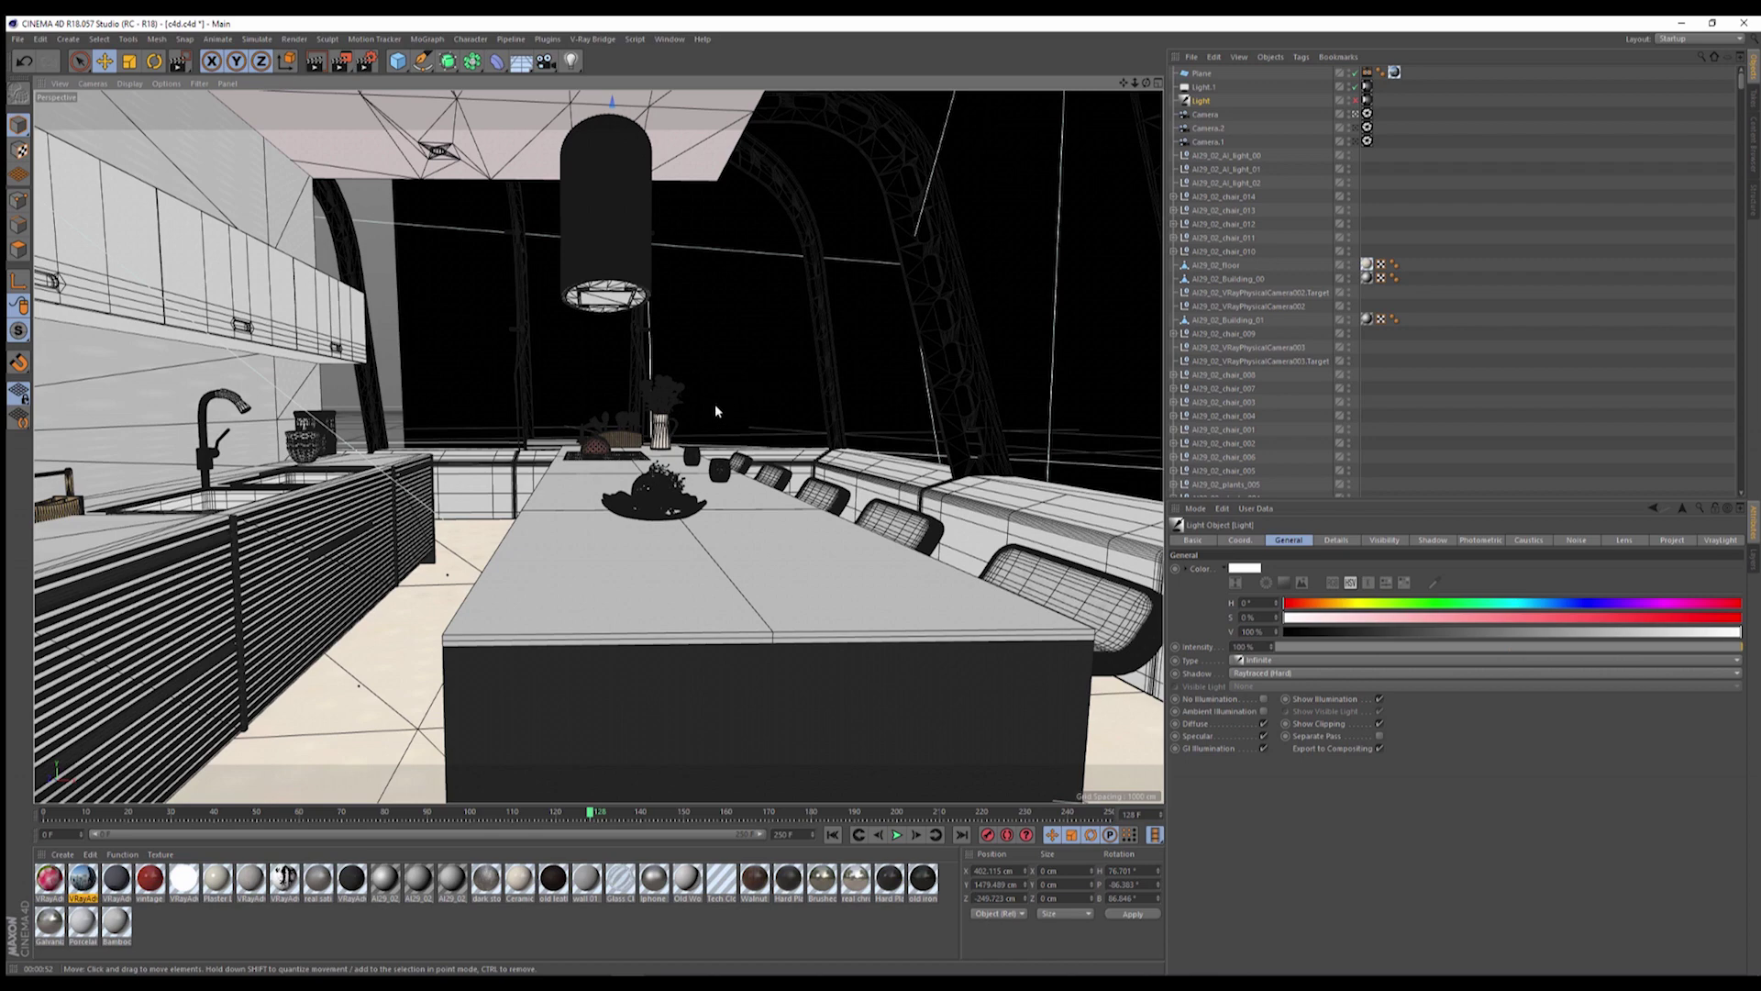
Orbit and zoom around the kitchen and building, from the bar stools and table out to the roof
scroll(702, 453, "down", 10)
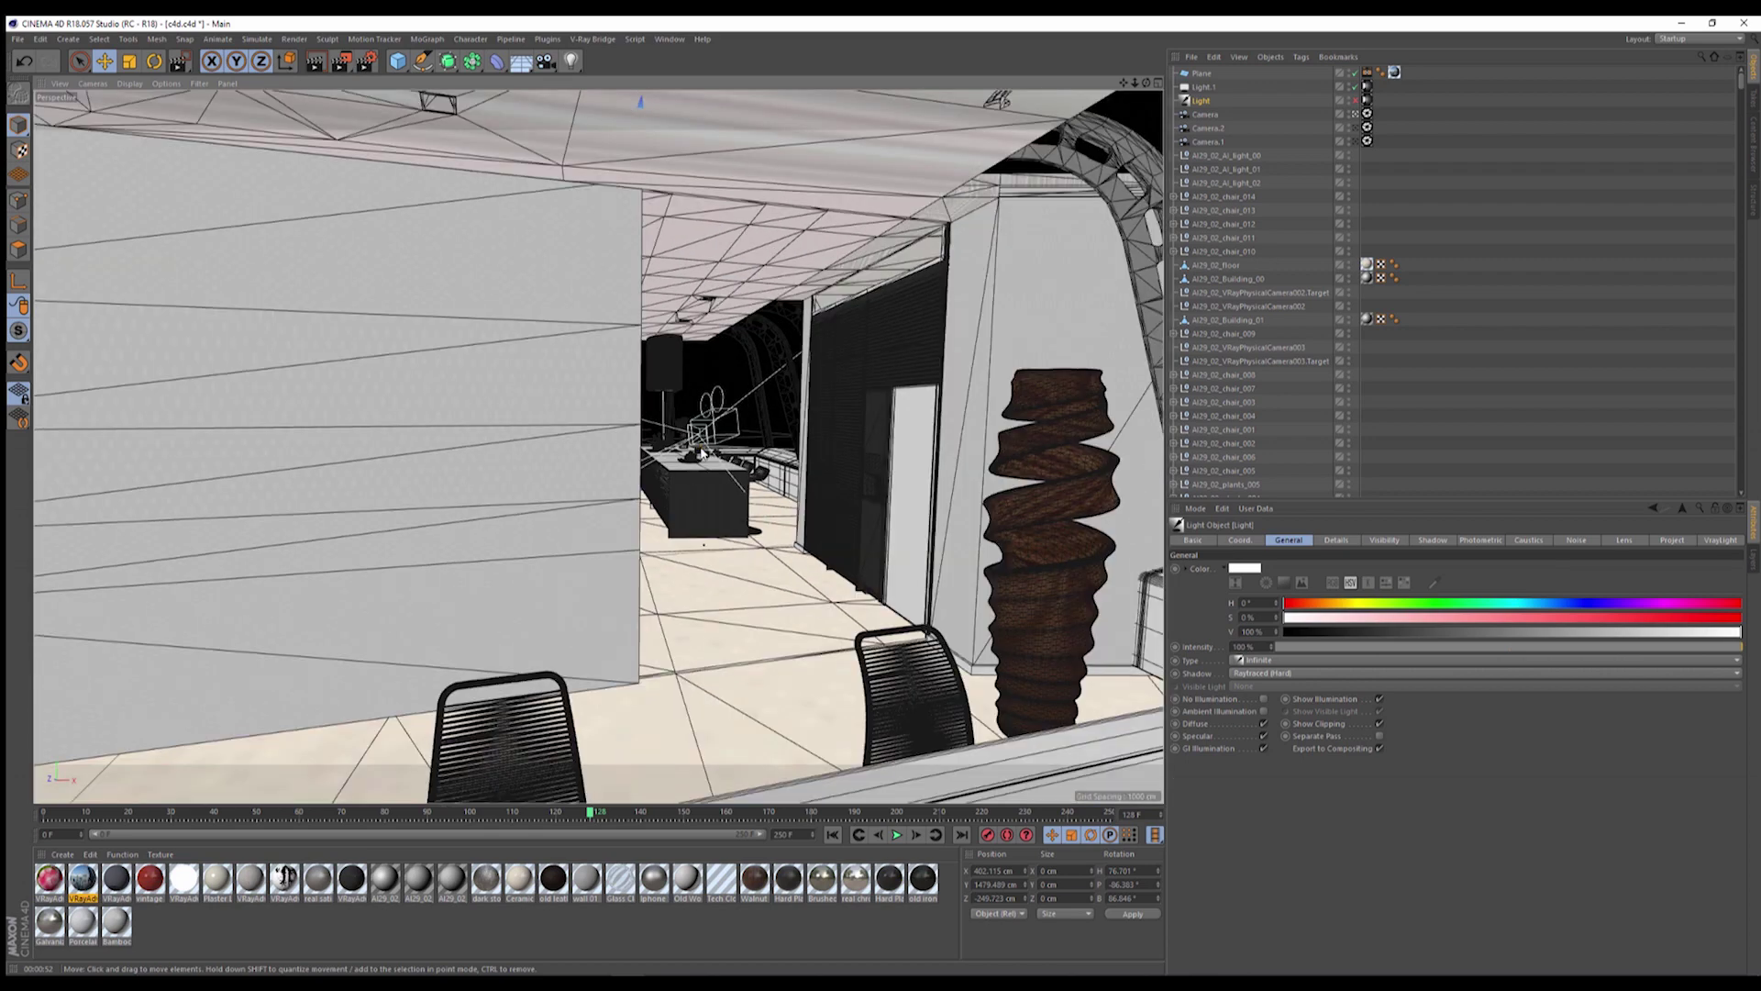
scroll(702, 452, "up", 10)
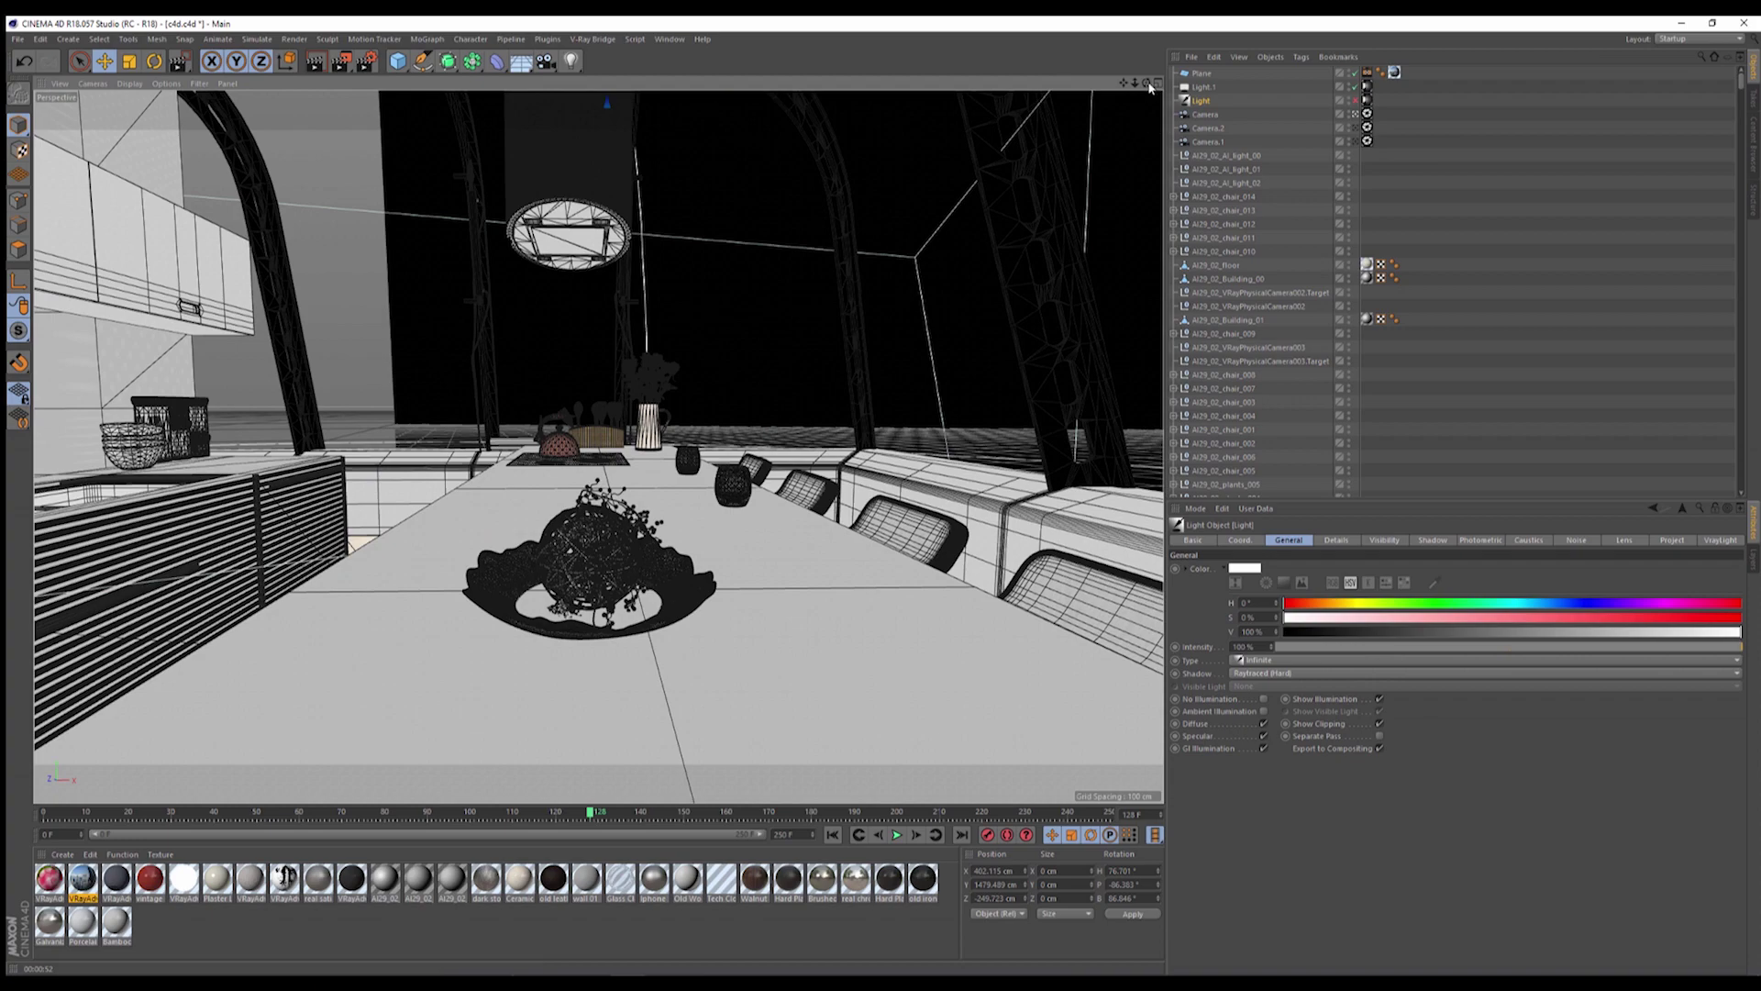
left_click_drag(1150, 88, 38, 417)
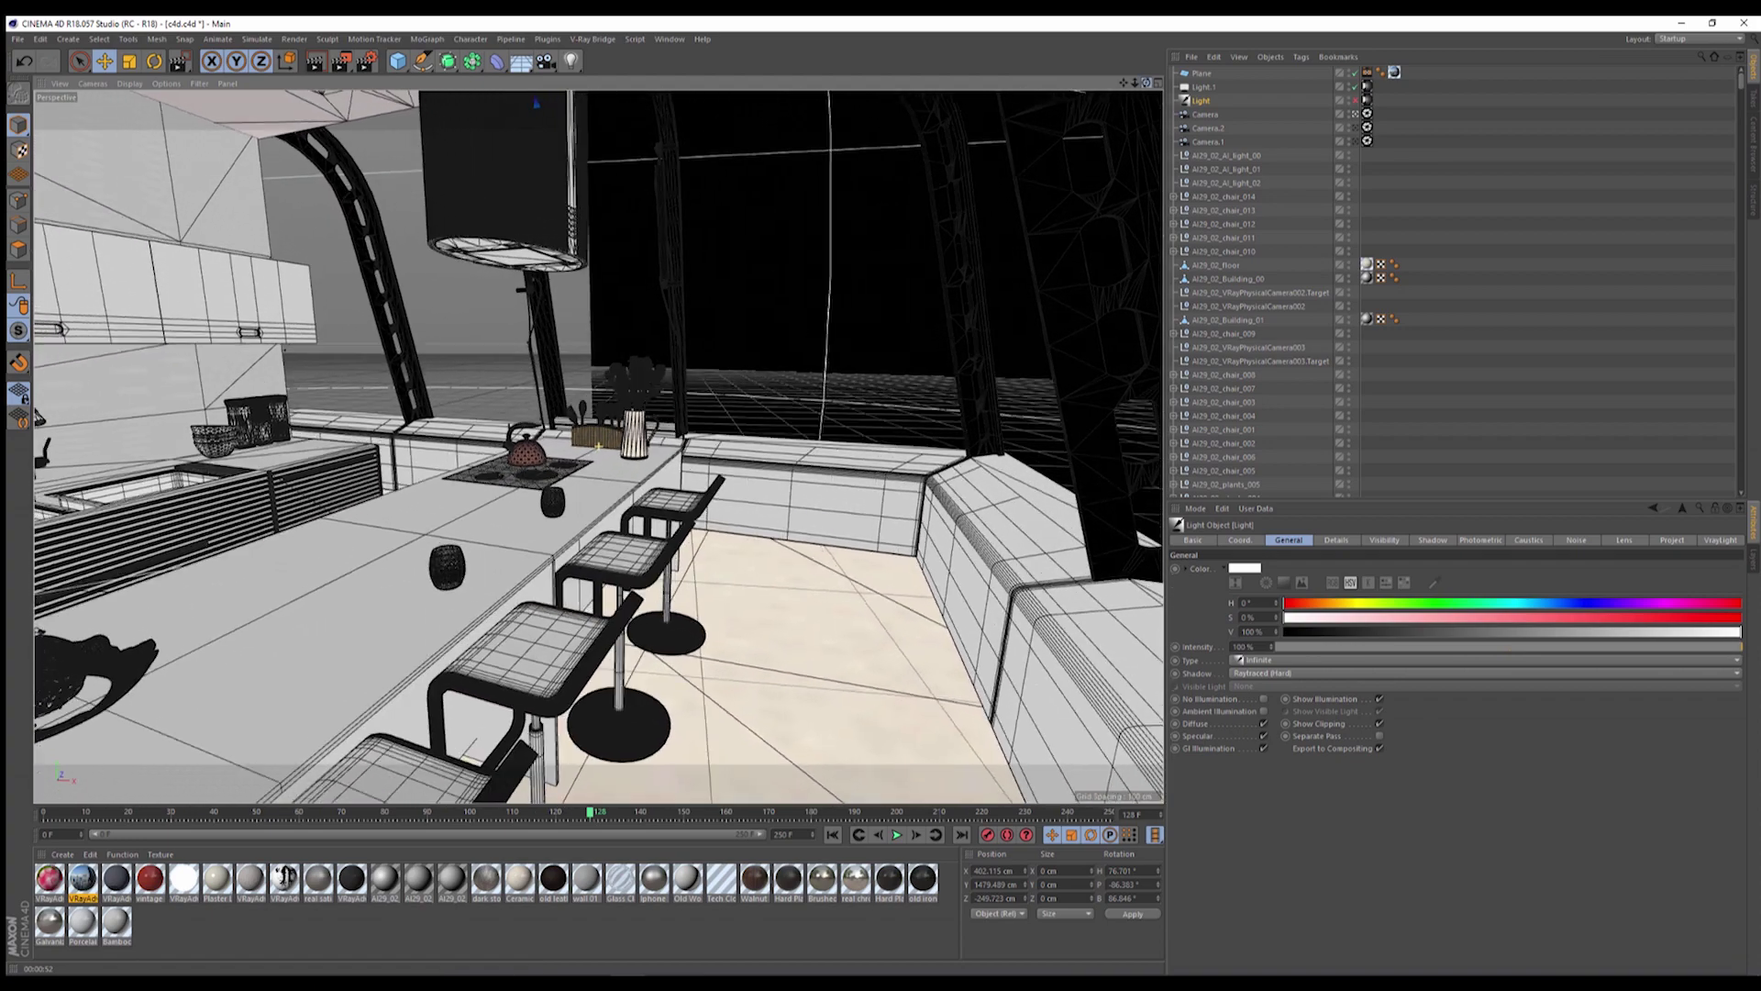
left_click_drag(1150, 87, 1073, 275)
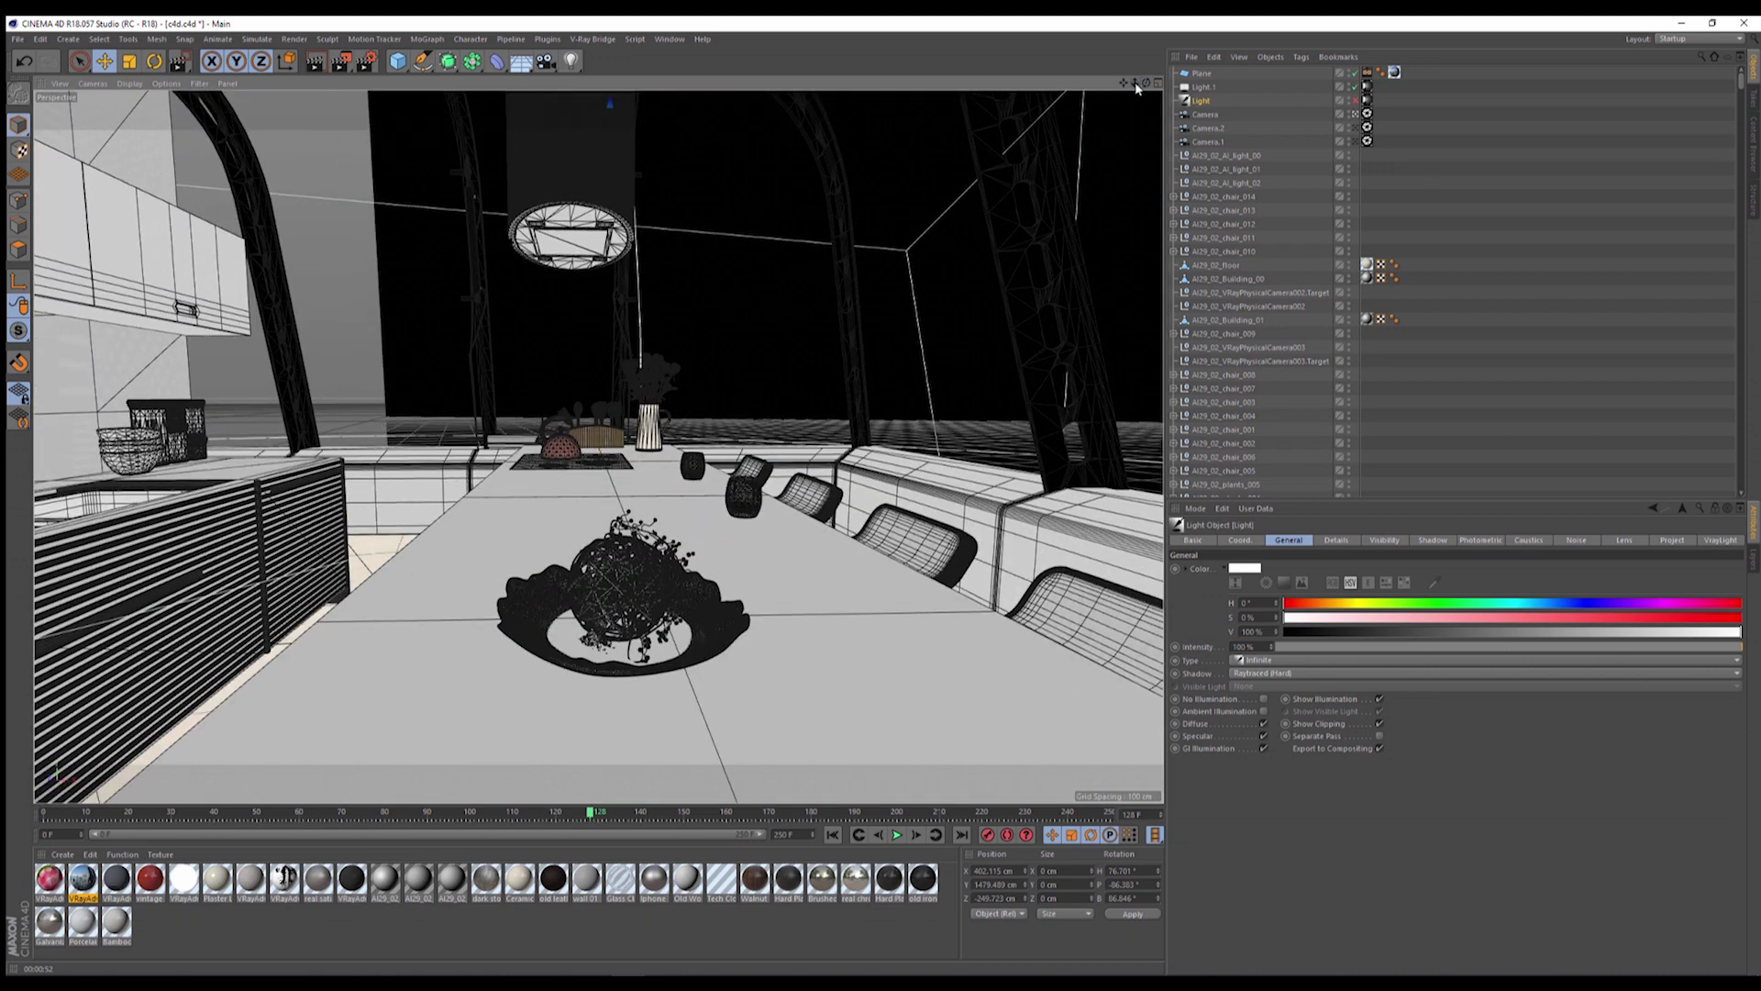
left_click_drag(1135, 82, 1135, 230)
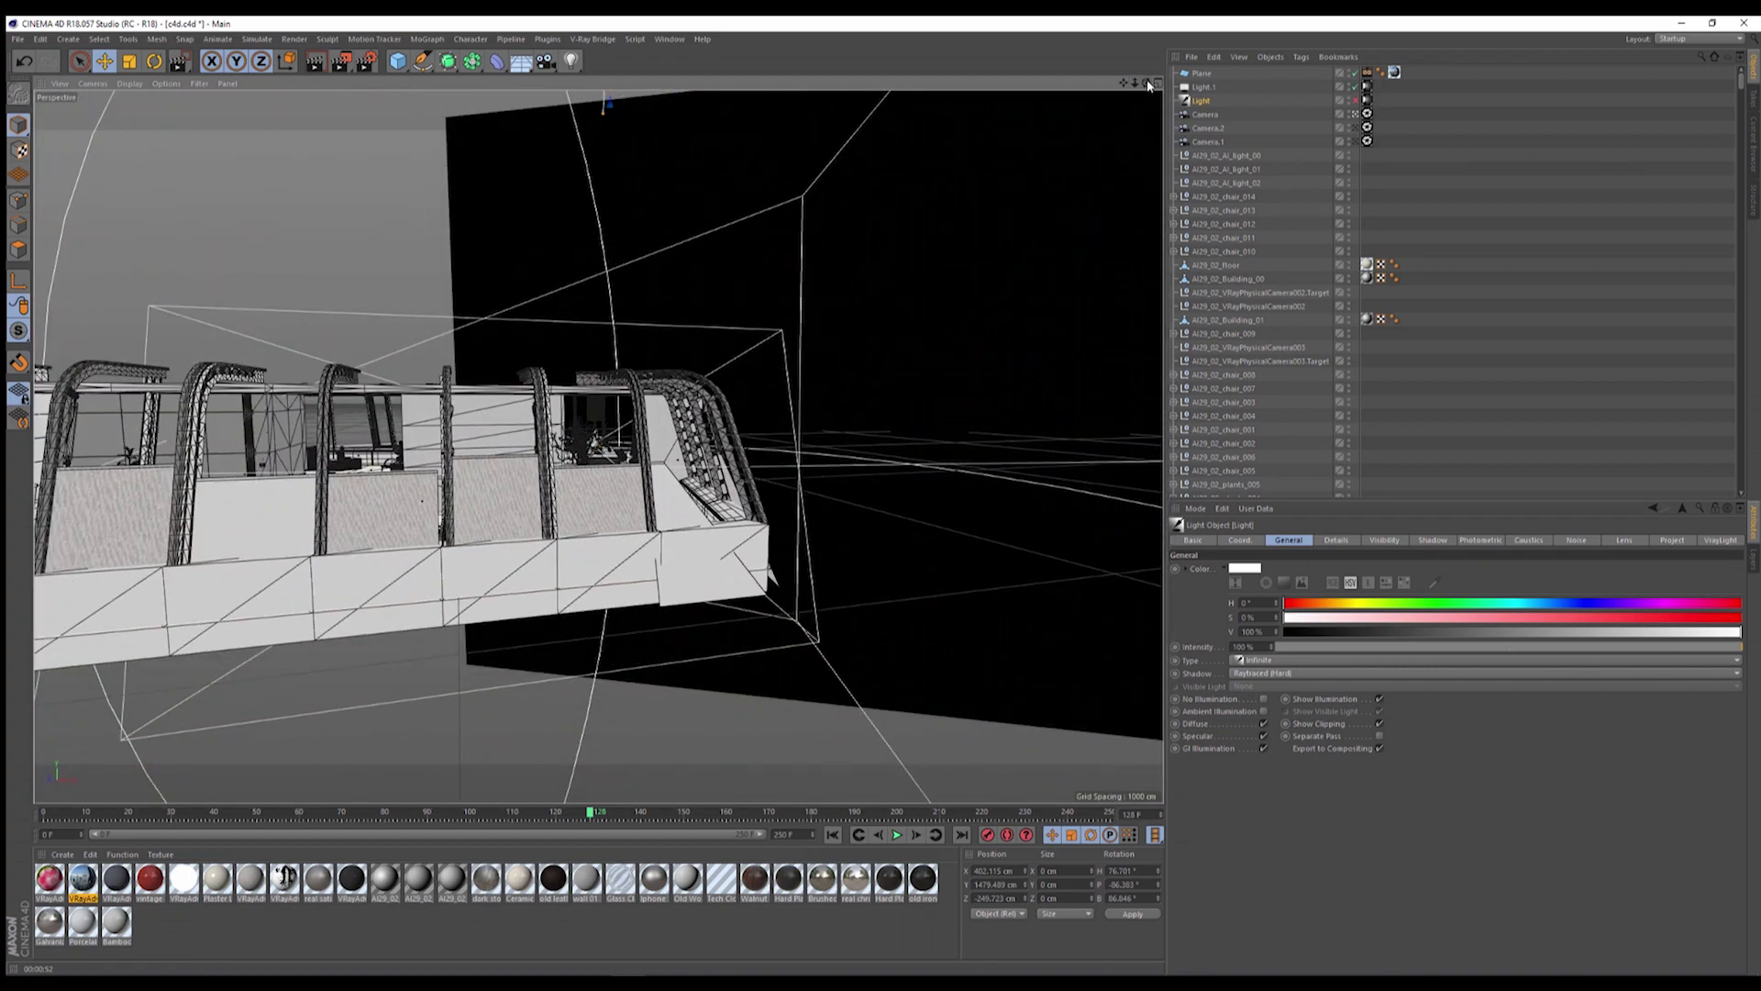
left_click_drag(1148, 85, 1148, 147)
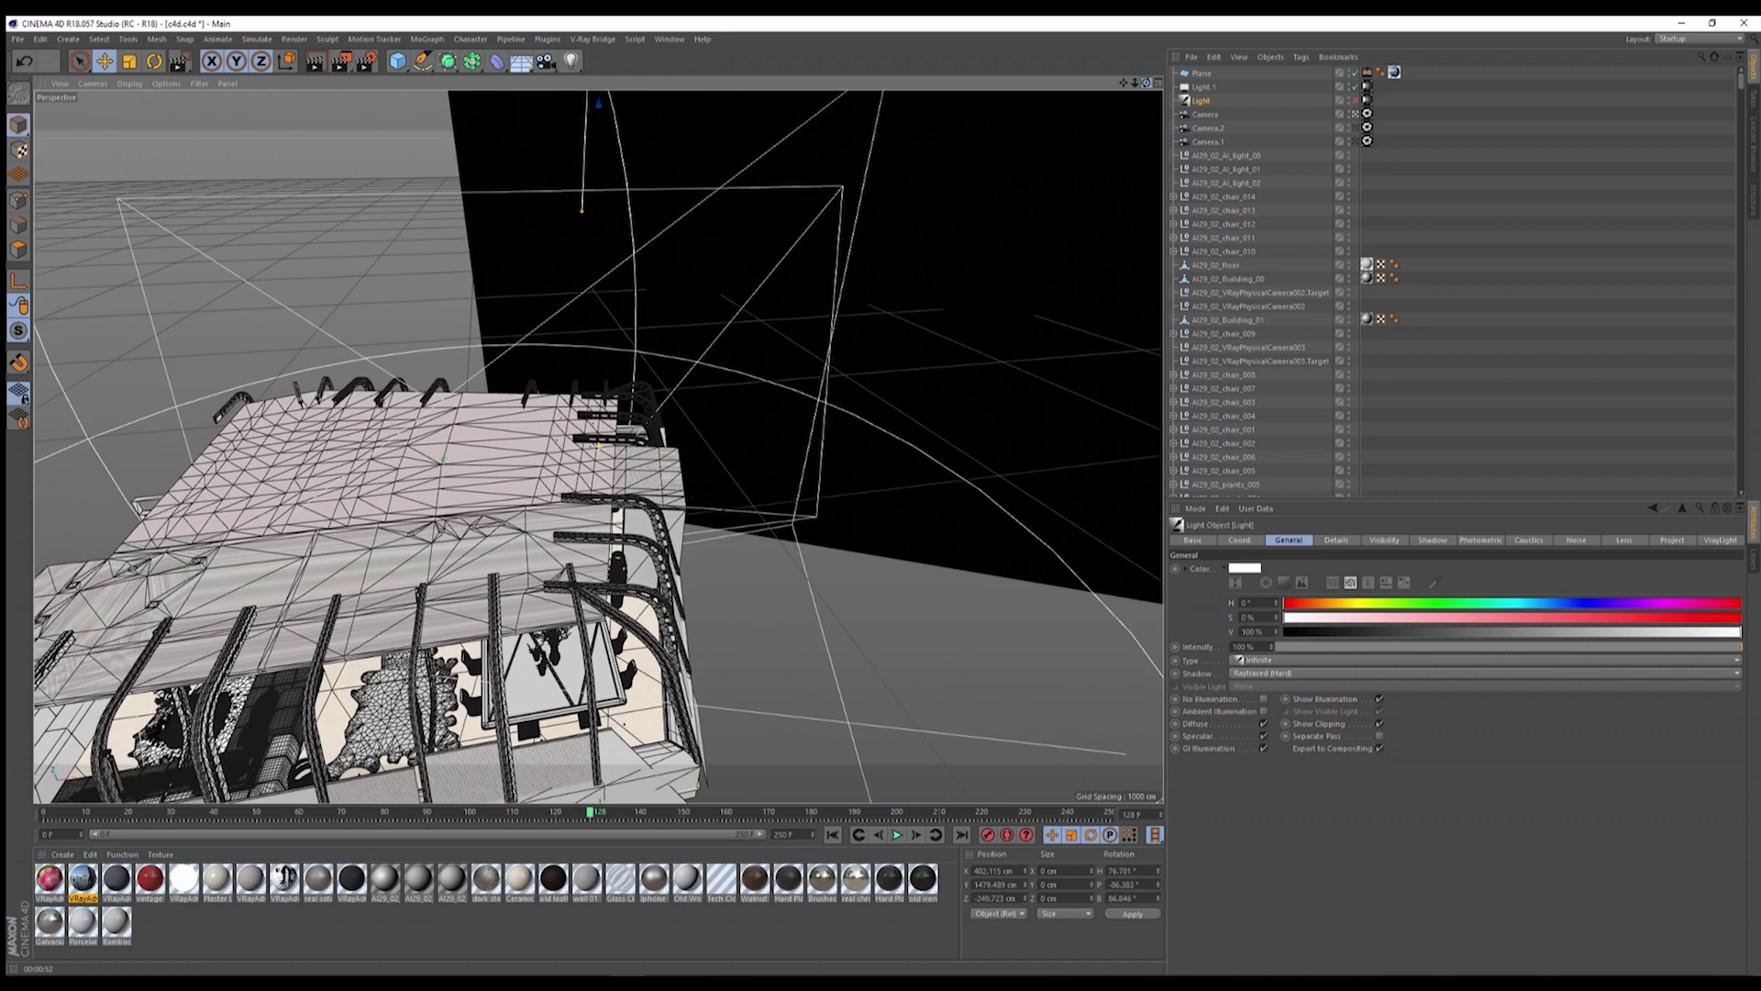
left_click_drag(1135, 83, 1135, 138)
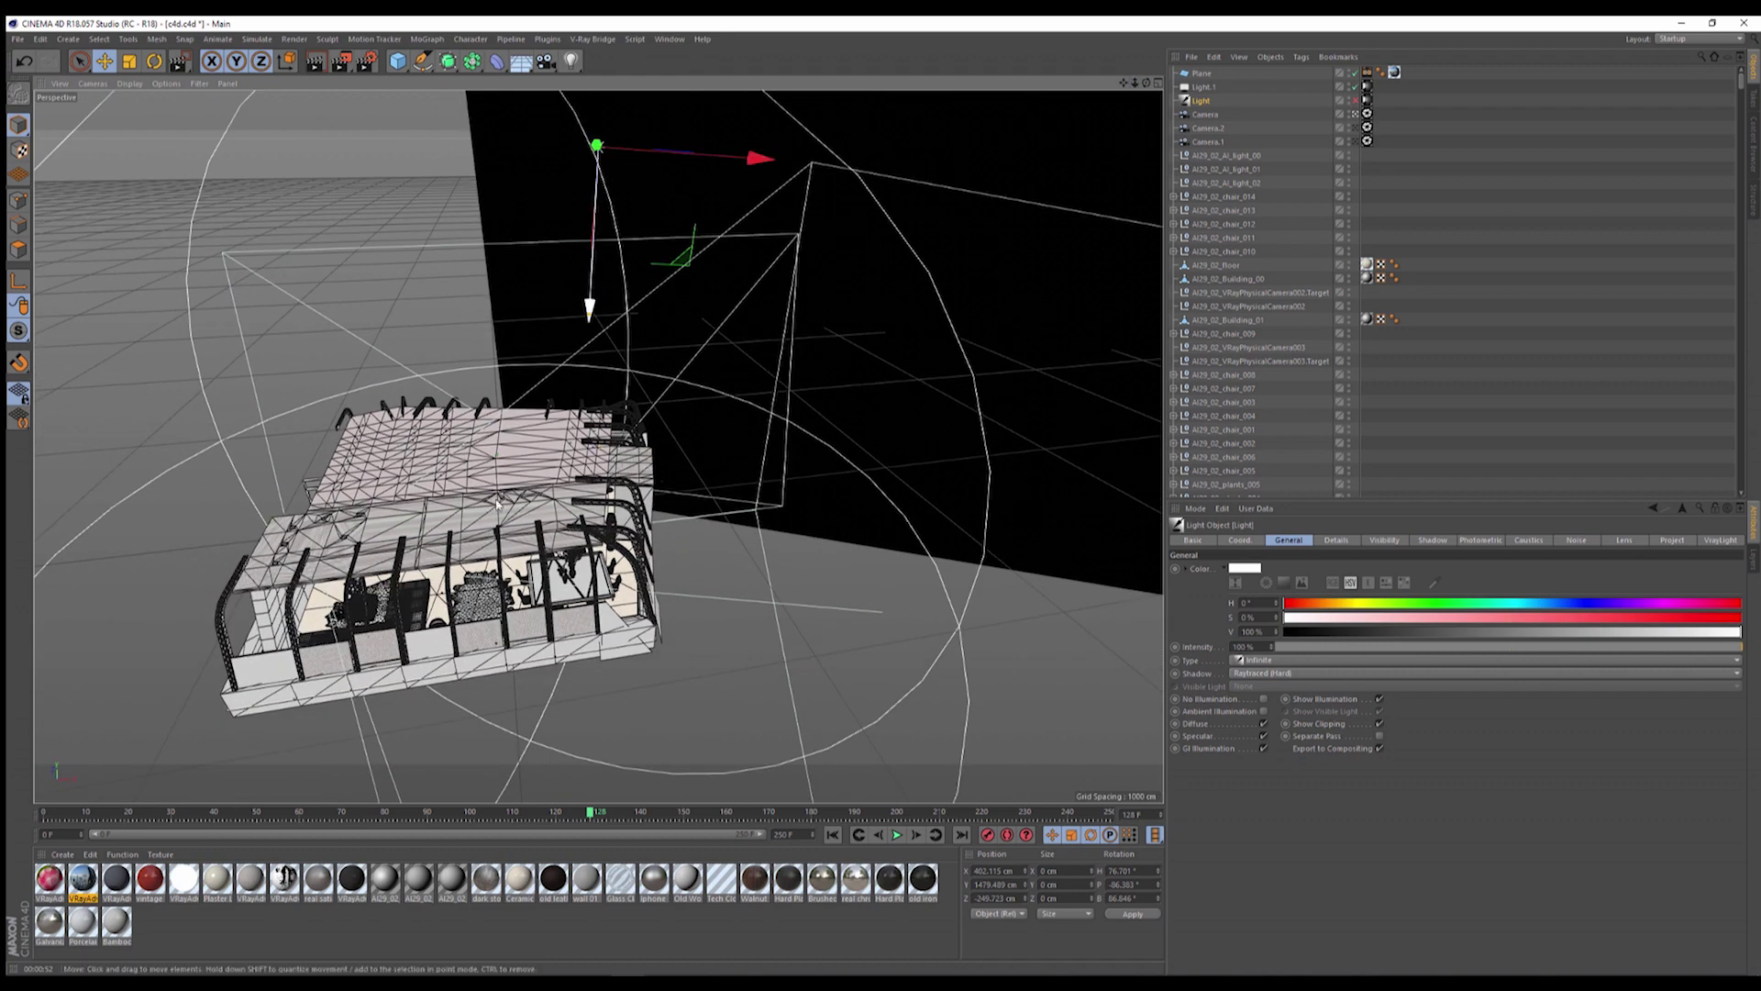
scroll(576, 578, "up", 10)
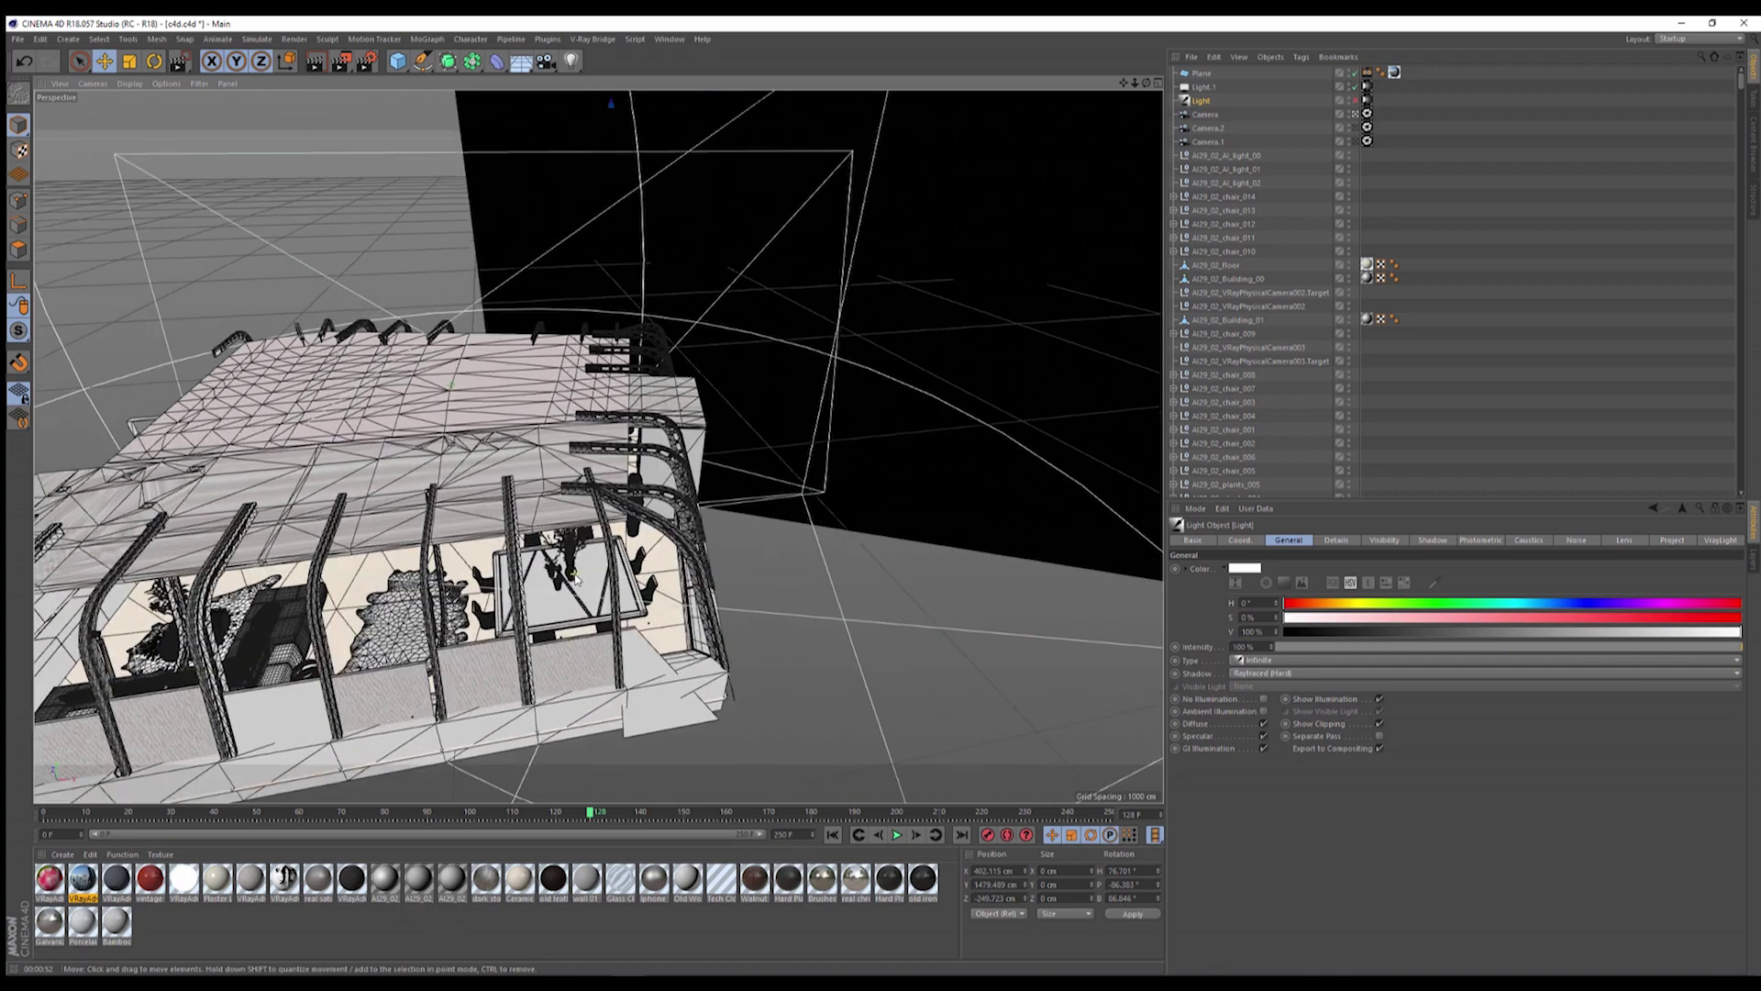
scroll(576, 577, "up", 4)
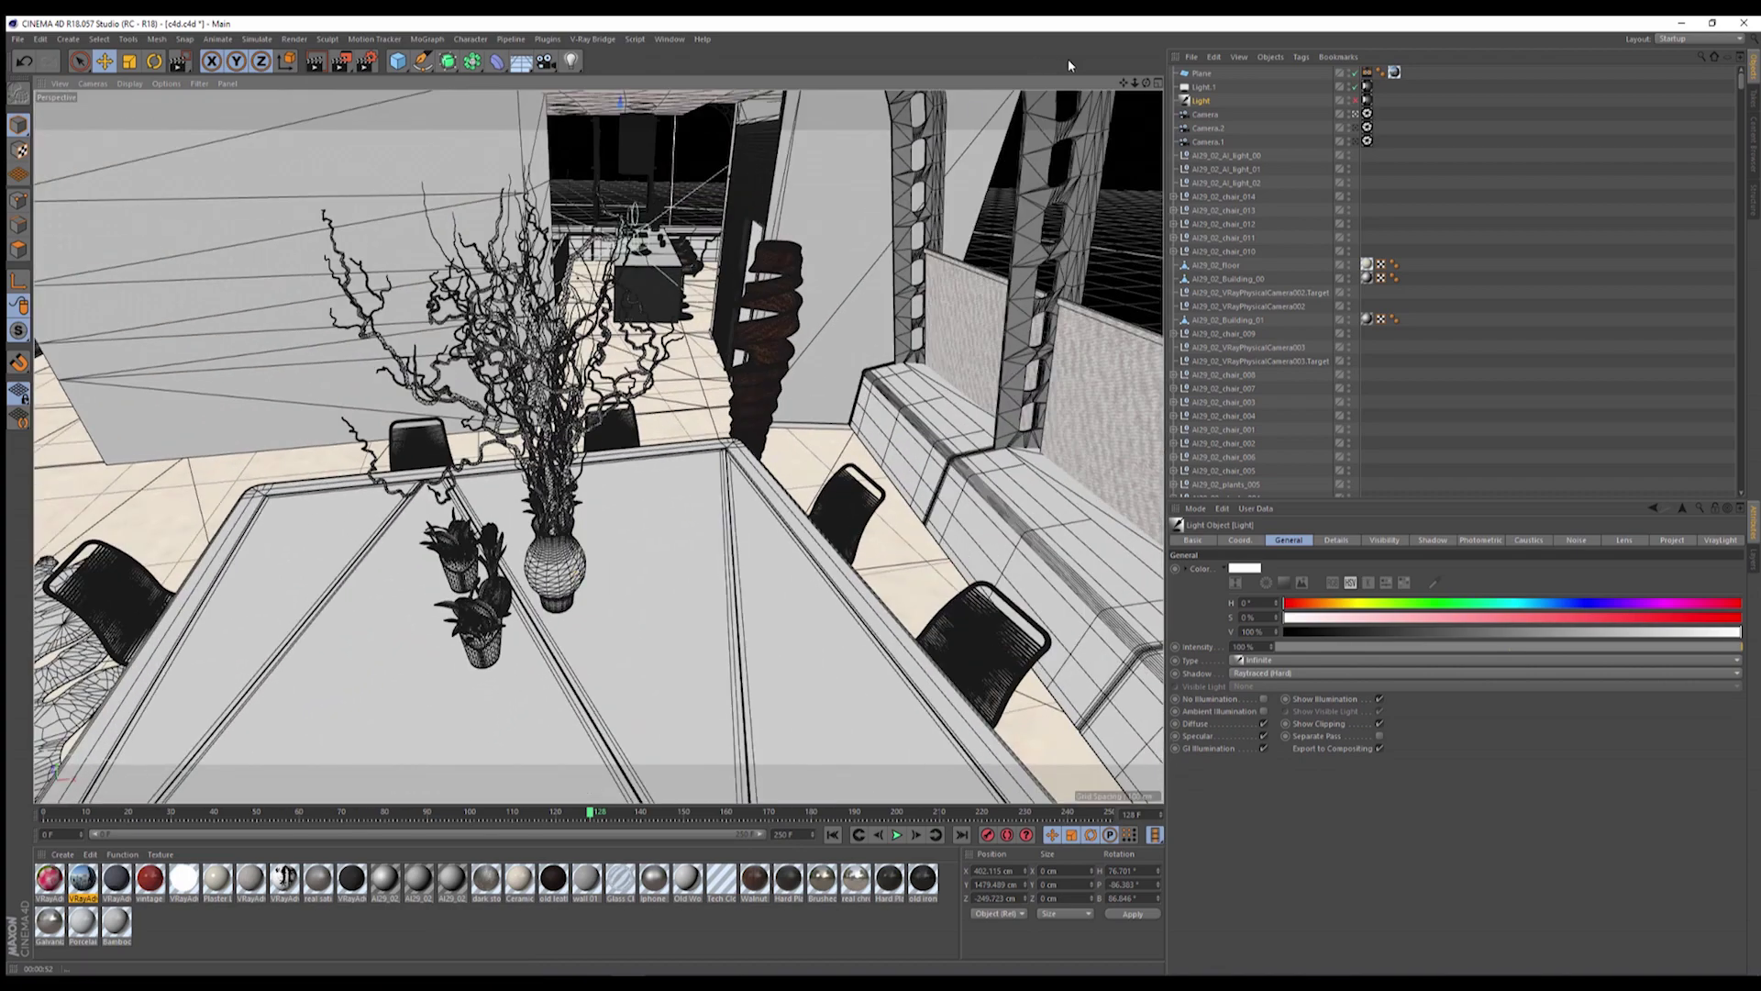
left_click_drag(1146, 88, 1146, 87)
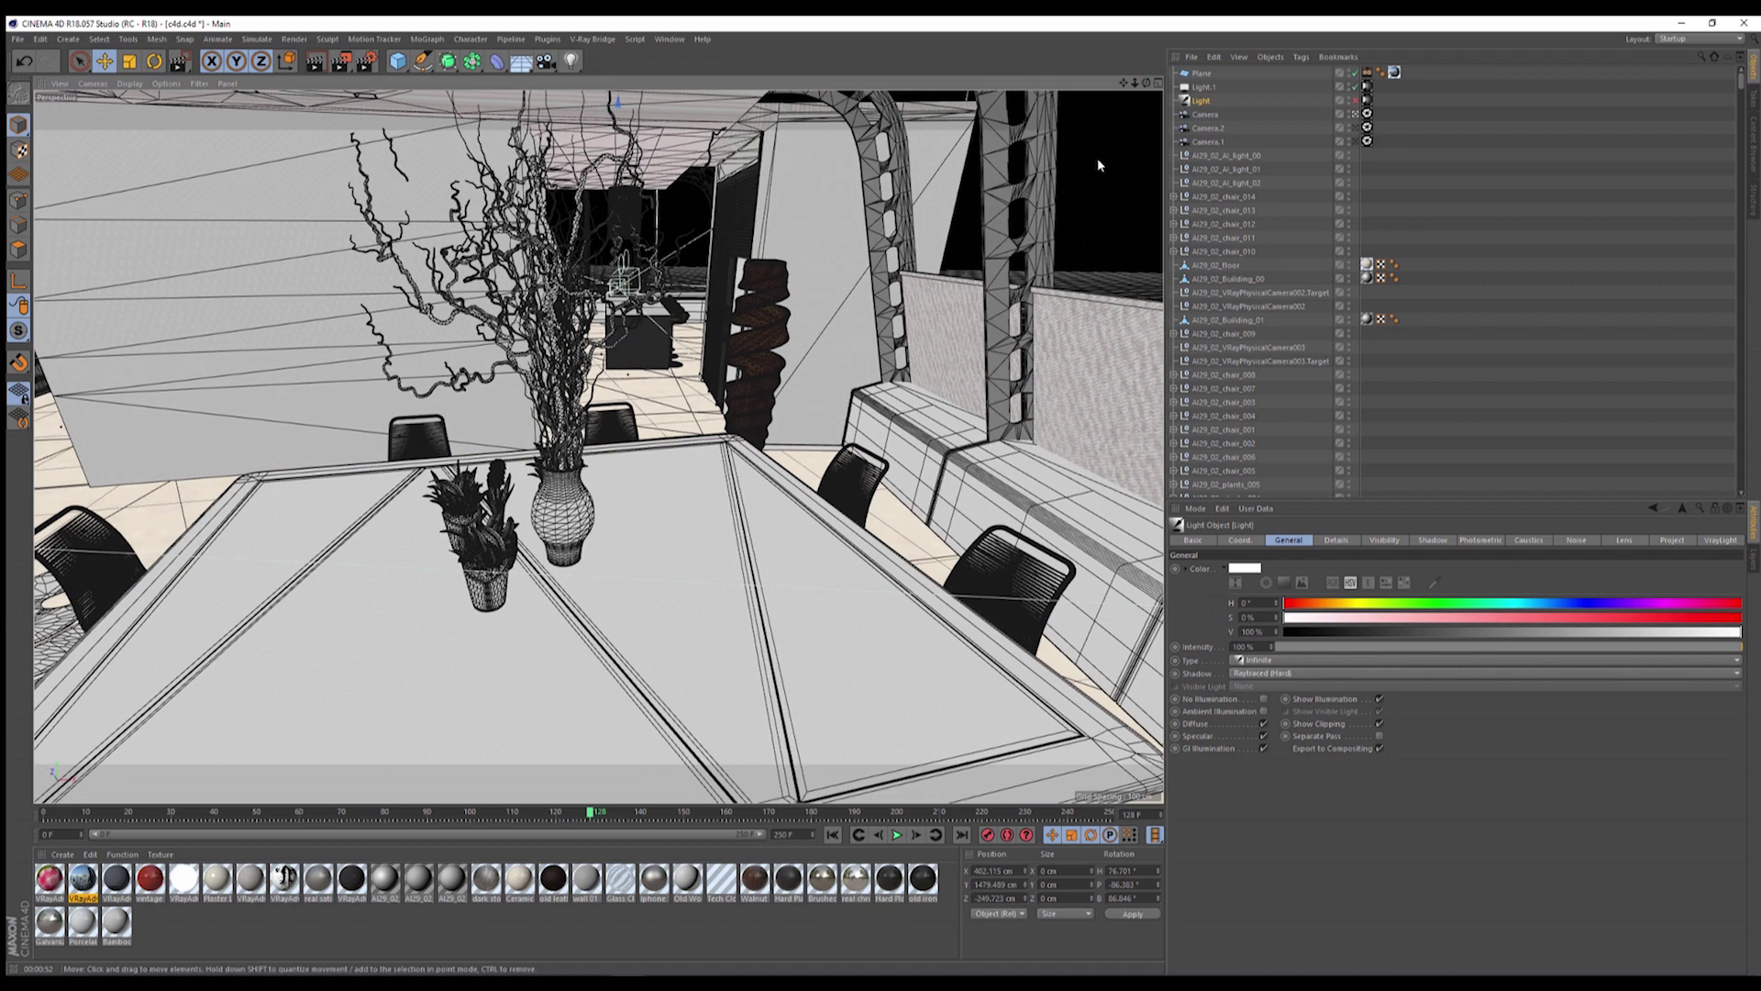
Close Cinema 4D, declining to save the scene changes
left_click(1745, 24)
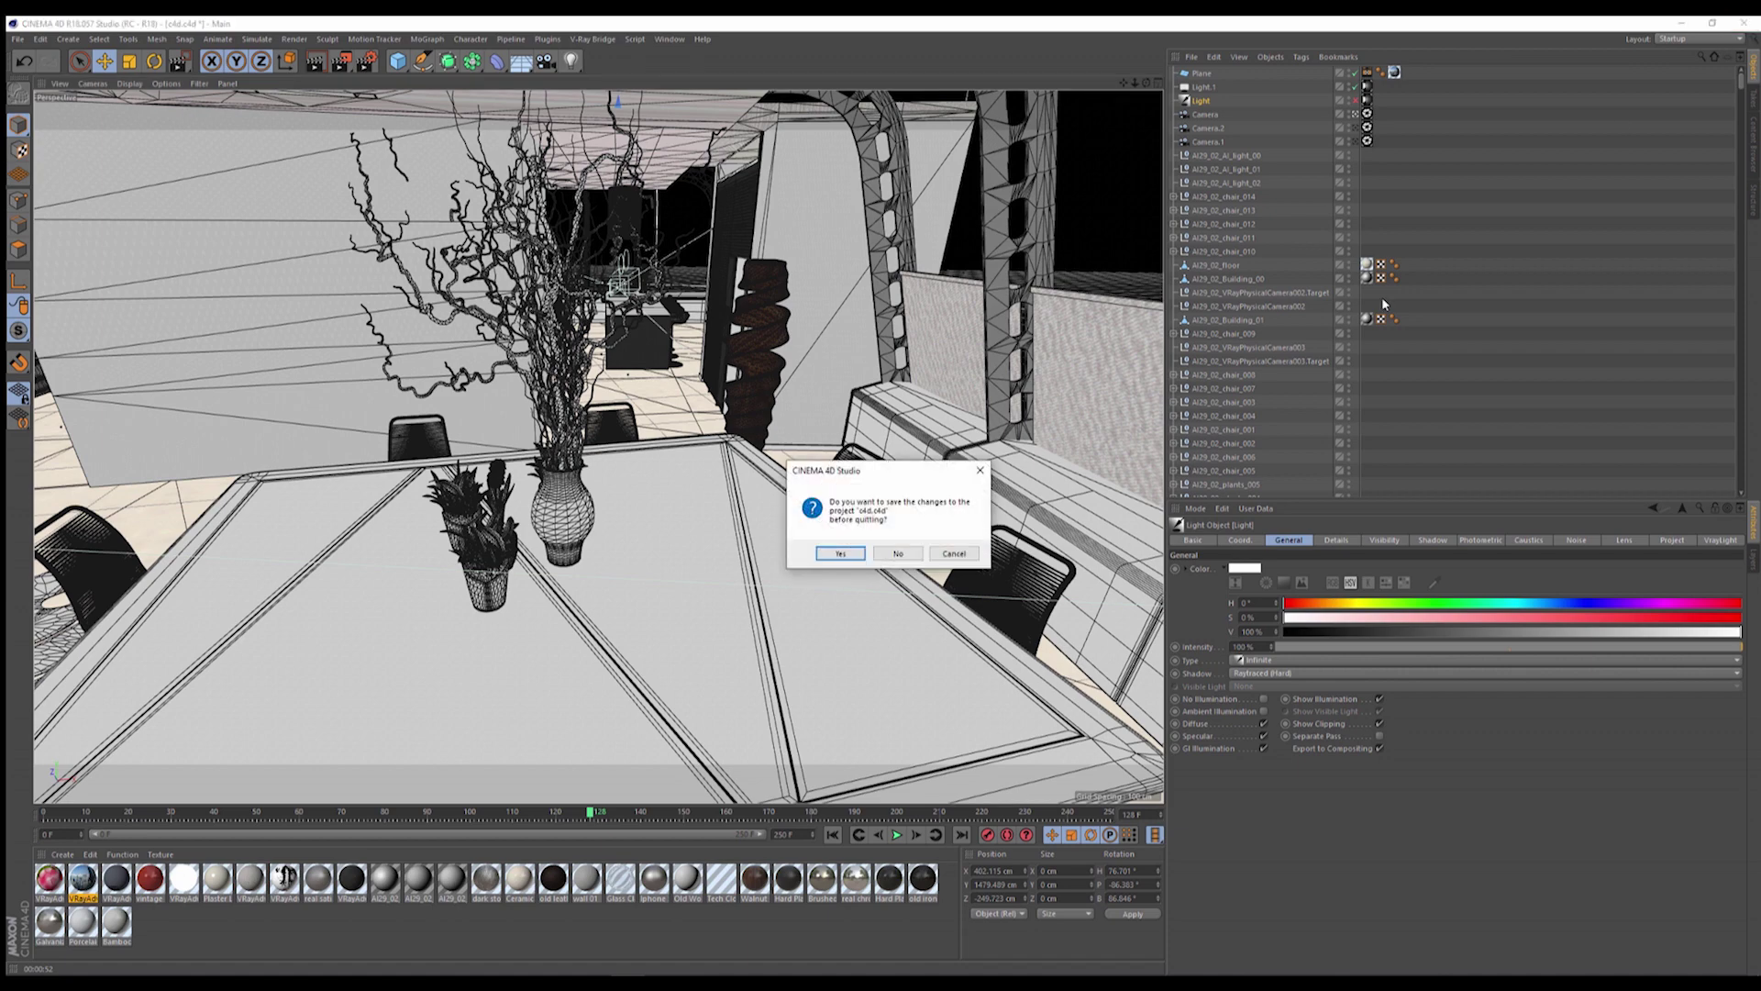
left_click(900, 553)
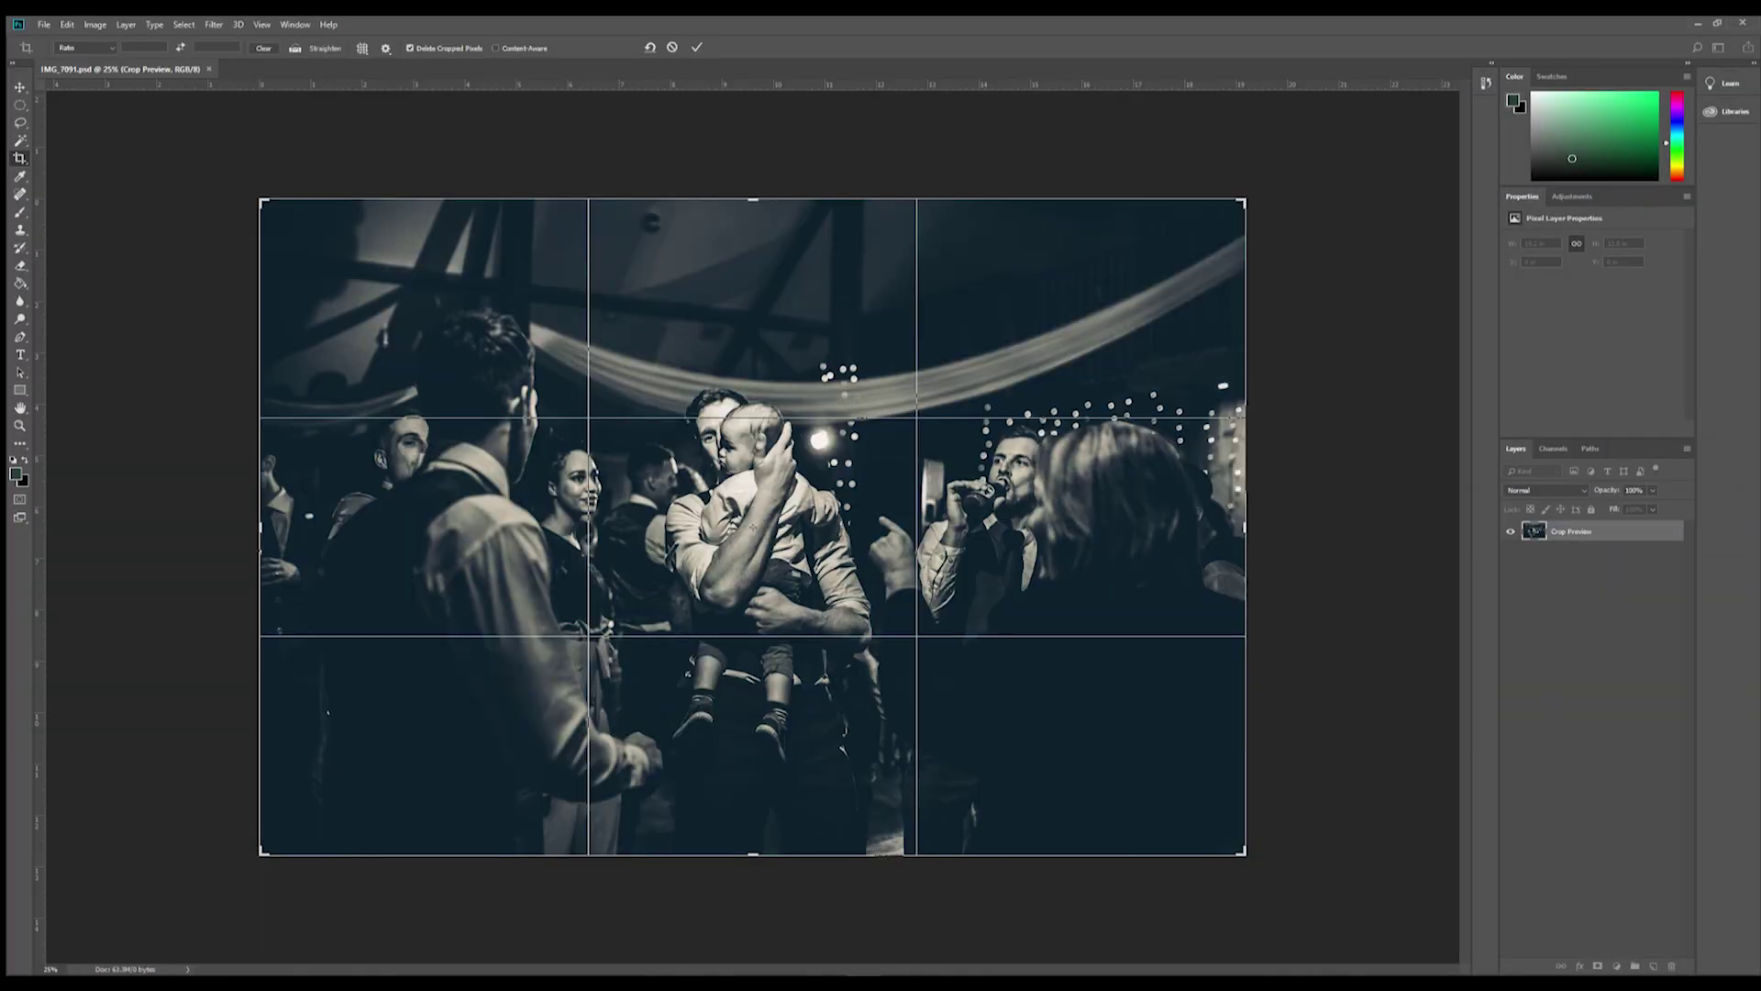
Leave the crop preview via the Move tool, choosing Don't Crop
left_click(941, 384)
left_click(21, 88)
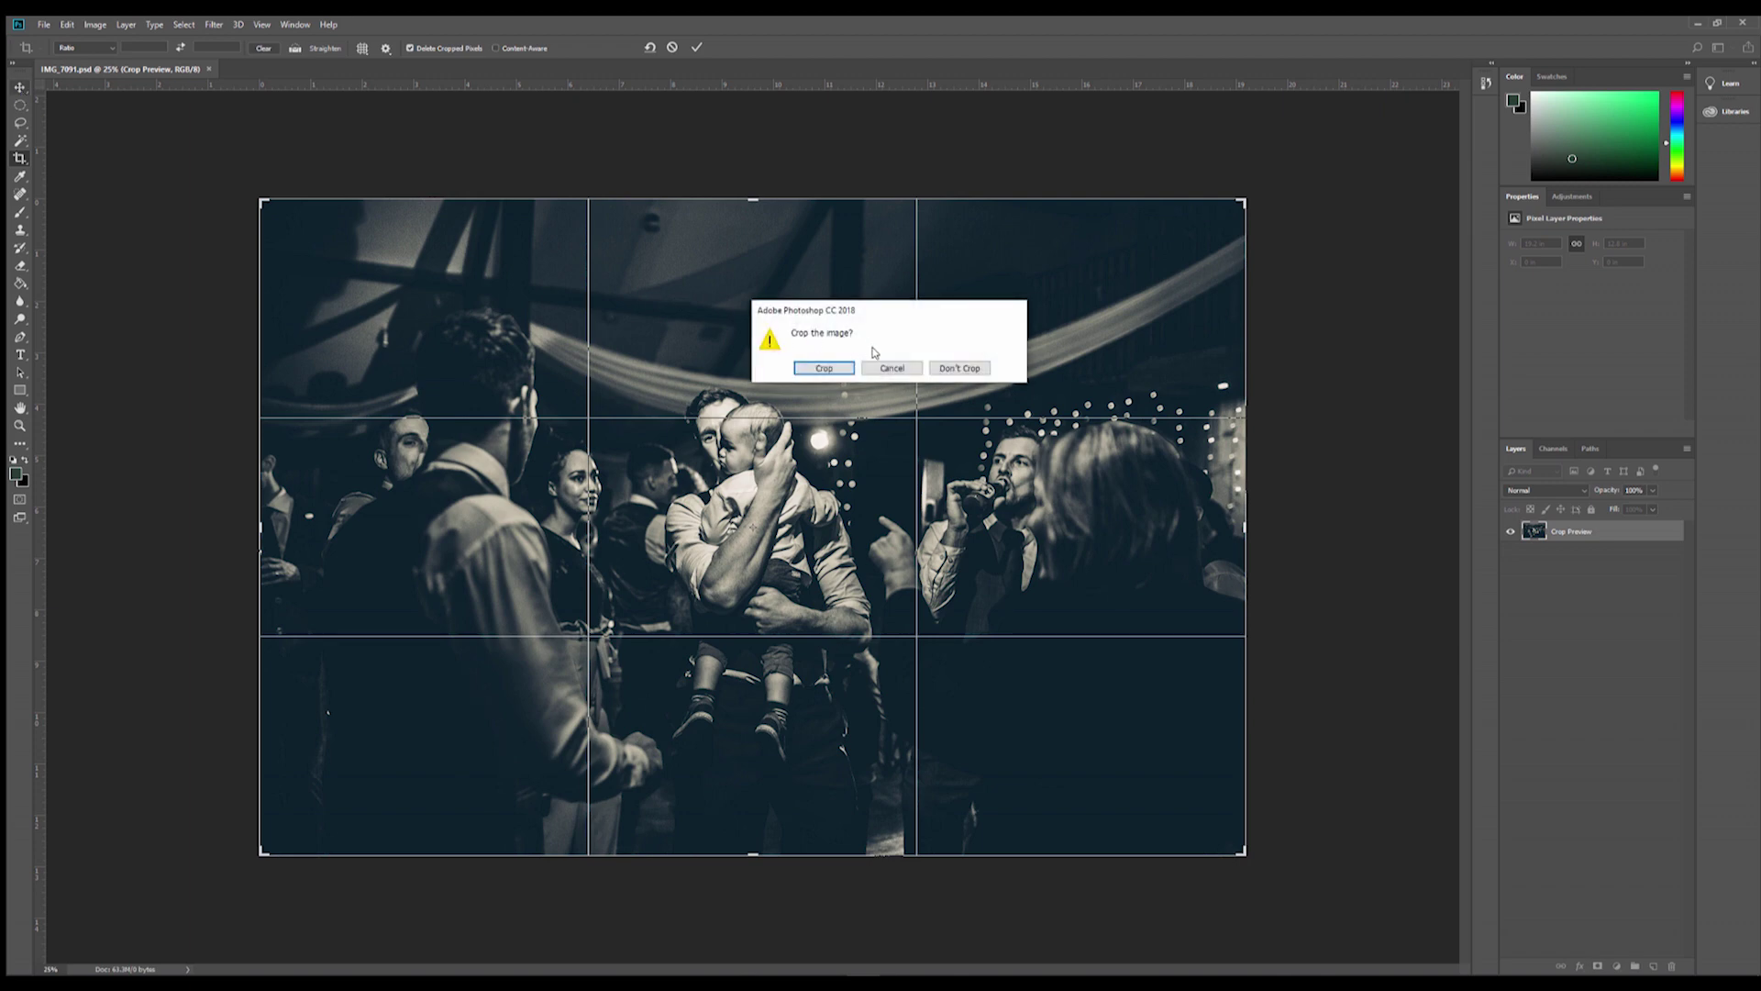
left_click(907, 371)
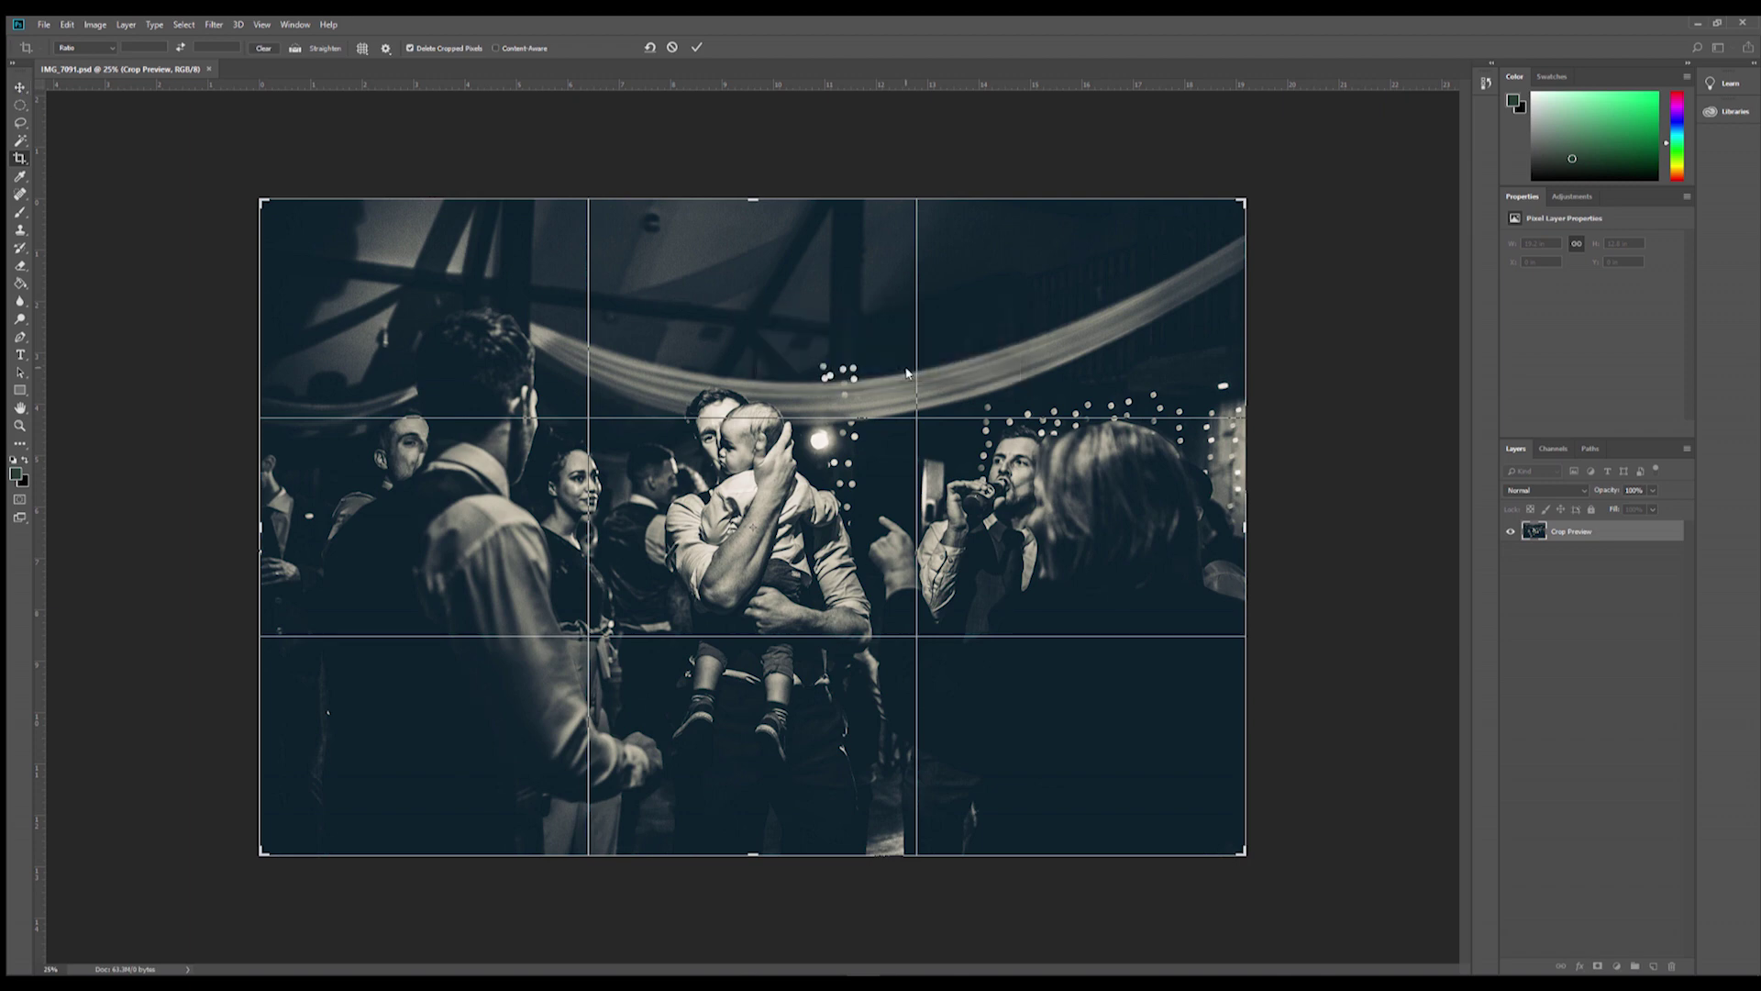
left_click(21, 88)
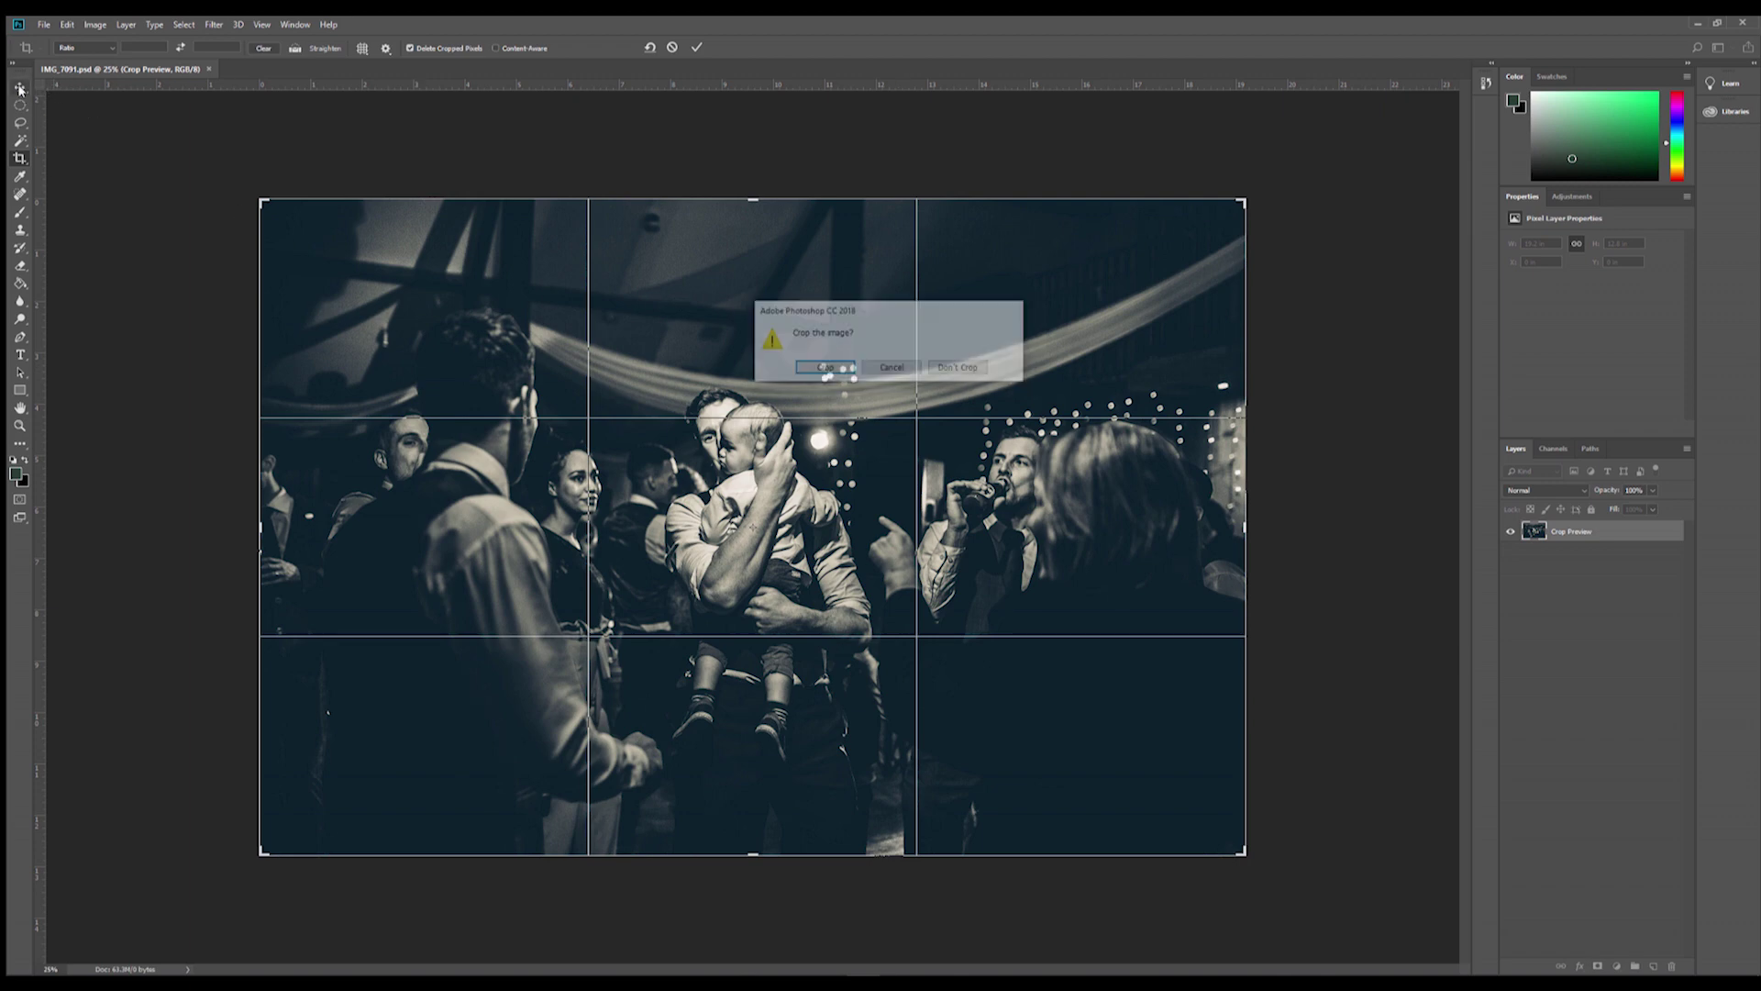
left_click(963, 369)
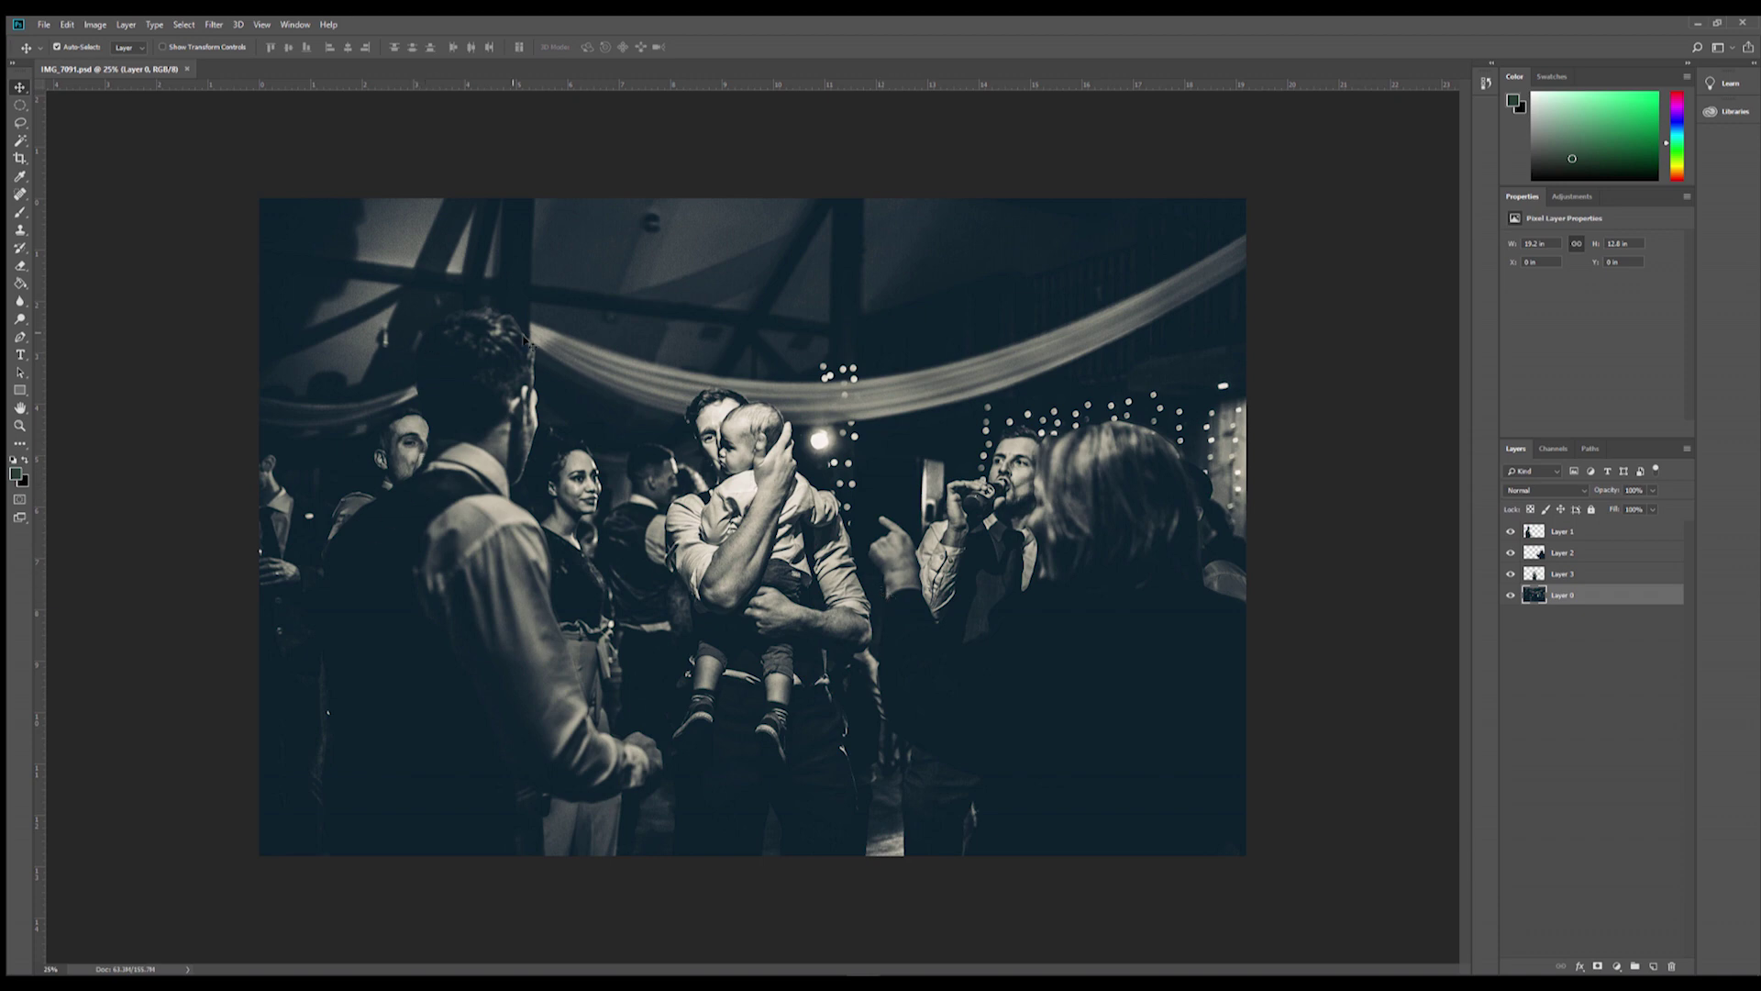
left_click(1511, 531)
left_click(1511, 531)
left_click(1511, 552)
left_click(1509, 534)
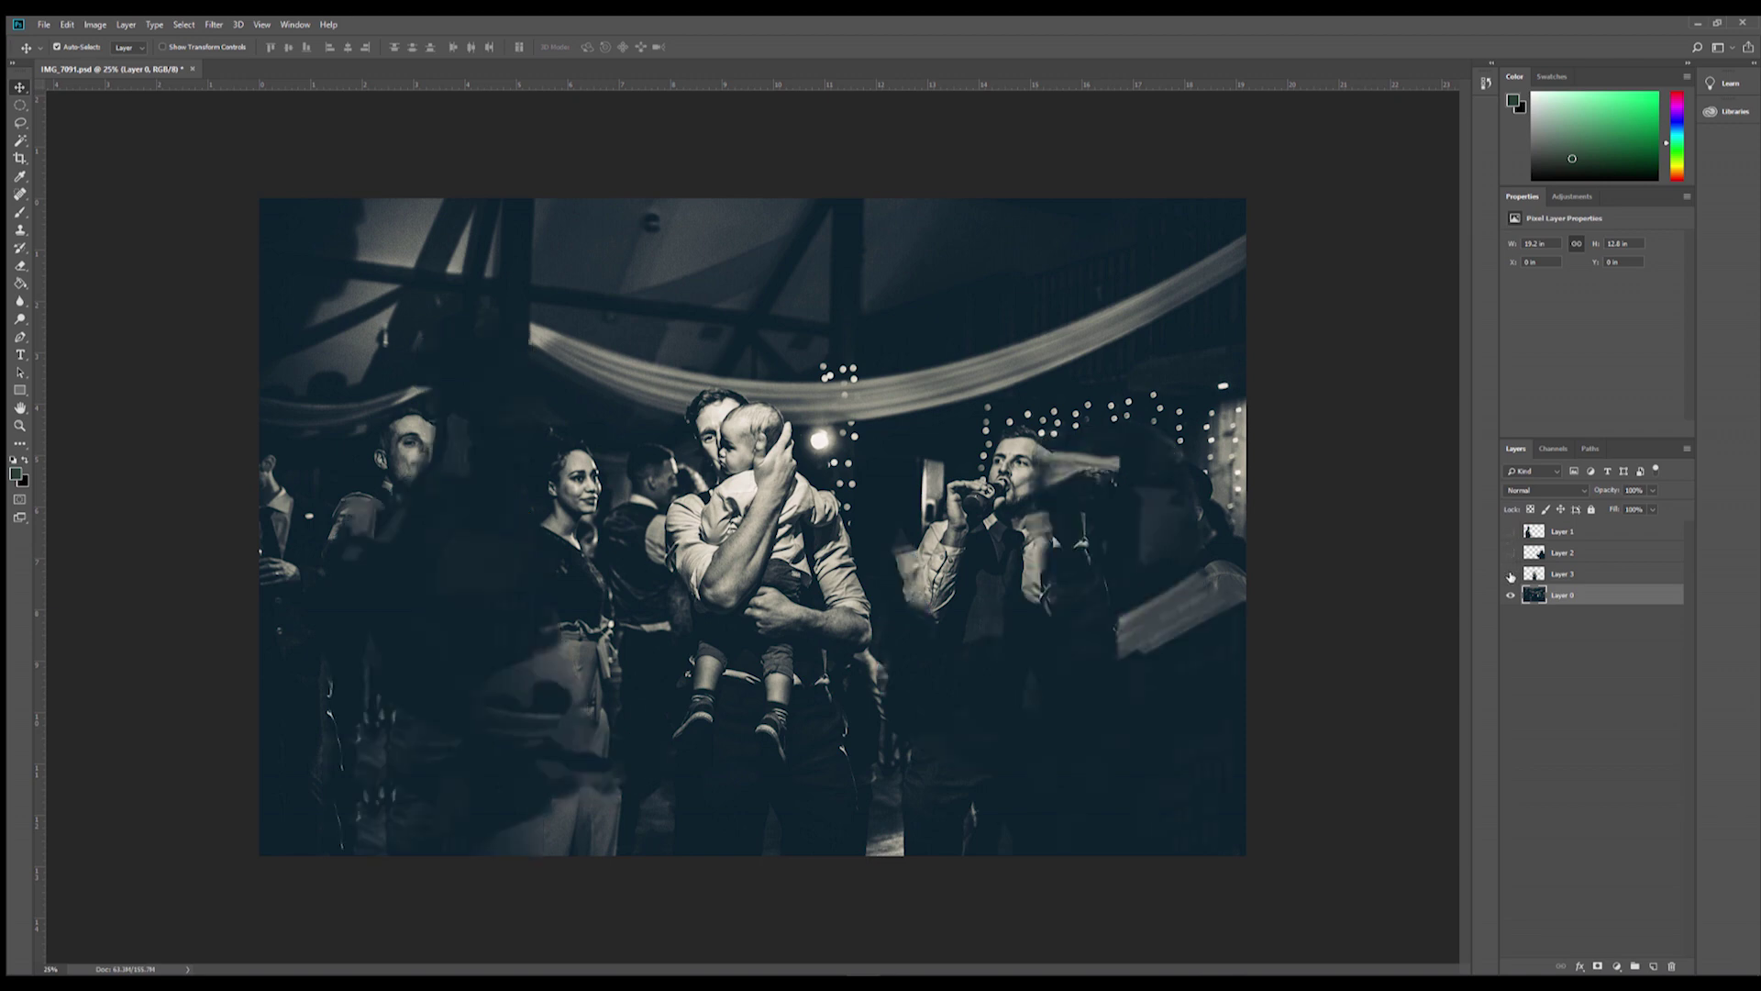
left_click(1511, 574)
left_click(1511, 574)
left_click(1511, 574)
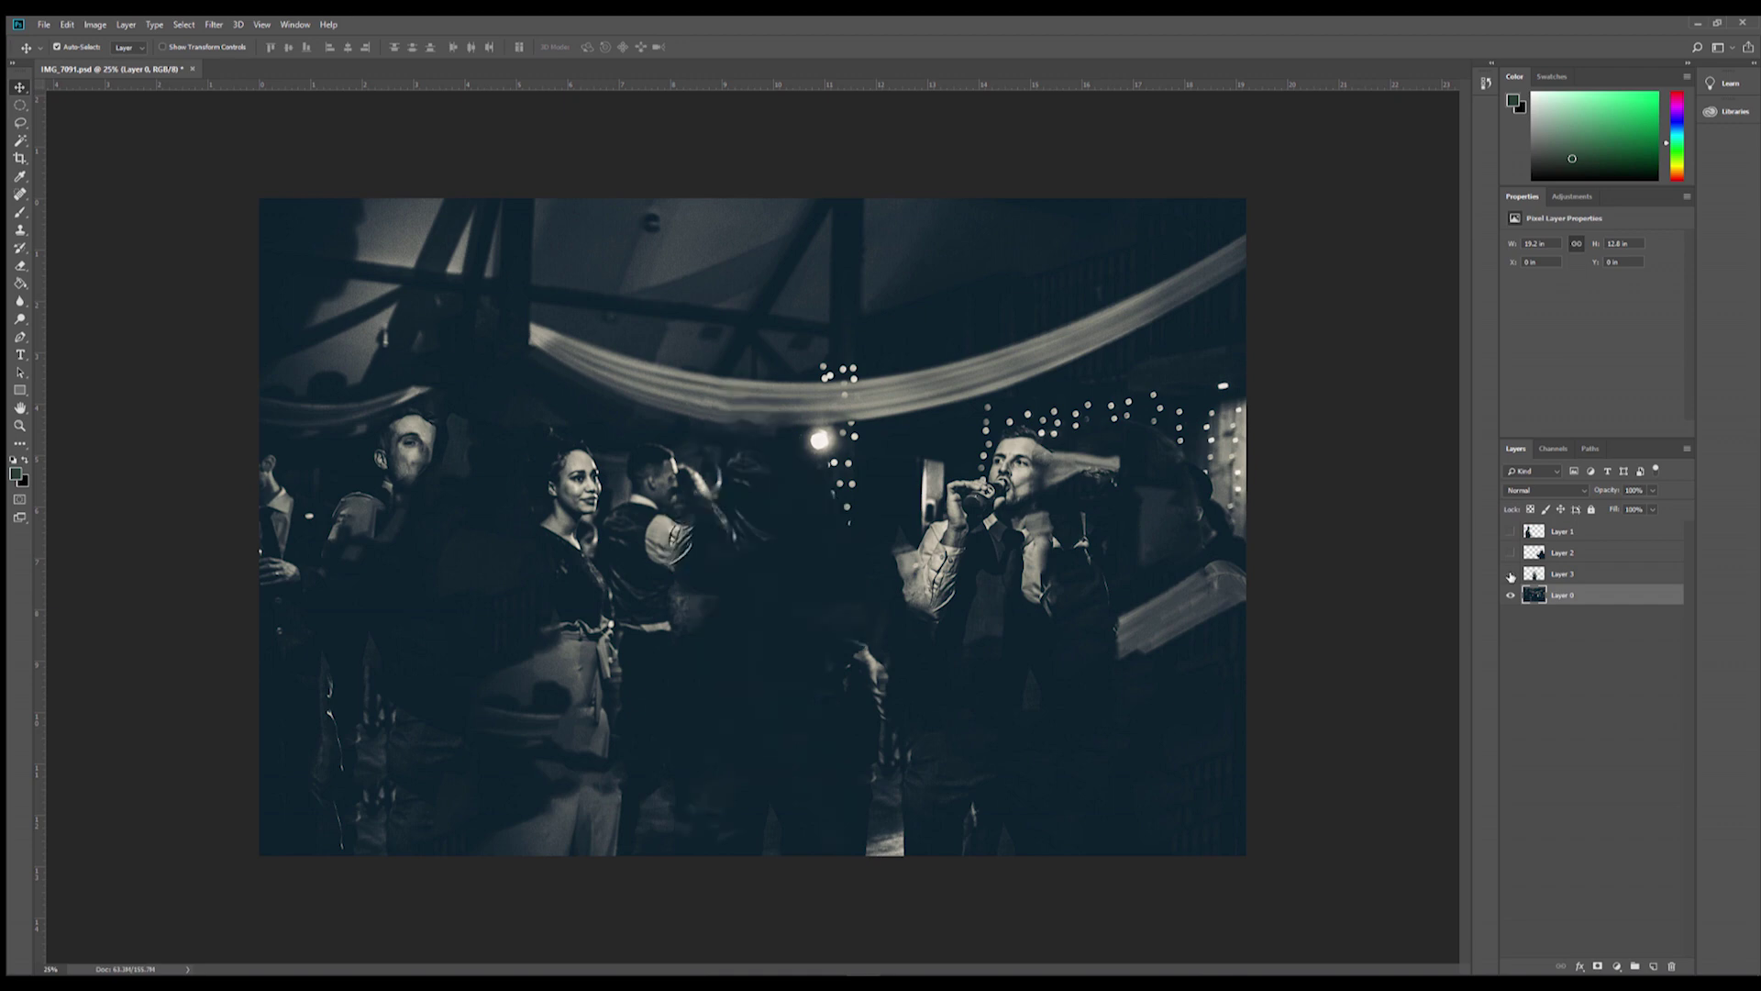
left_click(1511, 574)
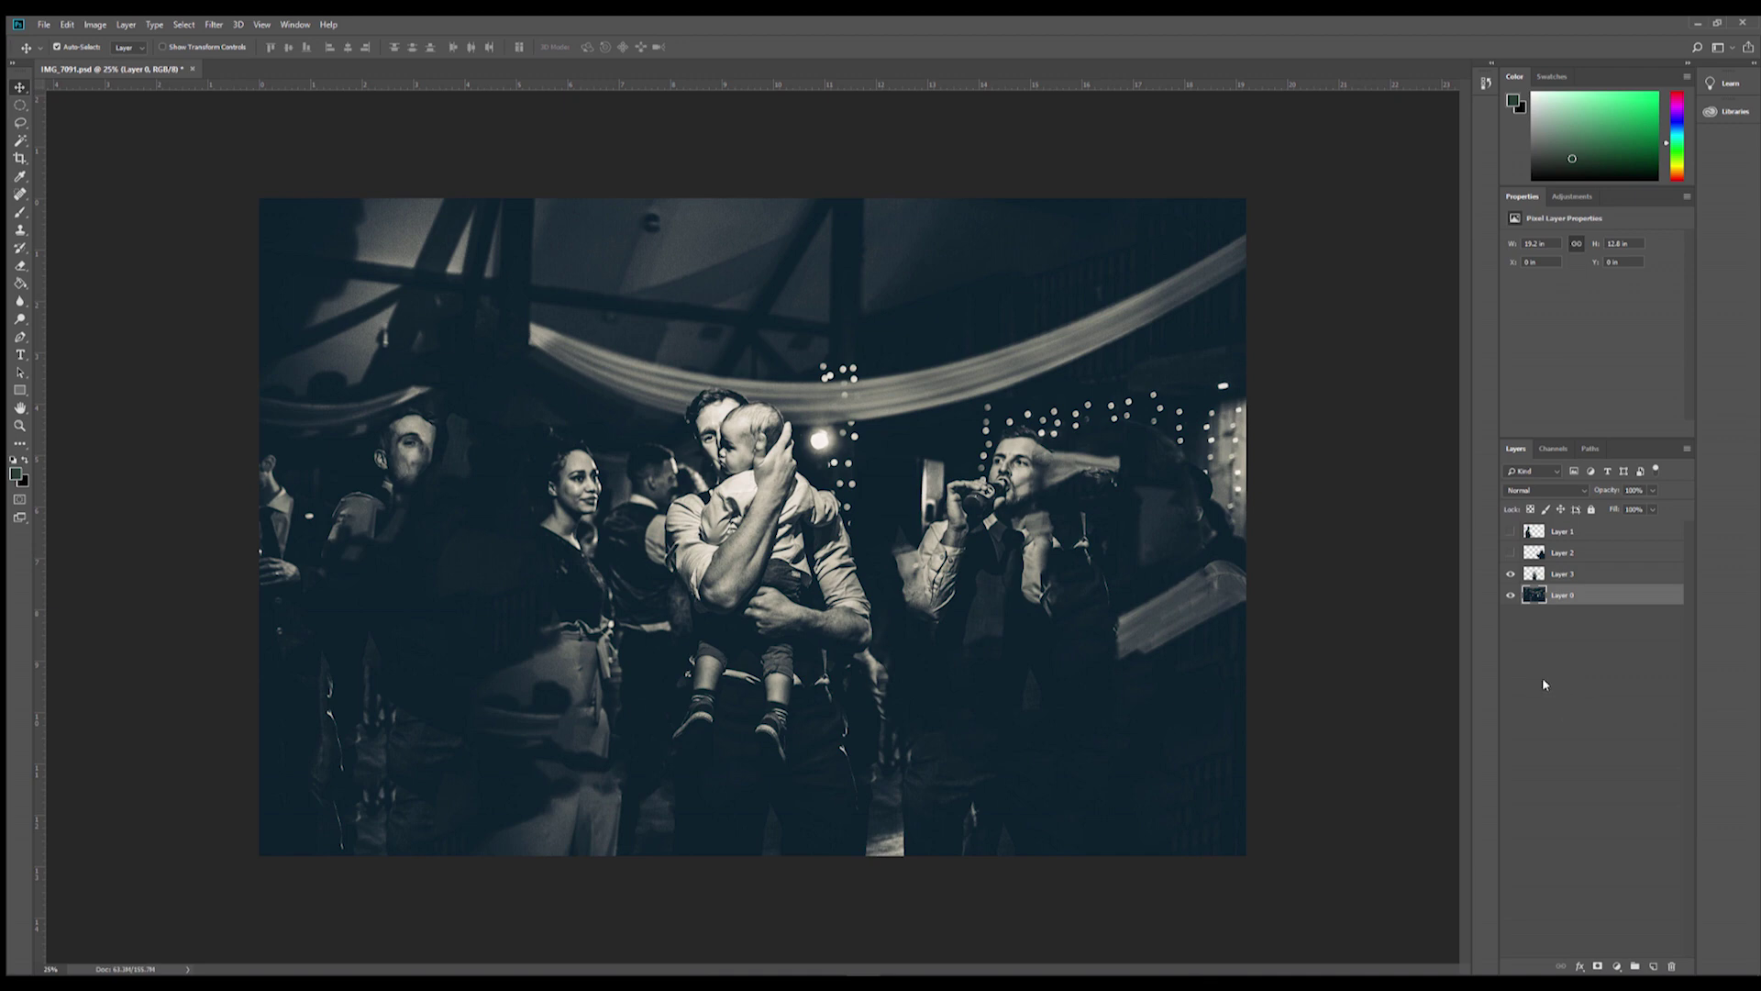
left_click(1511, 575)
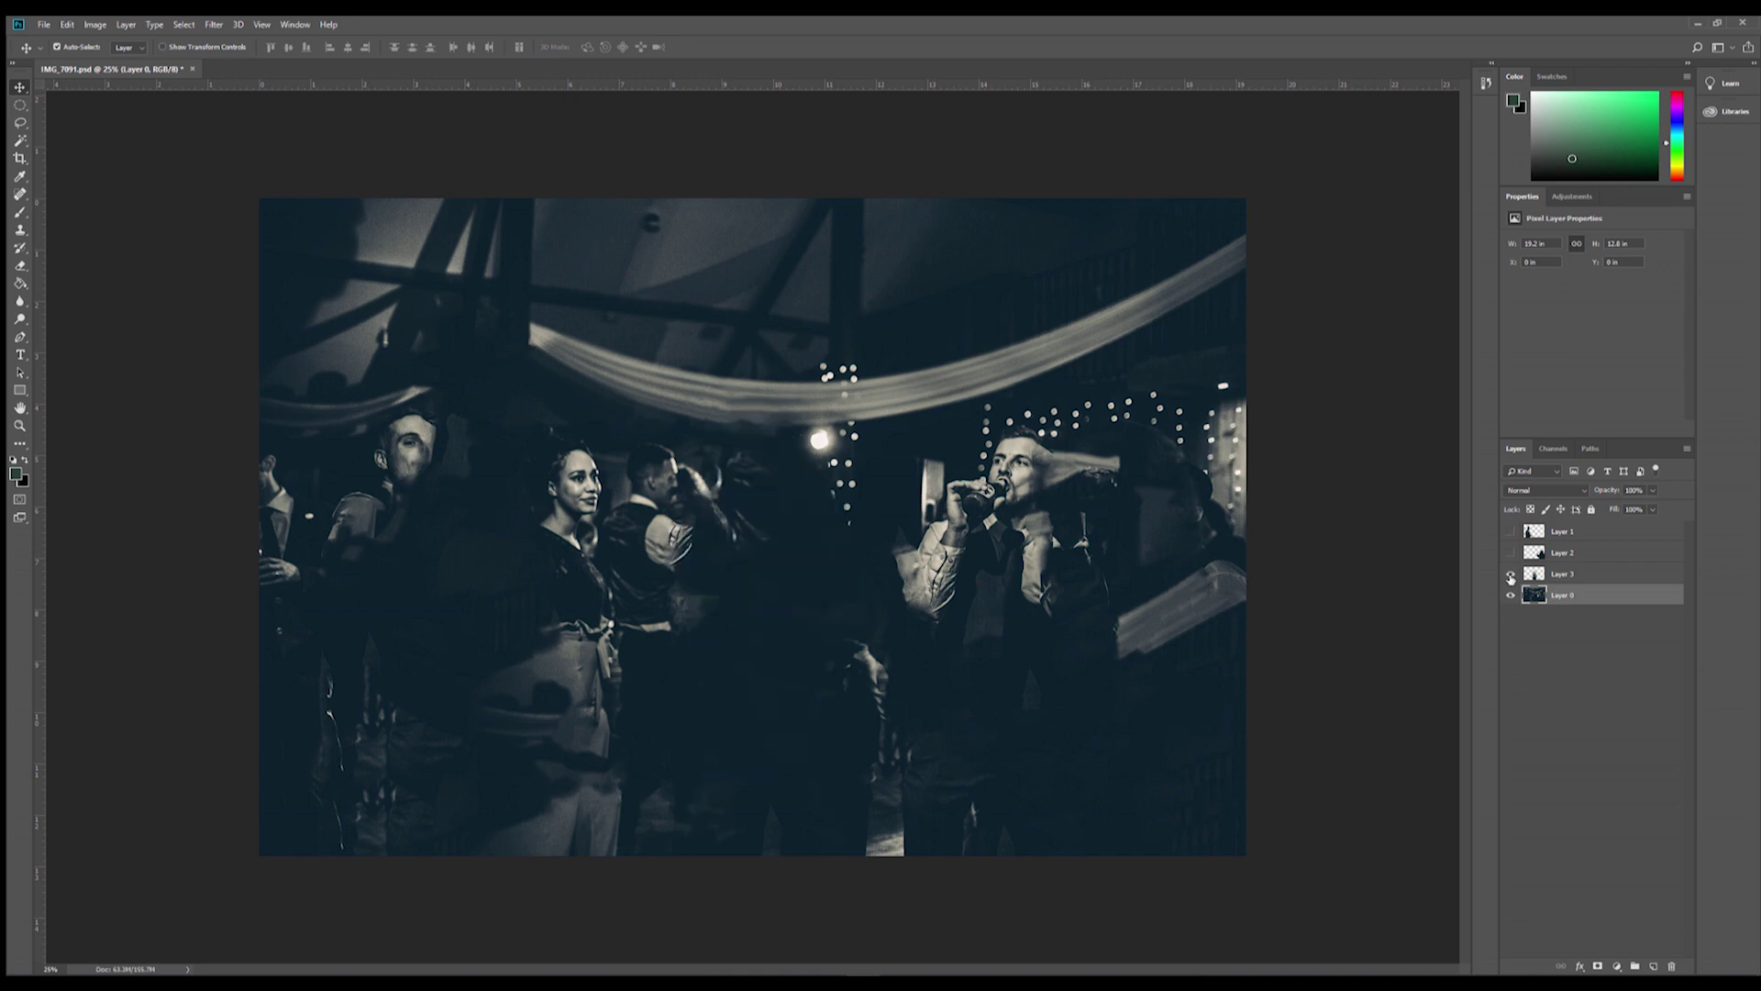
left_click(1511, 575)
left_click(1513, 554)
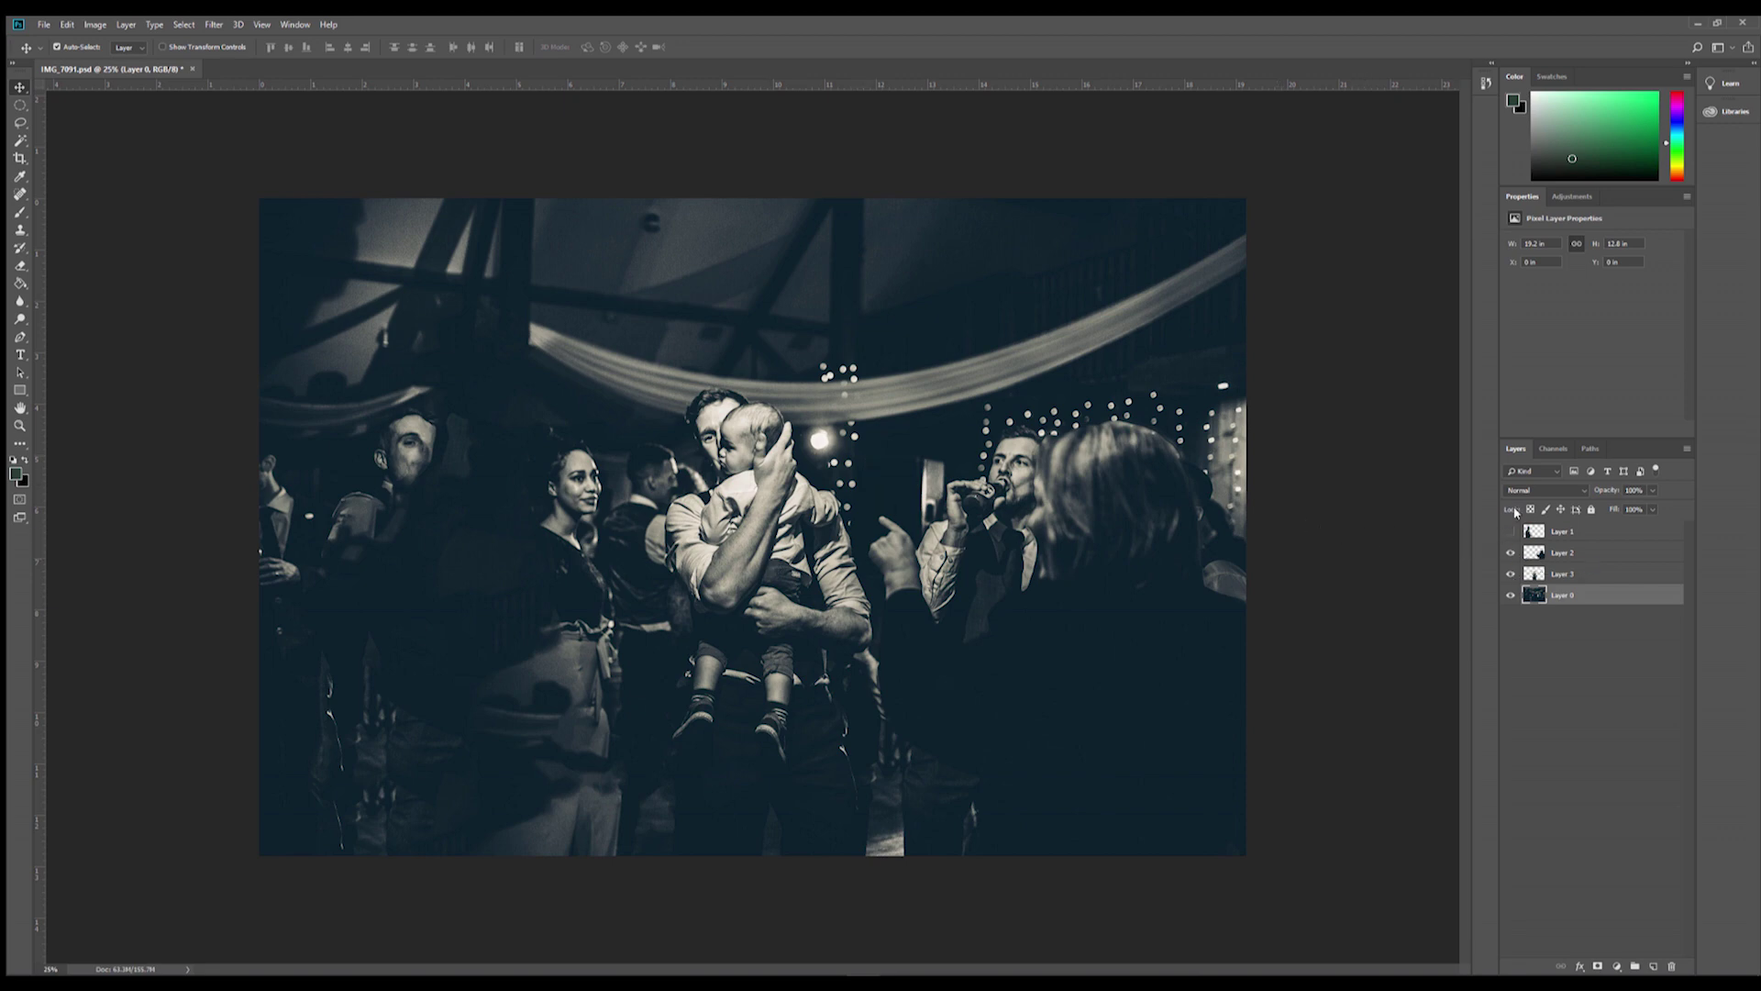
left_click(1510, 531)
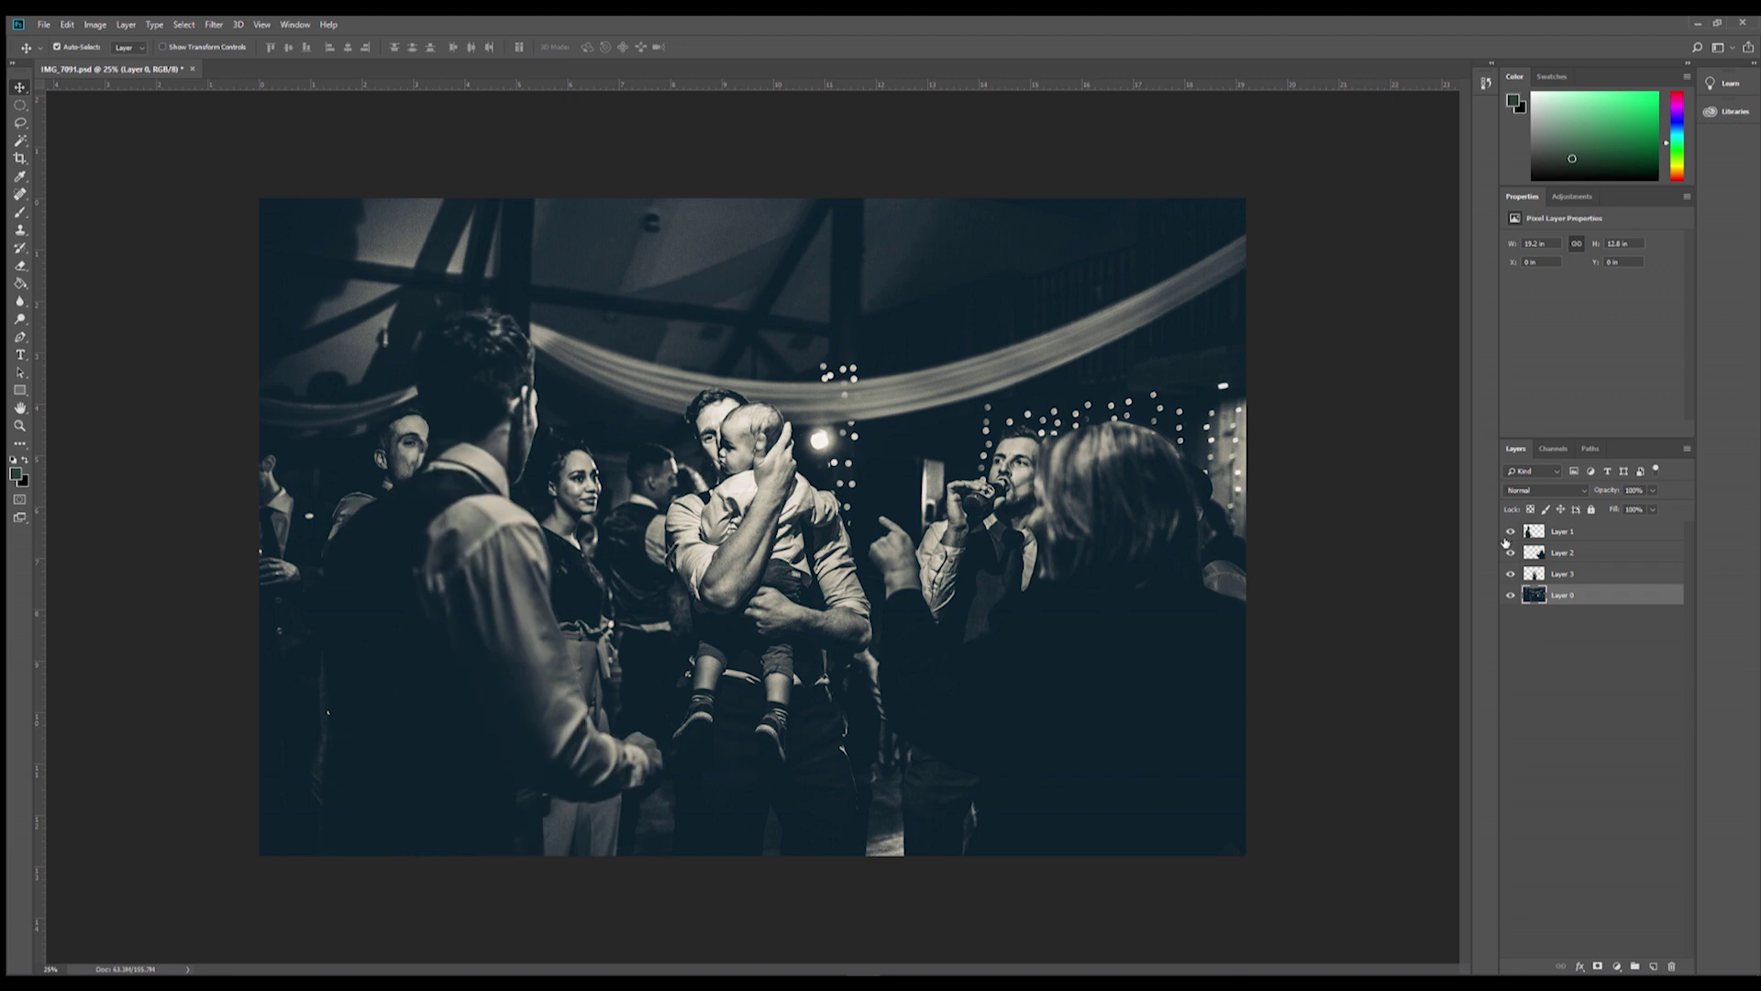
left_click(1400, 585)
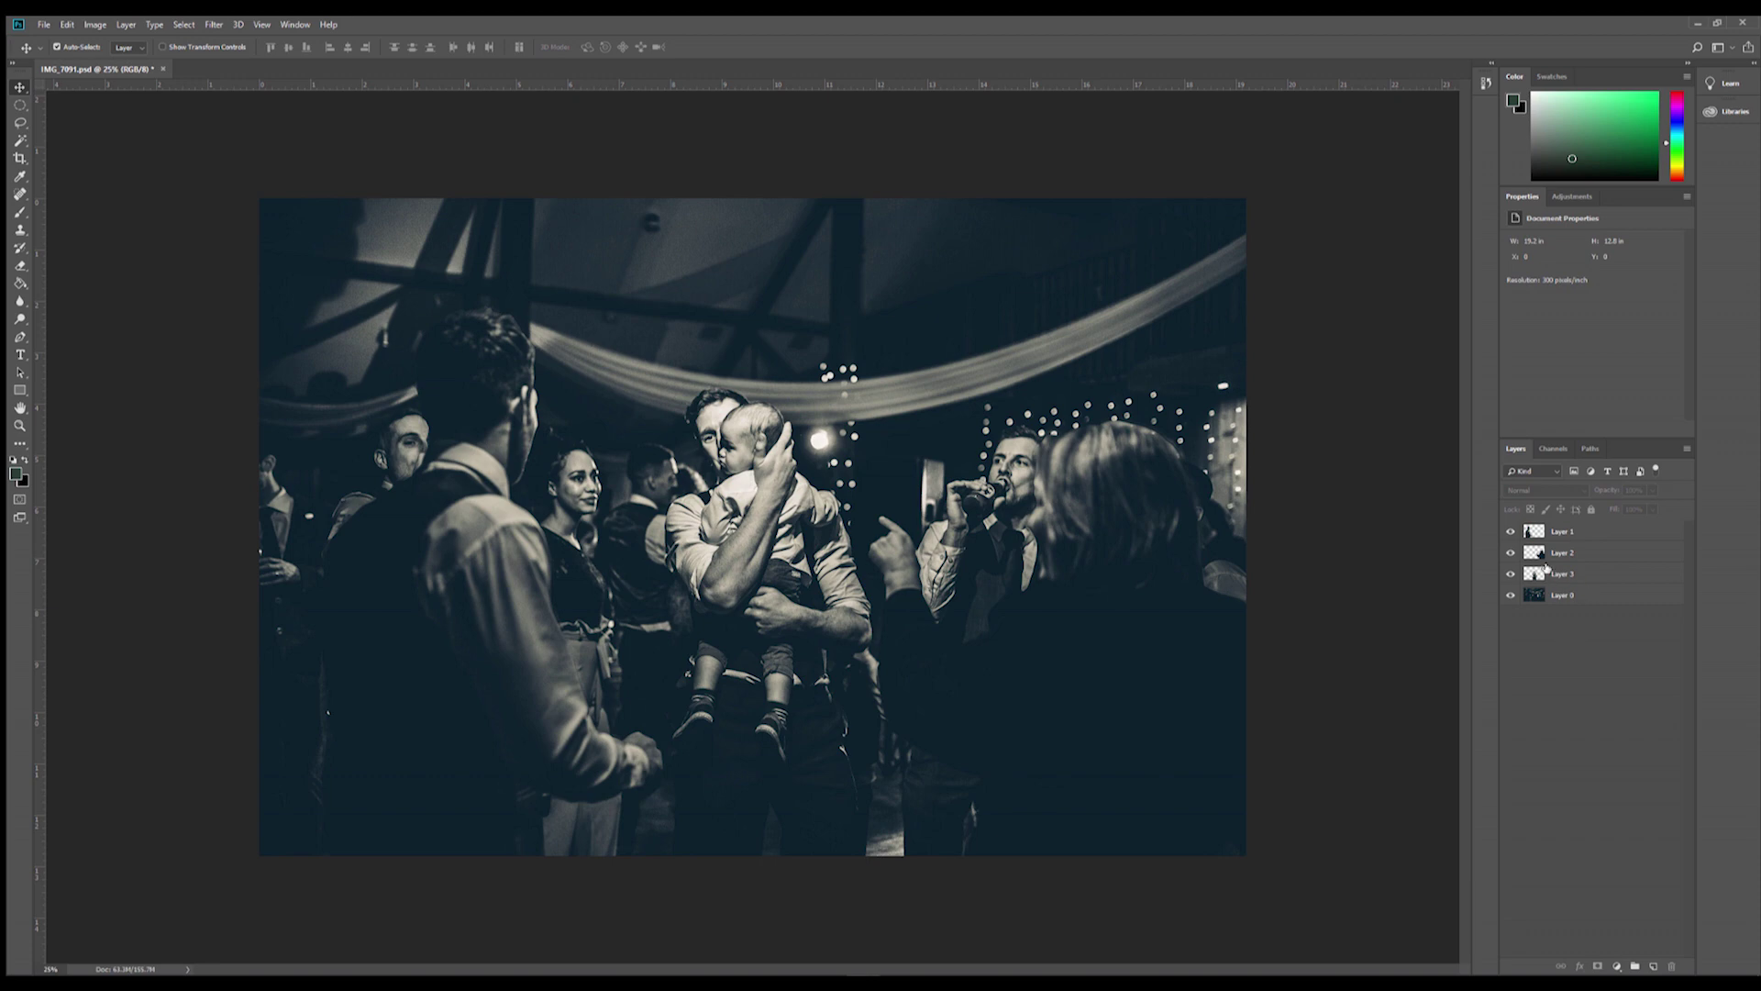
Hide Layers 1, 2 and 3 and make Layer 0 the active layer
left_click(1512, 531)
left_click(1512, 553)
left_click(1511, 573)
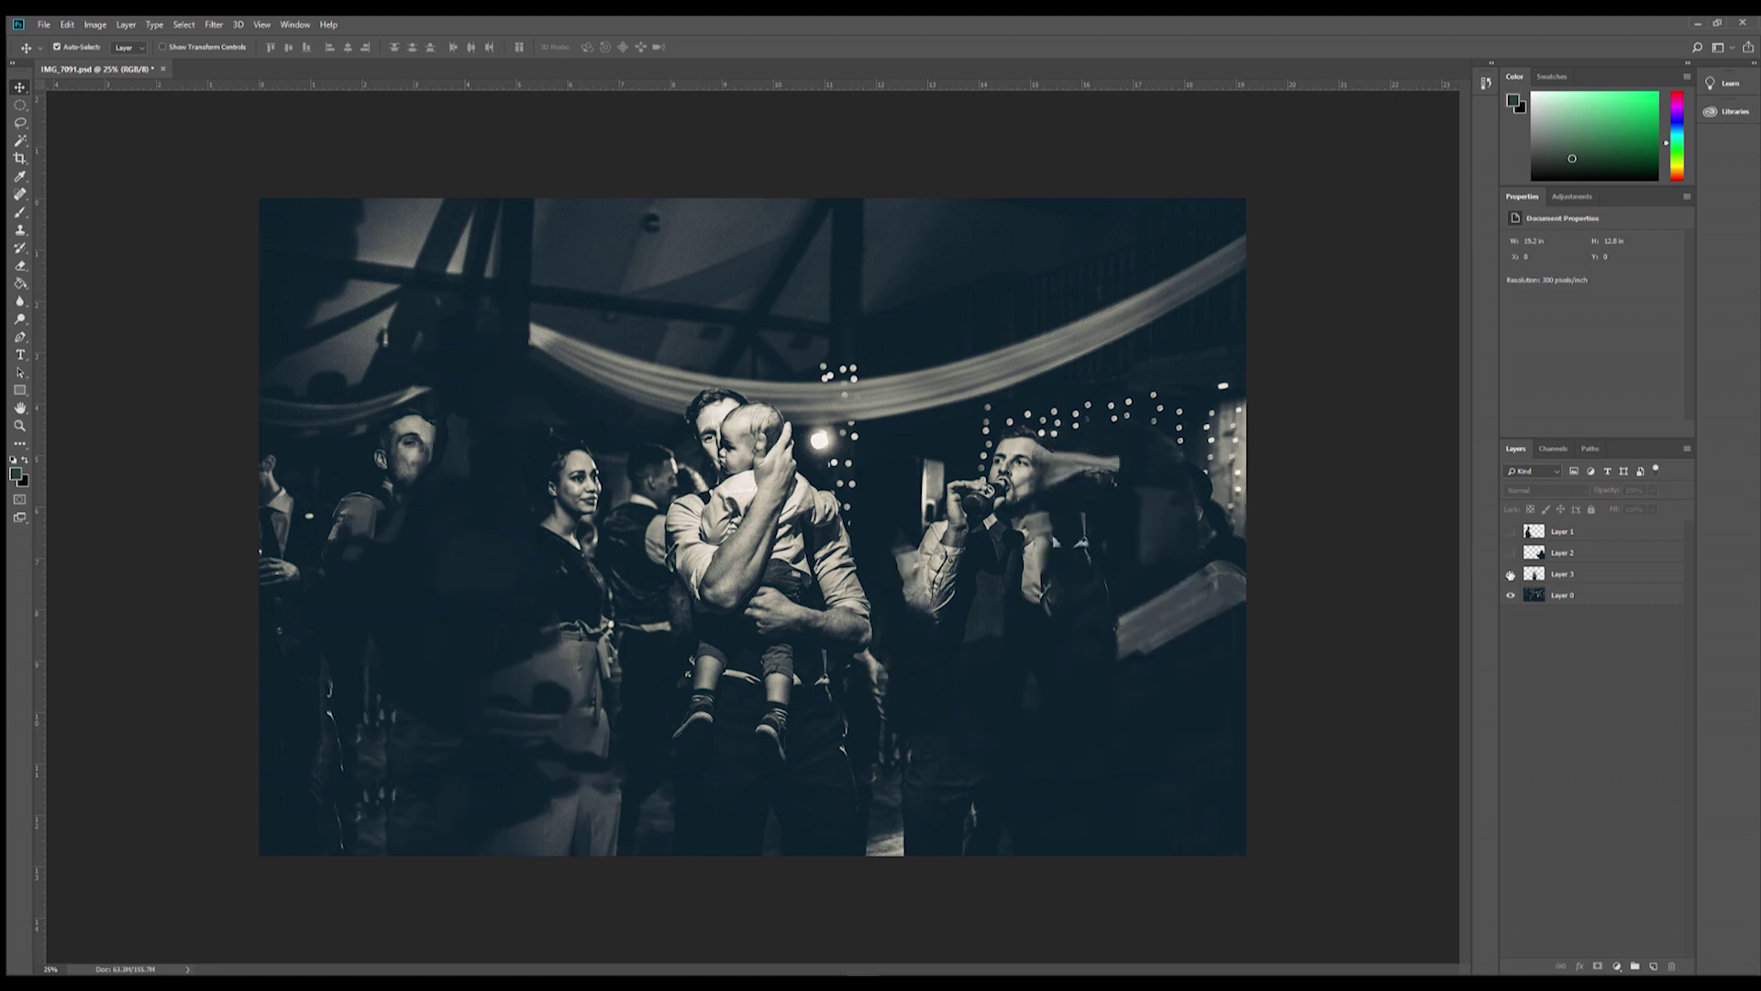
left_click(1548, 594)
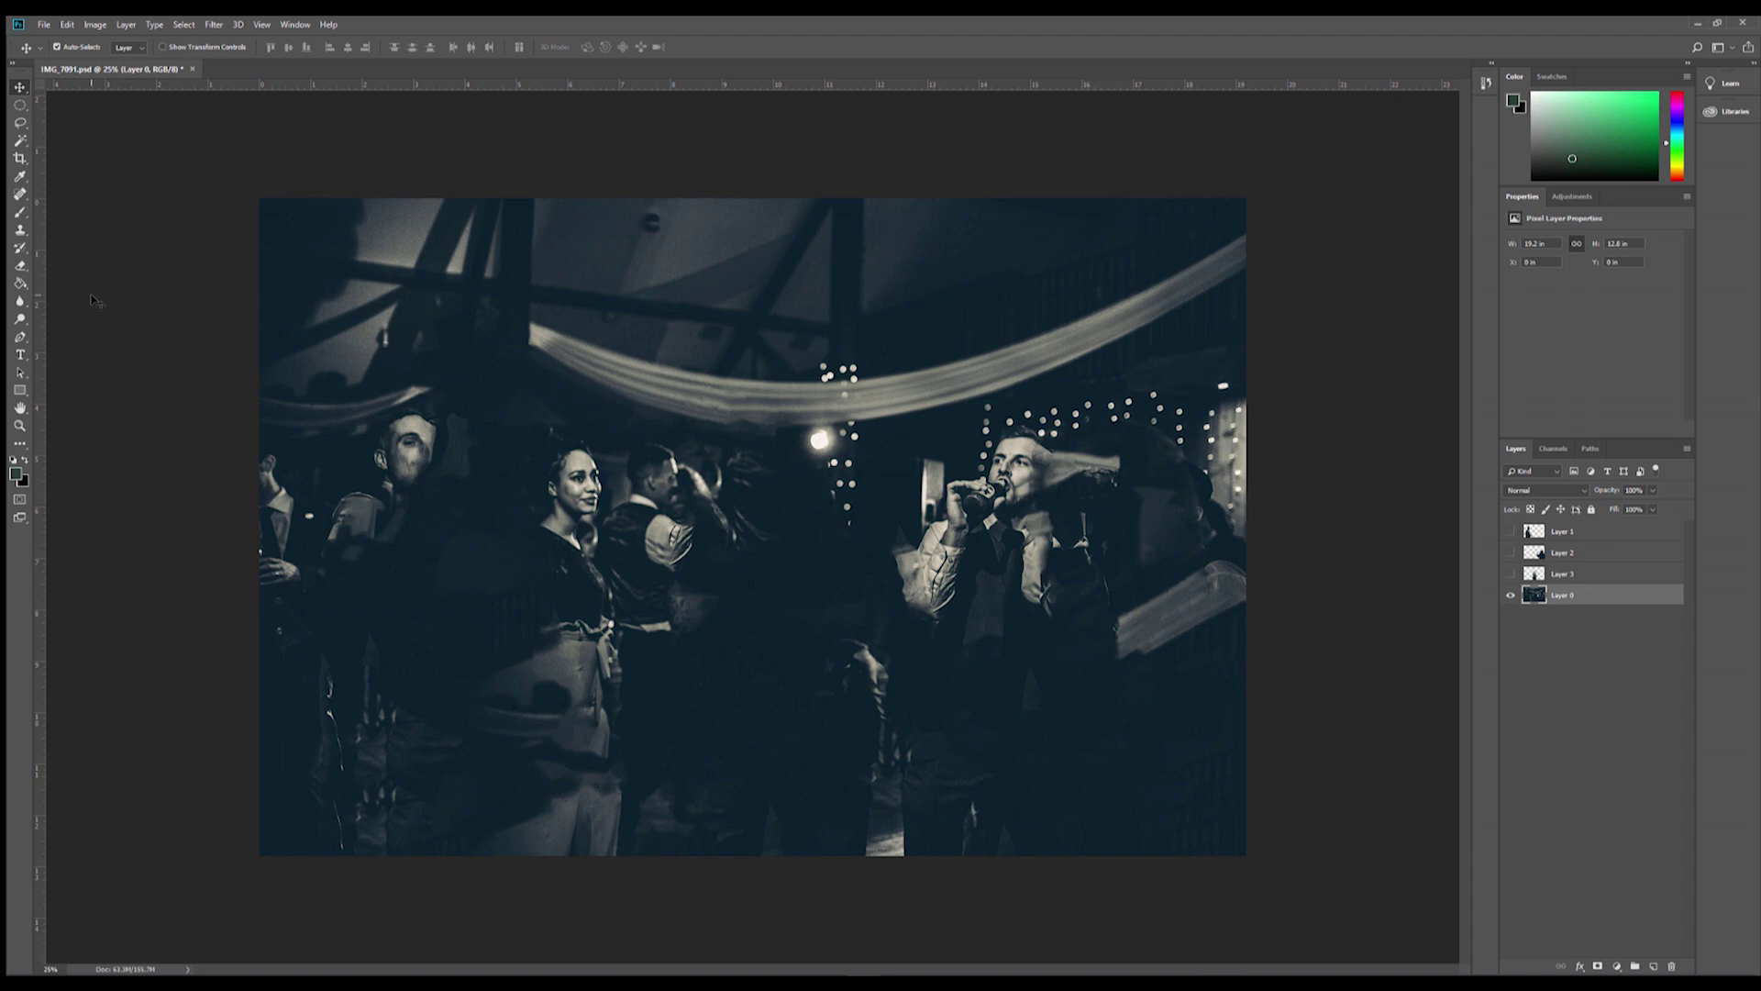
With the Pen tool, trace from the bottle over the man's head, down his right side and along the bottom
left_click(20, 337)
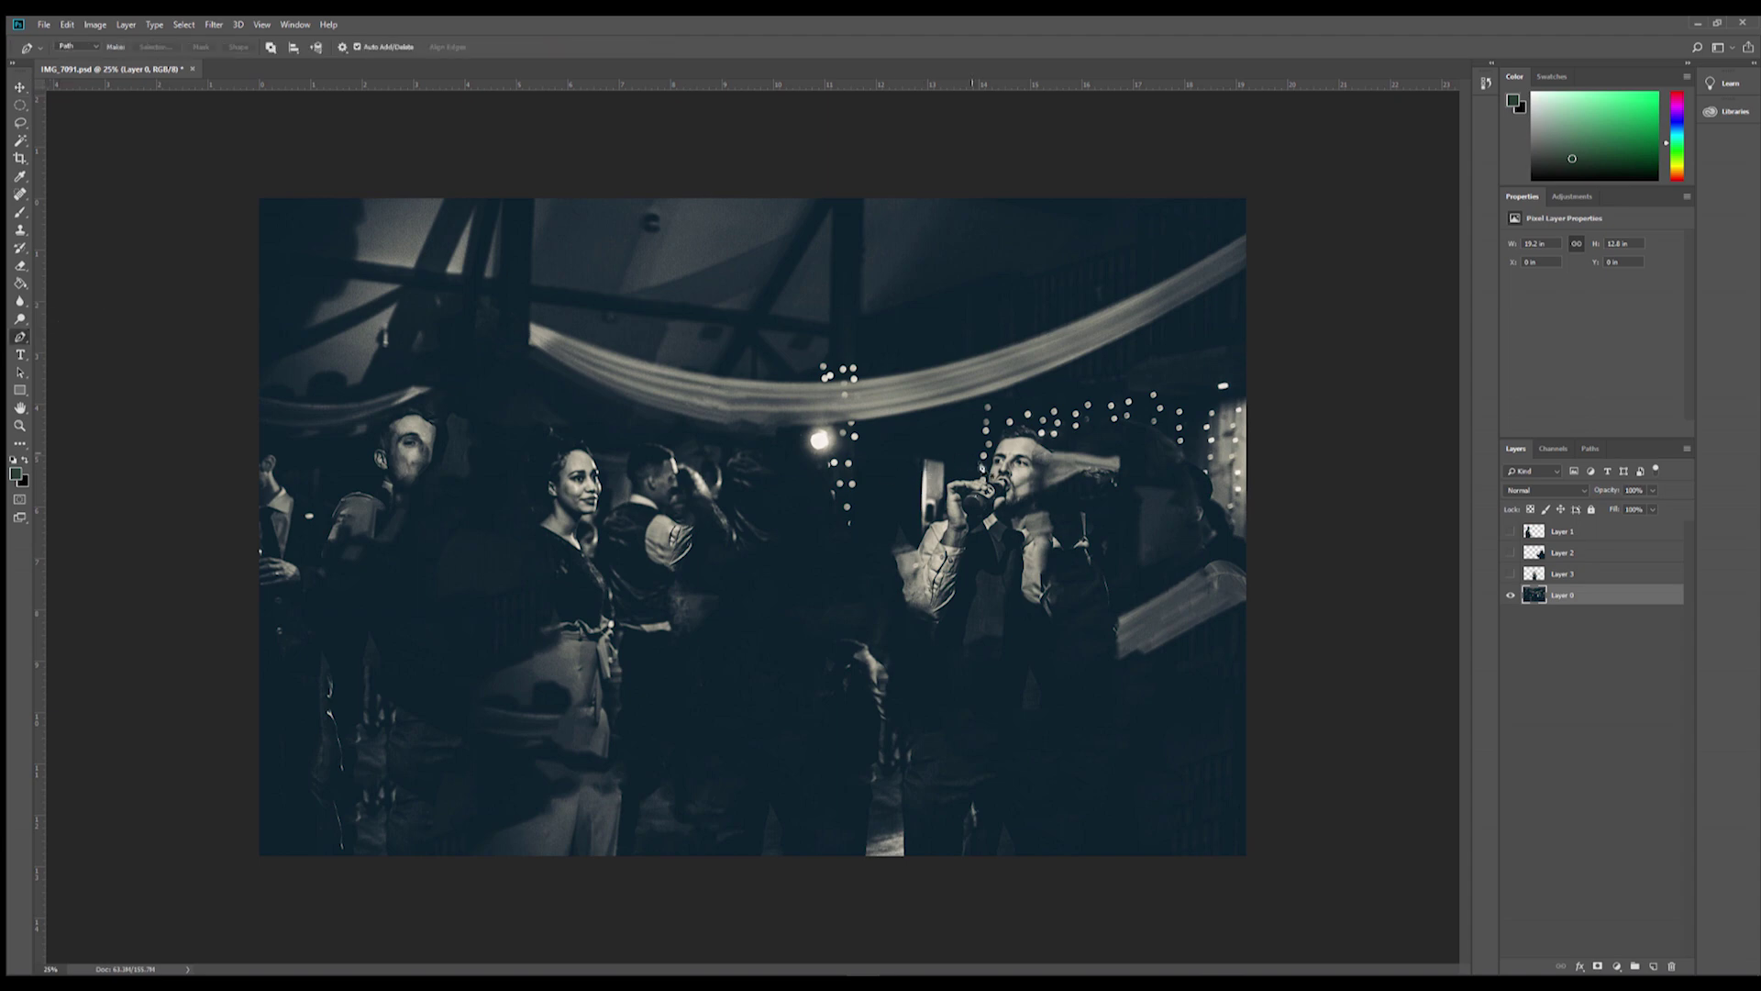
left_click(991, 478)
left_click(996, 443)
left_click(1028, 432)
left_click(1042, 452)
left_click(1056, 511)
left_click(1061, 642)
left_click(1041, 725)
left_click(1036, 797)
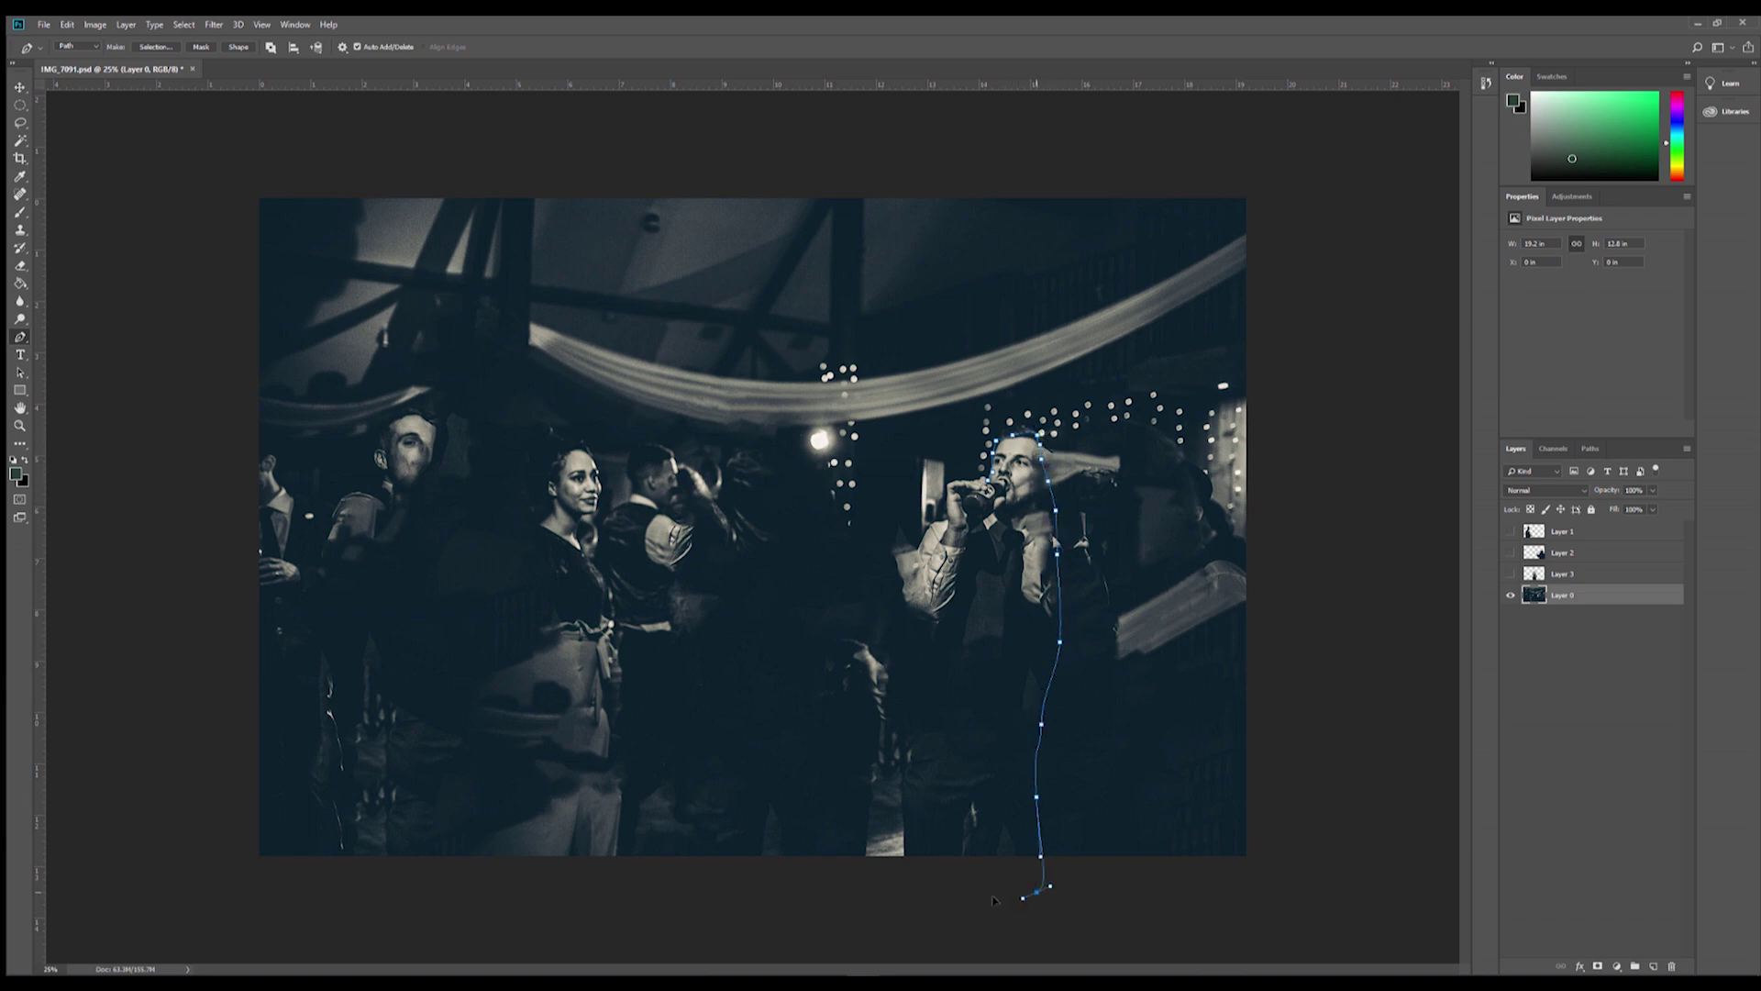
left_click(1037, 892)
left_click(901, 892)
Continue the path up the man's left side and raised arm, closing it at the bottle
left_click(908, 845)
left_click(911, 752)
left_click(916, 695)
left_click(914, 636)
left_click(902, 576)
left_click(910, 561)
left_click(930, 544)
left_click(943, 535)
left_click(953, 522)
left_click(950, 504)
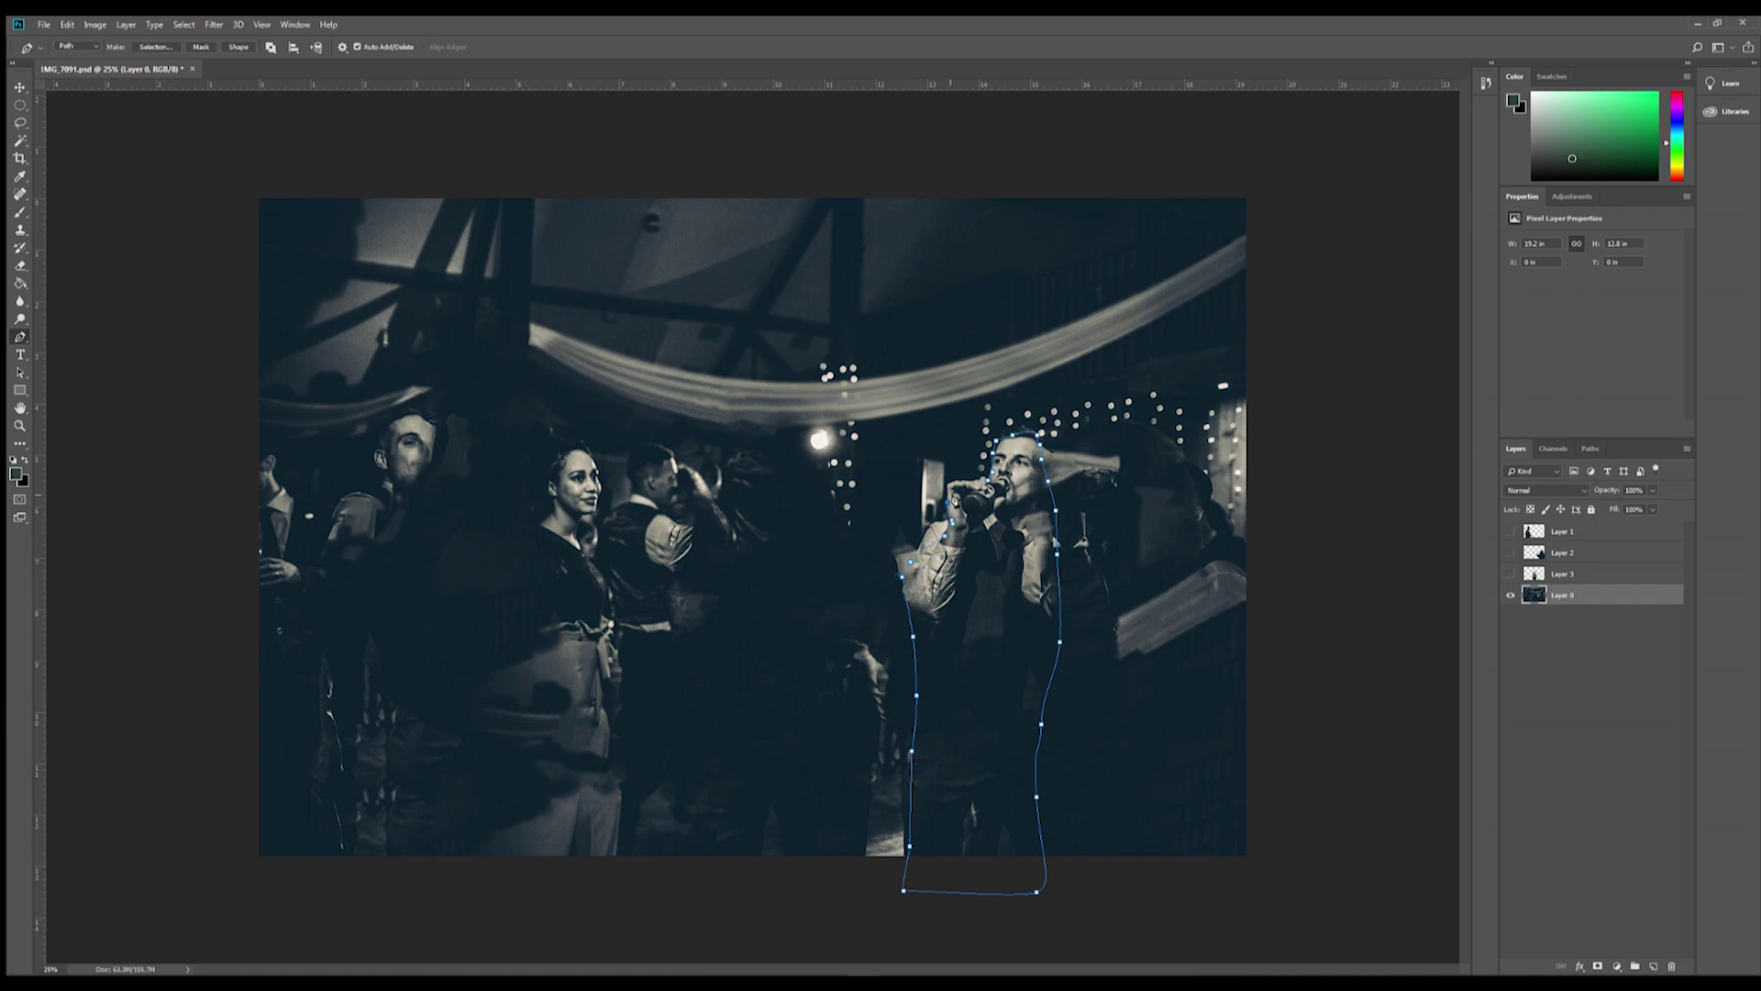
left_click(960, 496)
left_click(978, 492)
left_click(994, 488)
Turn the traced path into a selection with a 0.5-pixel feather
right_click(992, 502)
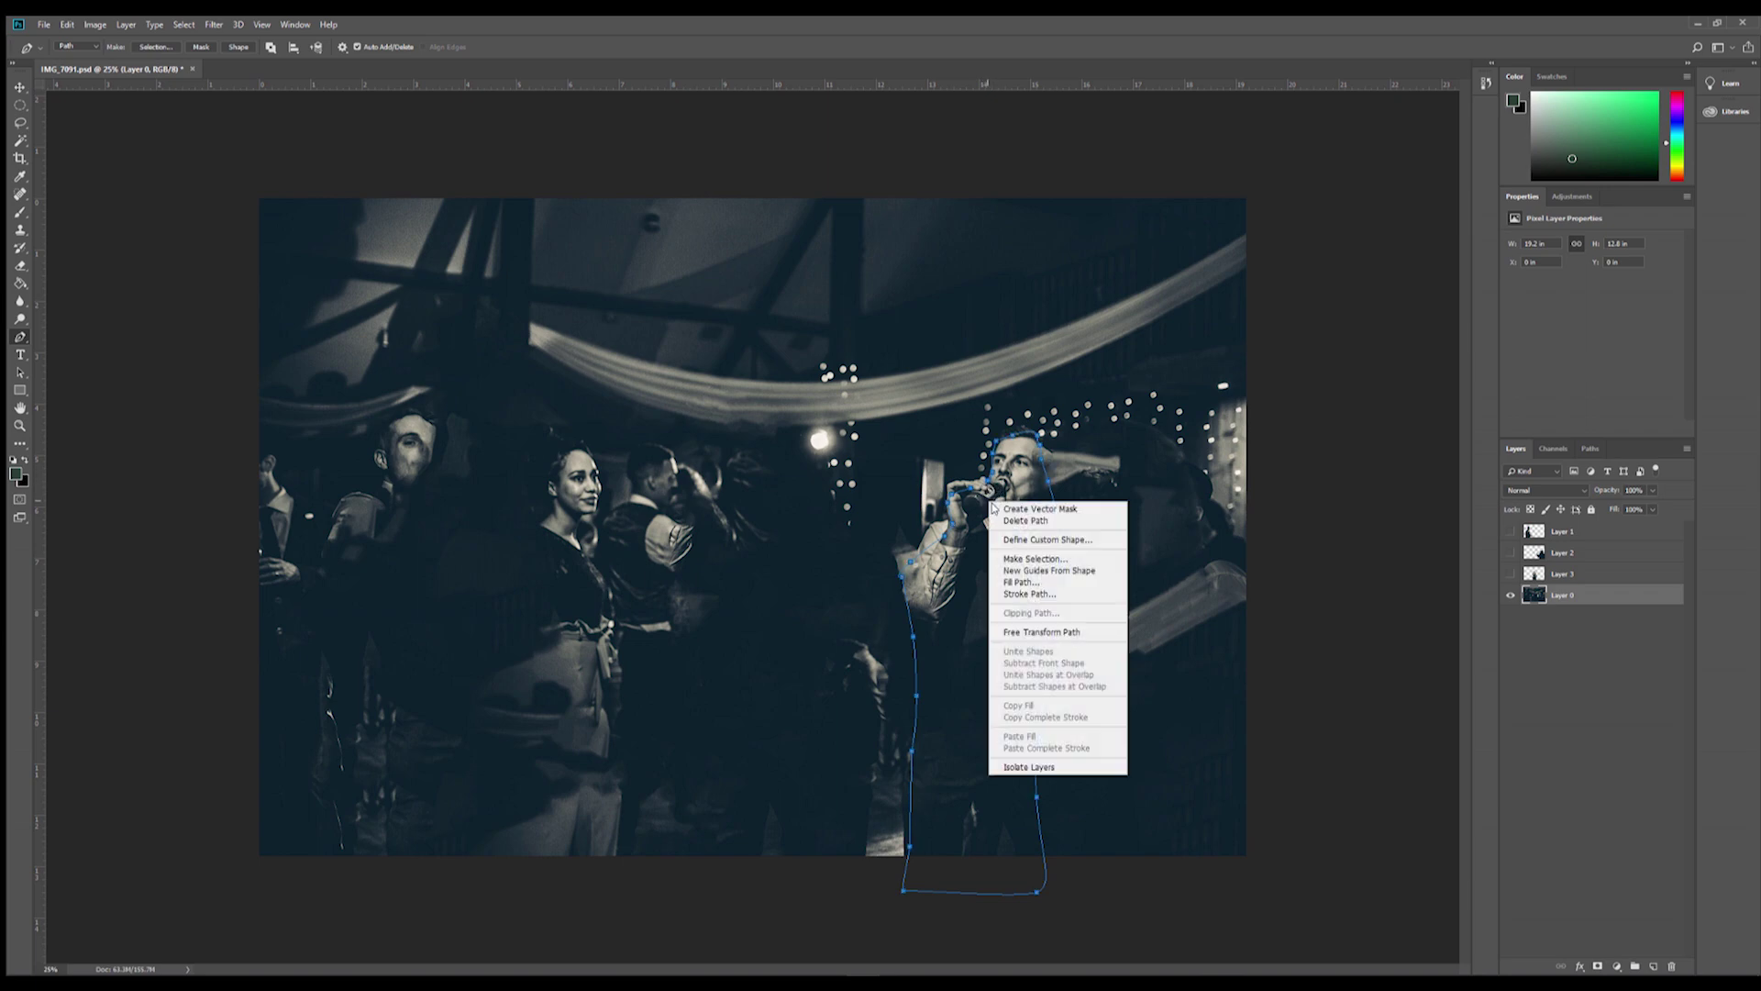
left_click(1028, 559)
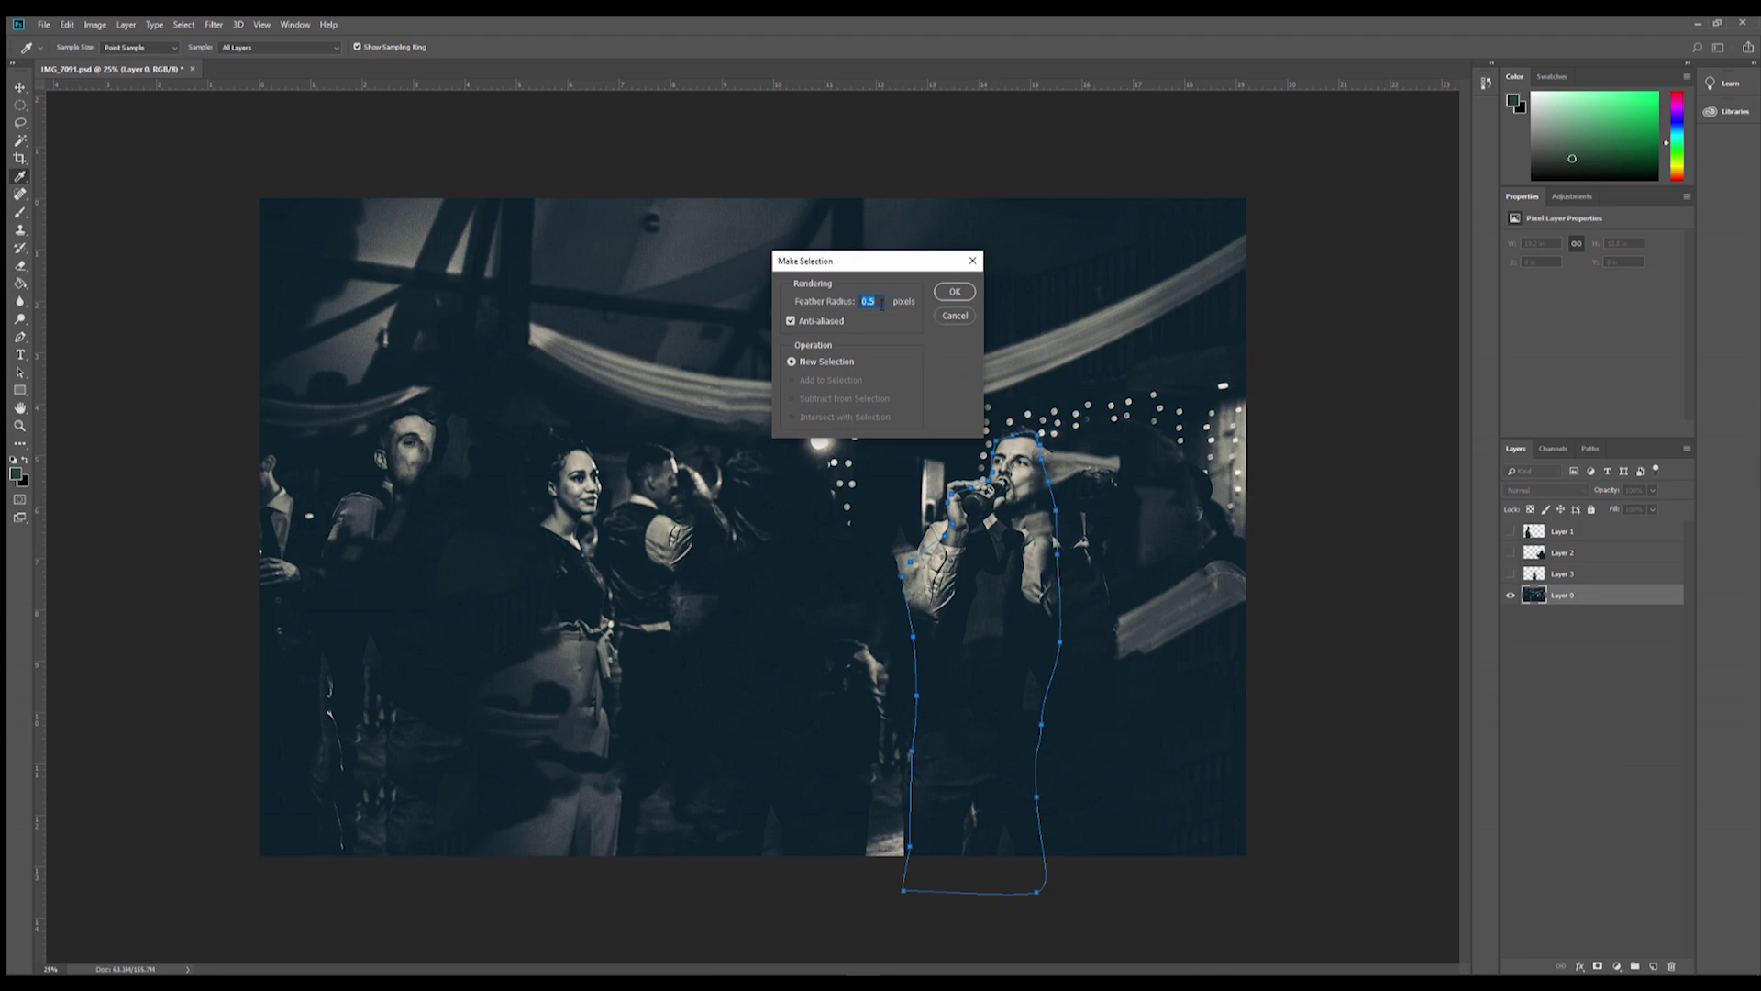
left_click(950, 293)
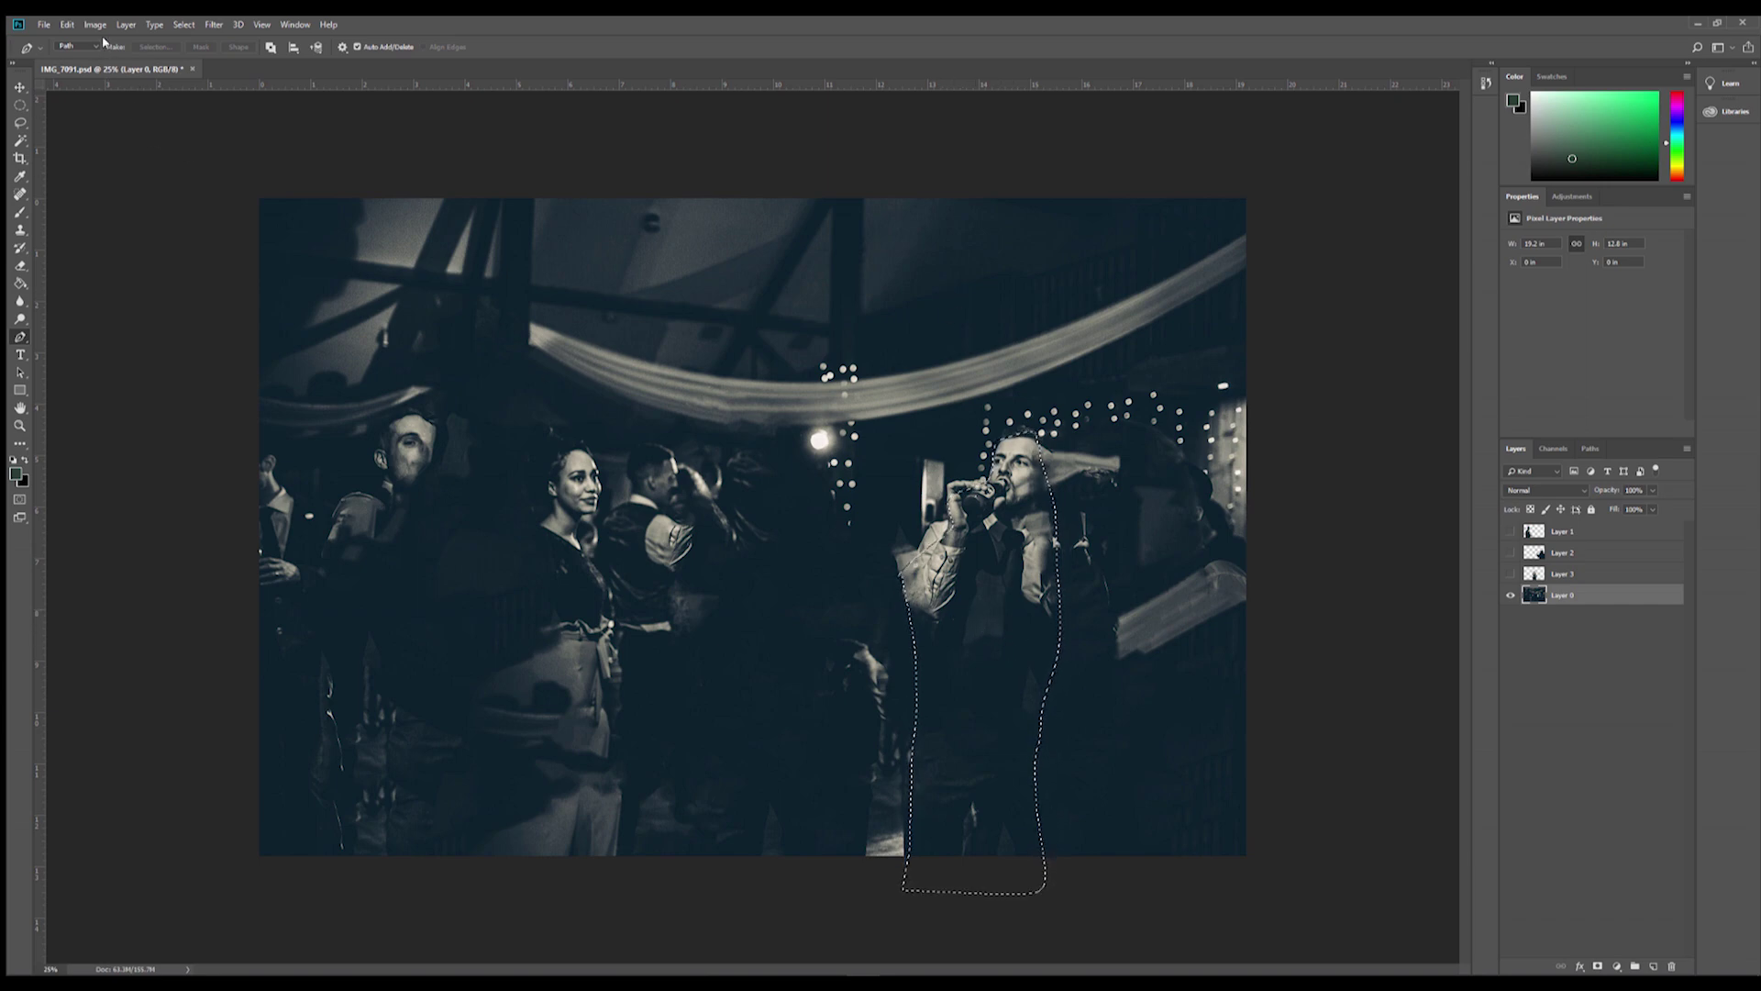
Content-Aware fill the selected area, then go to deselect it
left_click(67, 25)
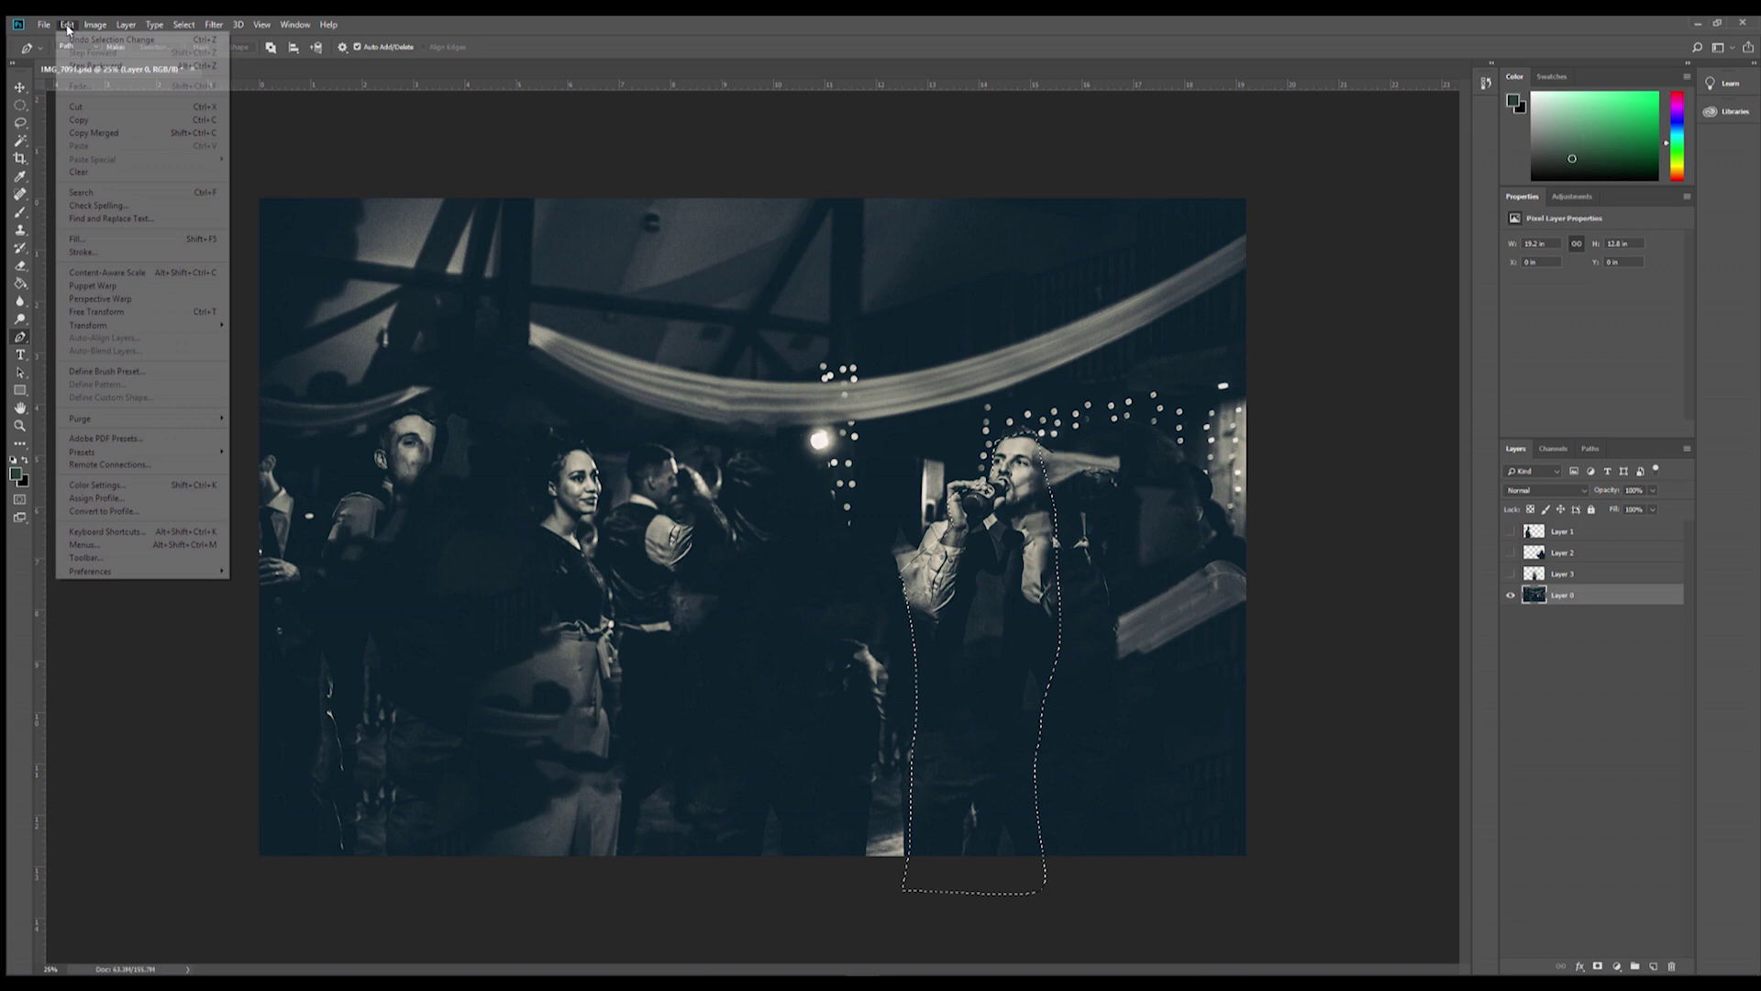
left_click(162, 240)
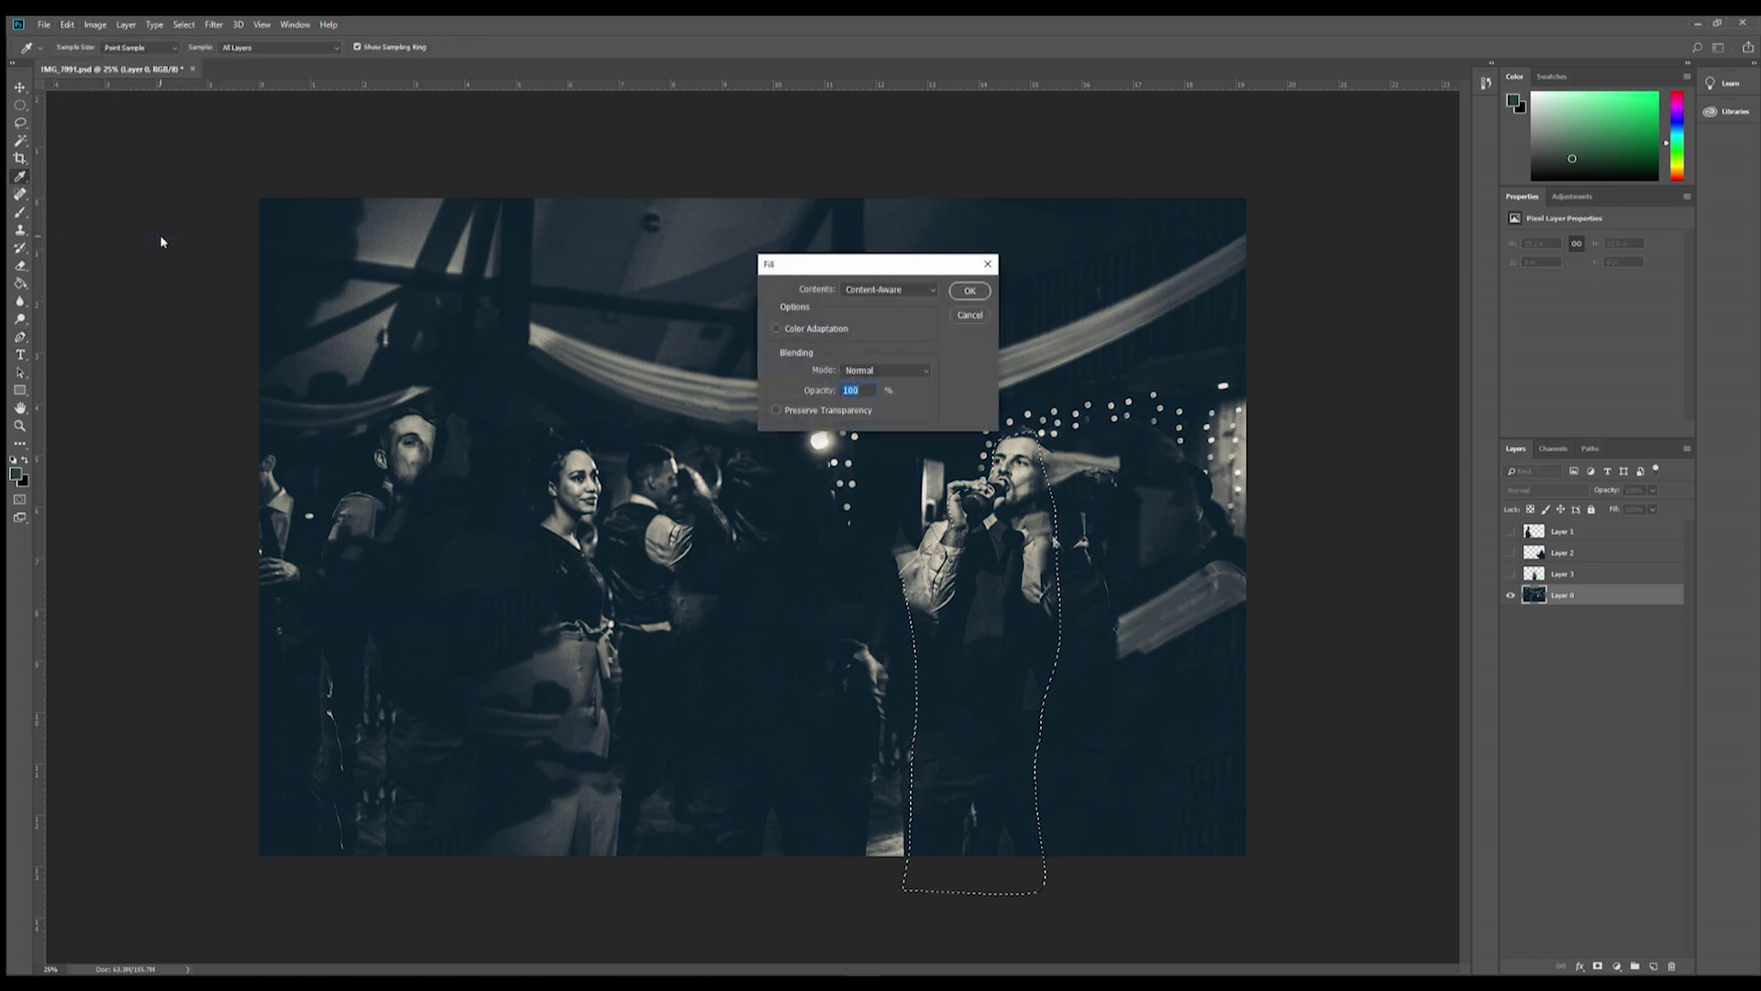
left_click(970, 292)
key("p")
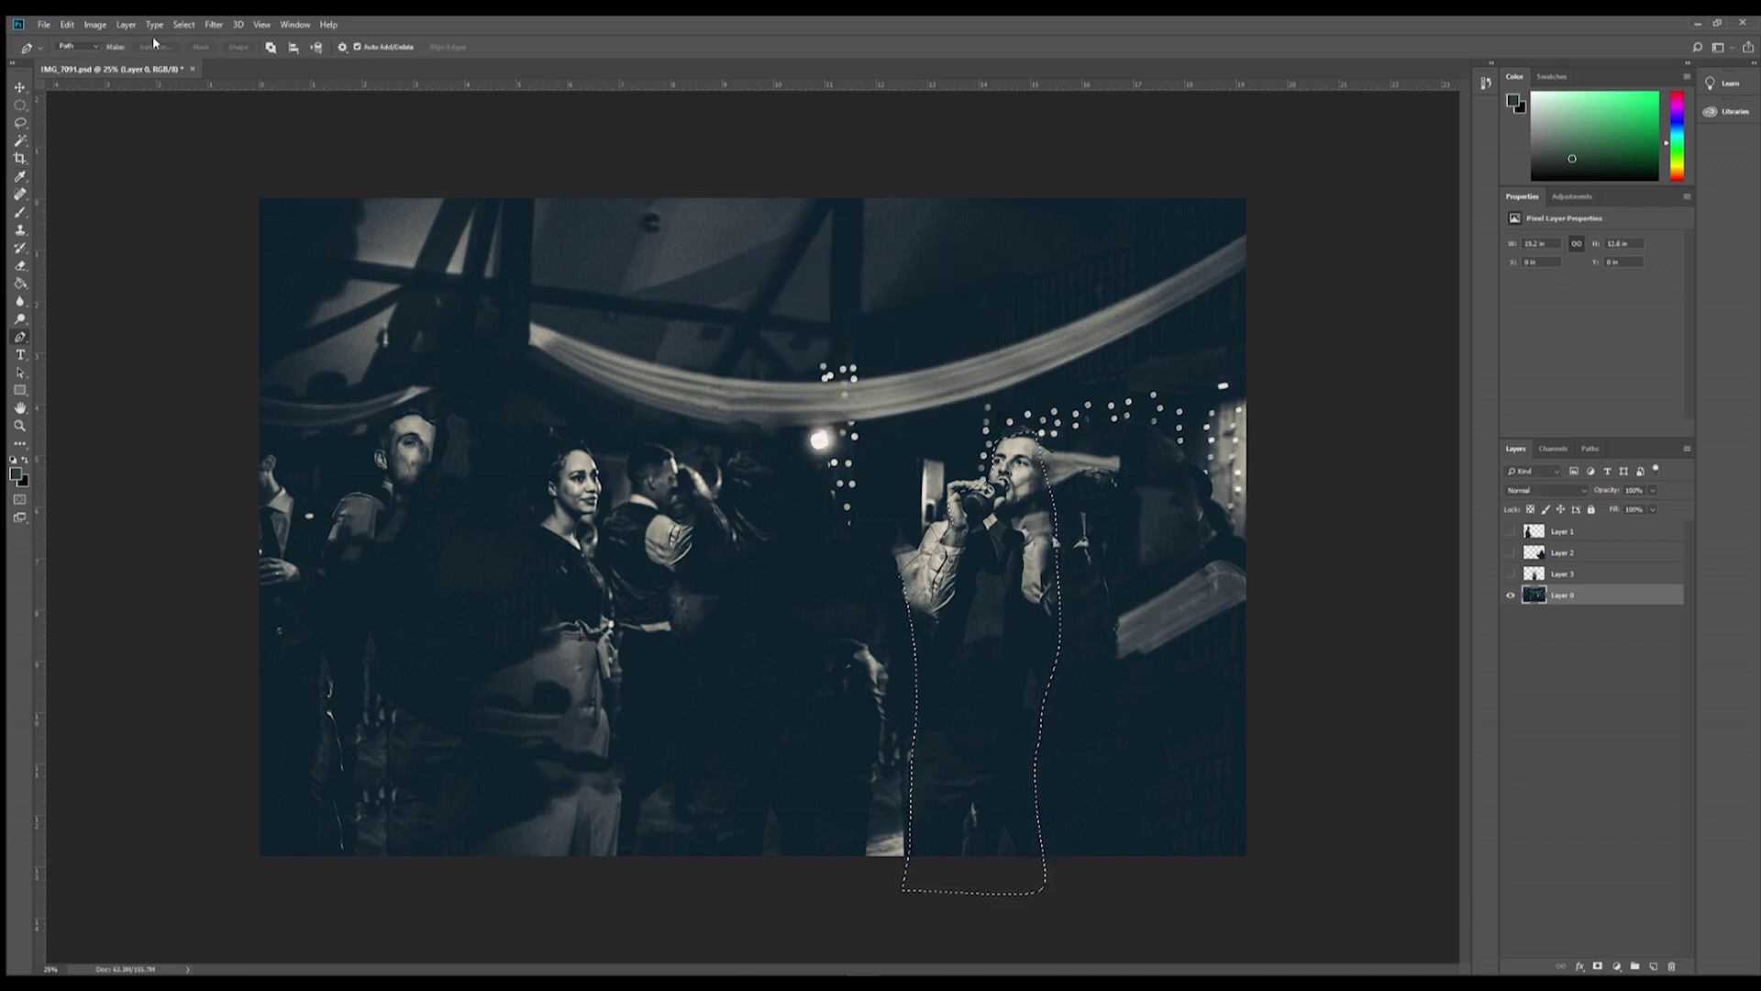
left_click(182, 26)
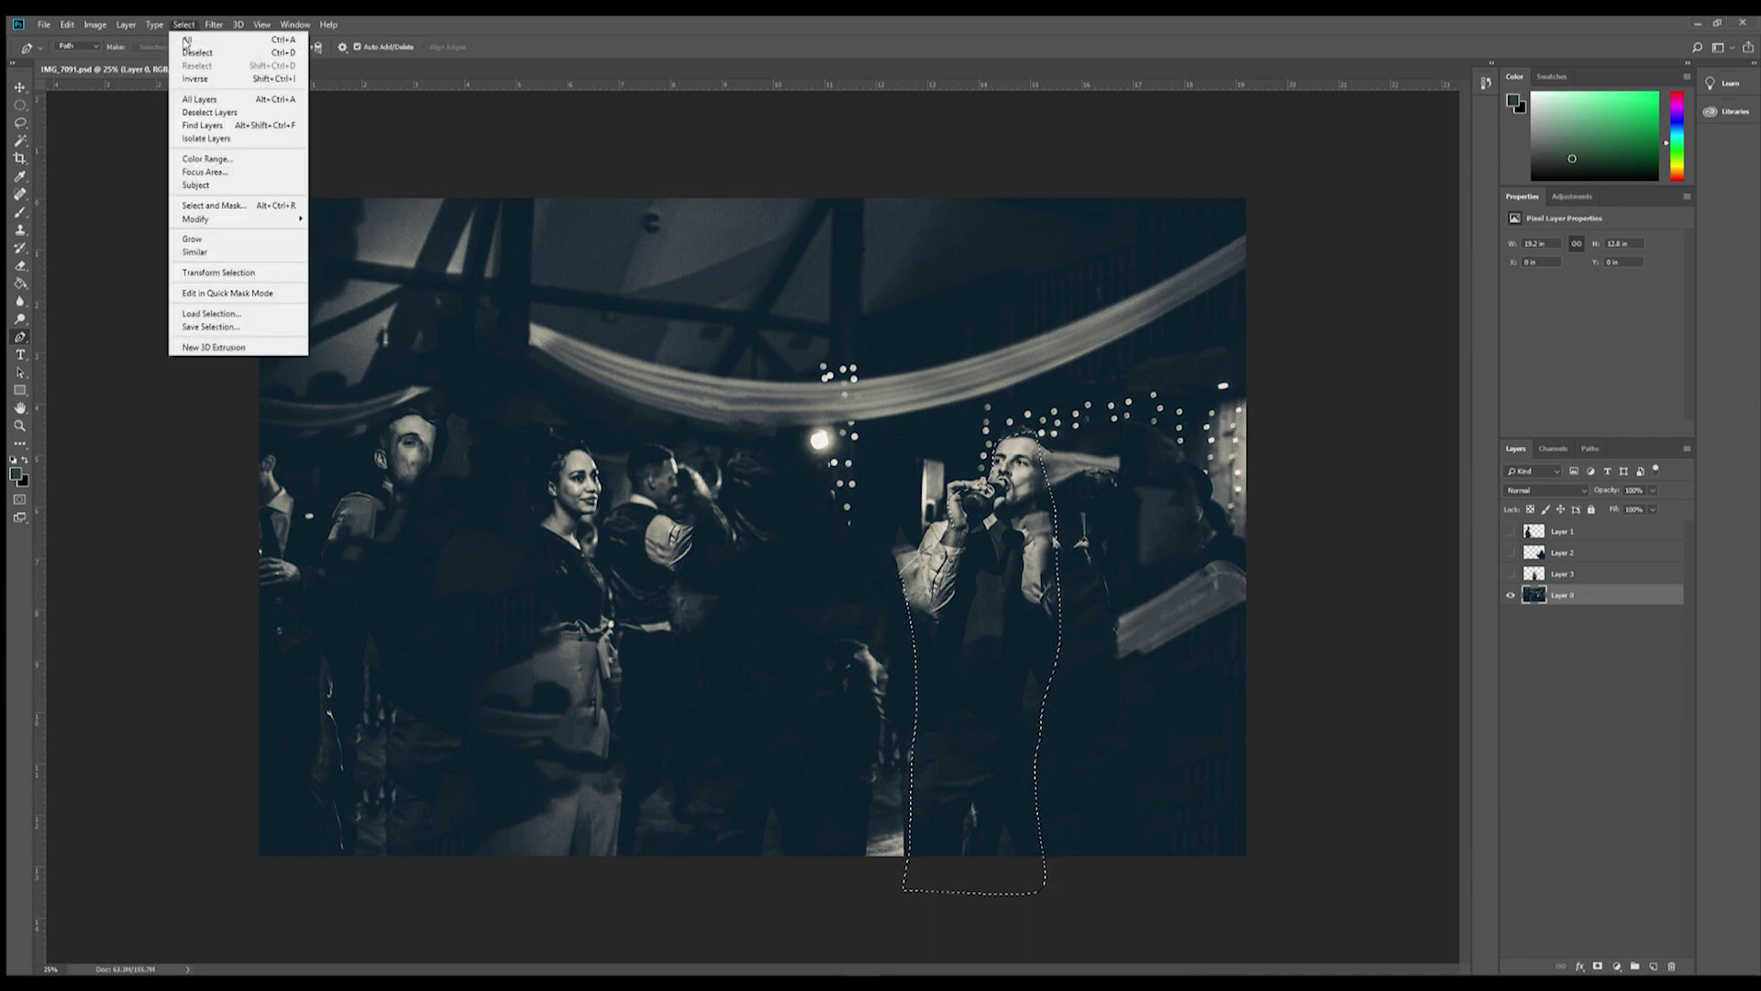
left_click(190, 55)
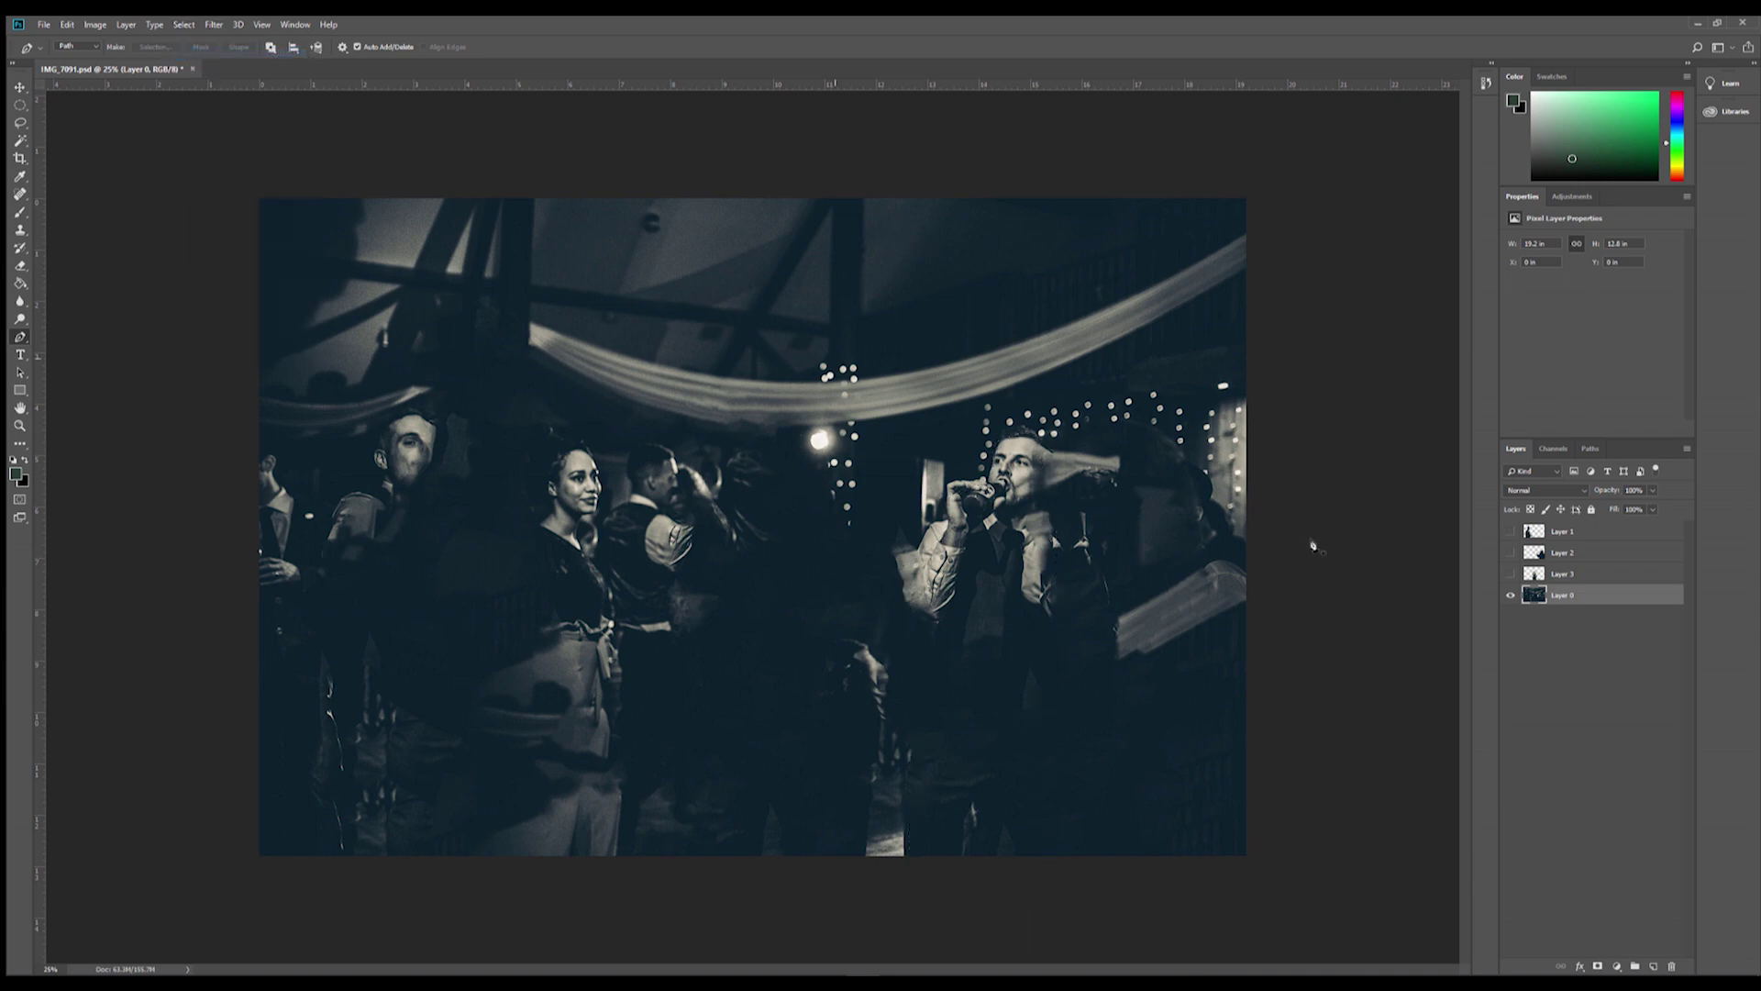
left_click(1512, 574)
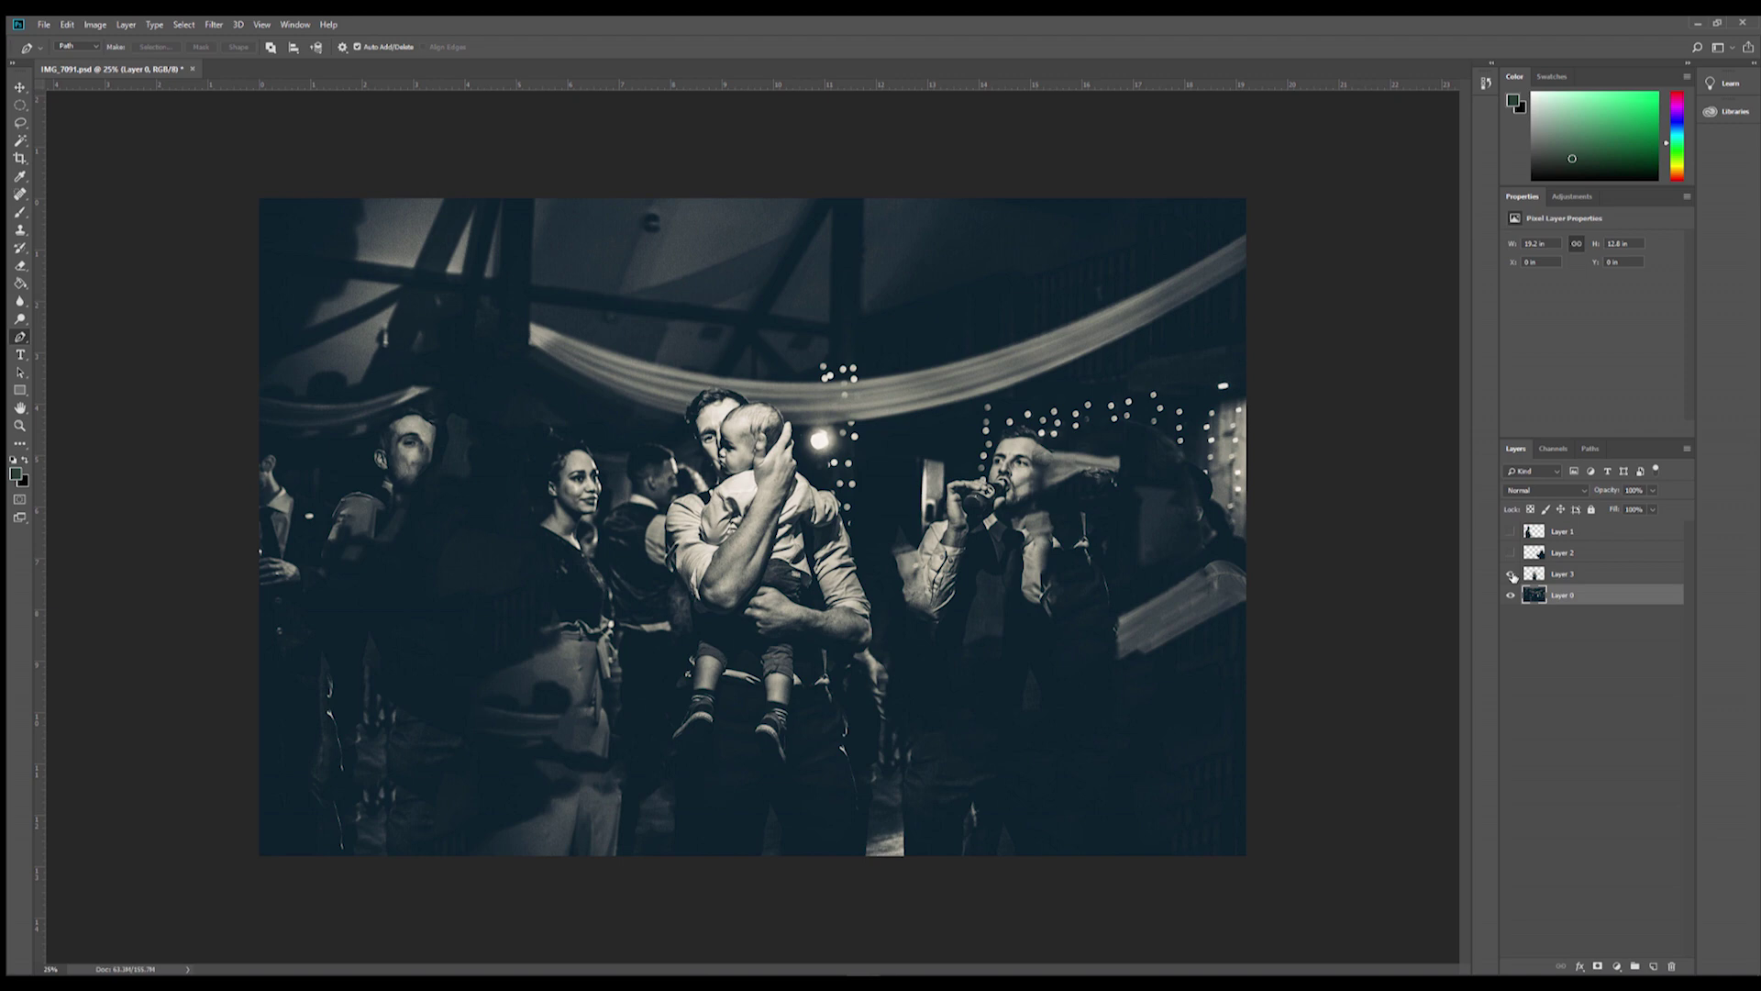
left_click(1512, 574)
left_click(1512, 575)
left_click(1511, 575)
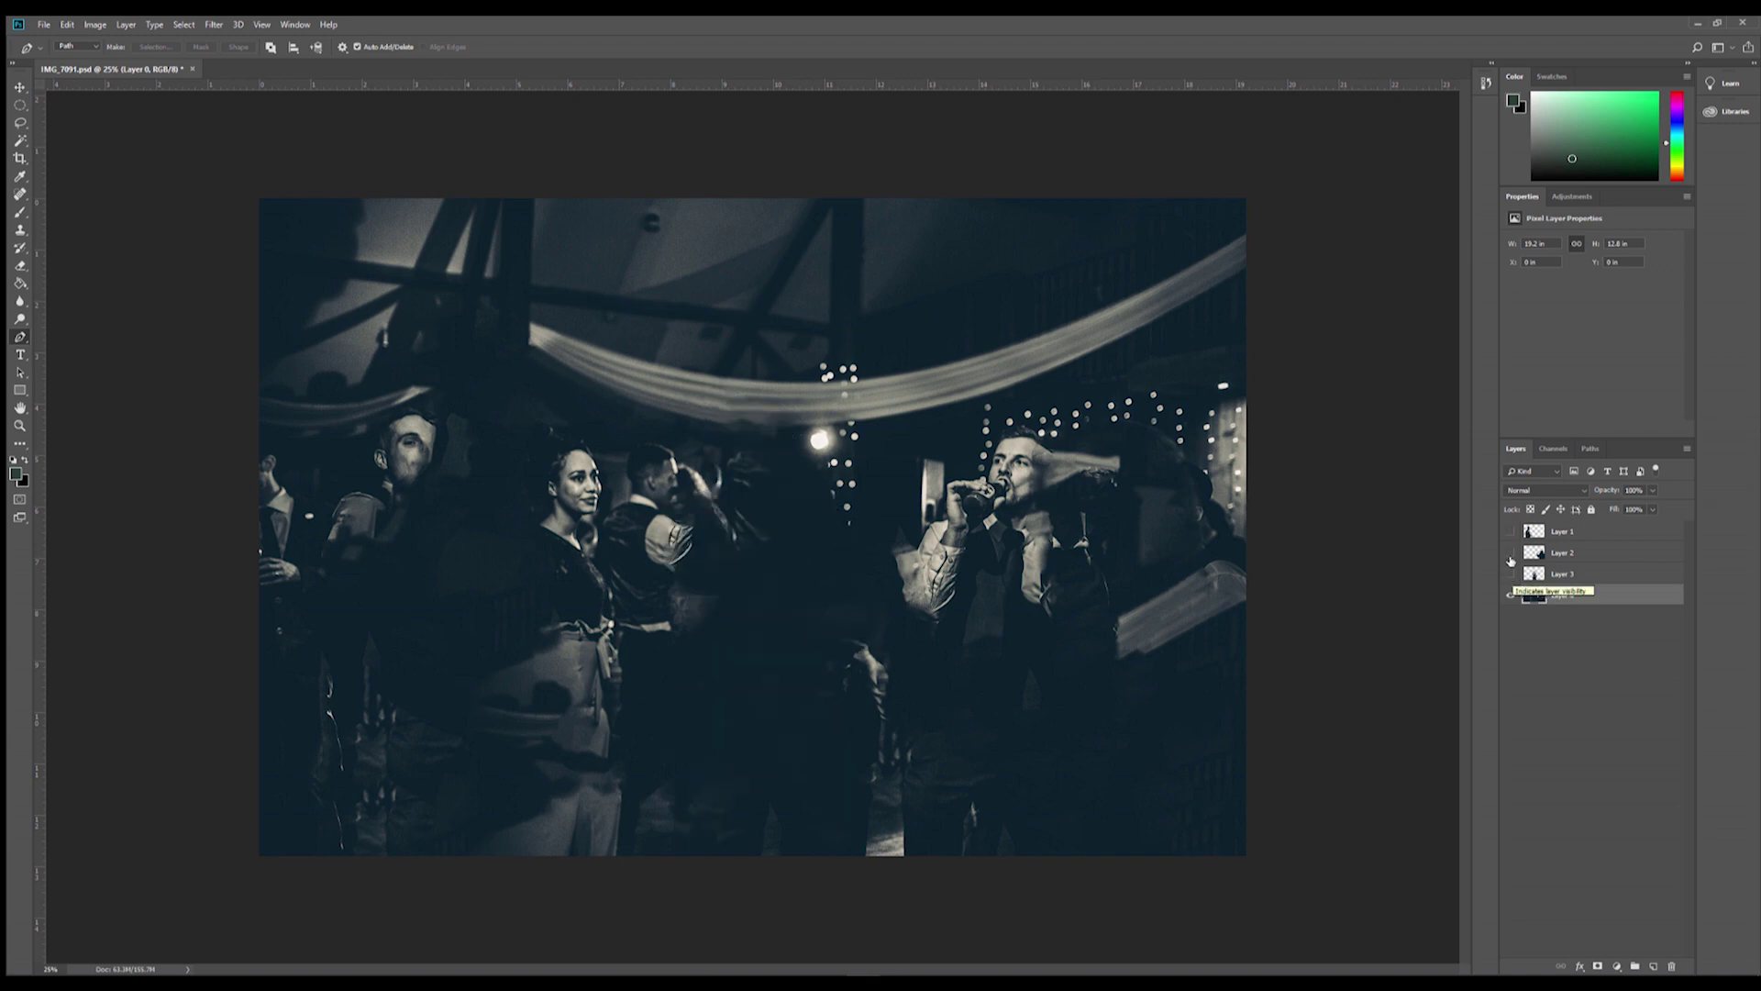
left_click(1512, 554)
left_click(1512, 555)
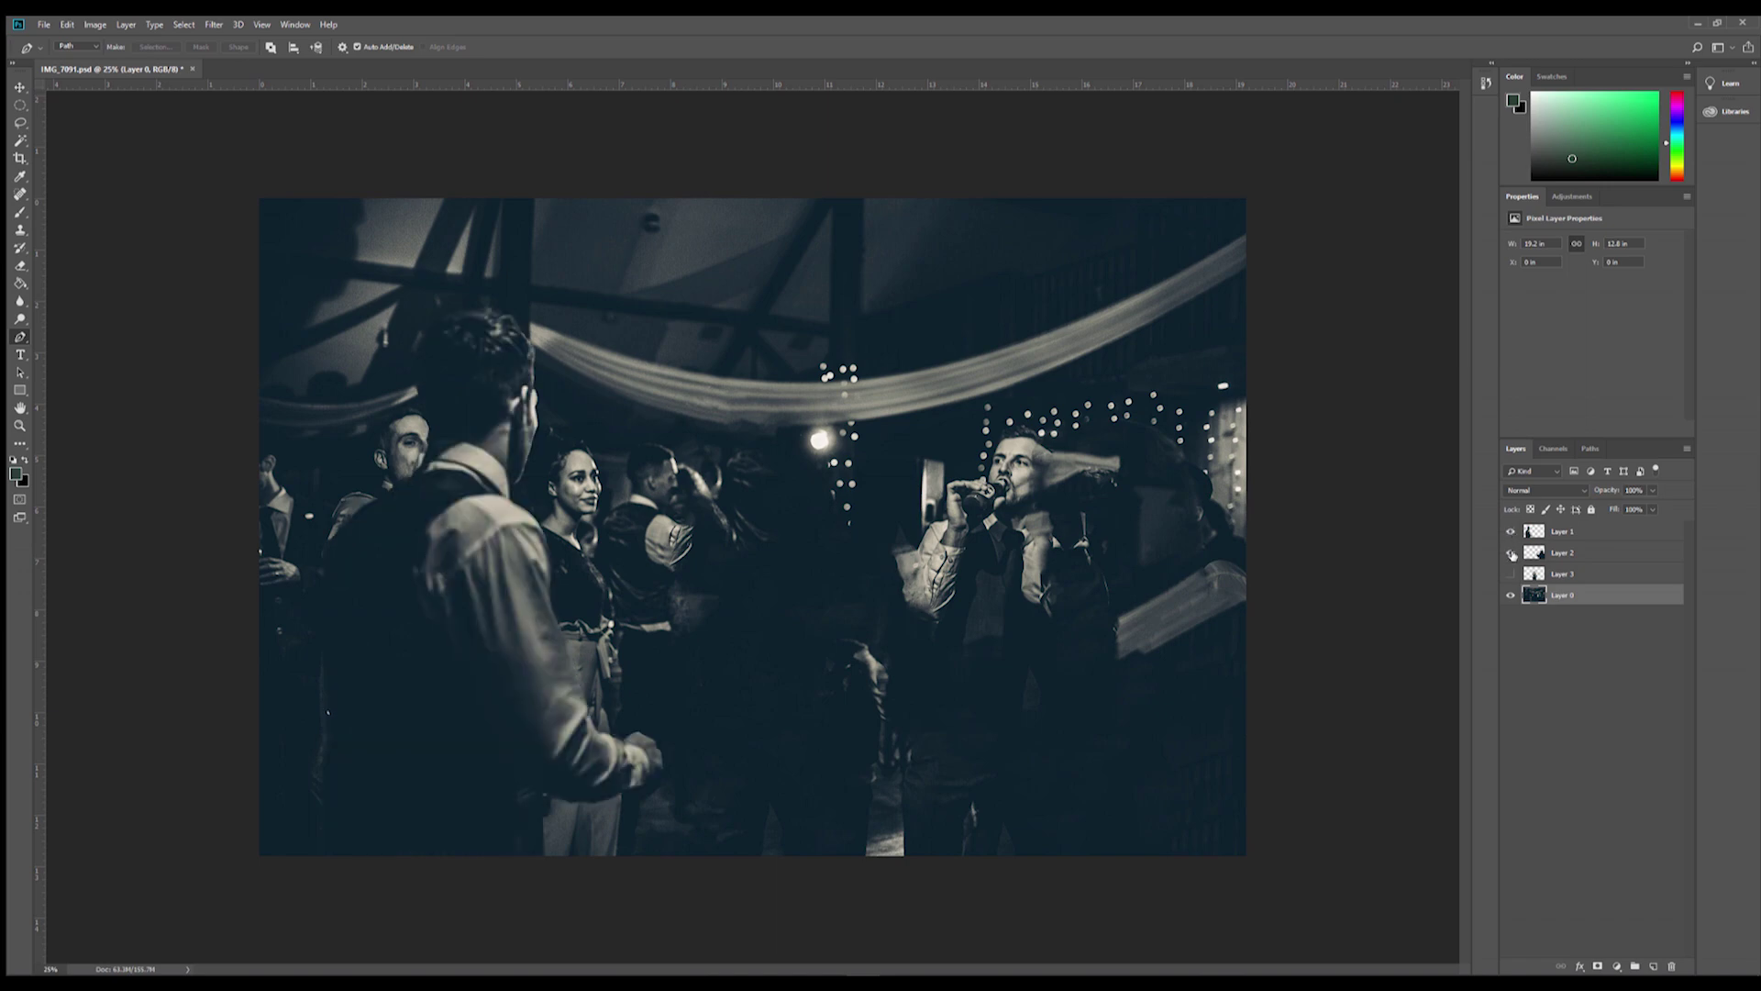
left_click(1512, 555)
left_click(1512, 574)
left_click(1512, 575)
left_click(1513, 552)
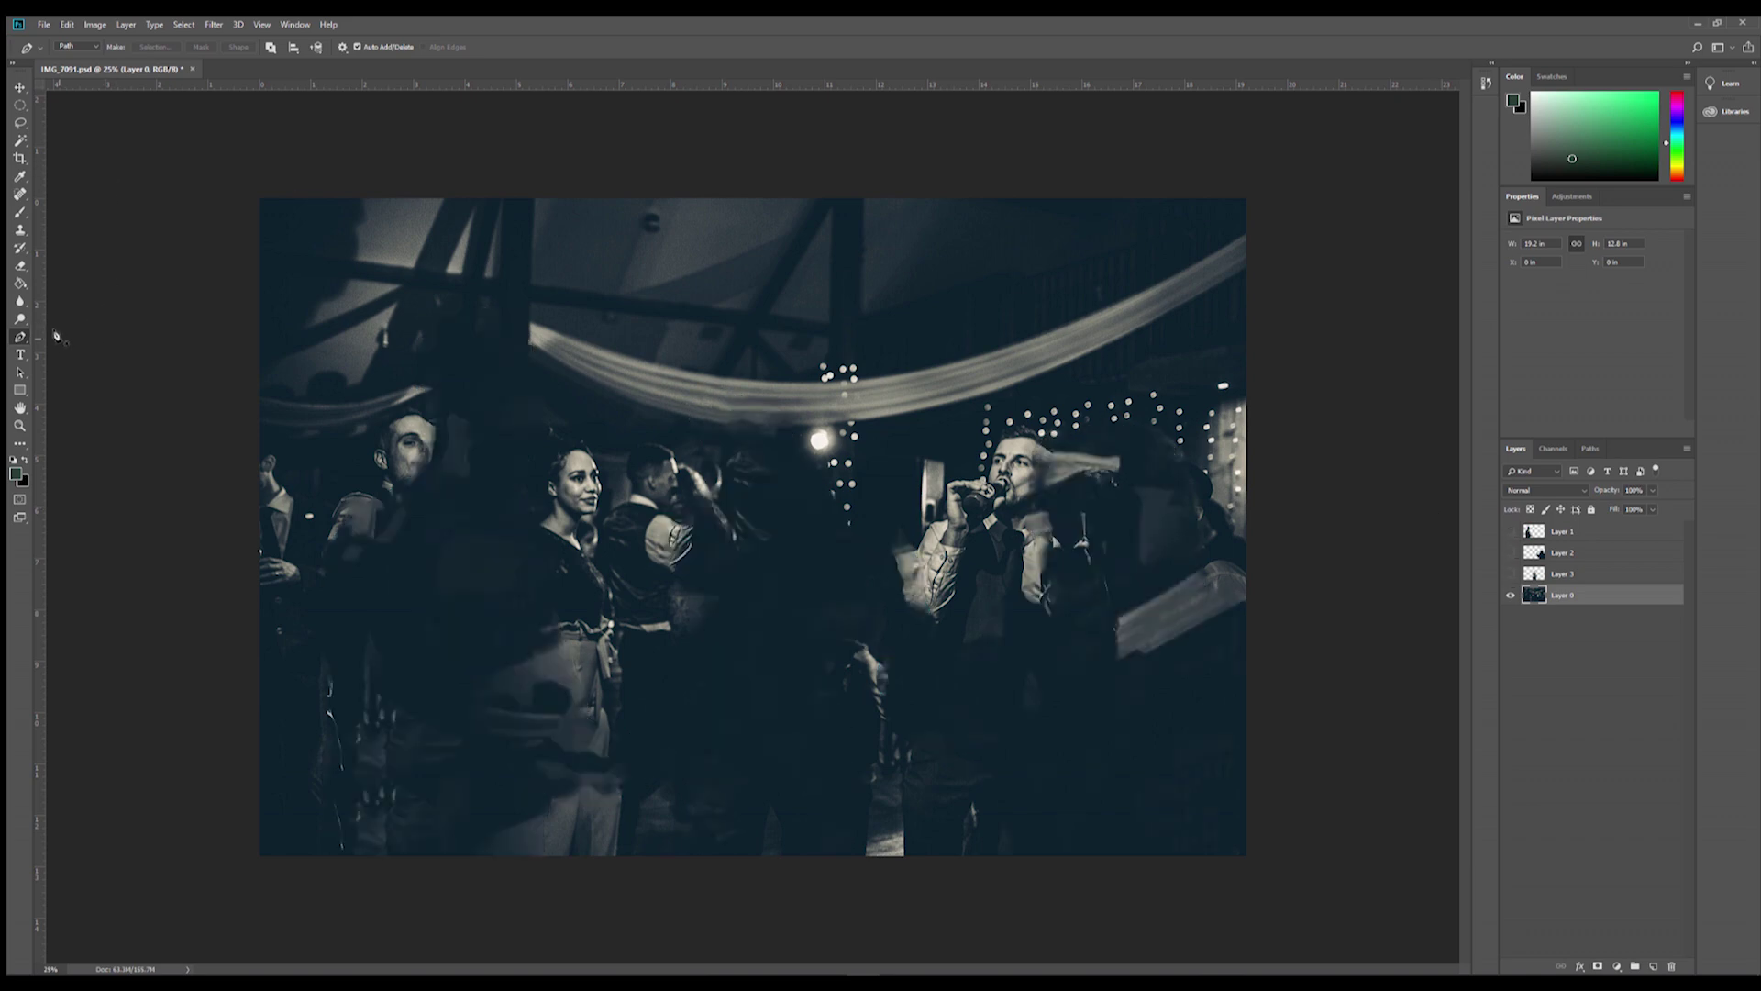
Clone background over the left man's face with a 6%-hardness Clone Stamp, then quit Photoshop unsaved
left_click(20, 230)
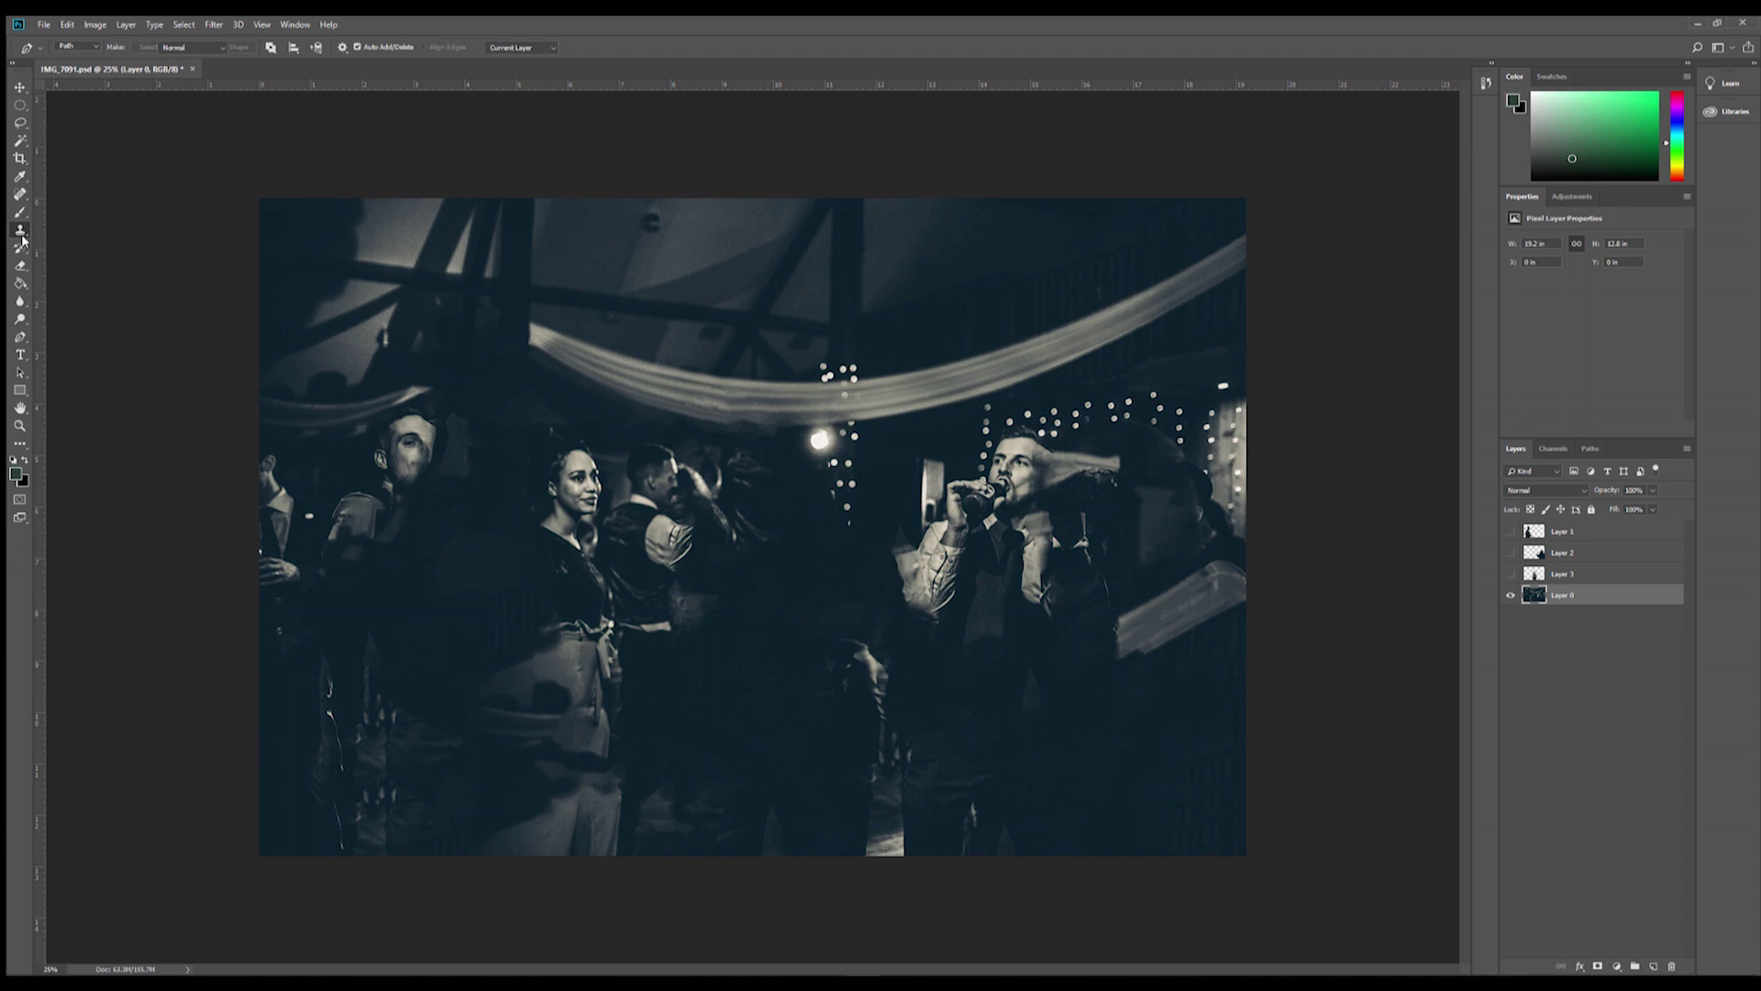
right_click(572, 594)
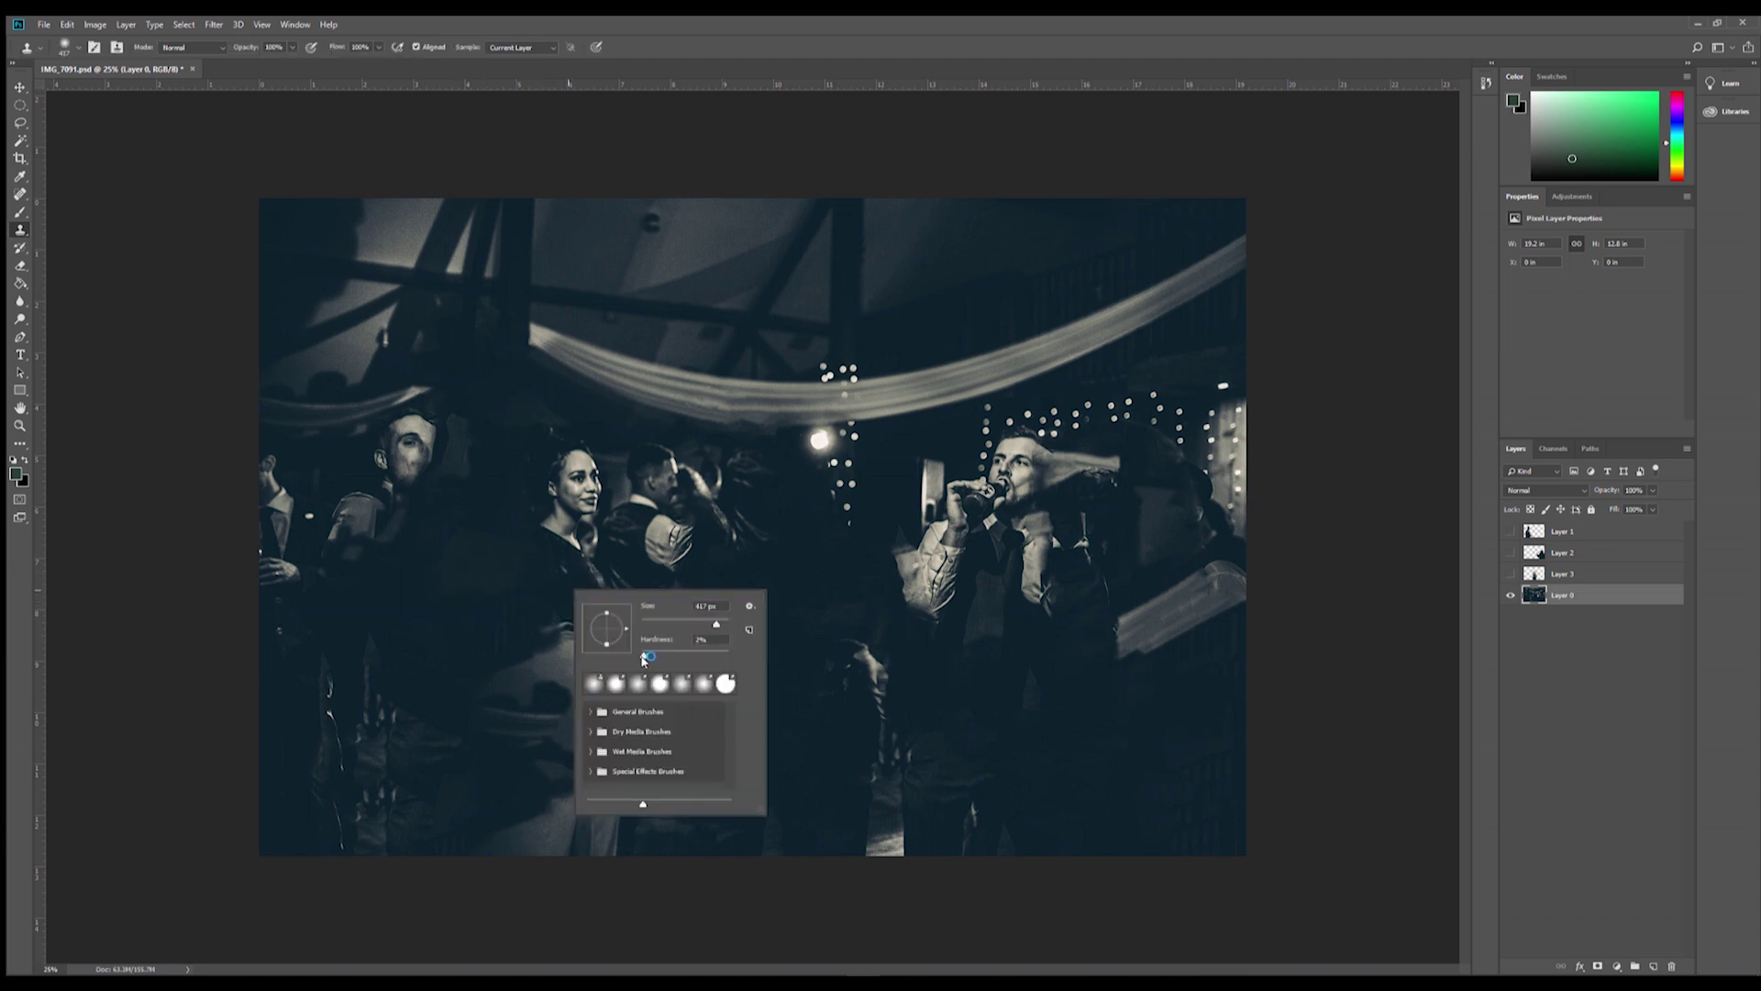
left_click_drag(643, 656, 724, 626)
key("Return")
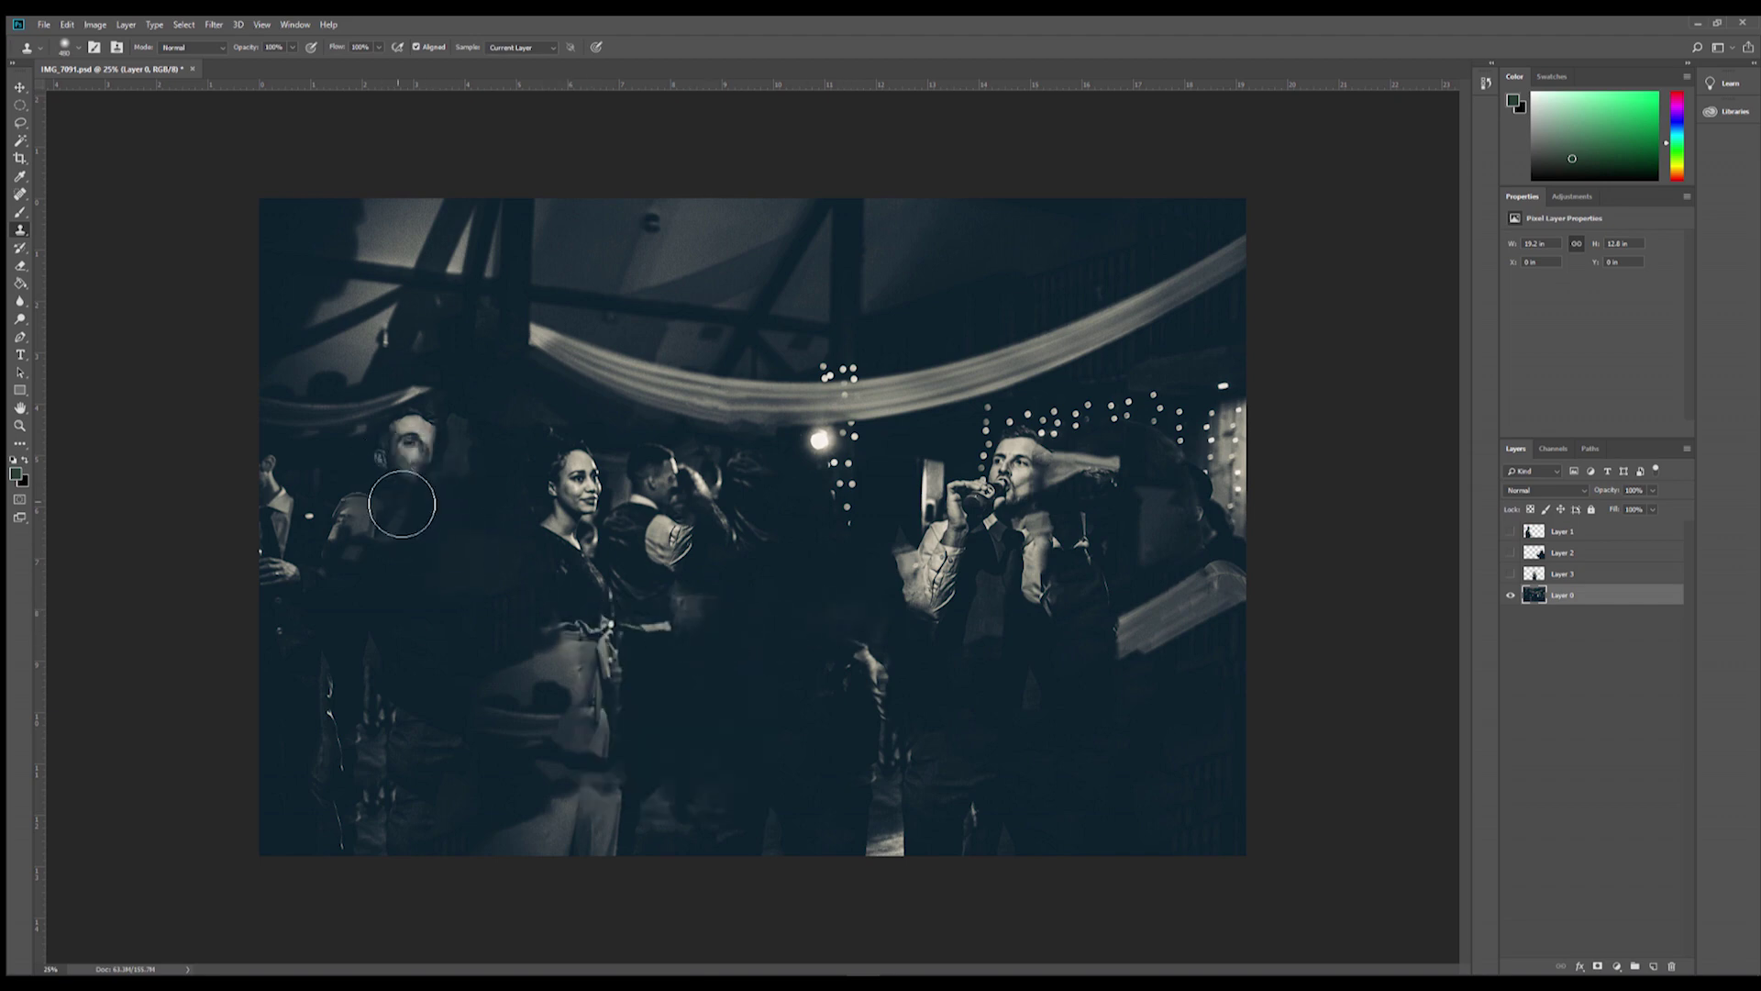
left_click(339, 459, "alt")
left_click_drag(366, 460, 413, 433)
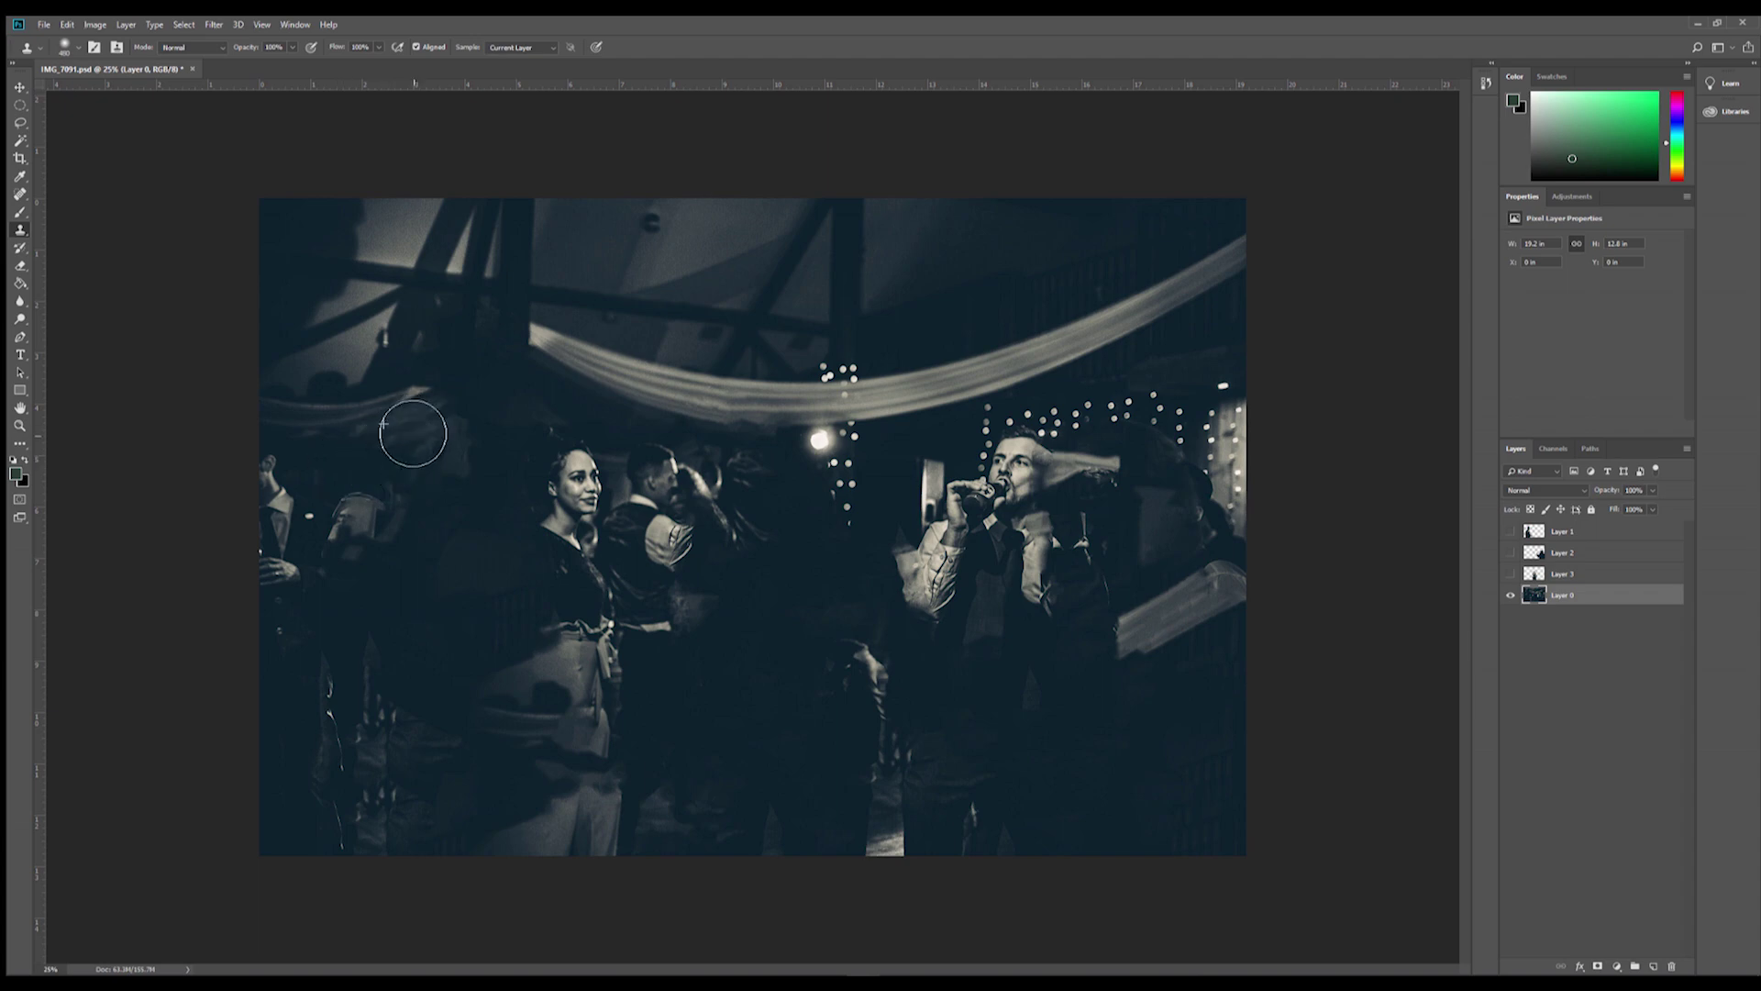
left_click(1744, 23)
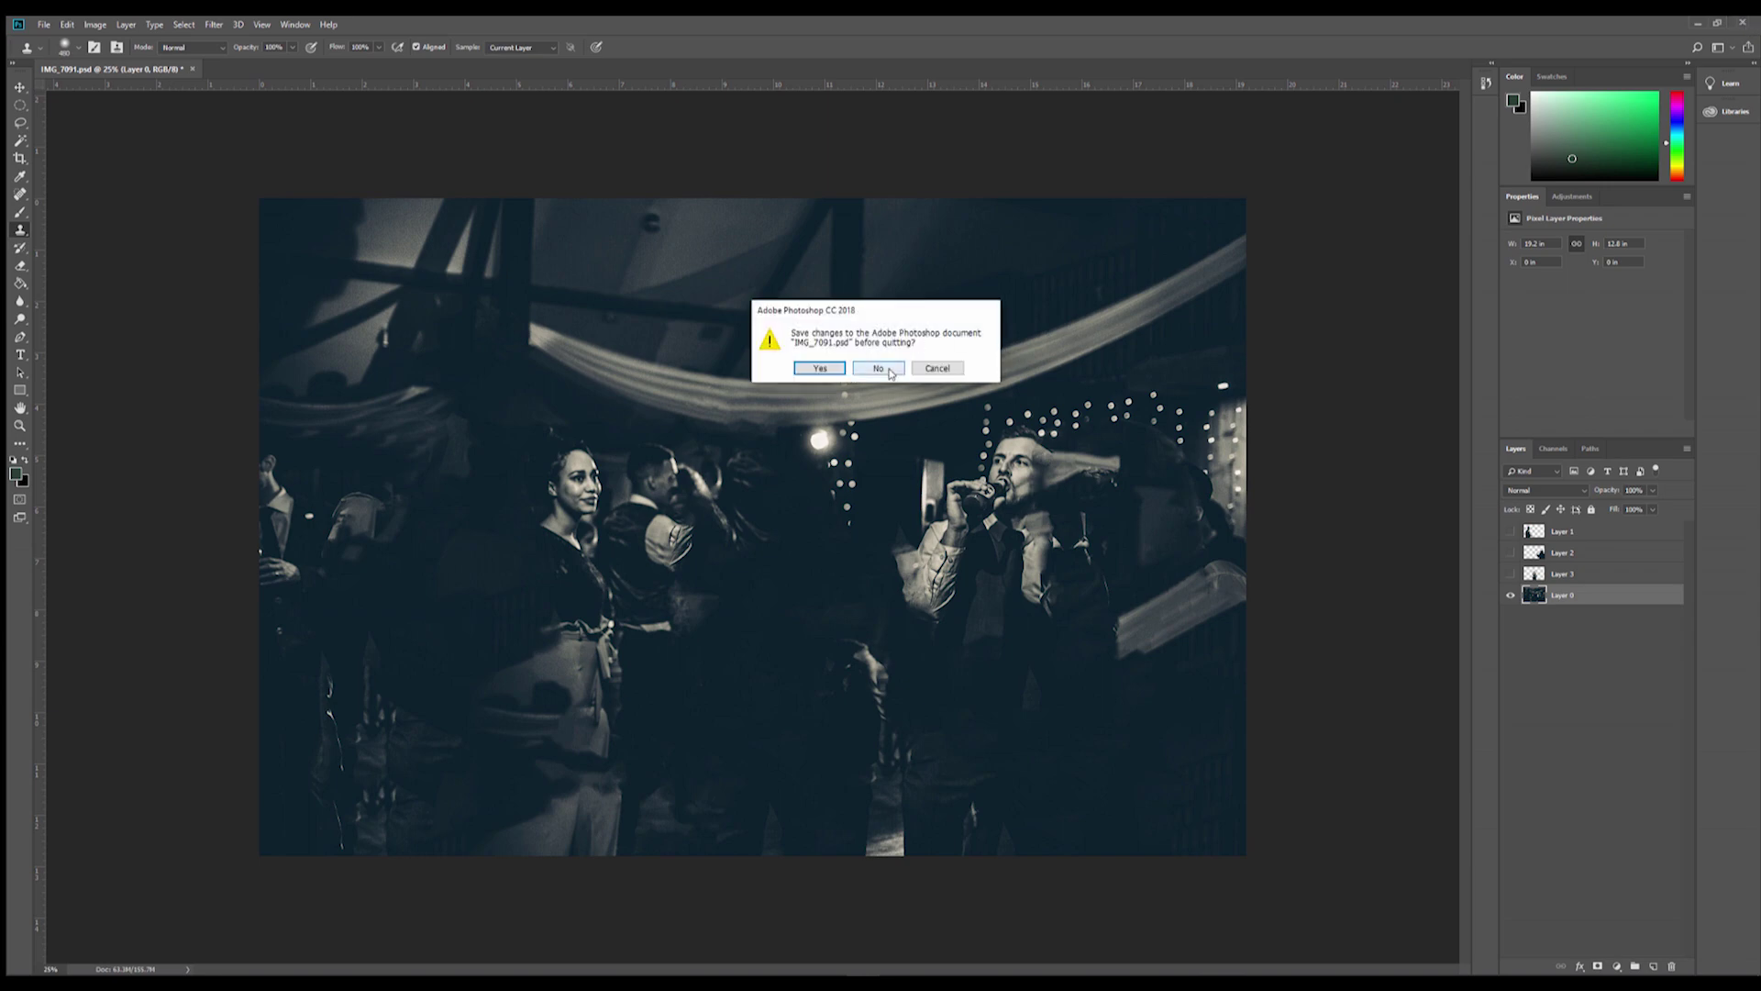
left_click(888, 370)
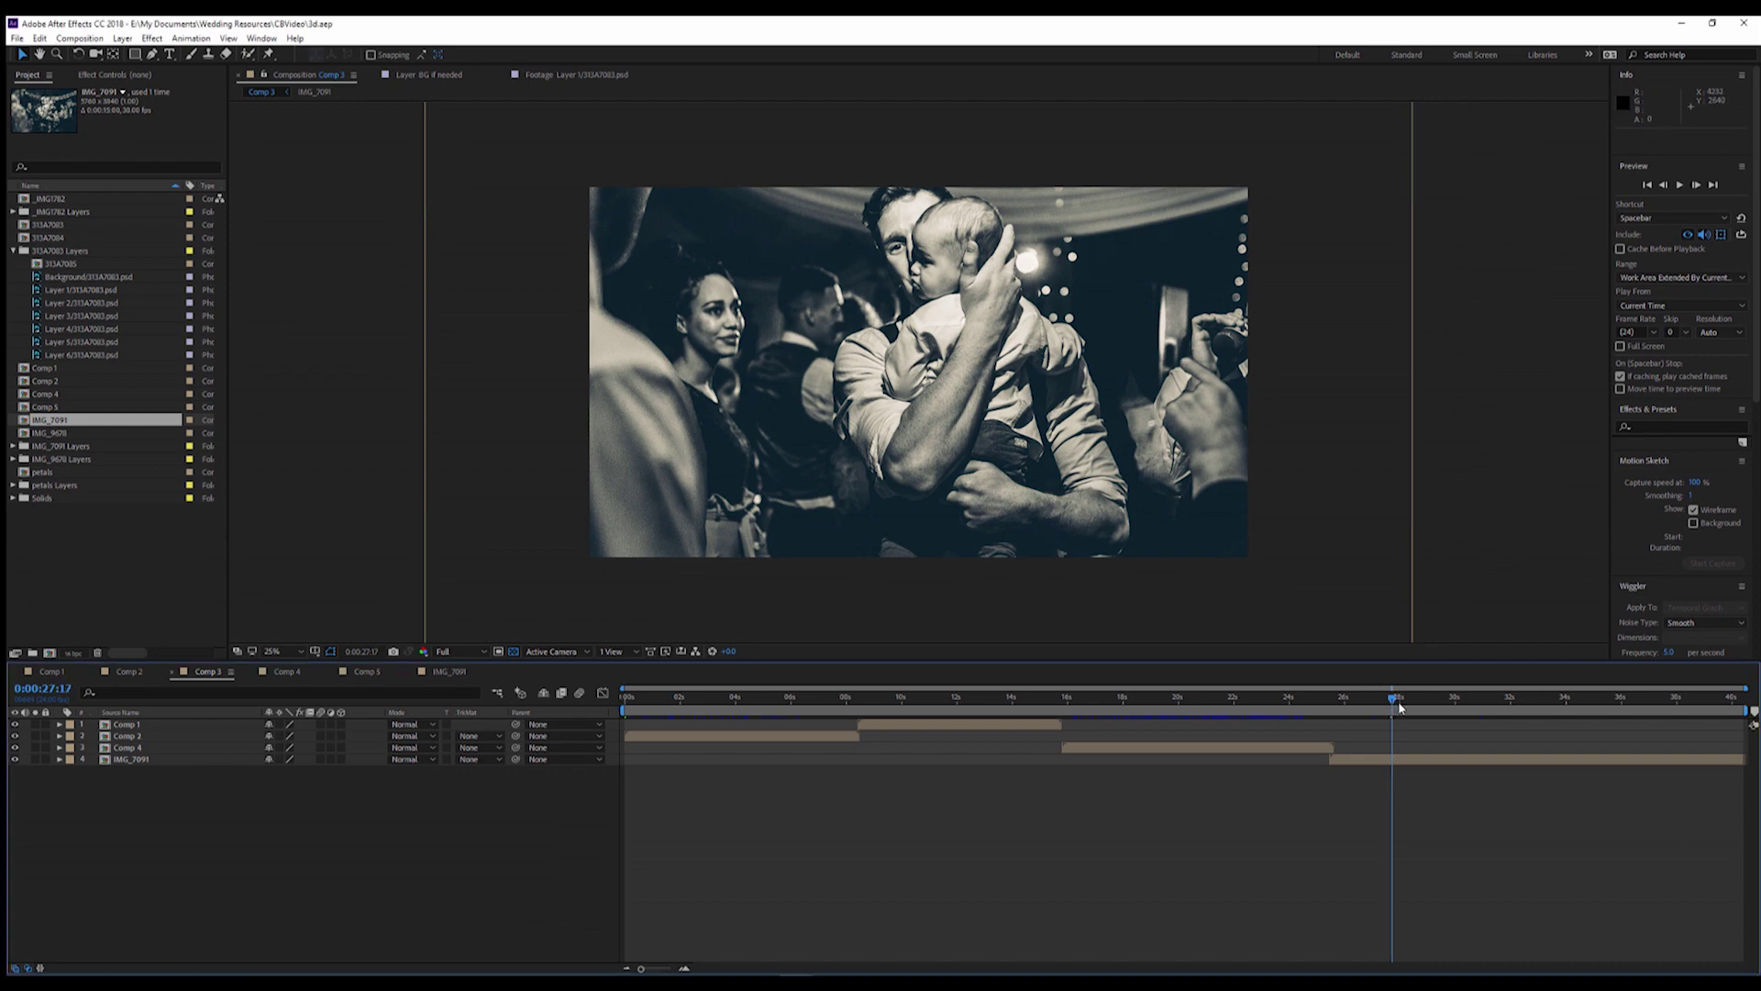
Move the Comp 3 playhead to about 28 seconds and open the Composition menu
left_click_drag(1392, 701, 1461, 718)
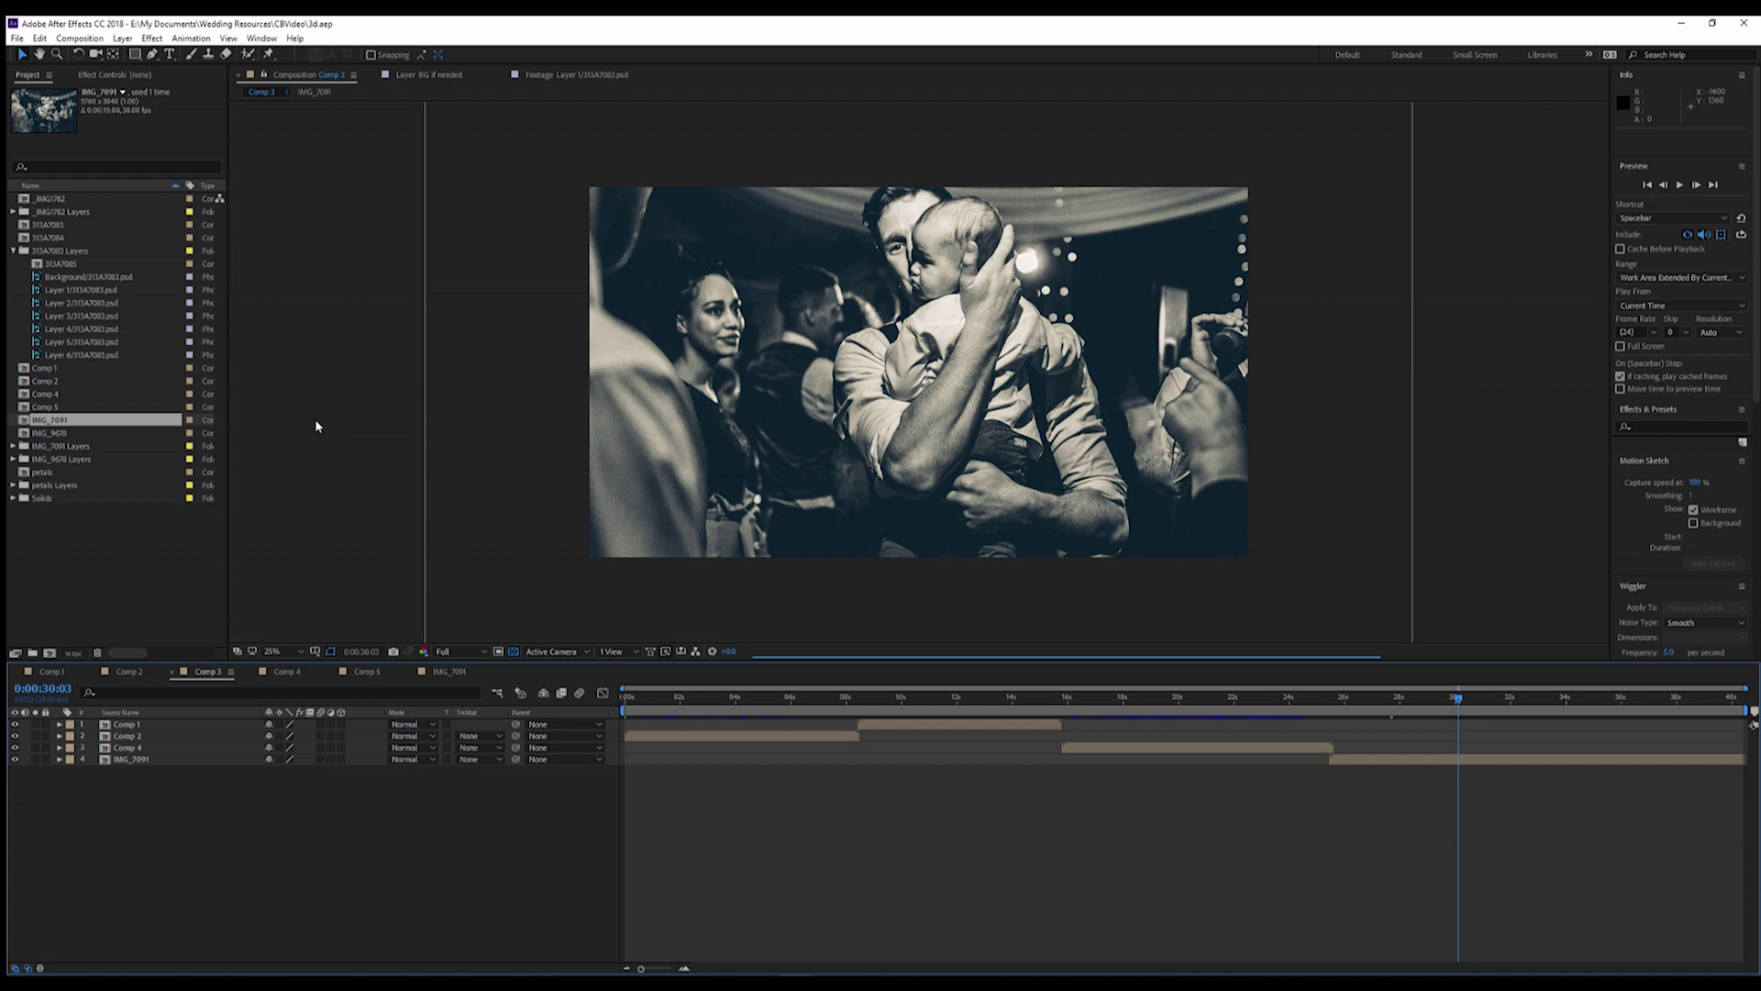
left_click(17, 38)
mouse_move(68, 38)
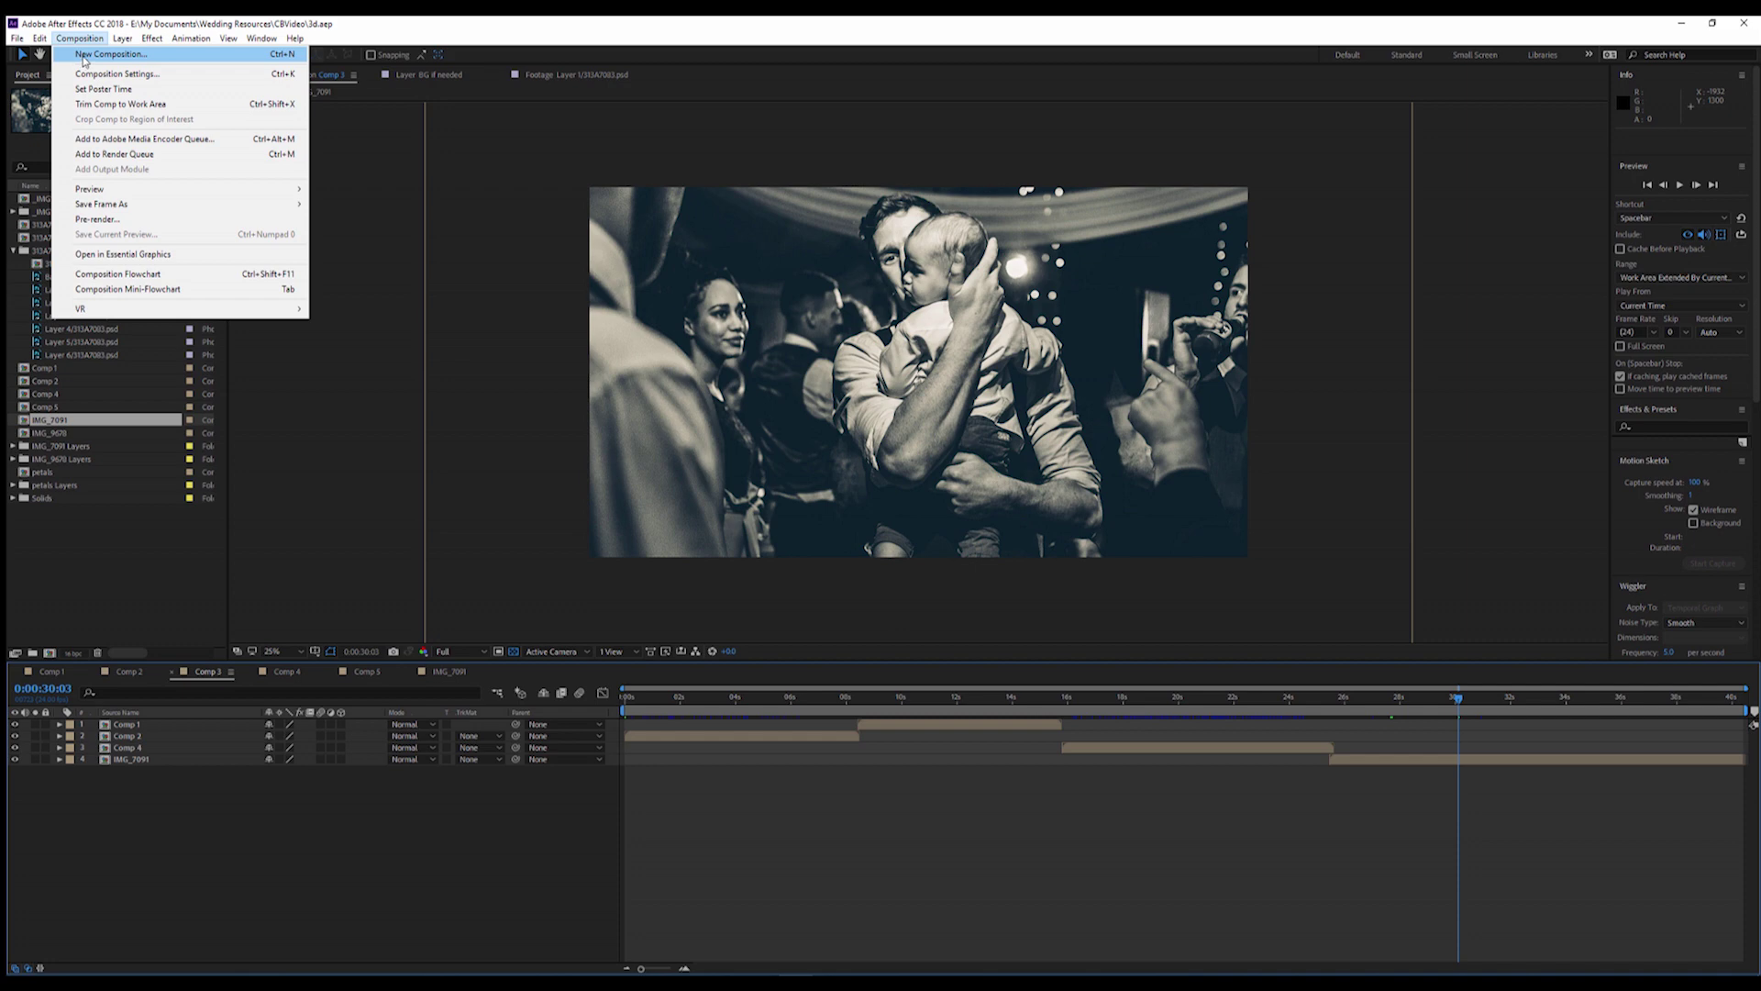
Create a new composition with a 25 fps frame rate
left_click(85, 57)
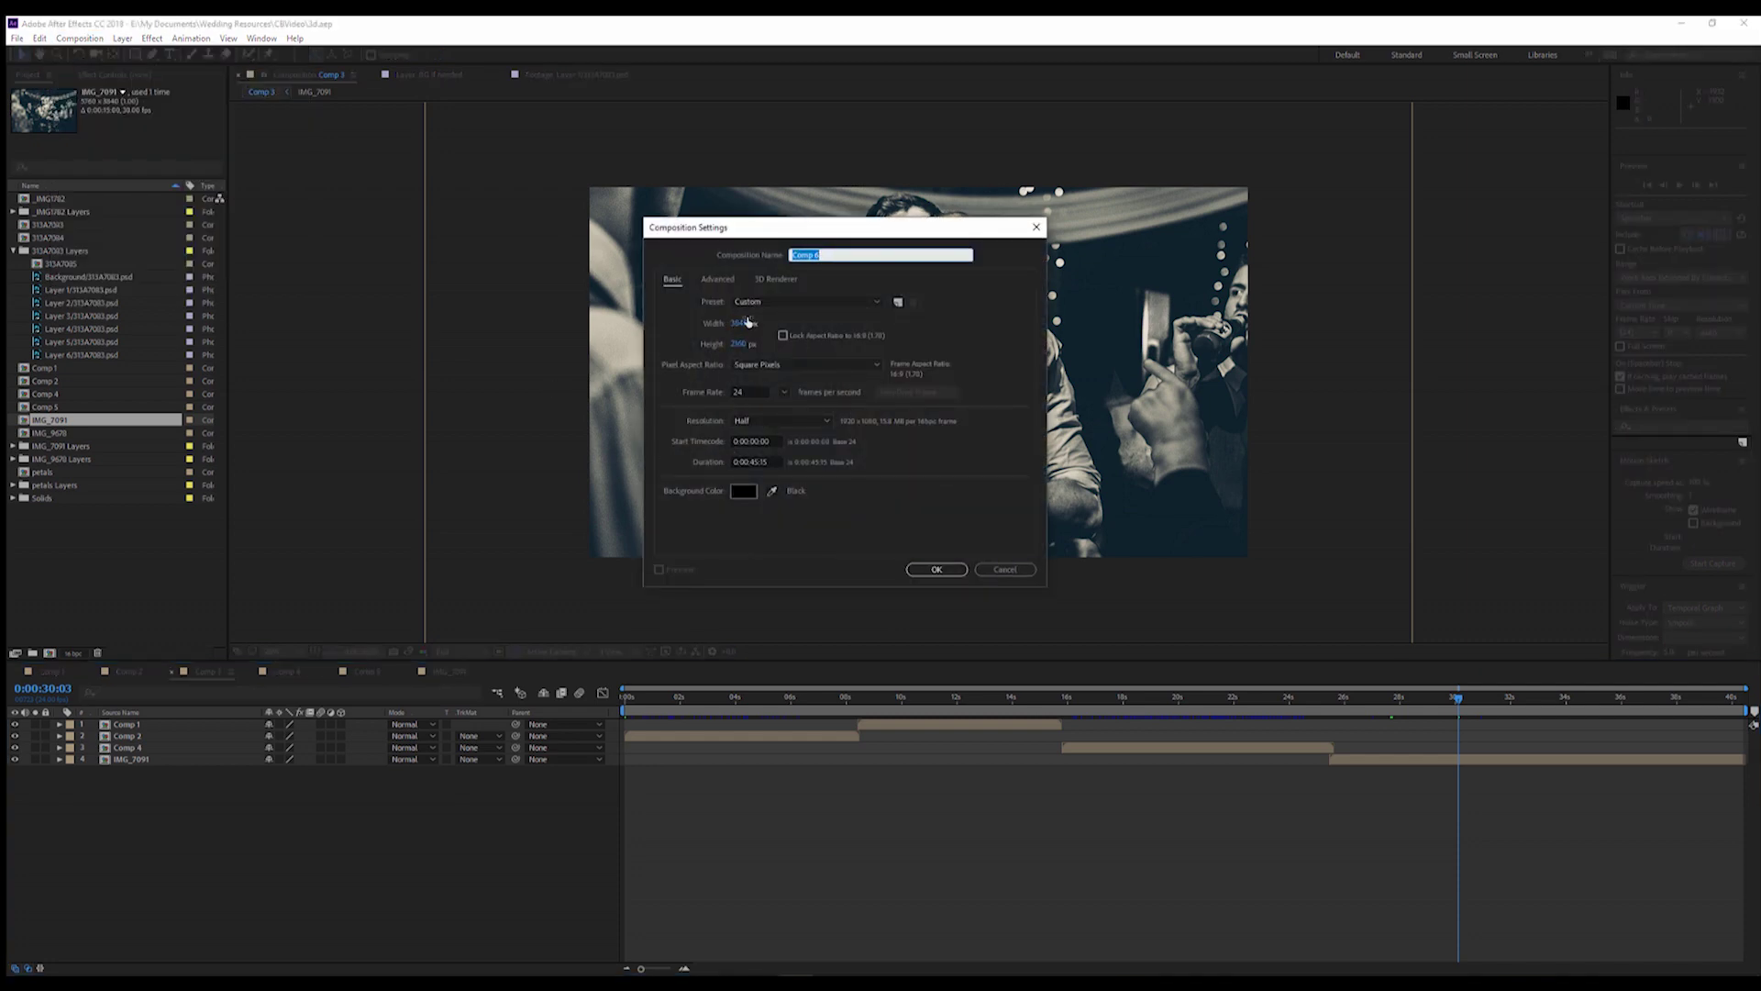
left_click(750, 392)
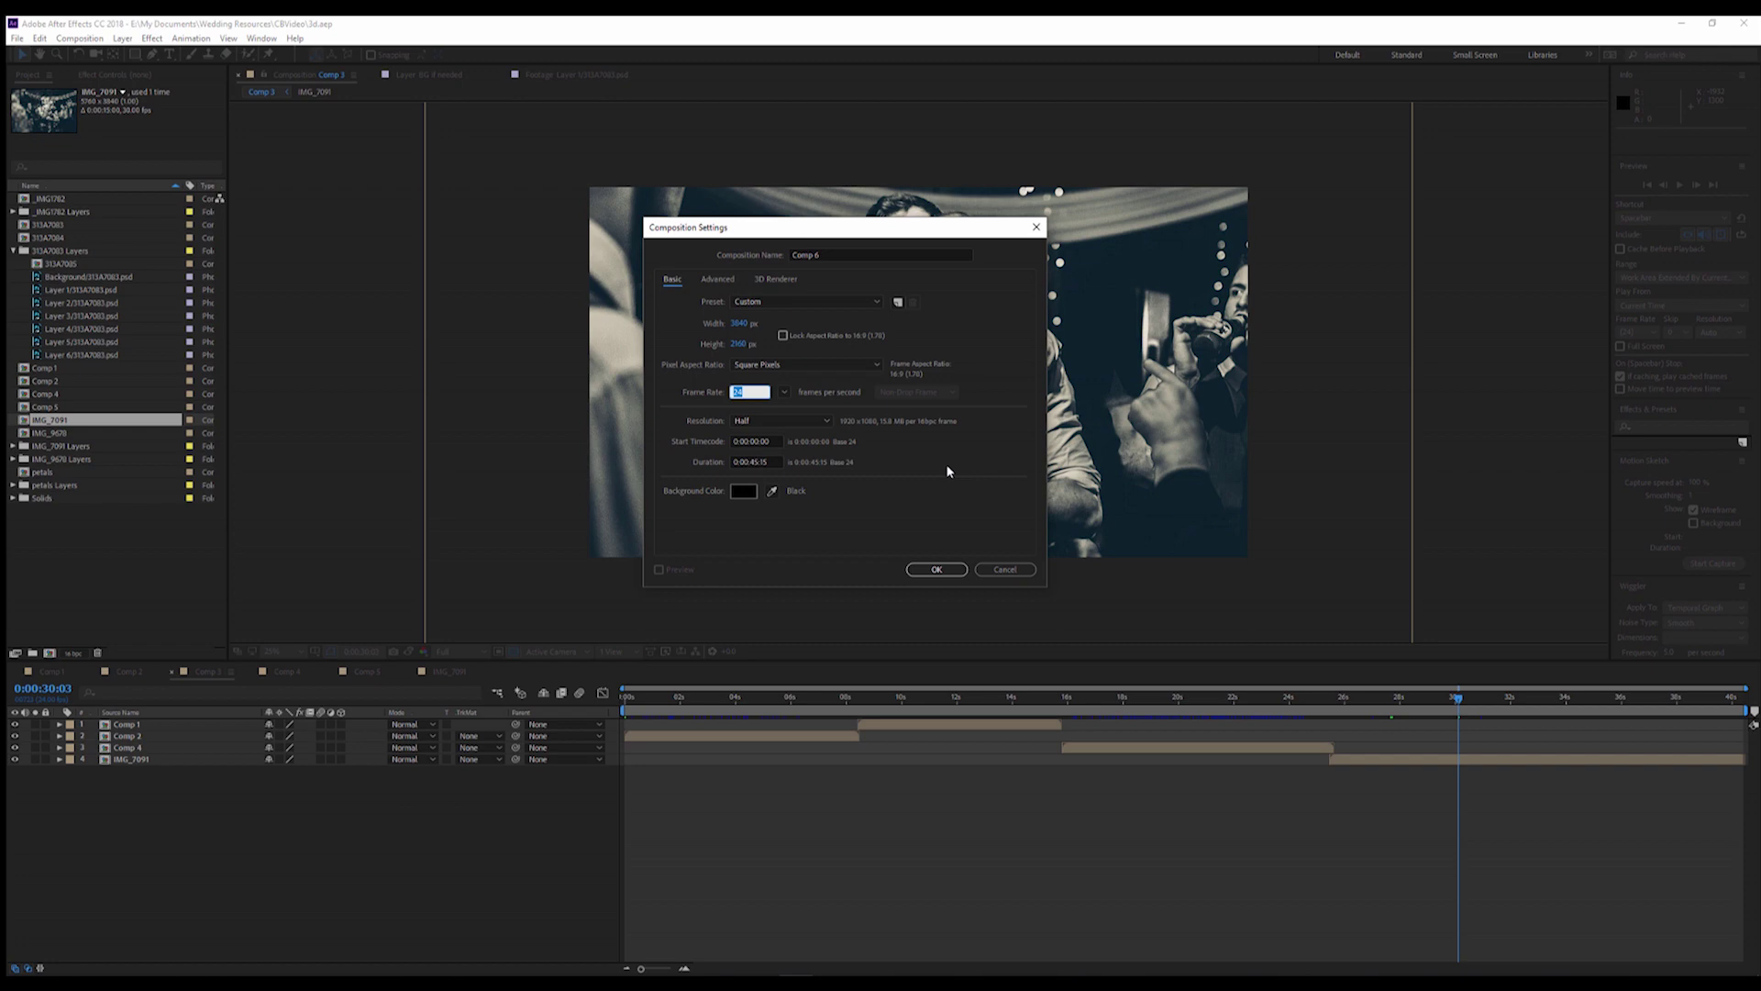
type("25")
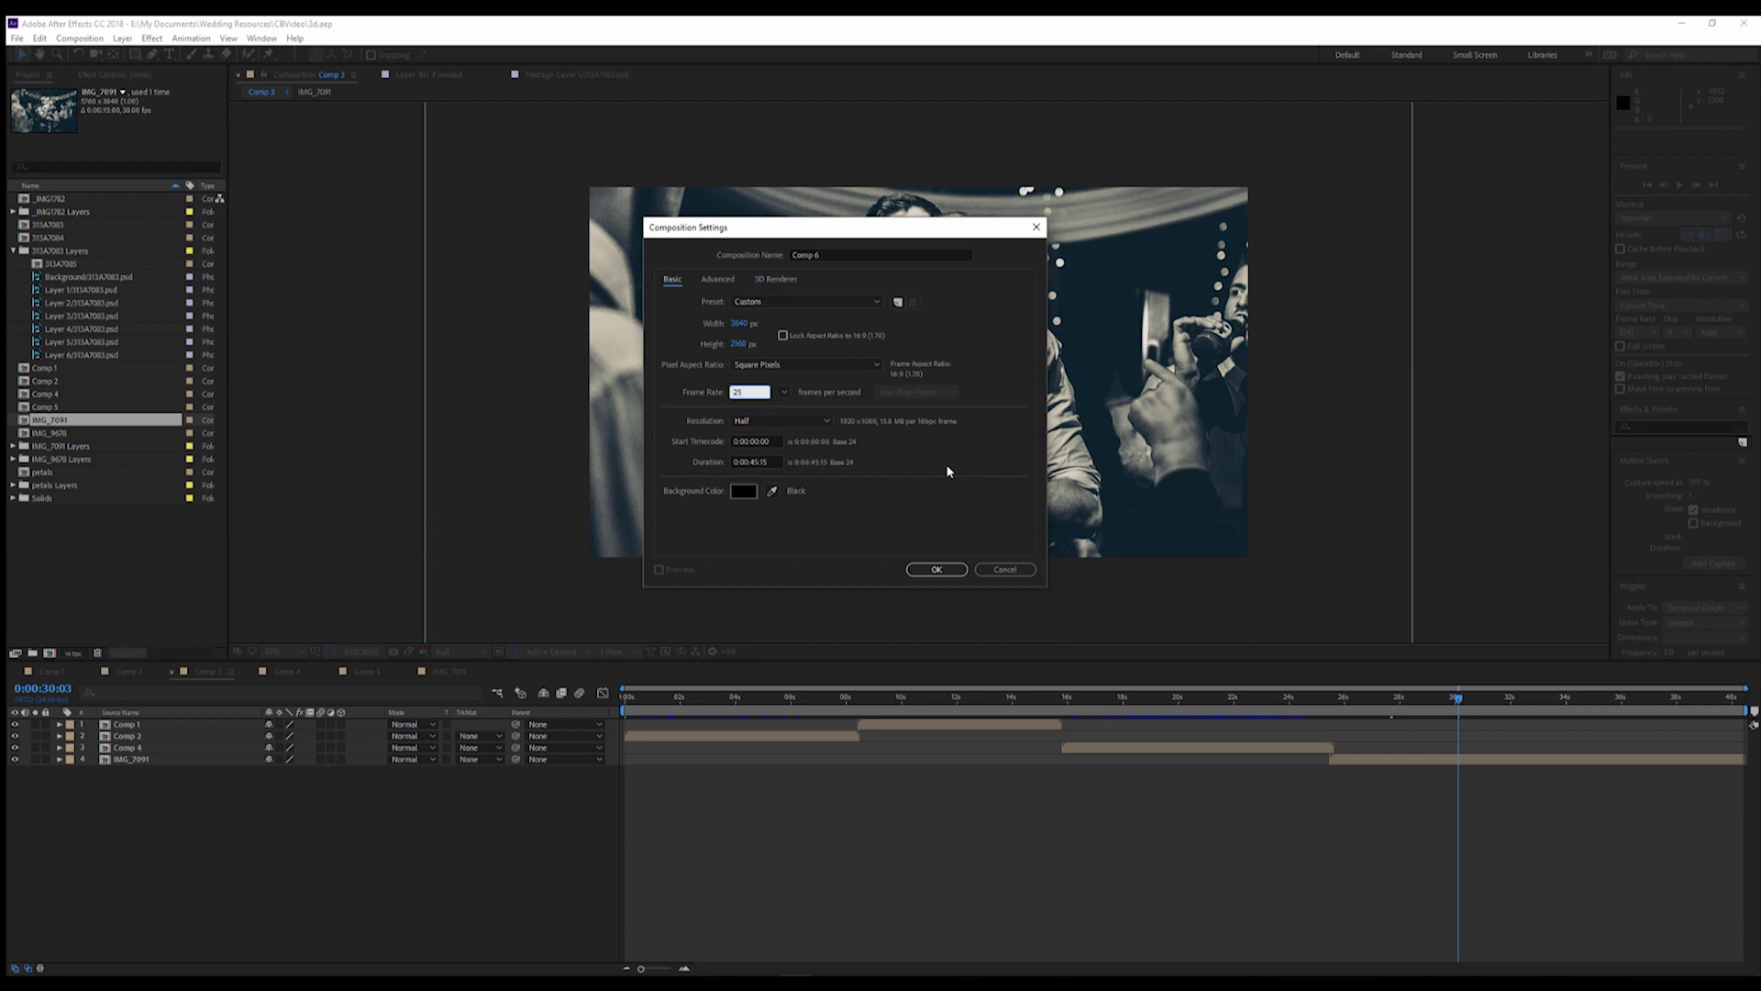
key("Return")
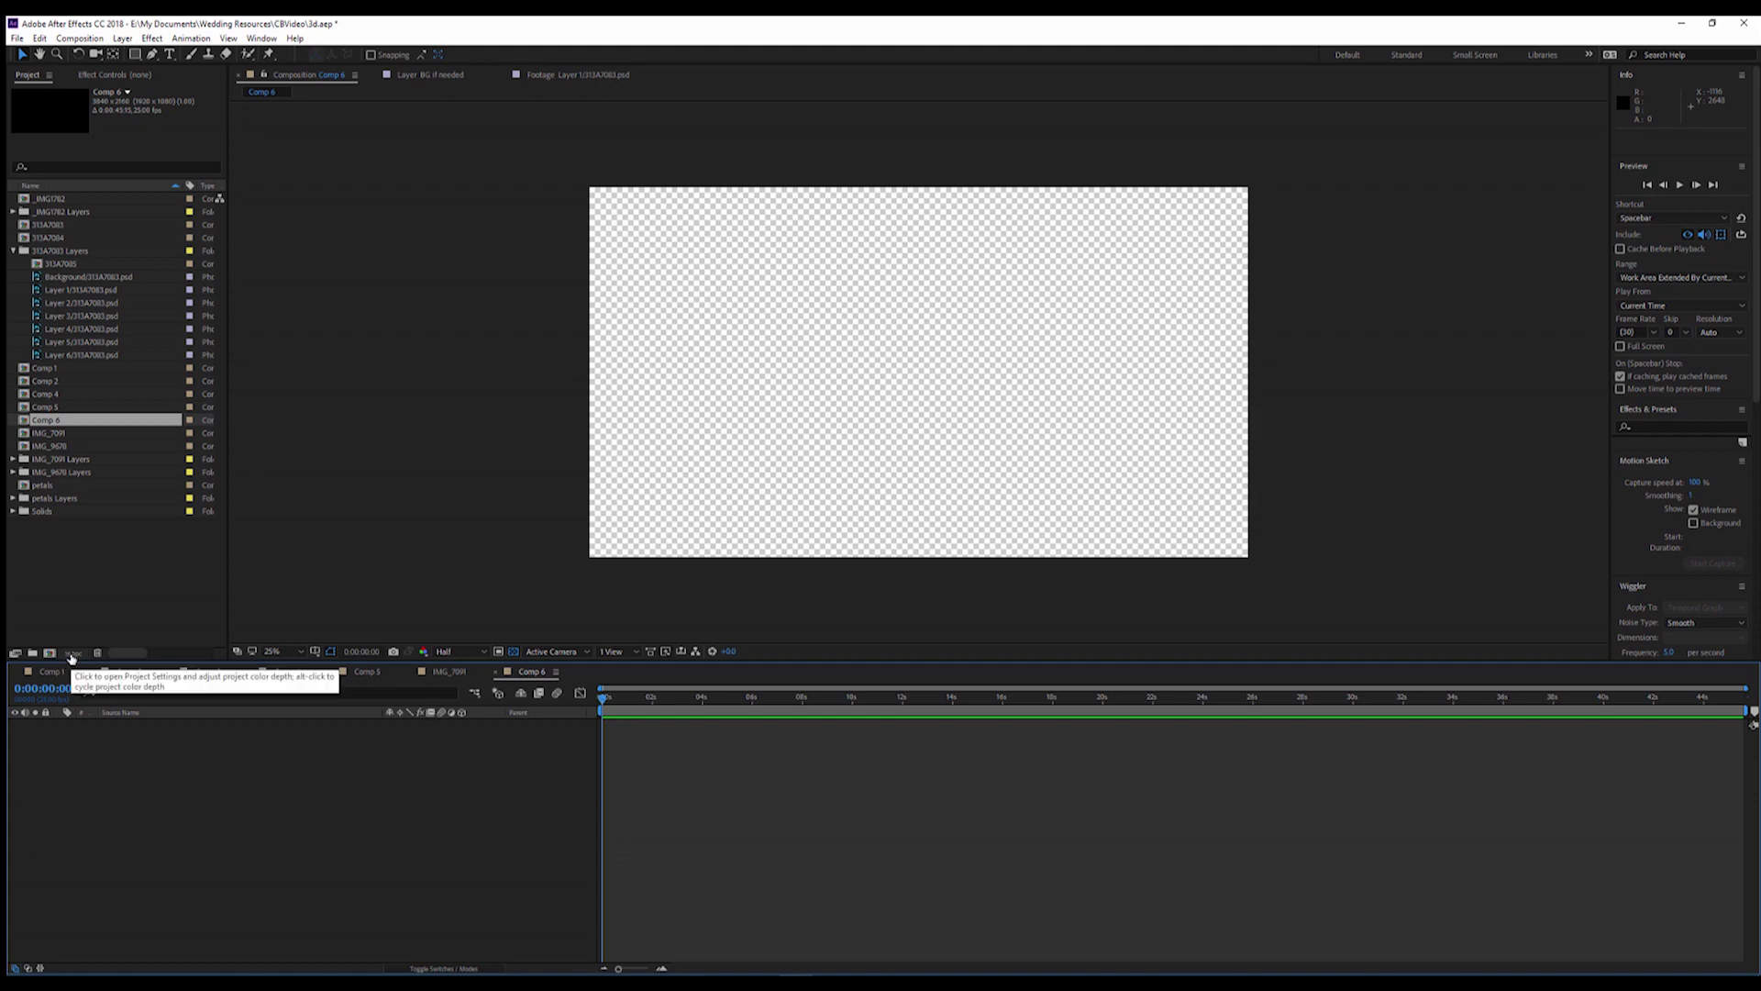
Keep the project colour depth at 16 bits per channel in Project Settings
left_click(71, 653)
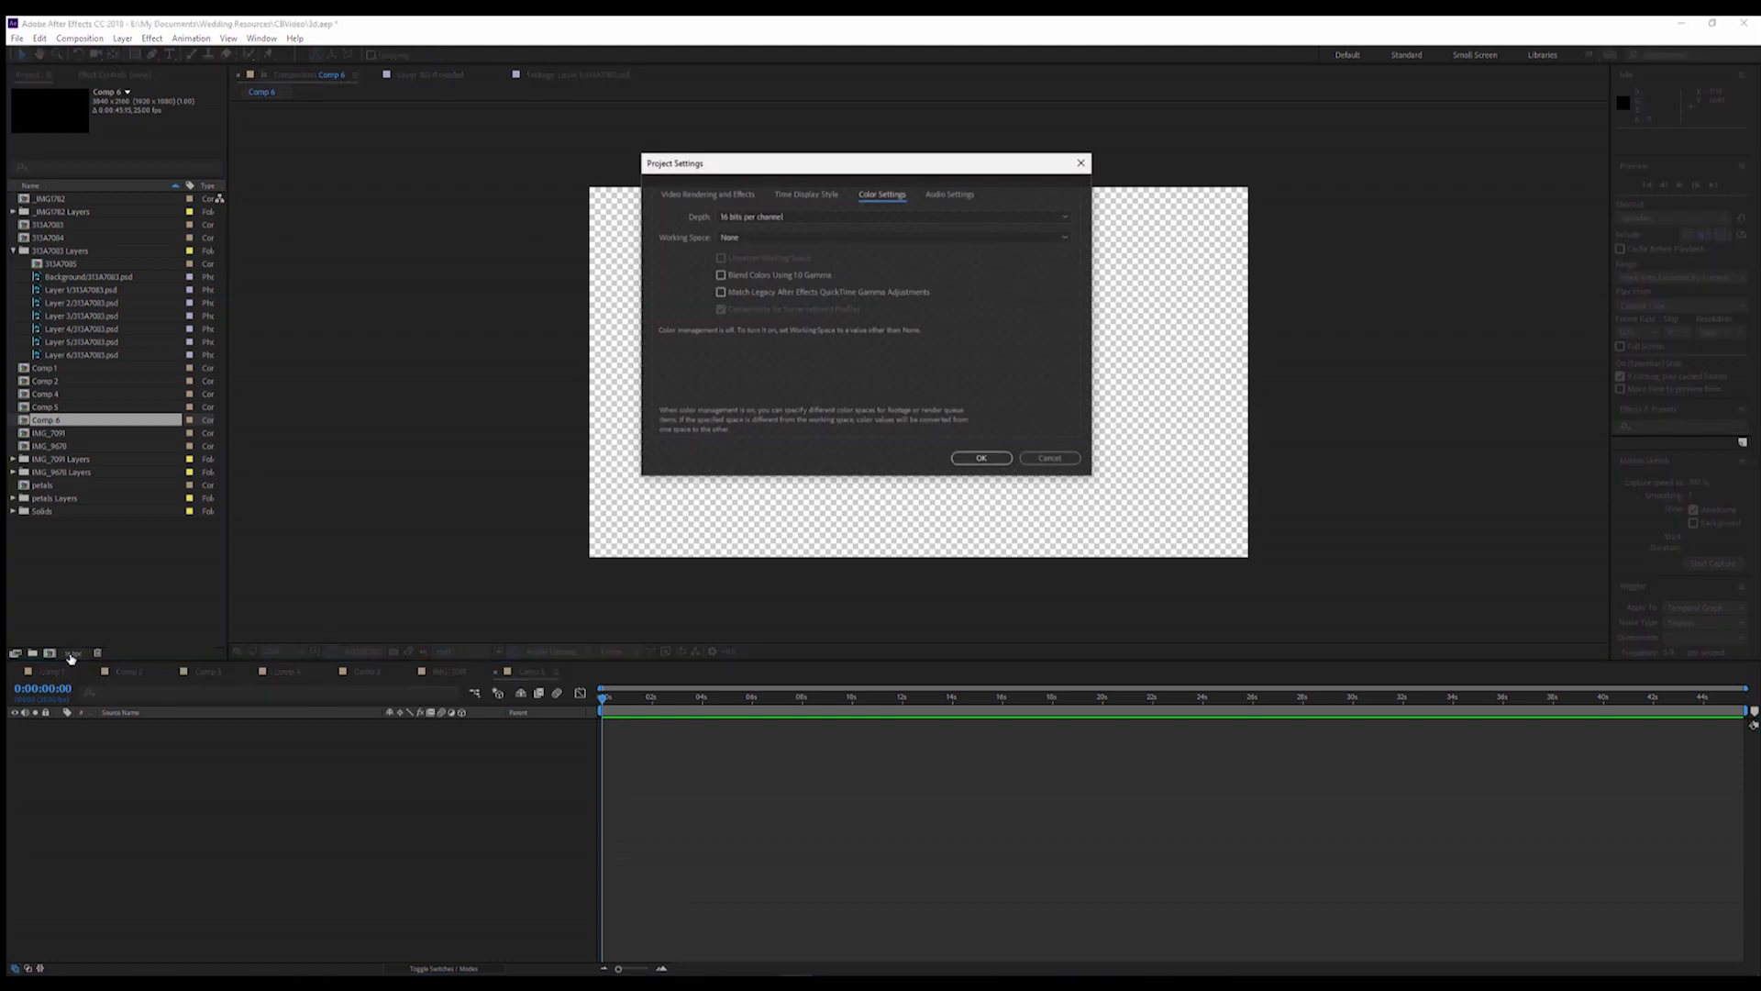
left_click(782, 218)
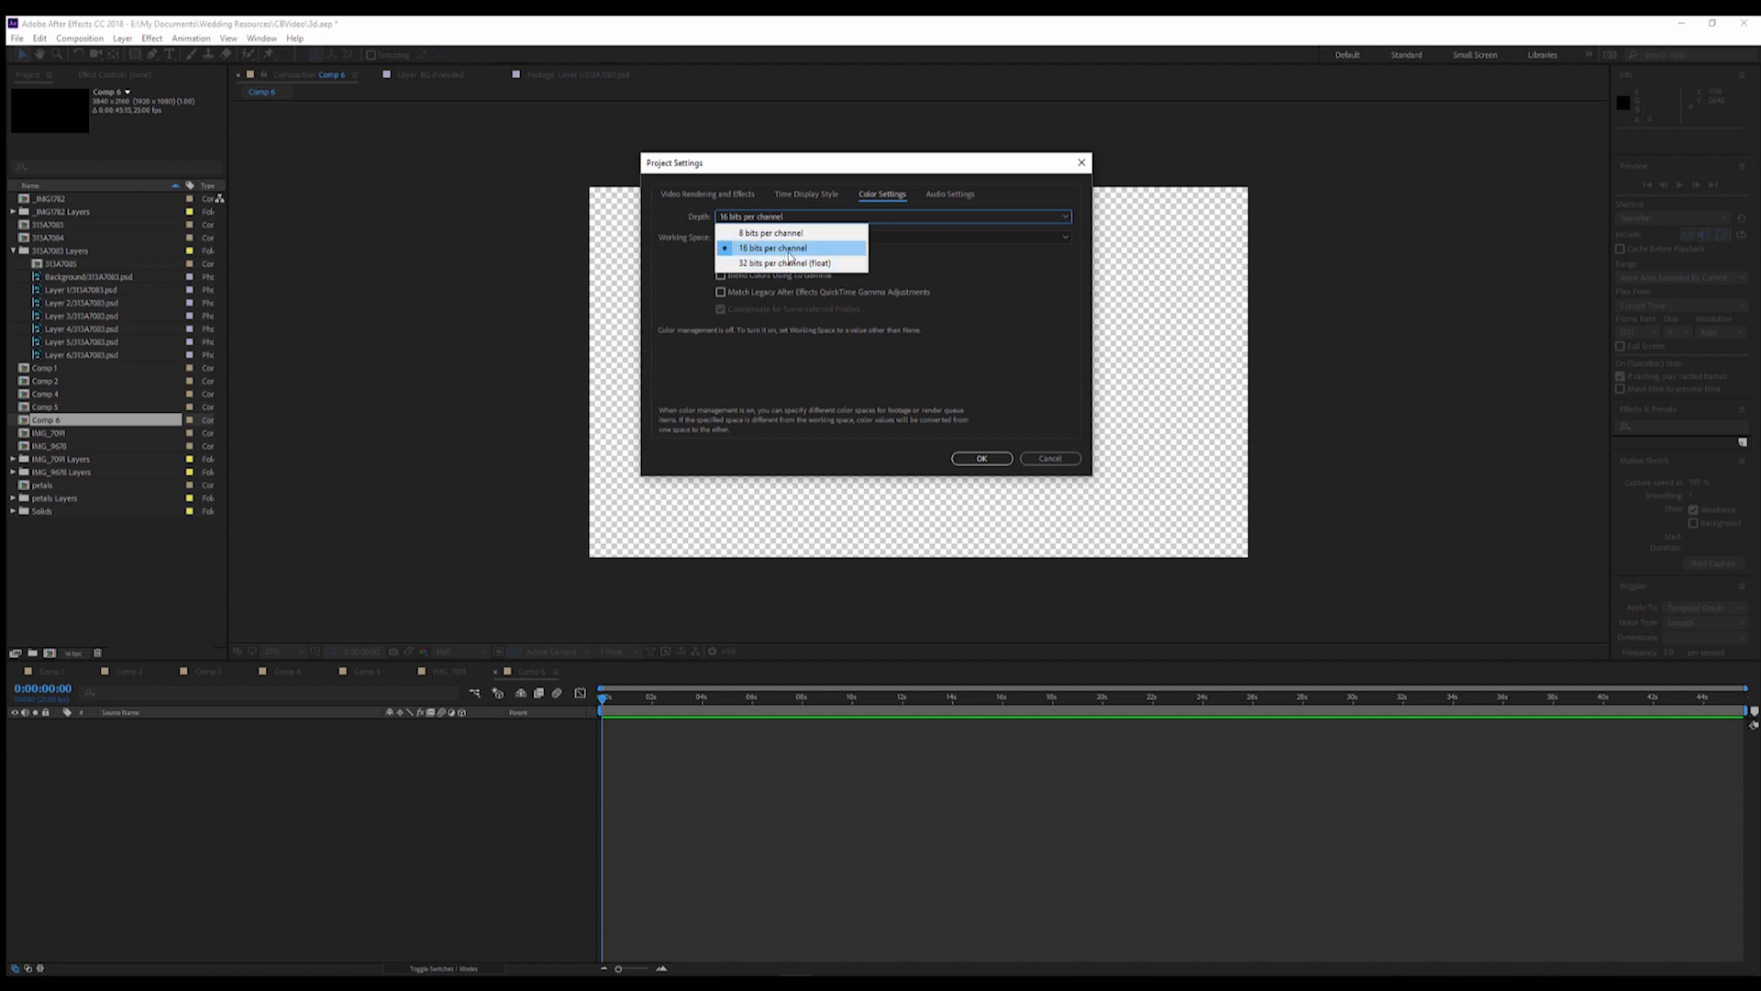
left_click(789, 254)
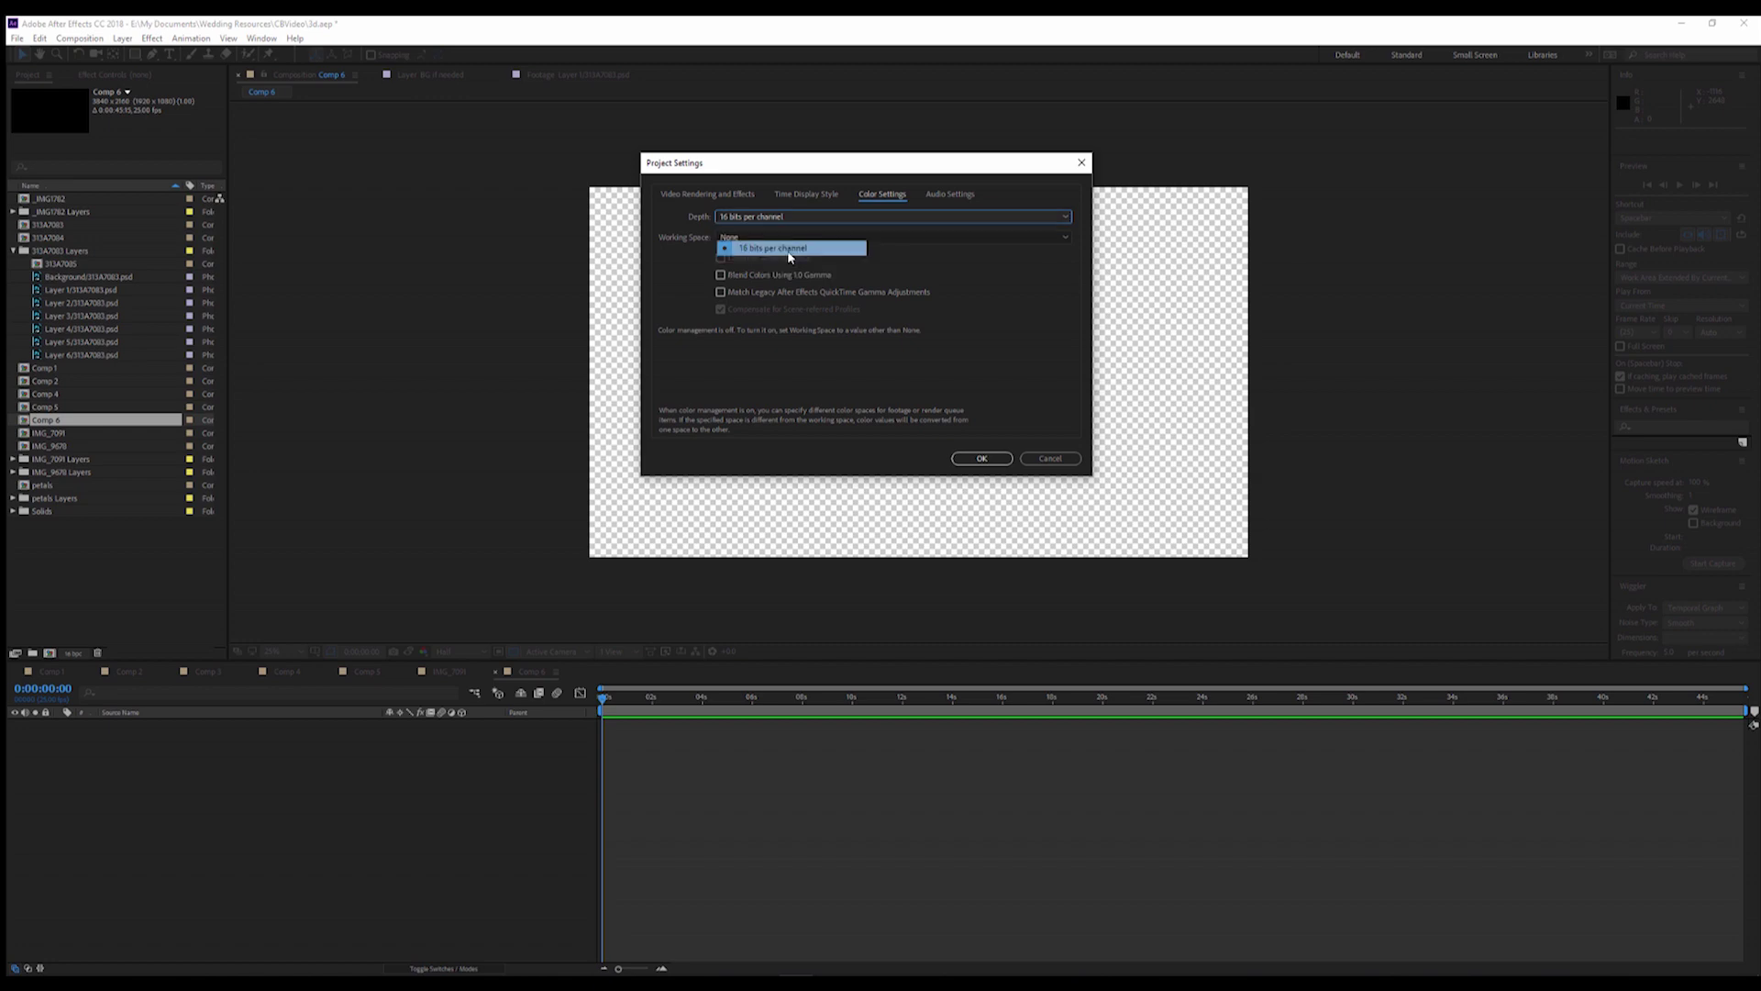
left_click(978, 460)
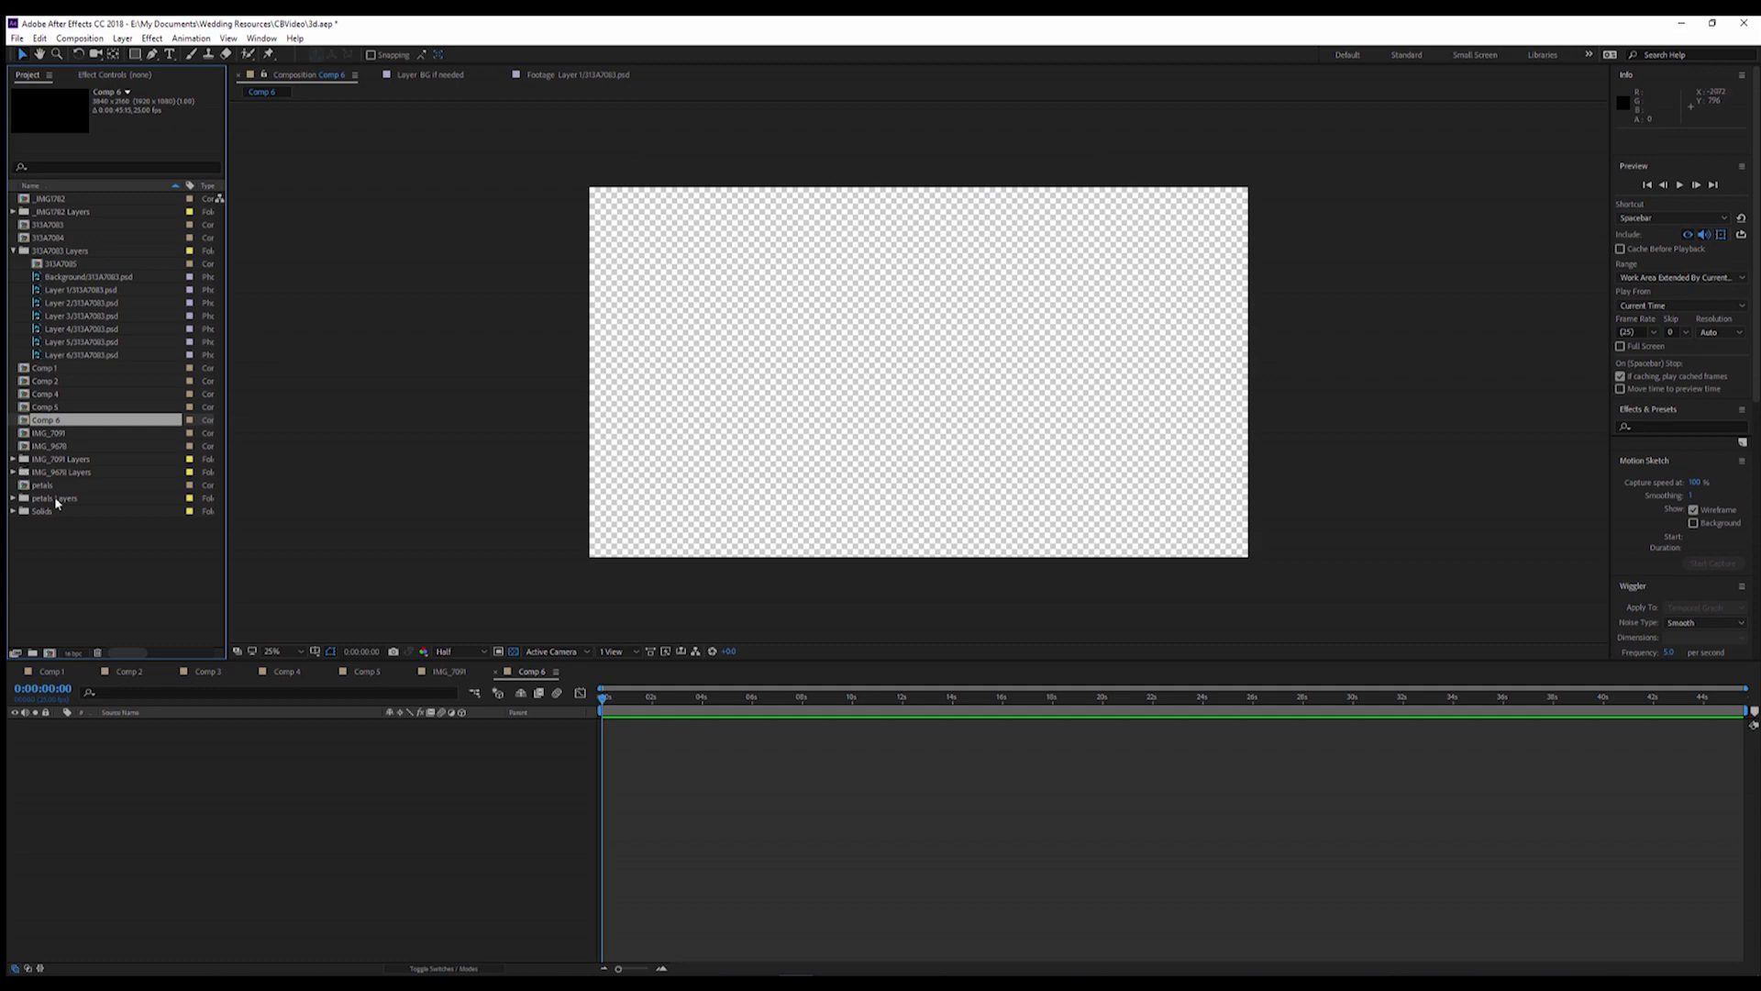
Delete all 25 project items and create a fresh composition, Comp 1
left_click_drag(94, 574, 24, 200)
key("Delete")
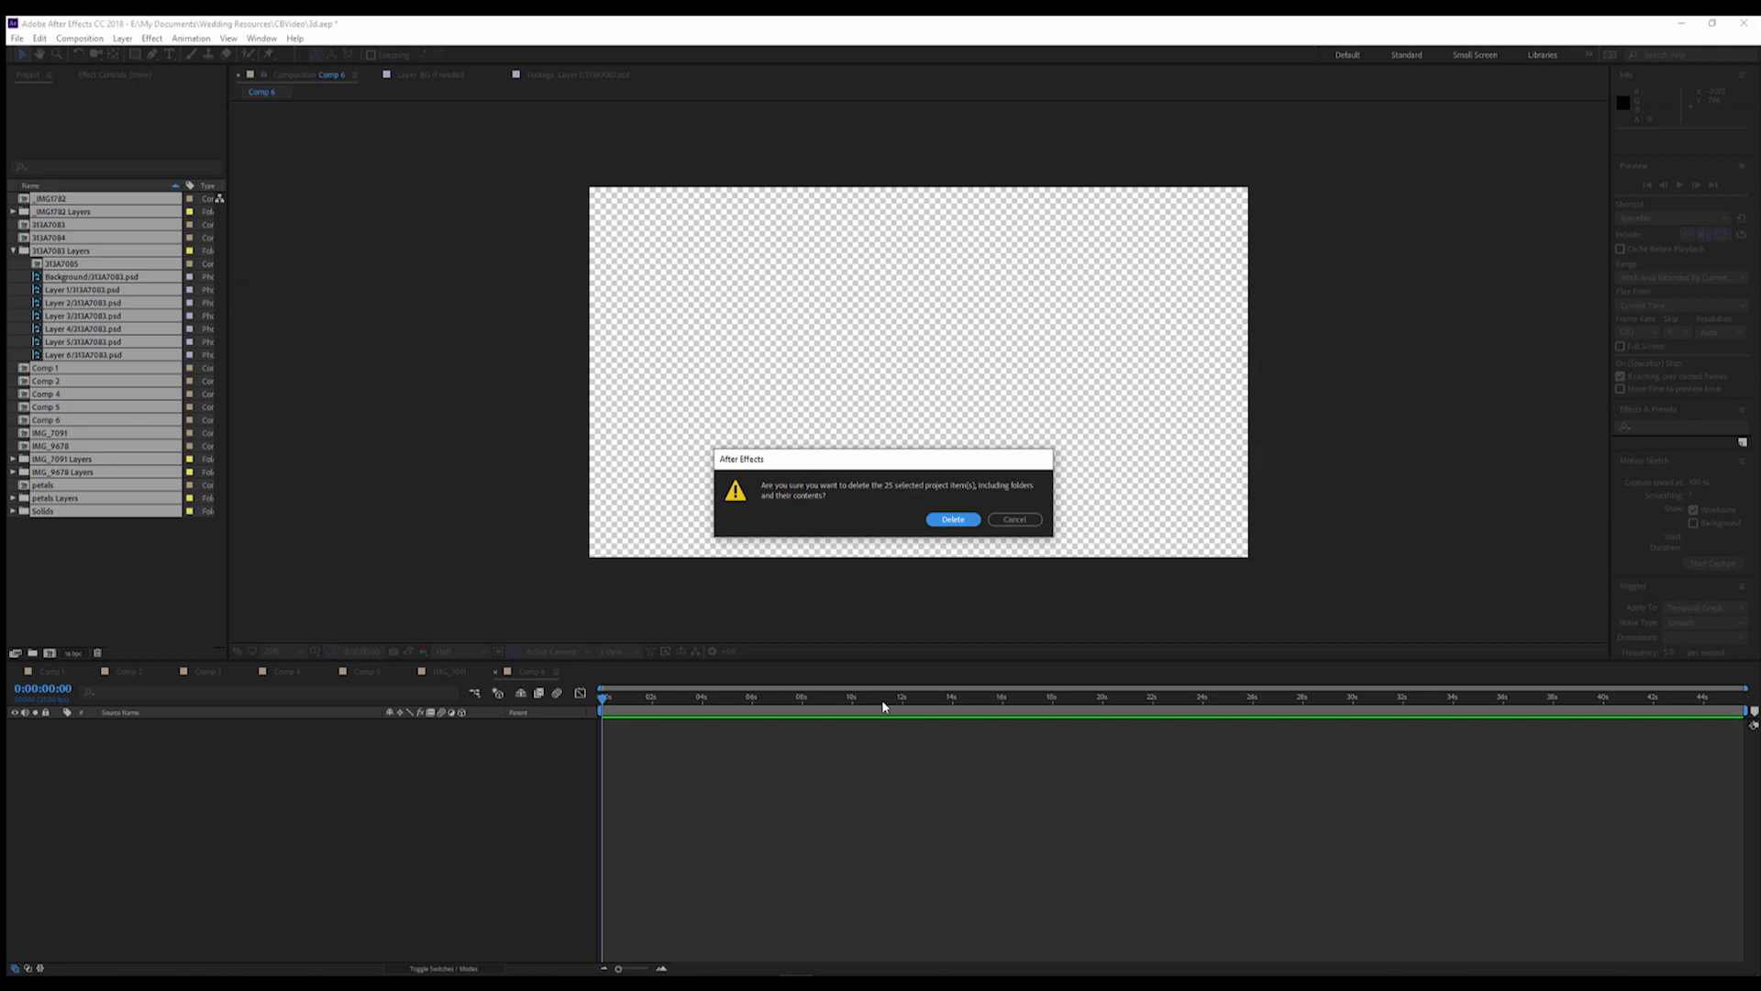
left_click(961, 522)
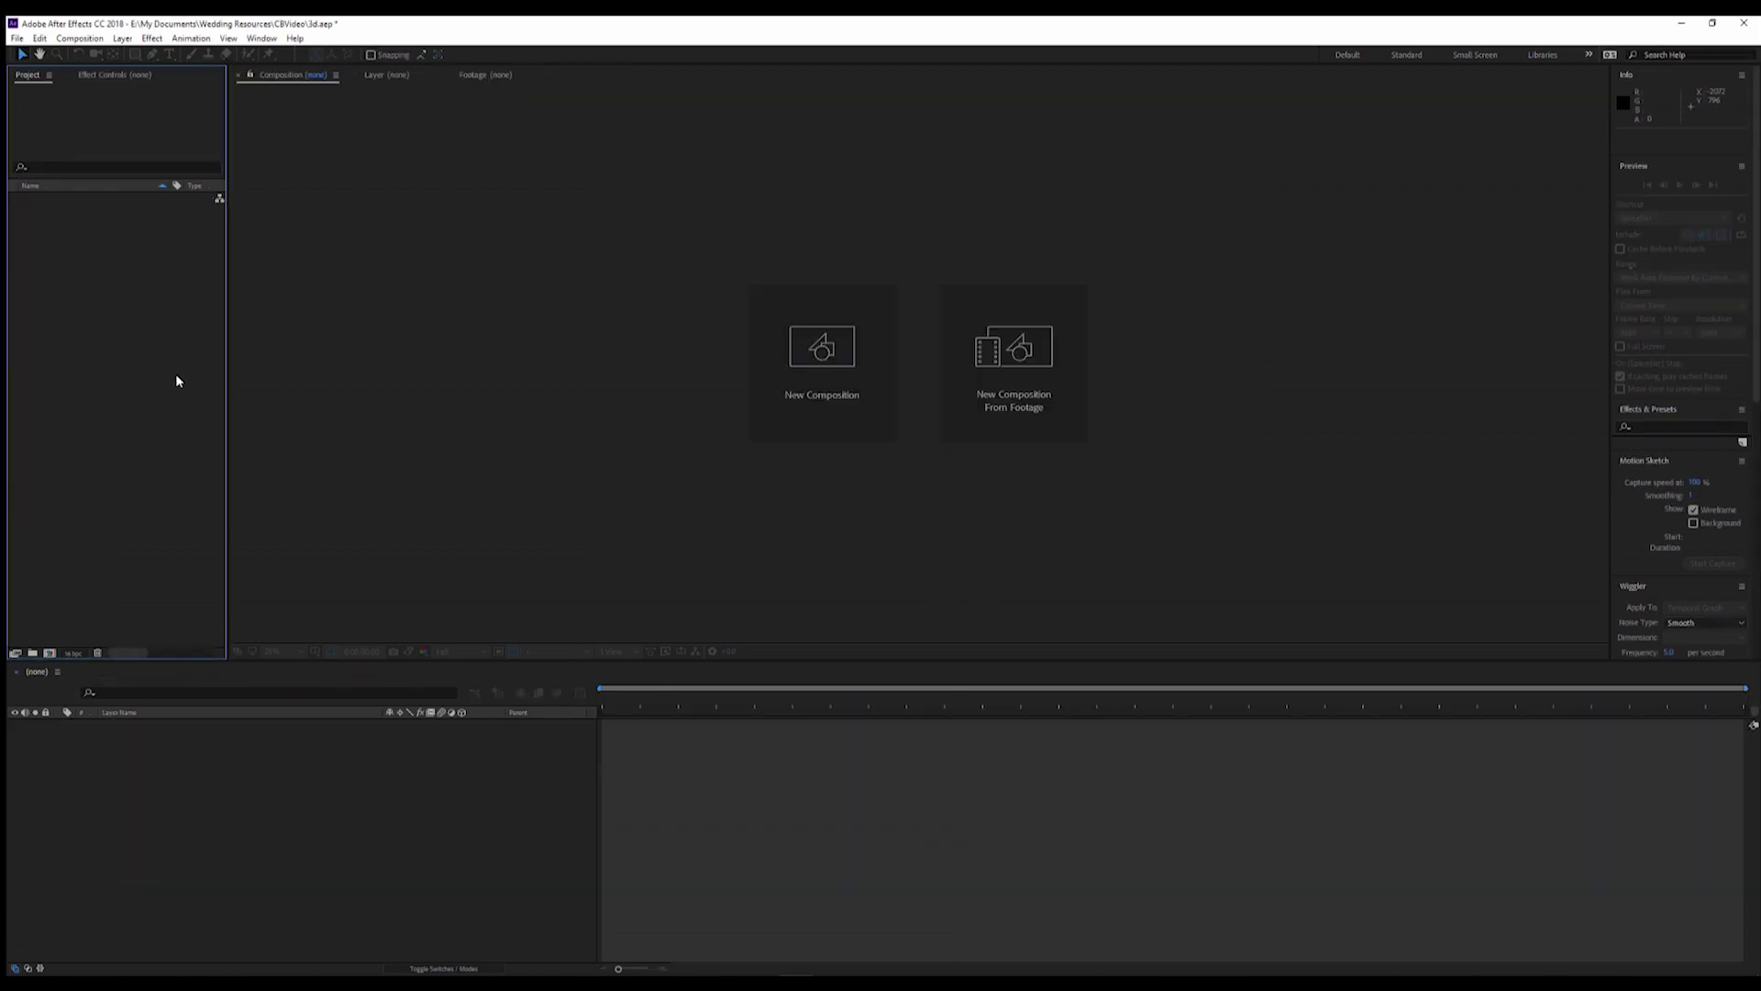
left_click(83, 38)
left_click(95, 57)
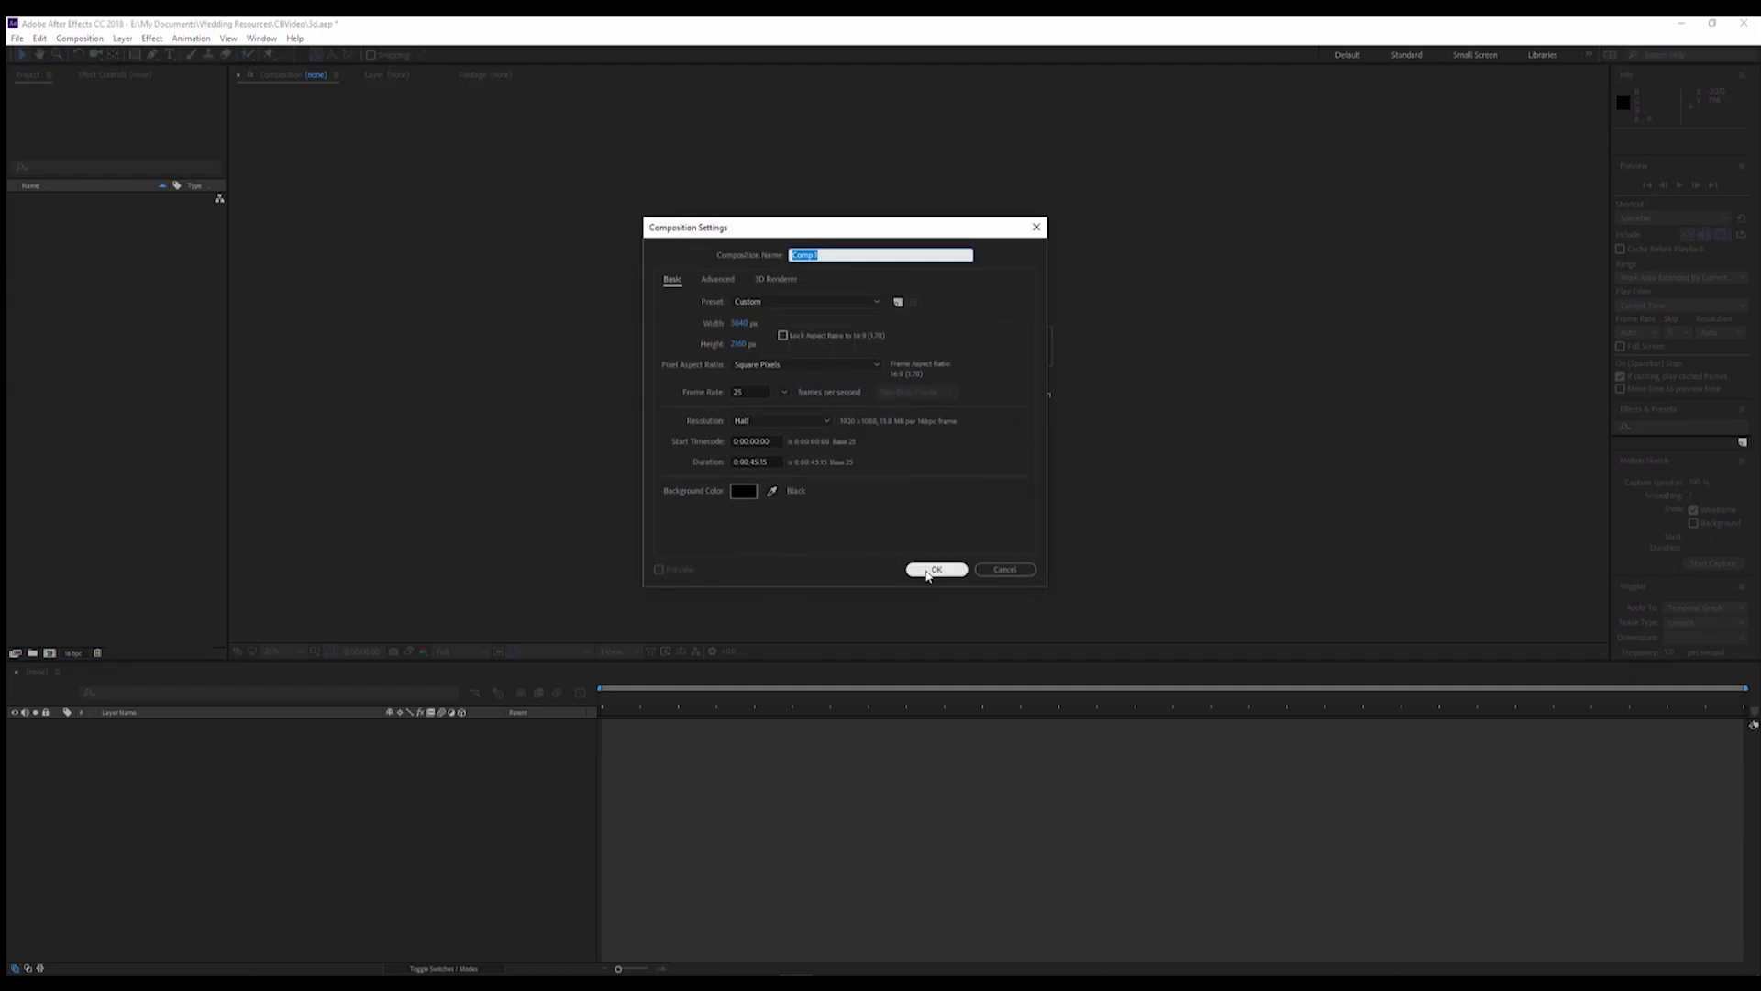
left_click(936, 569)
Import IMG_7091.psd as a Composition with Editable Layer Styles
left_click(16, 39)
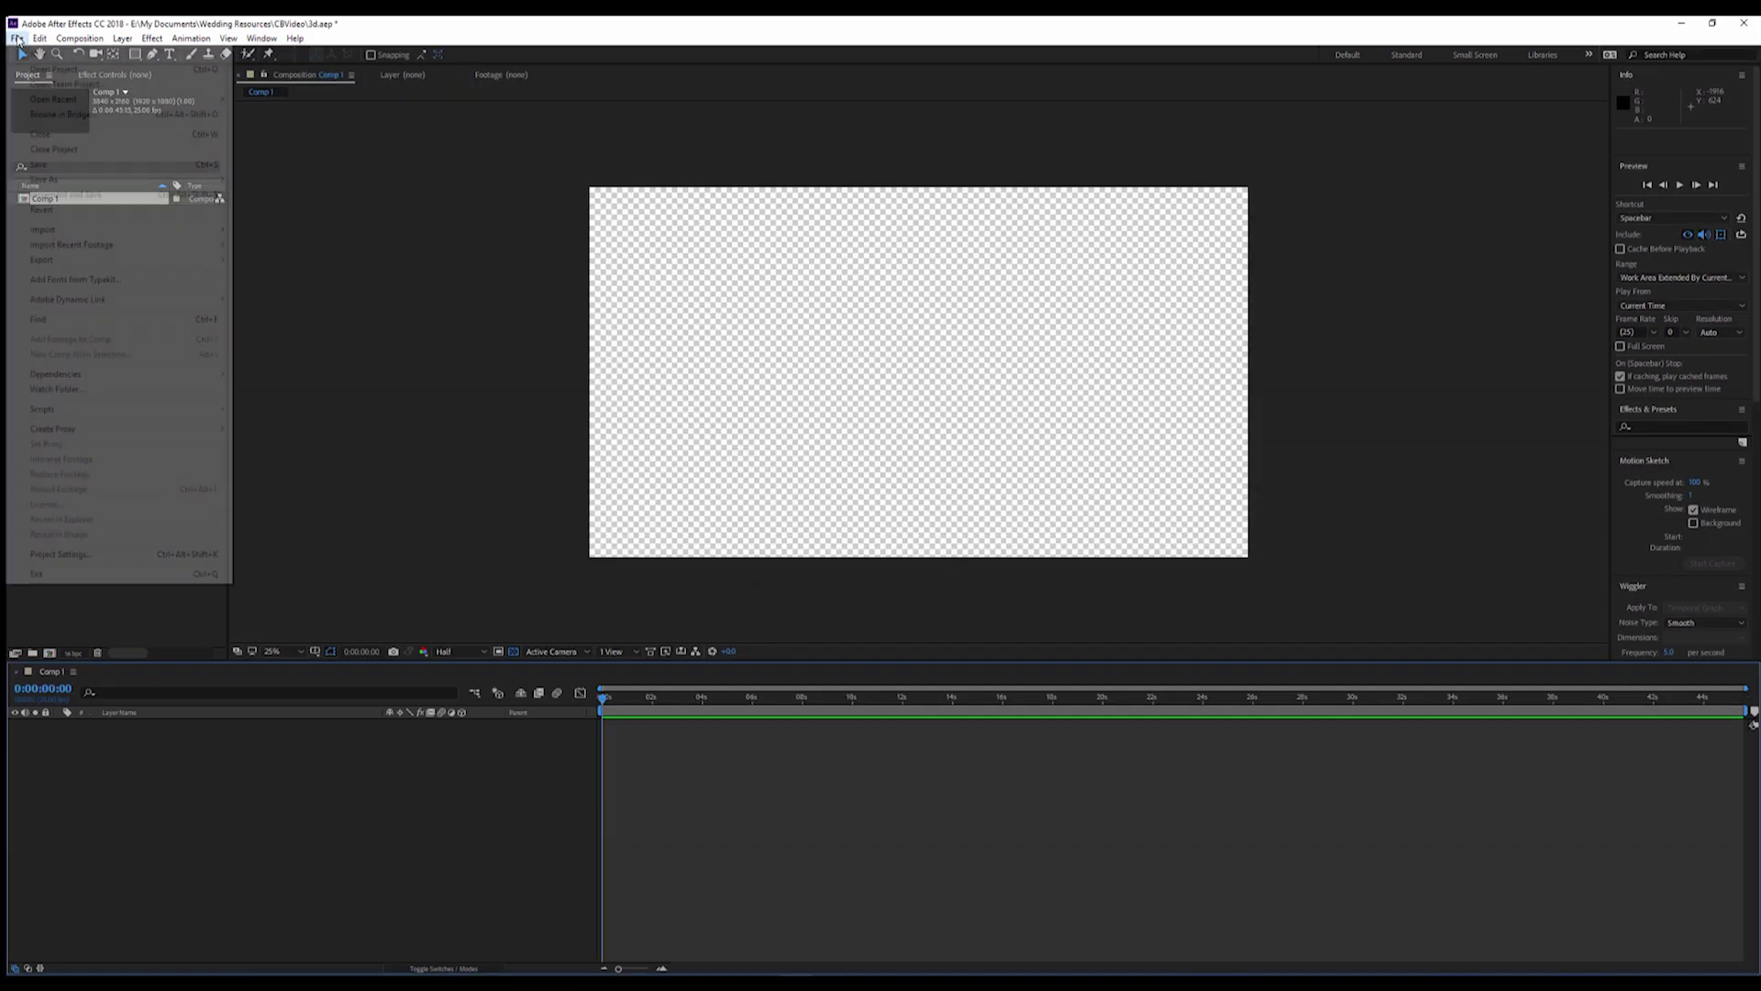
mouse_move(152, 231)
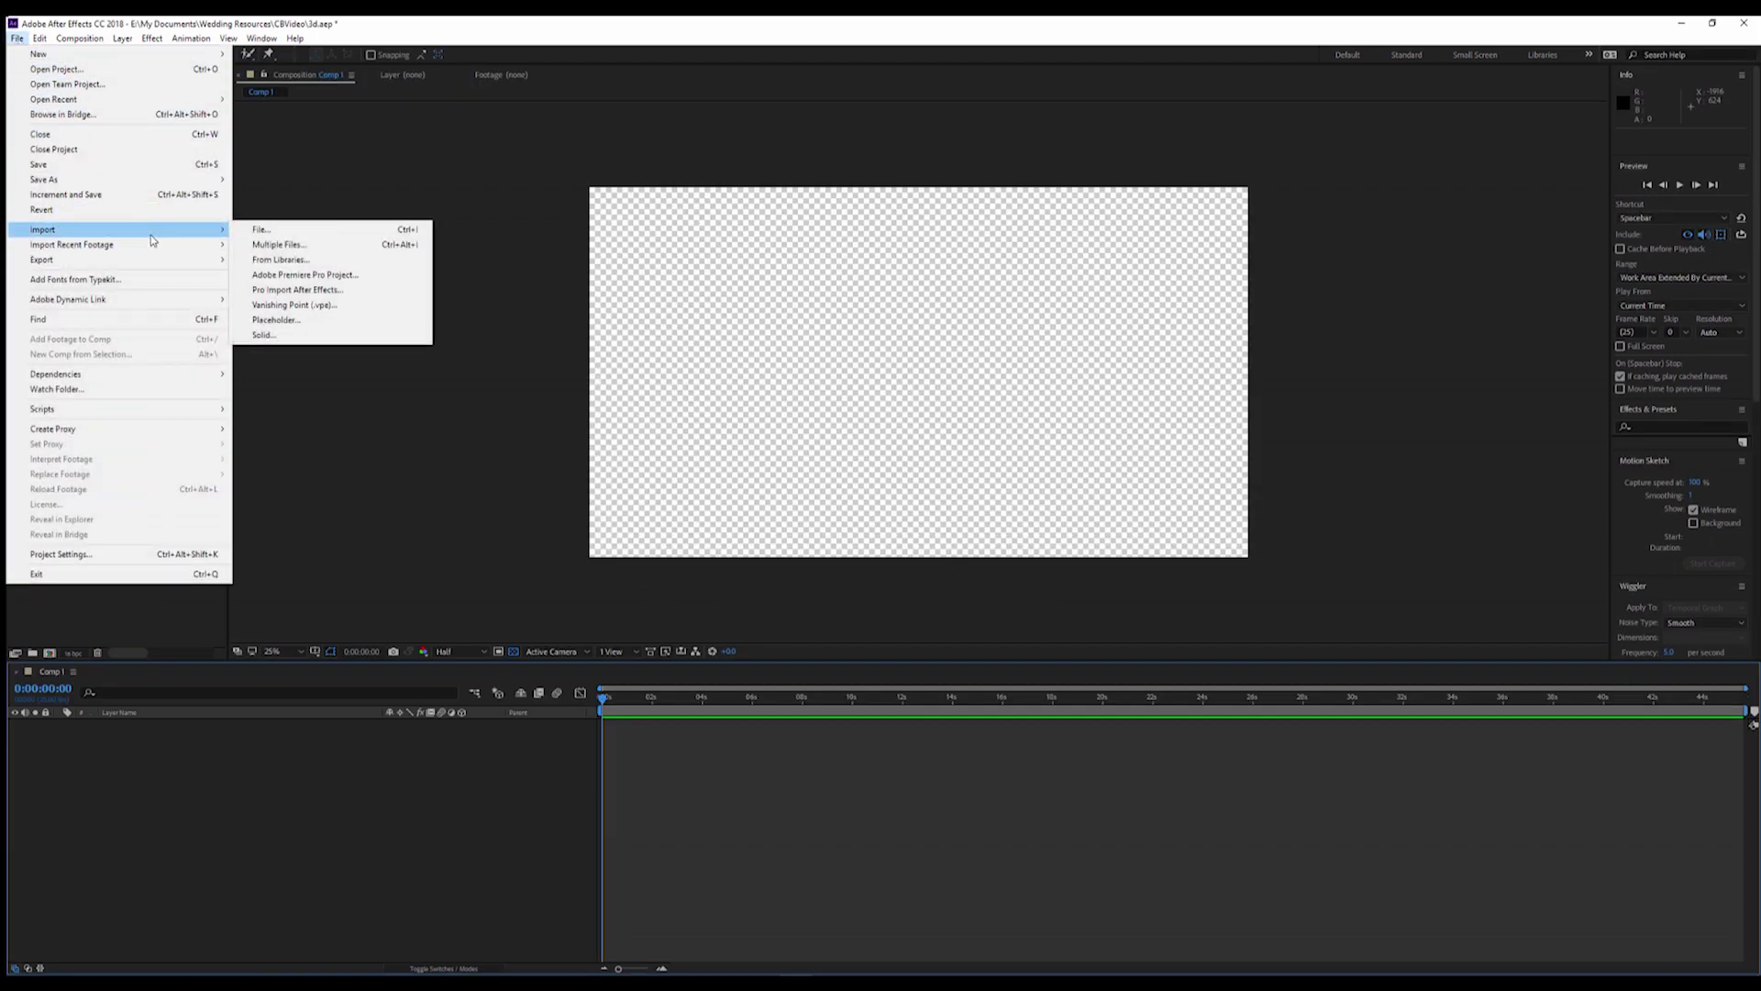
left_click(271, 232)
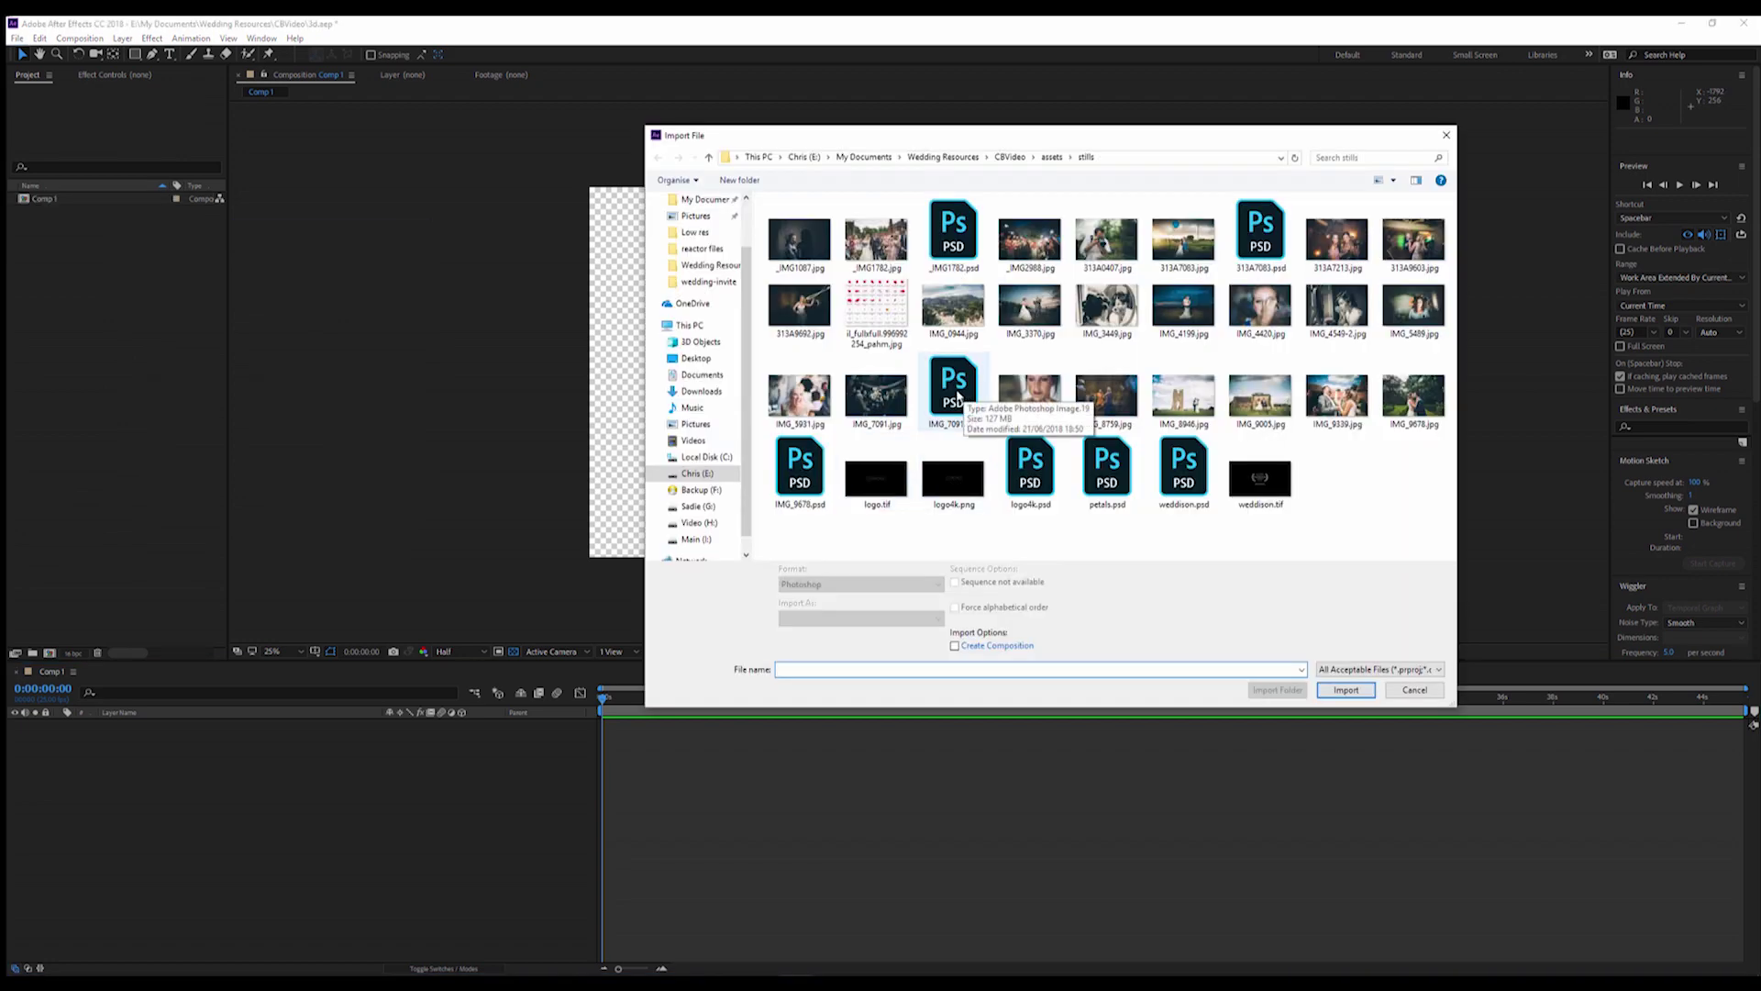
double_click(955, 396)
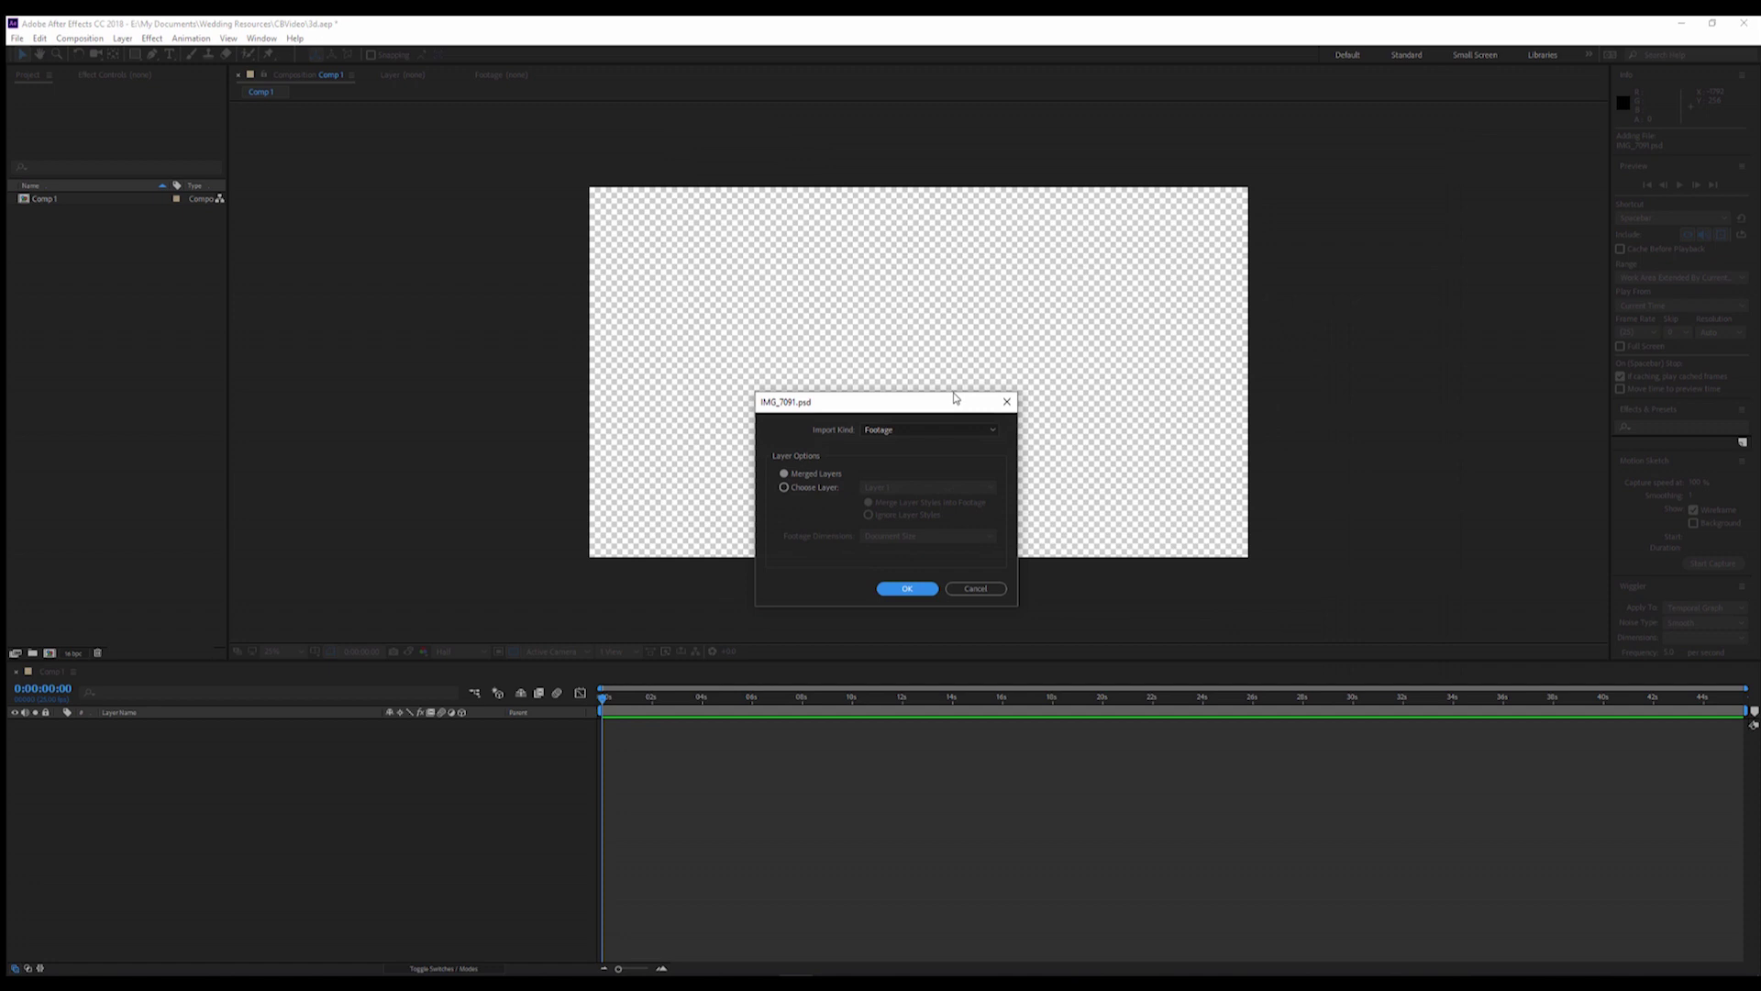
left_click(890, 431)
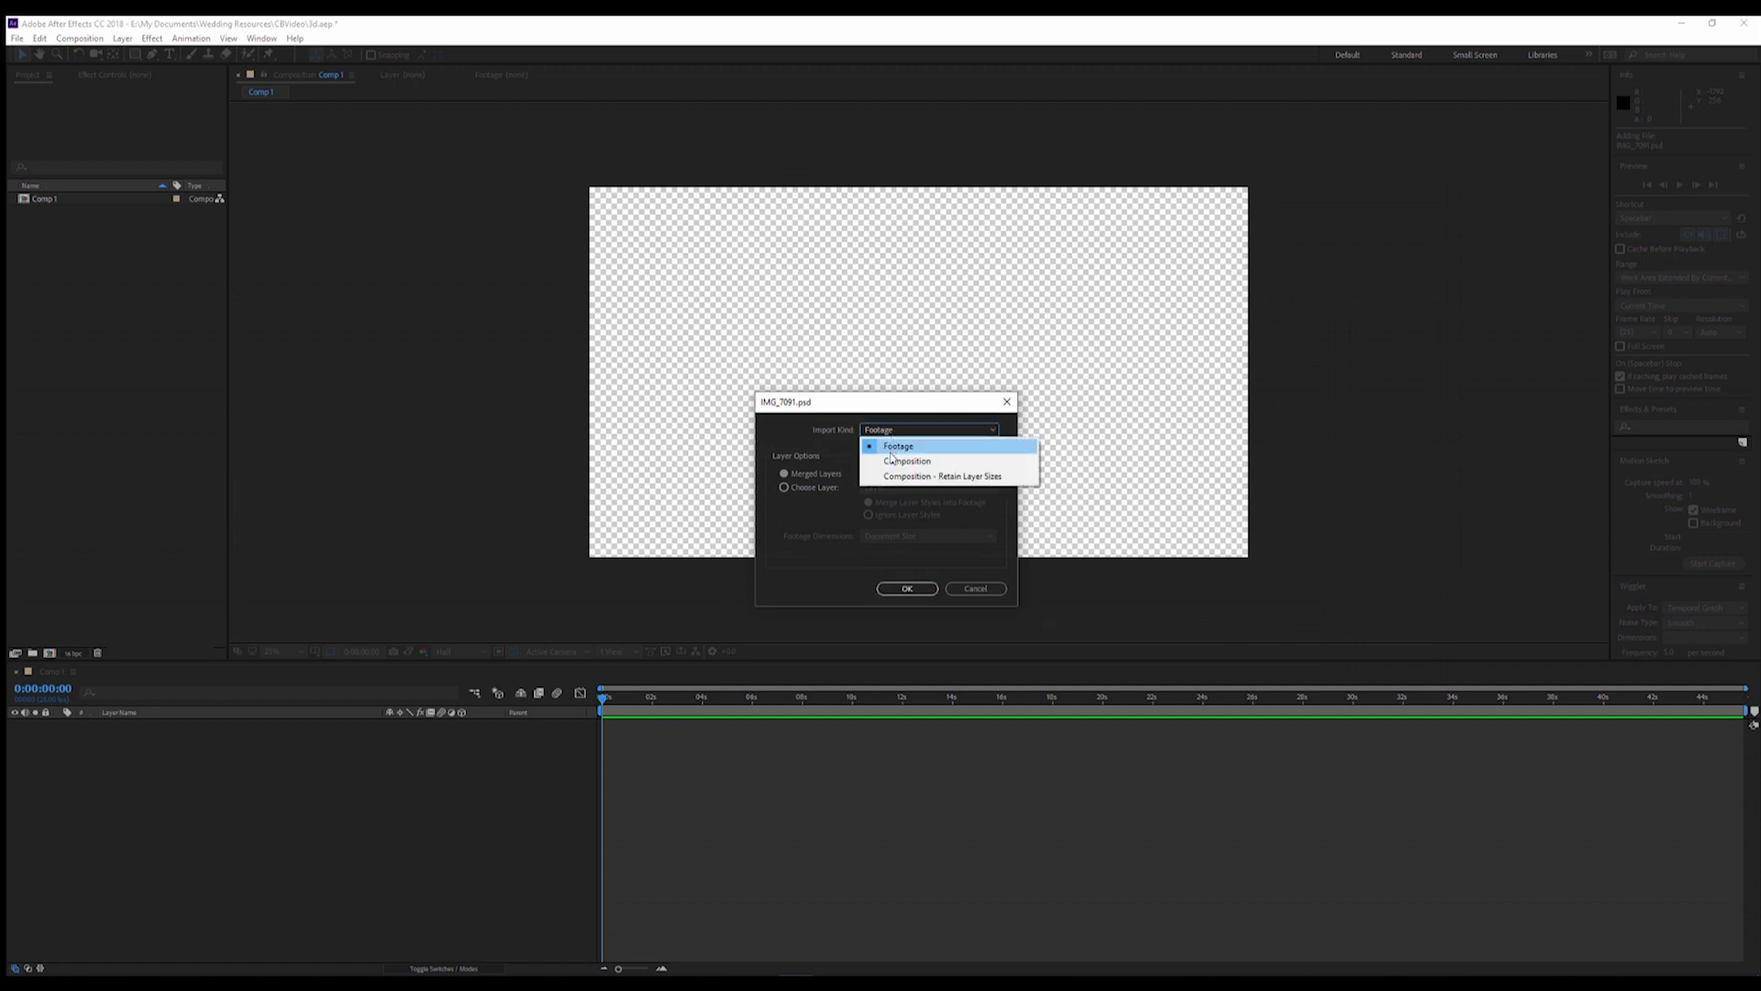
left_click(893, 462)
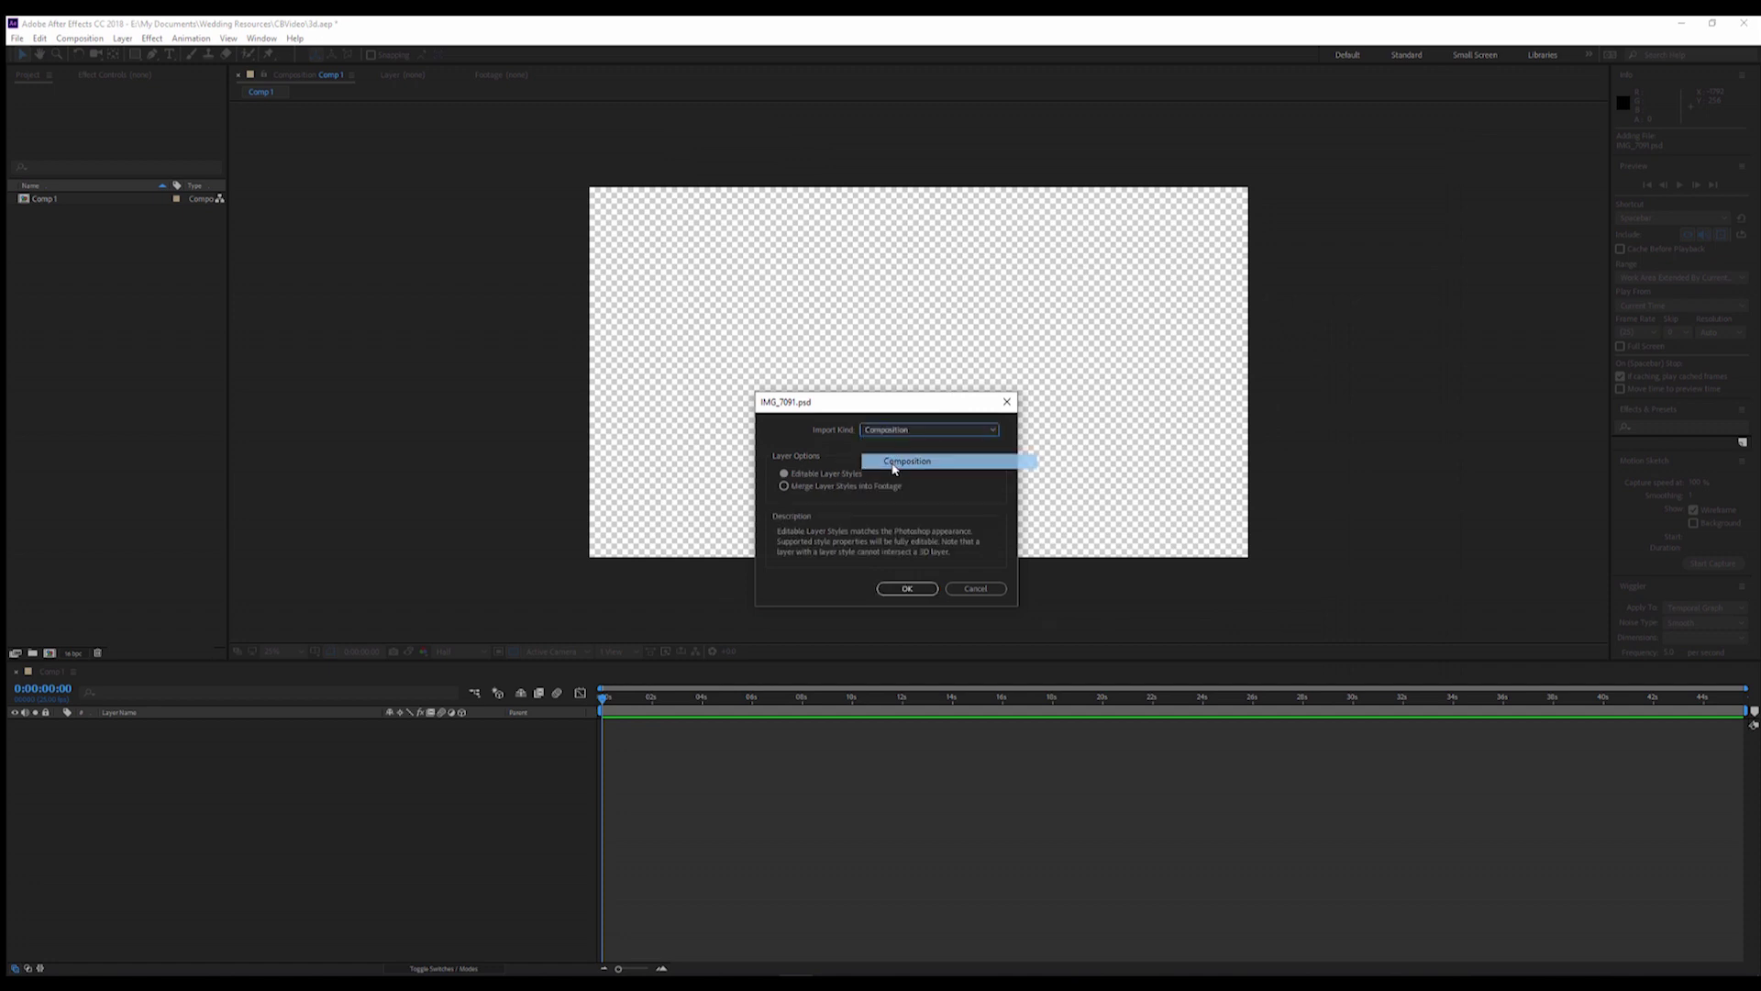
left_click(784, 475)
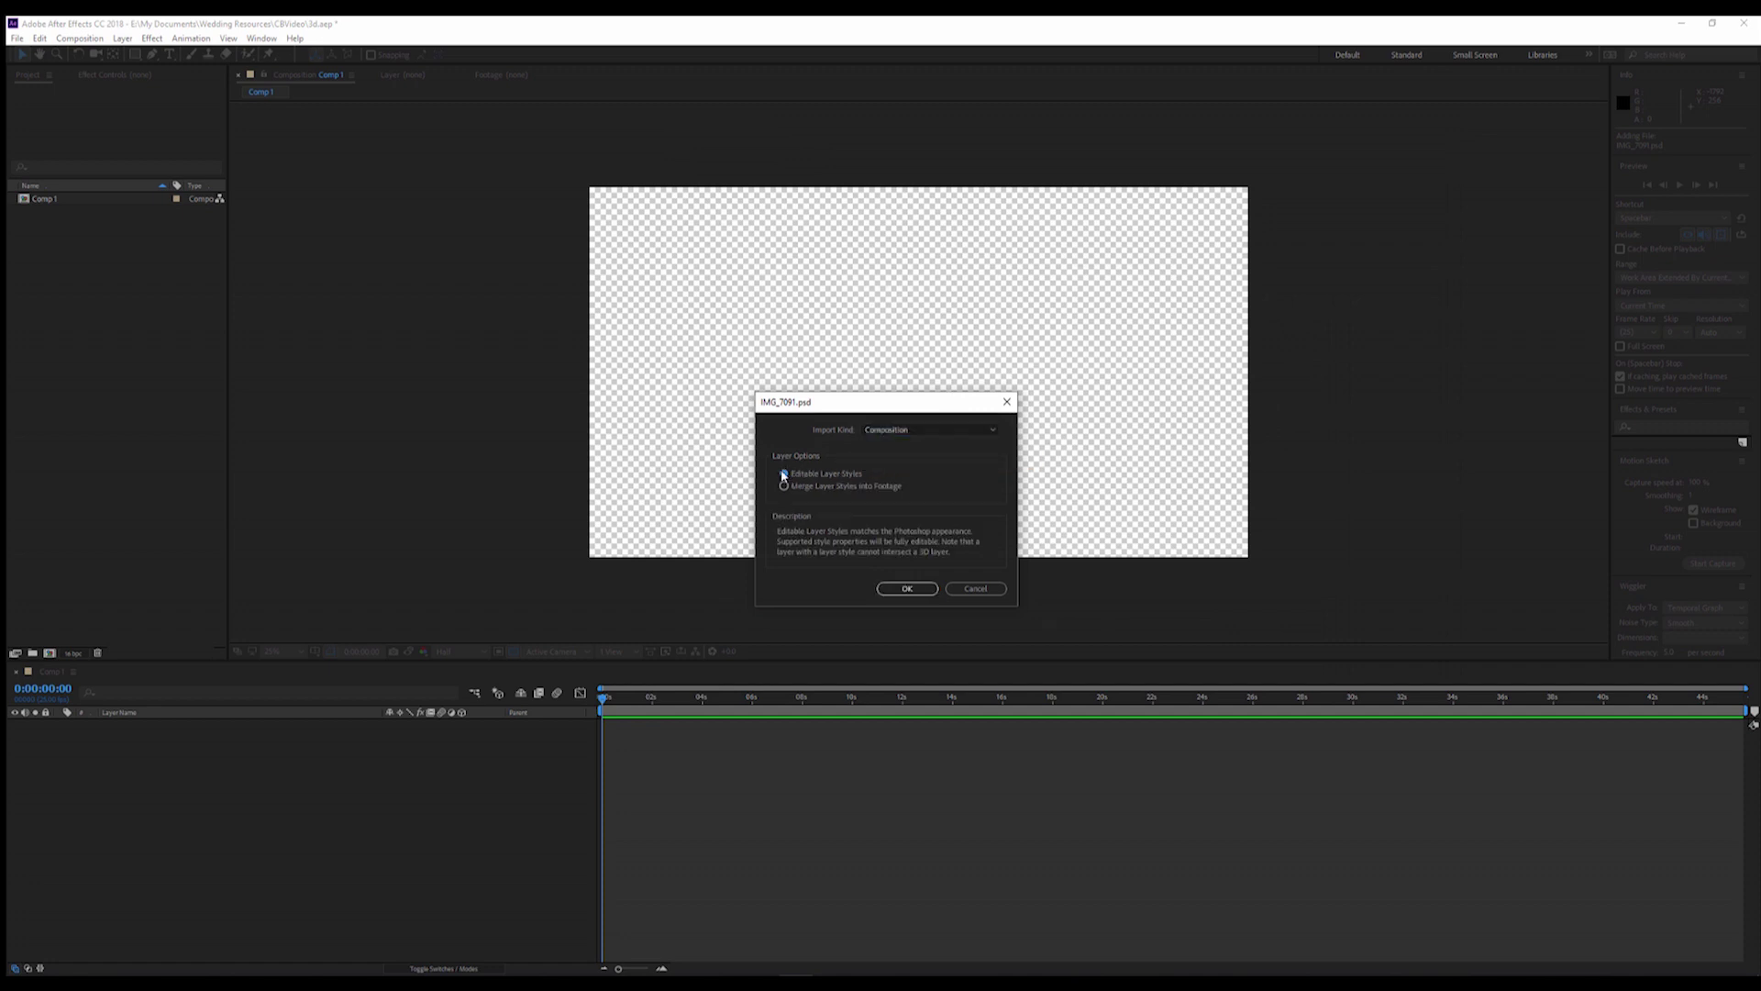
Confirm the PSD import, copy Layers 0–3 from the IMG_7091 comp and paste them into Comp 1
left_click(896, 590)
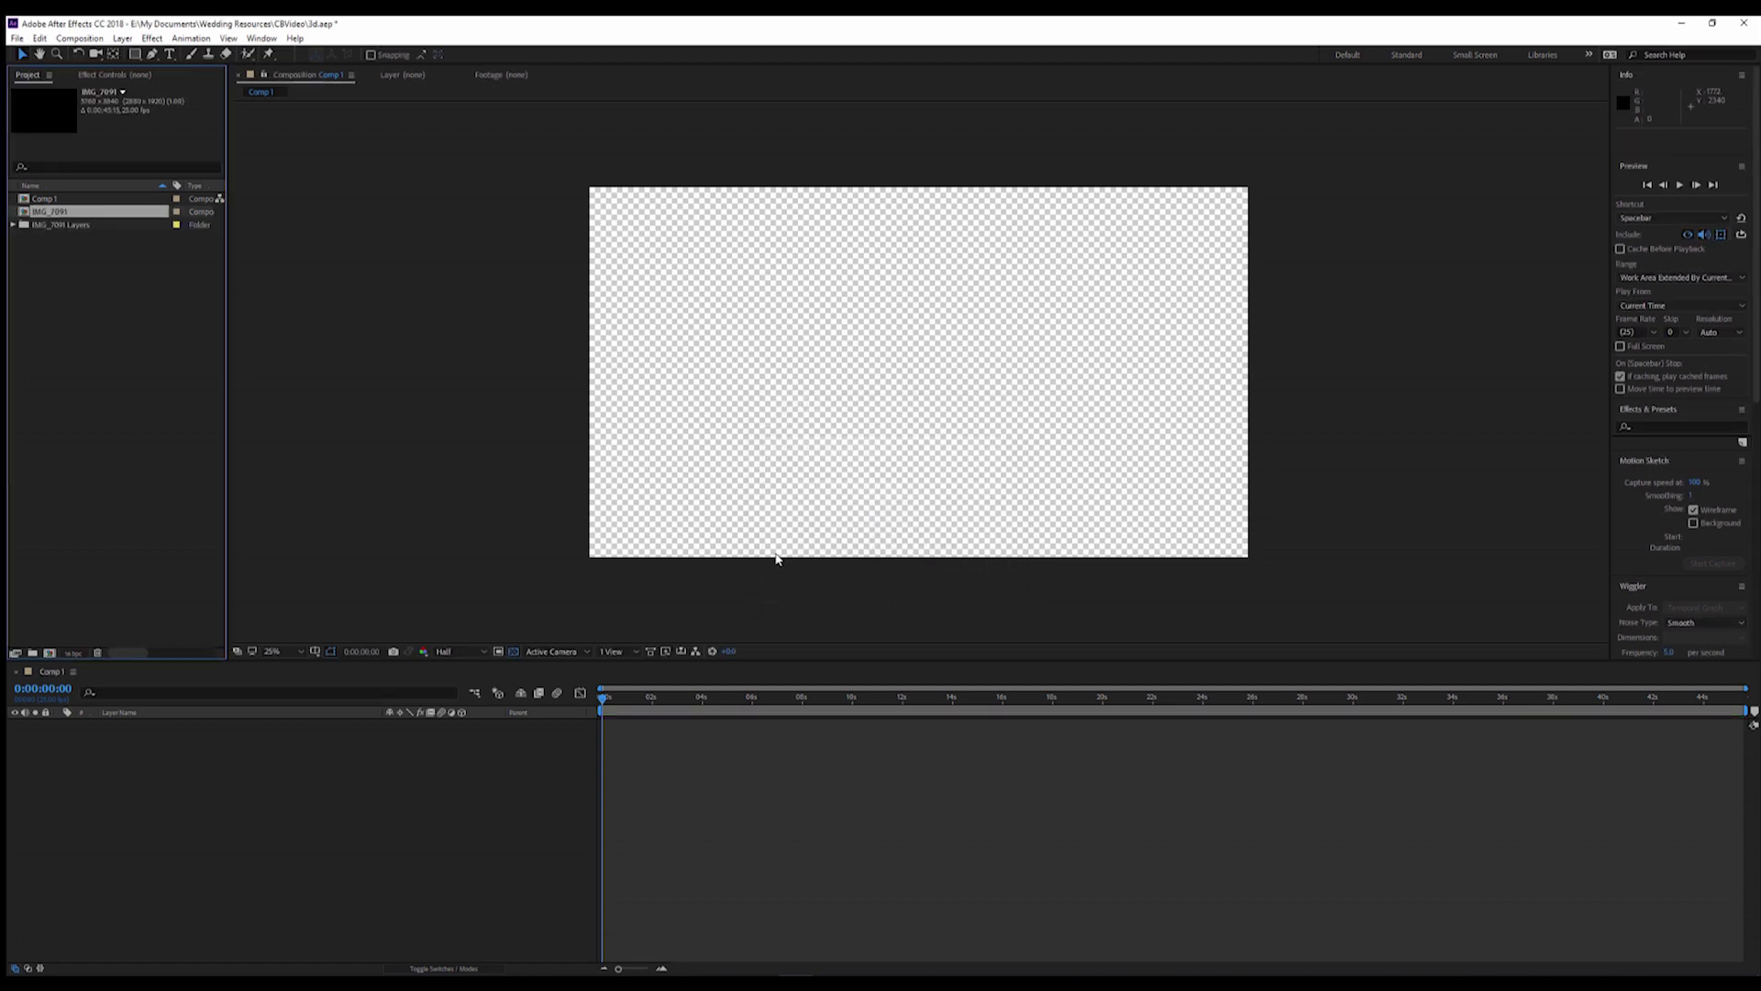
double_click(46, 213)
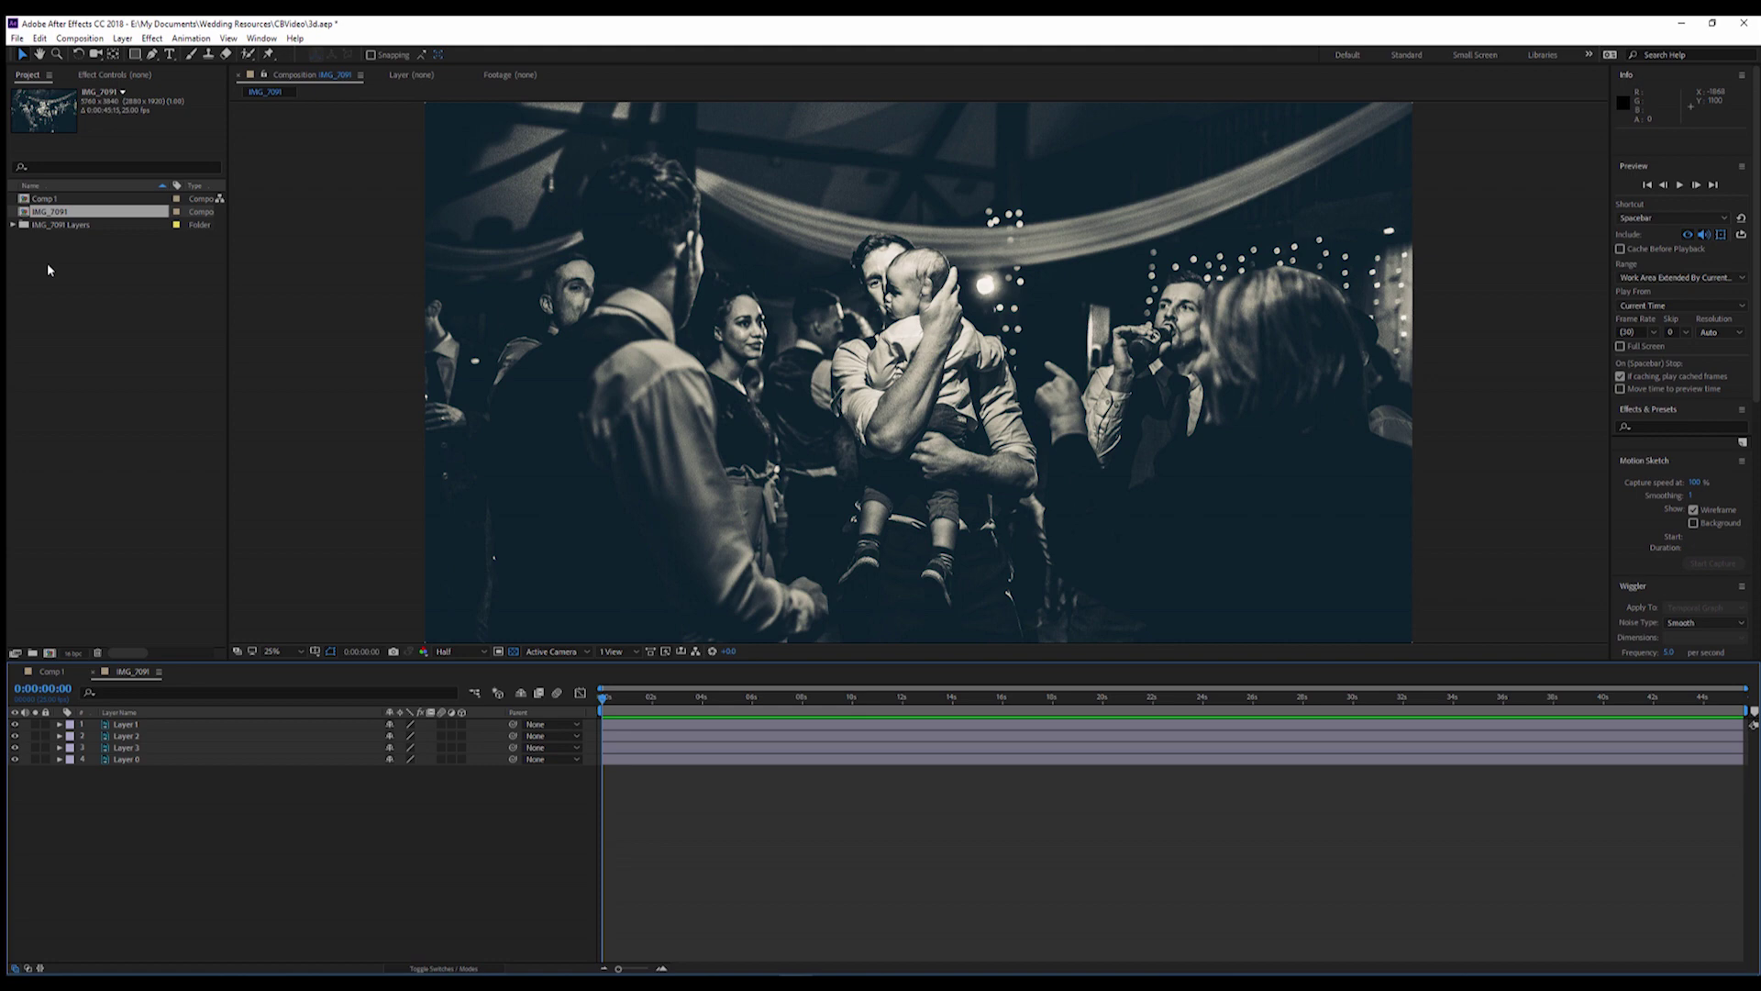
left_click_drag(212, 842, 132, 728)
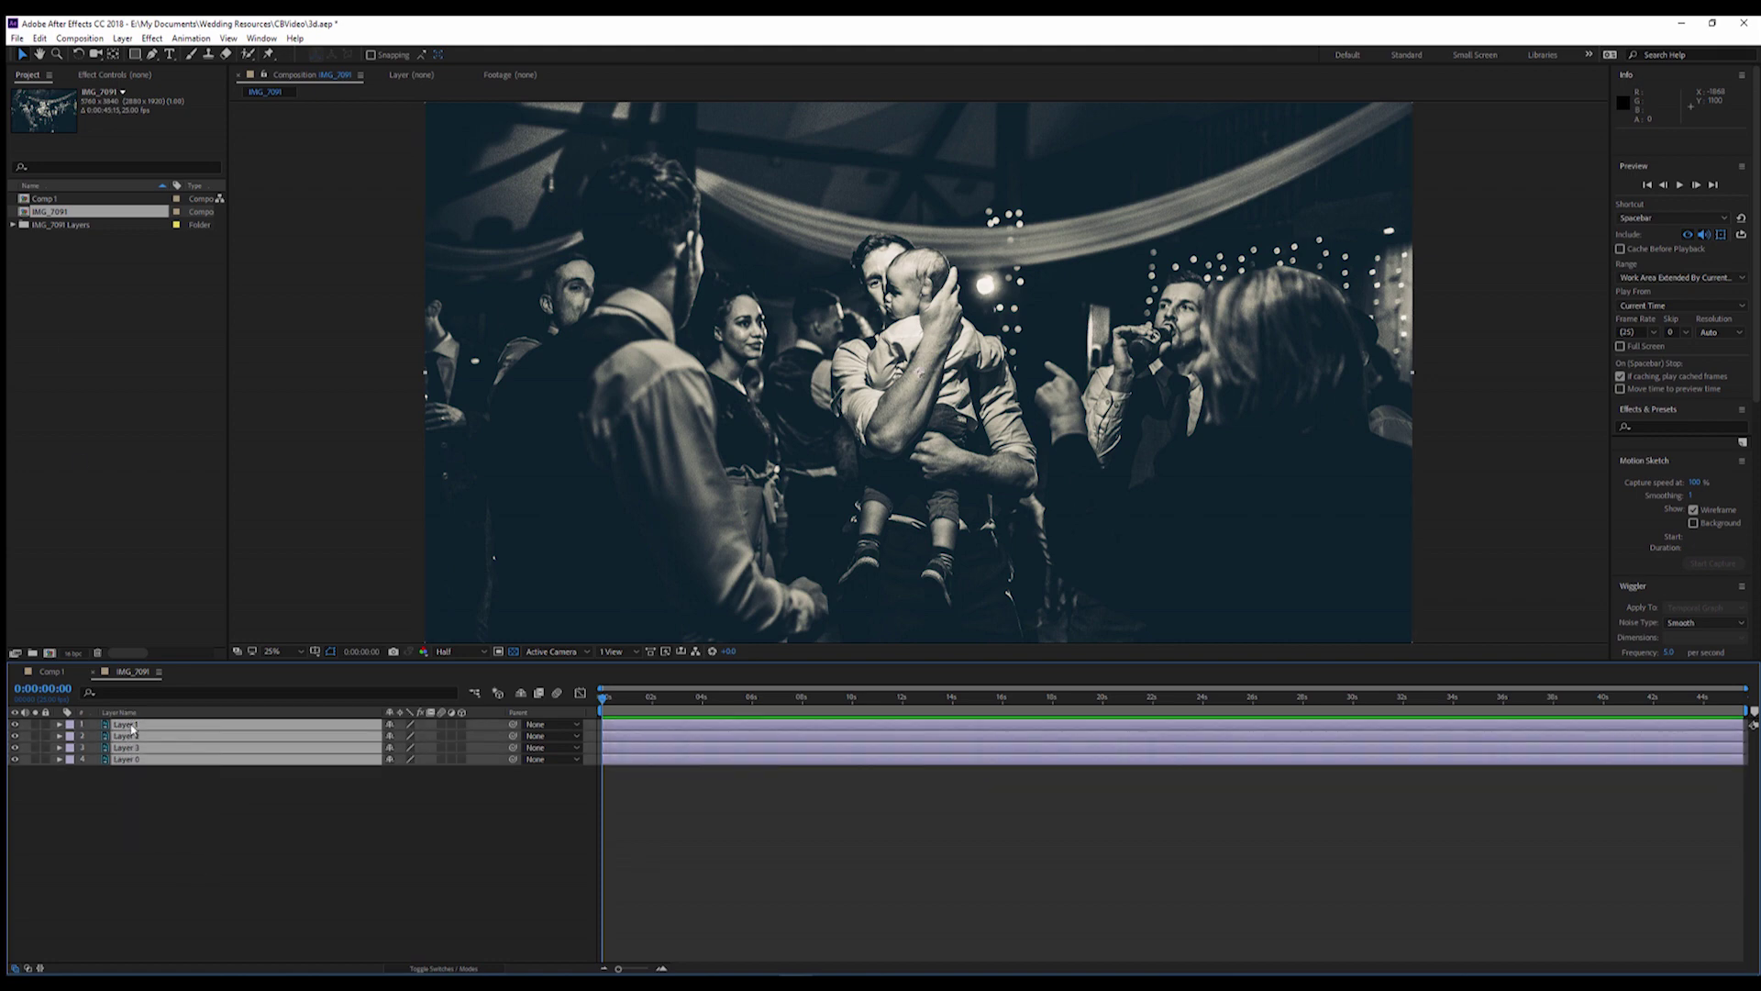
key("ctrl+c")
left_click(51, 199)
double_click(51, 199)
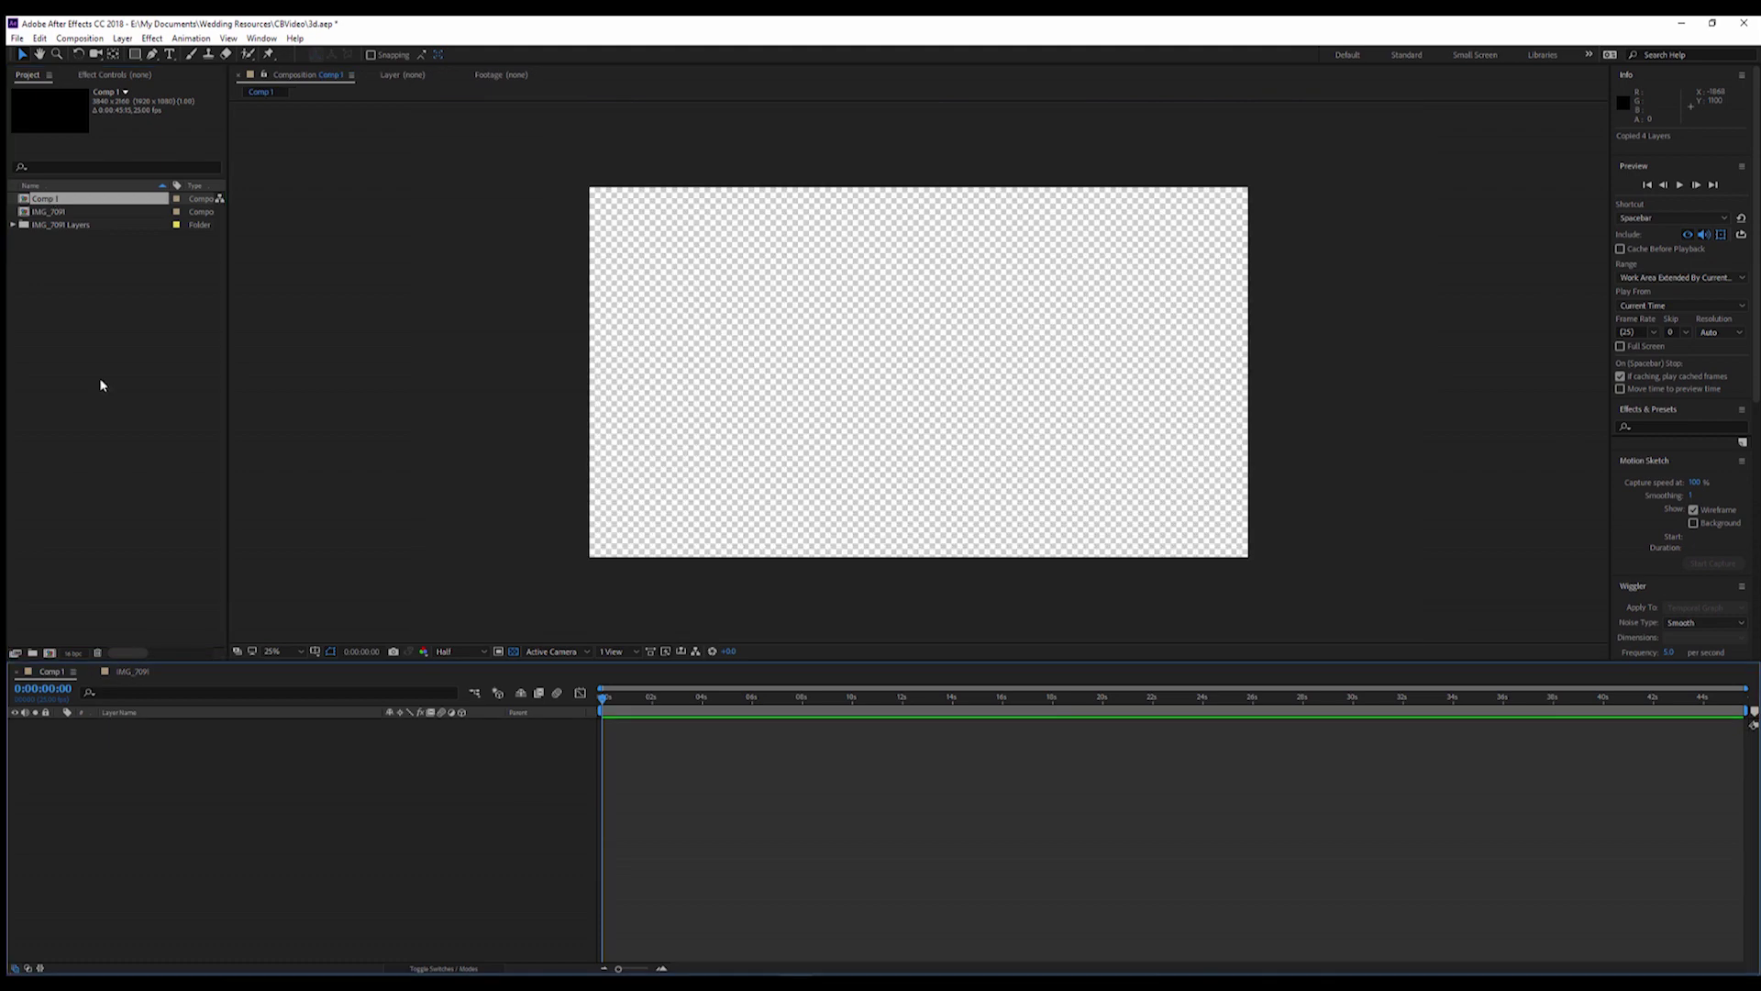
key("ctrl+v")
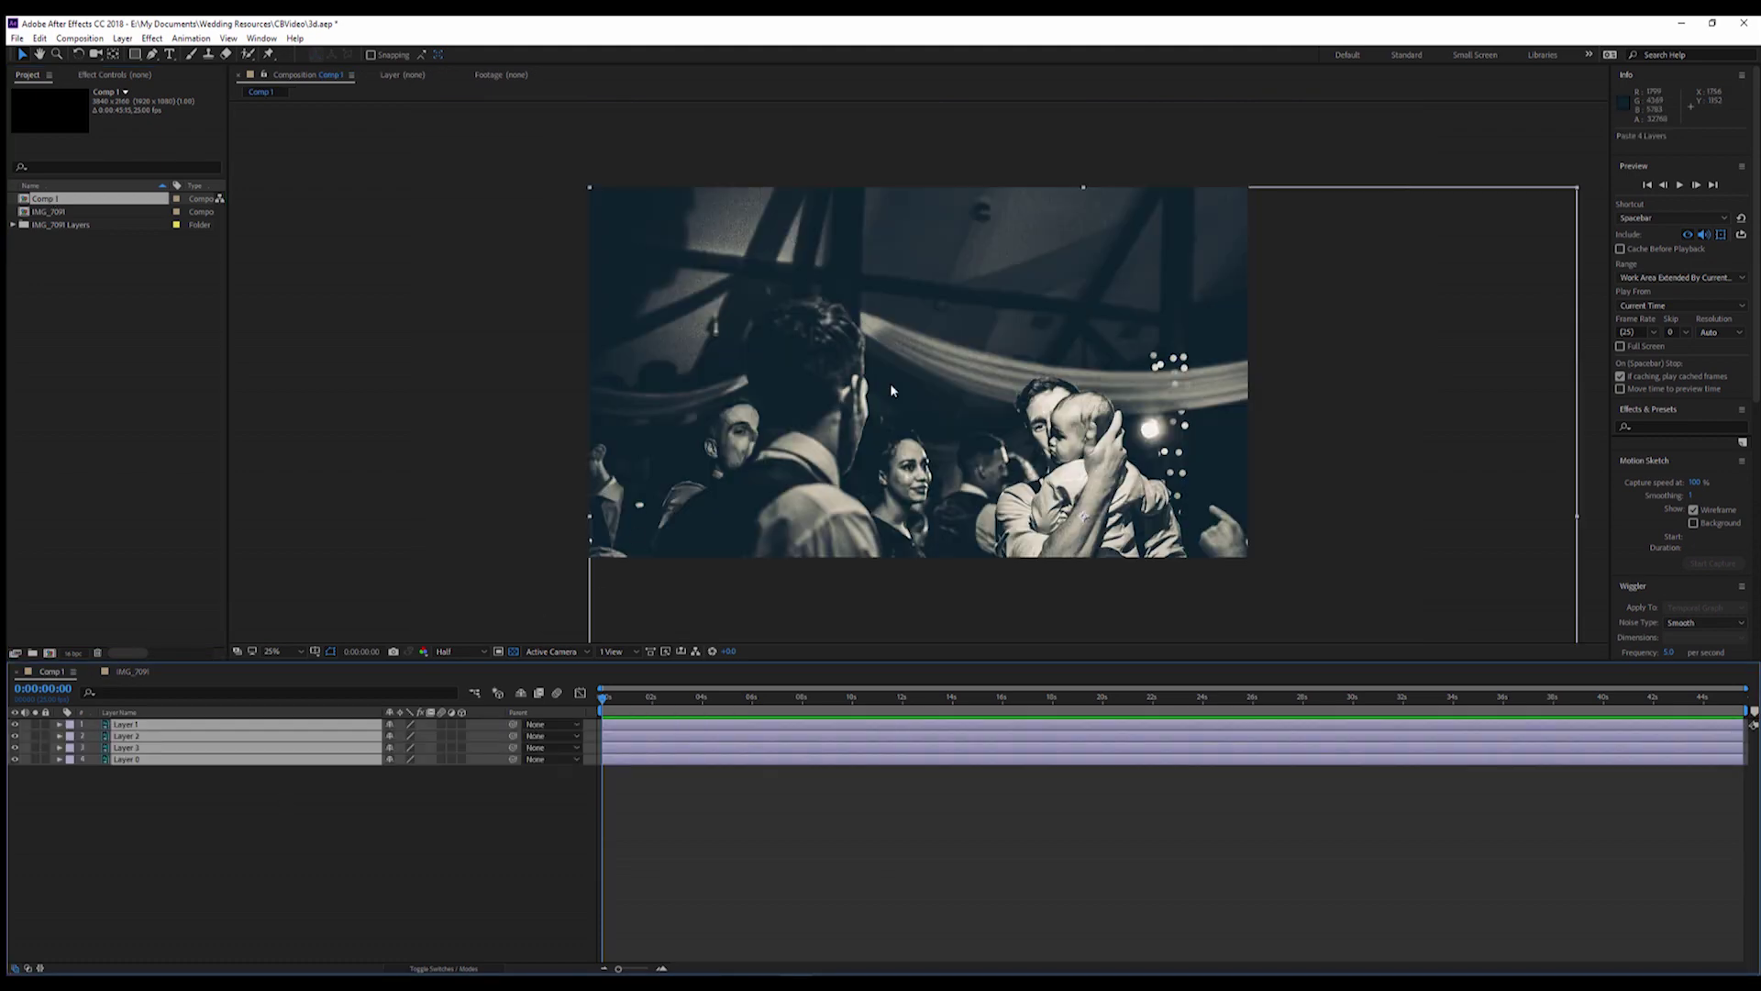
Zoom the comp view out and move Layer 1 up and to the left
key("comma")
scroll(891, 390, "up", 1)
scroll(890, 390, "down", 1)
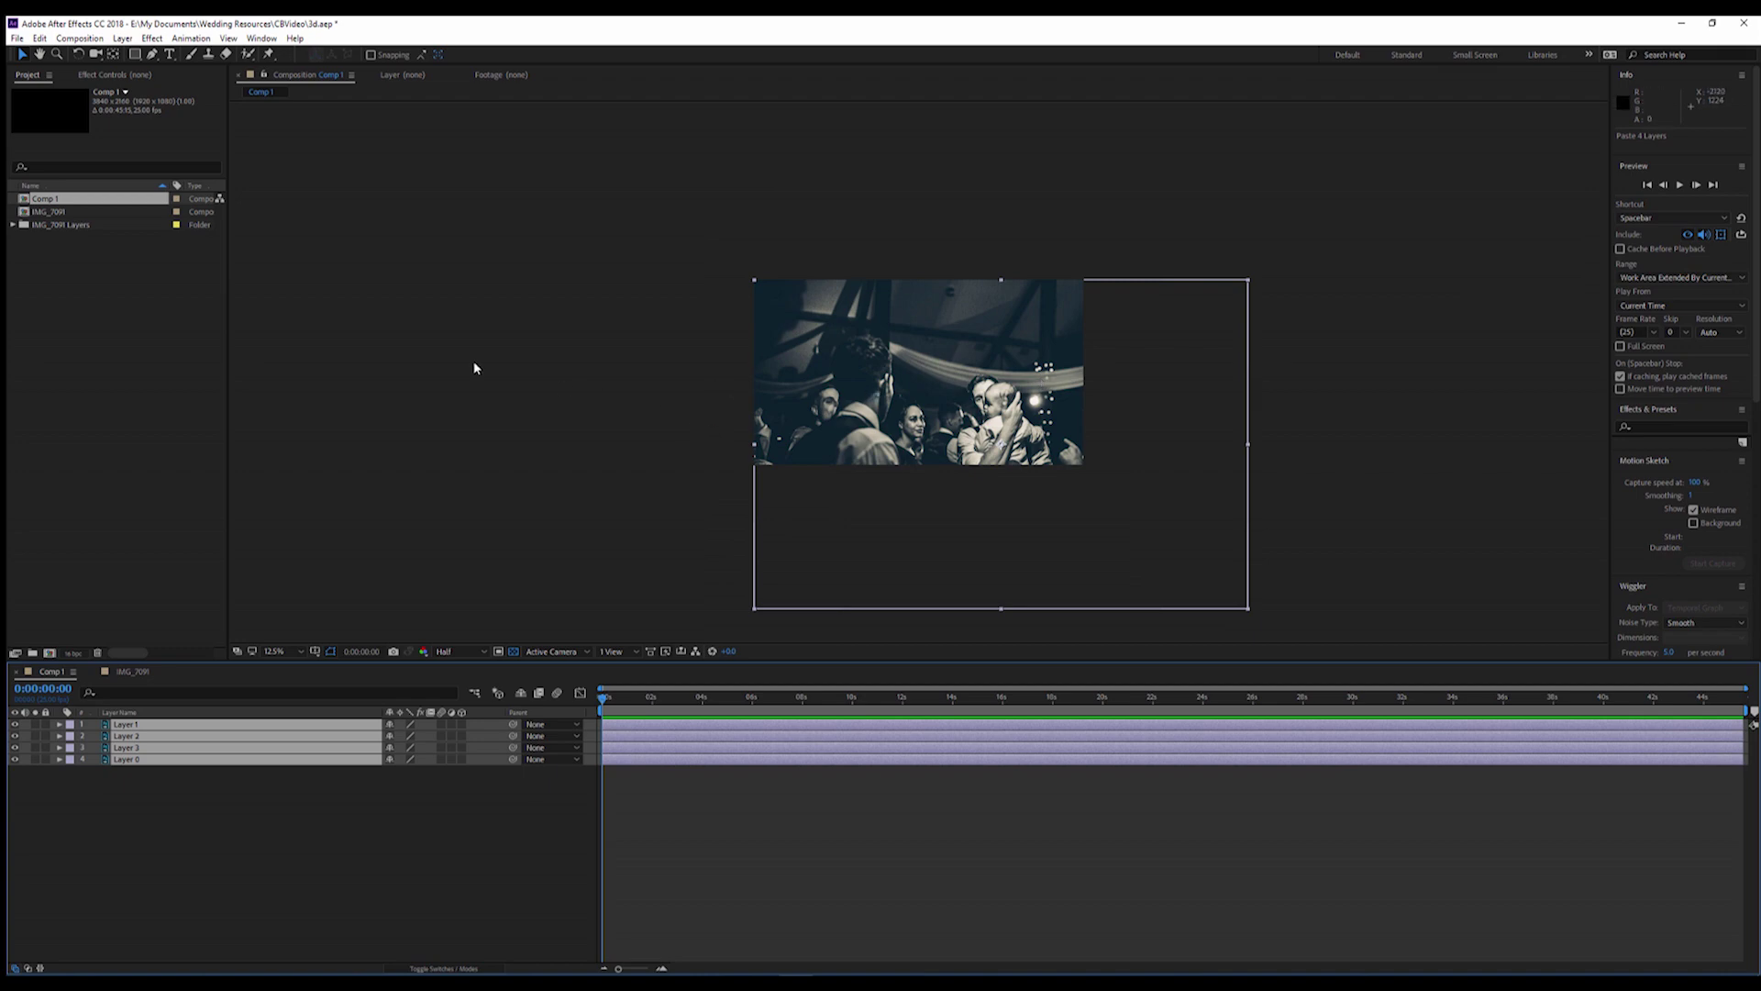
left_click(385, 333)
left_click(92, 195)
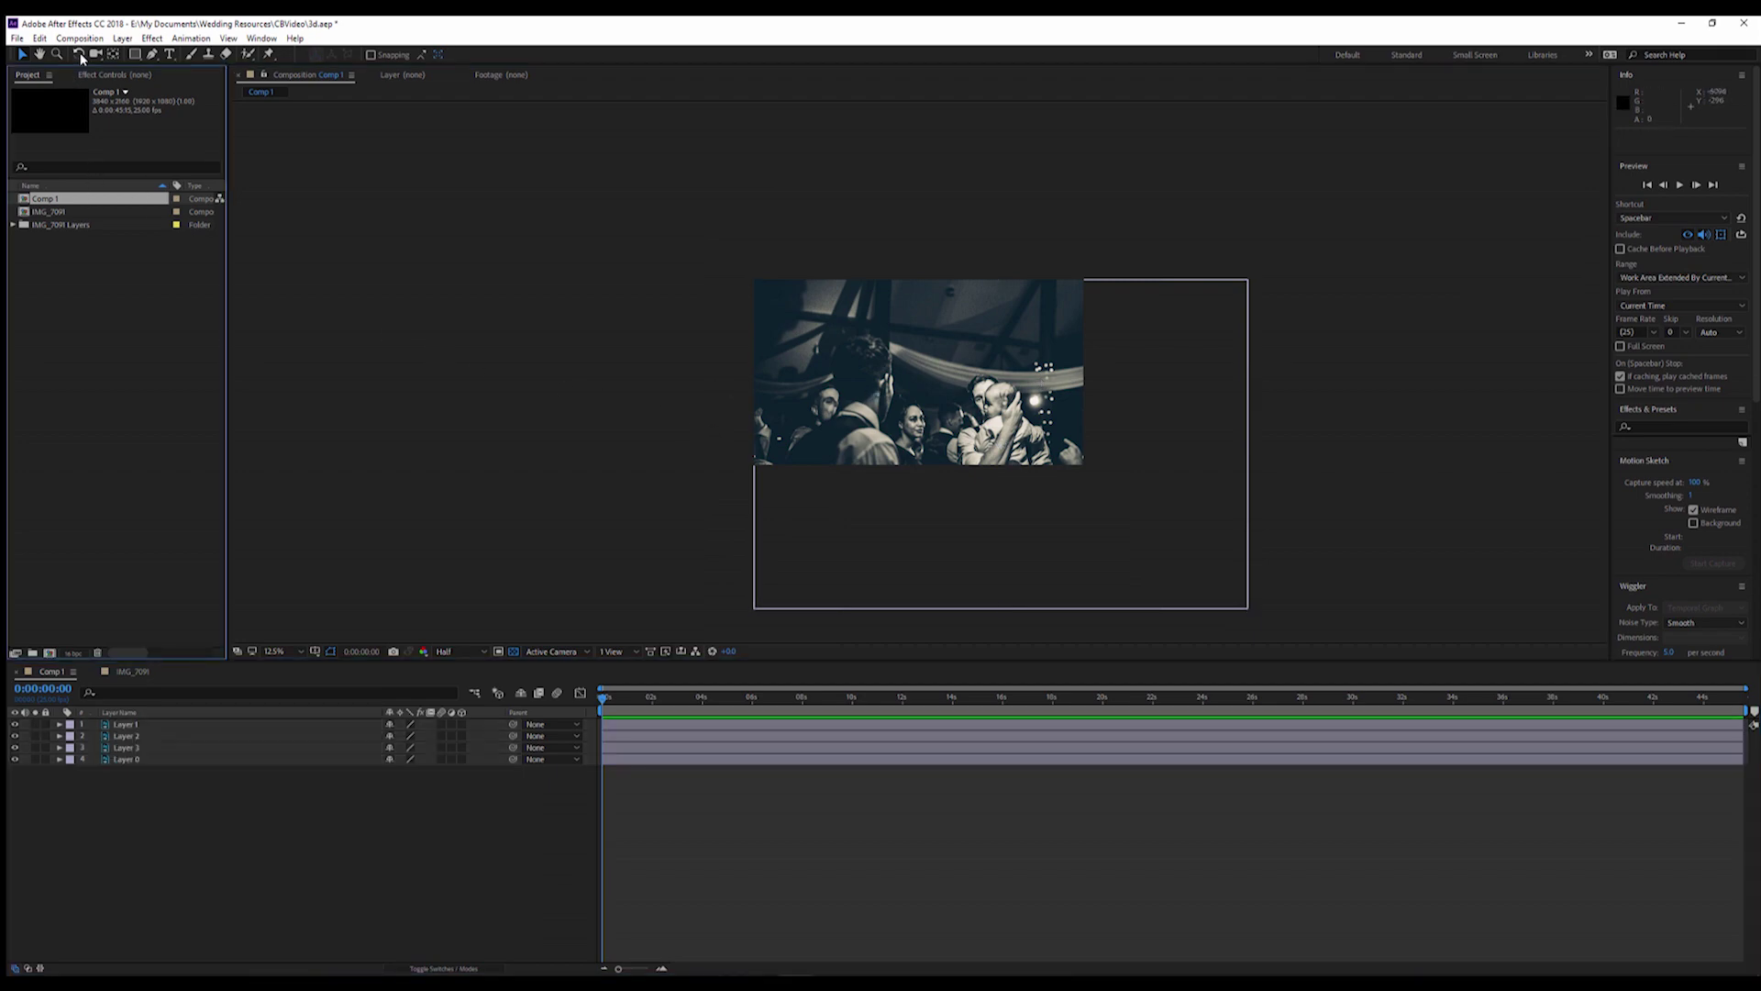
left_click_drag(983, 436, 929, 388)
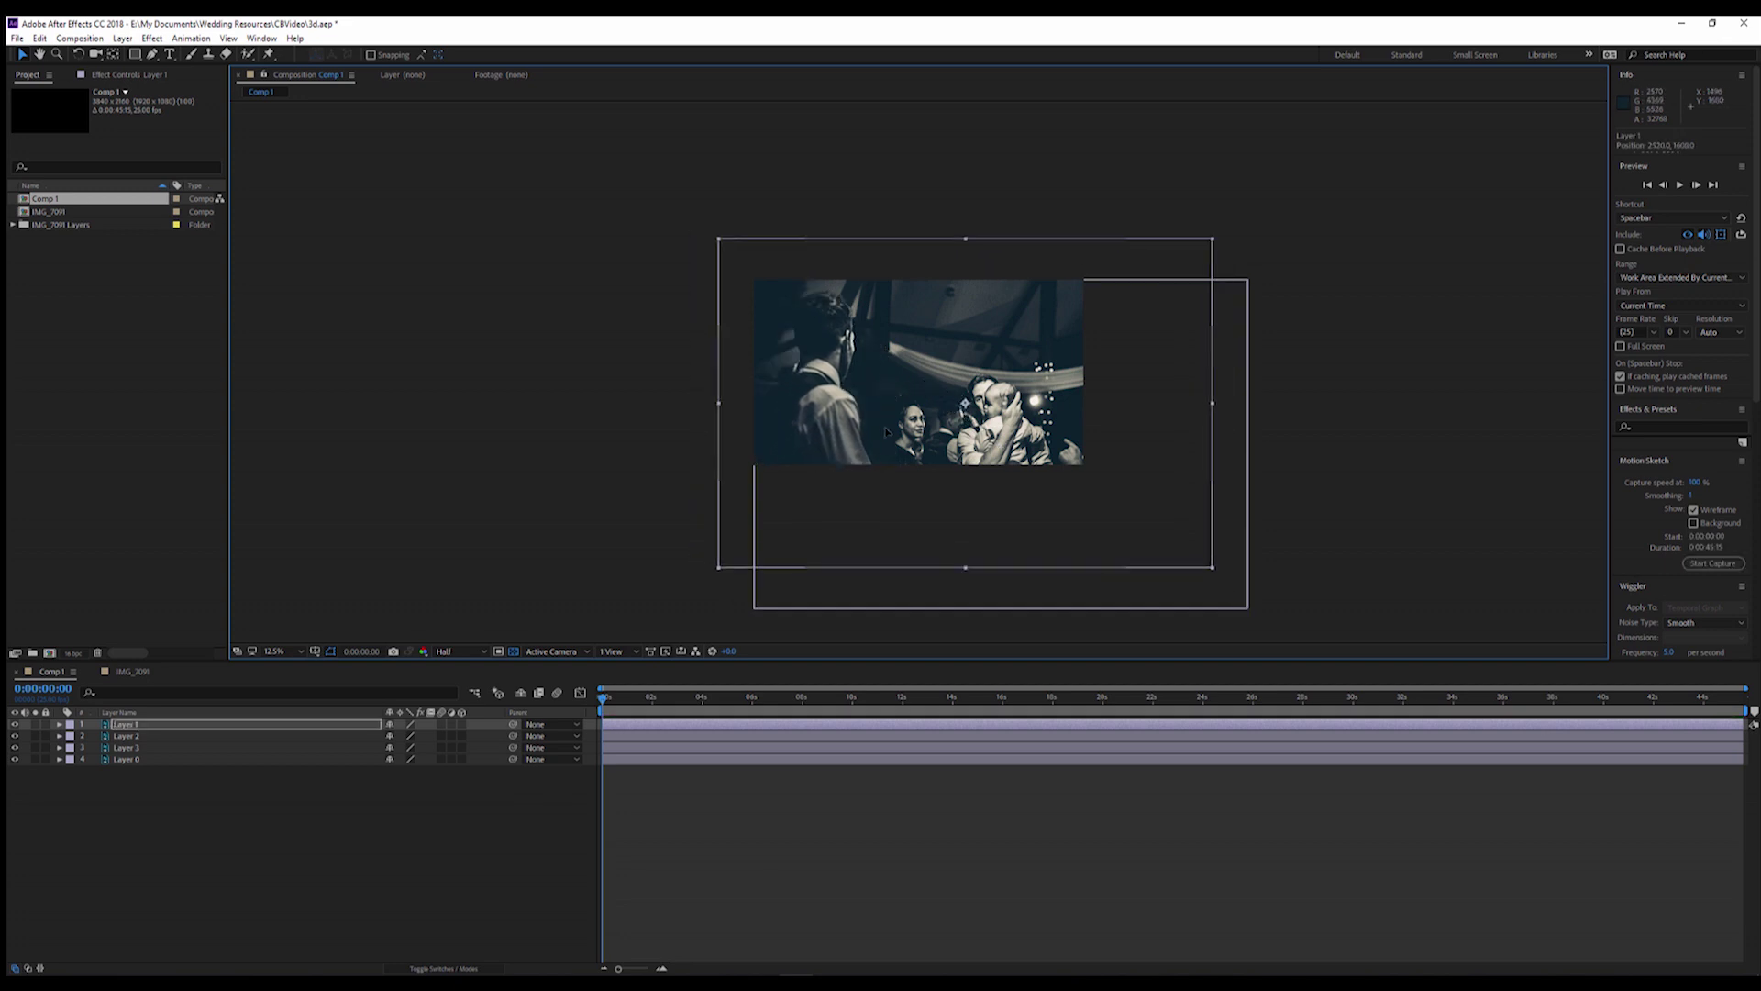
Scale all four layers down together, centre them, then scale up to about 72%
left_click(419, 580)
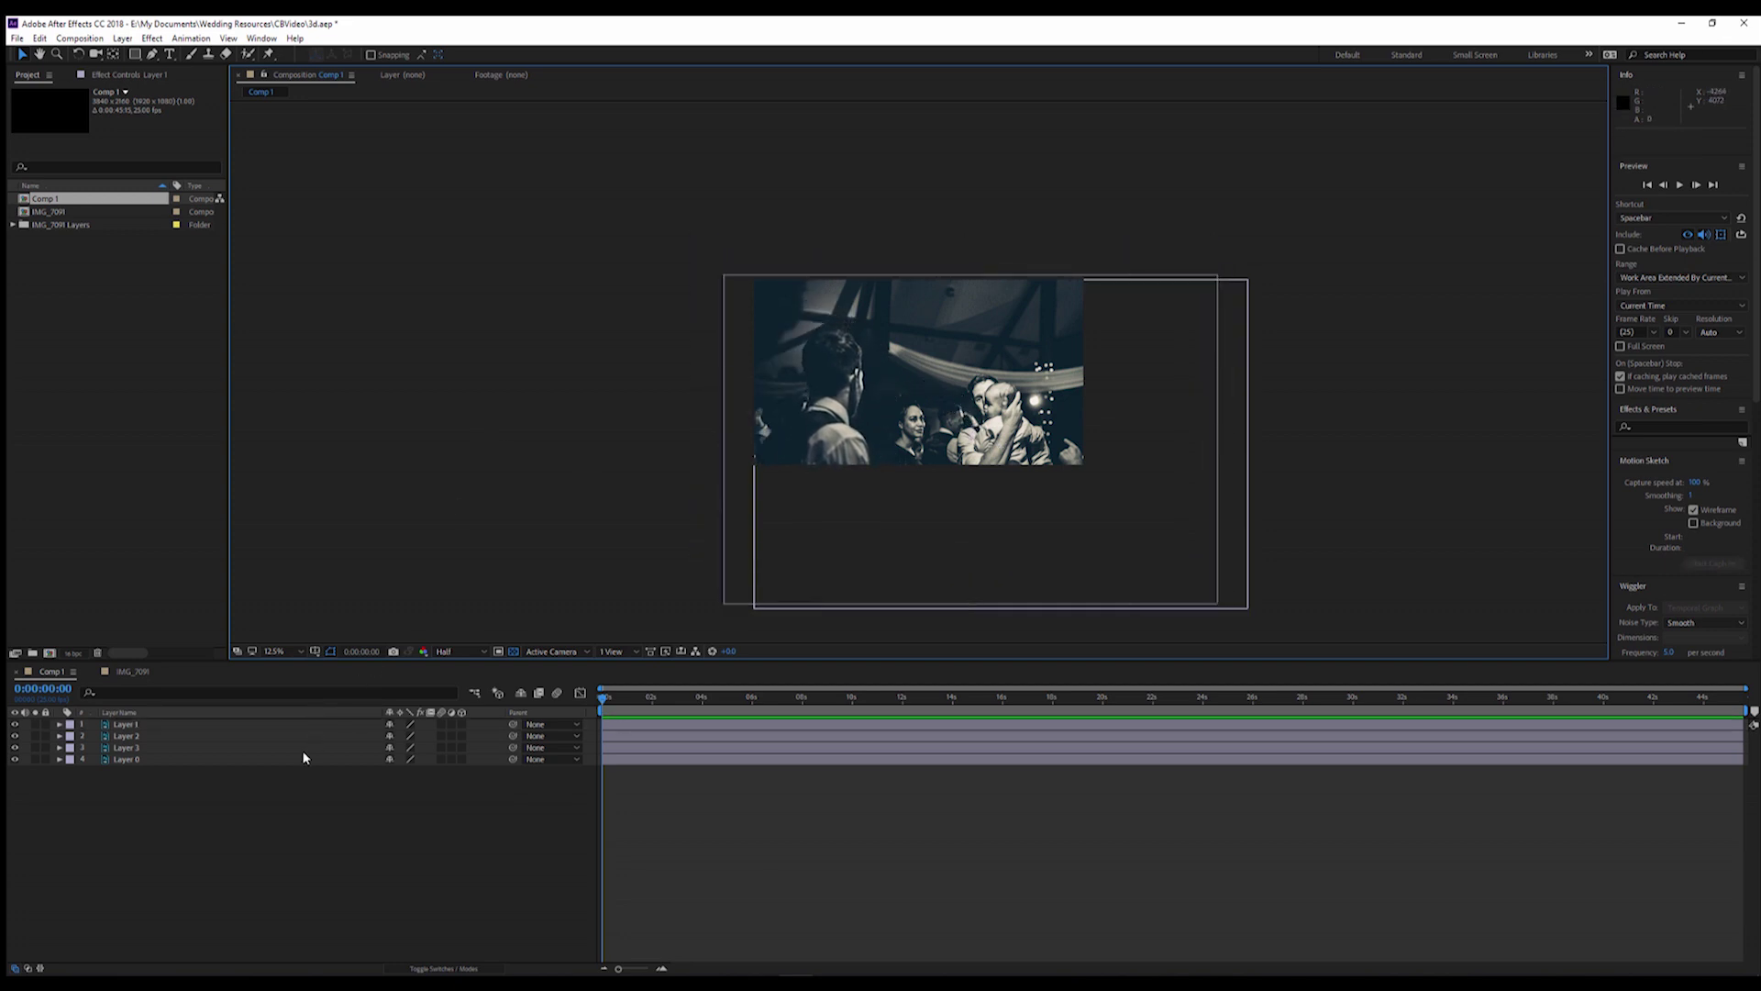
left_click(238, 845)
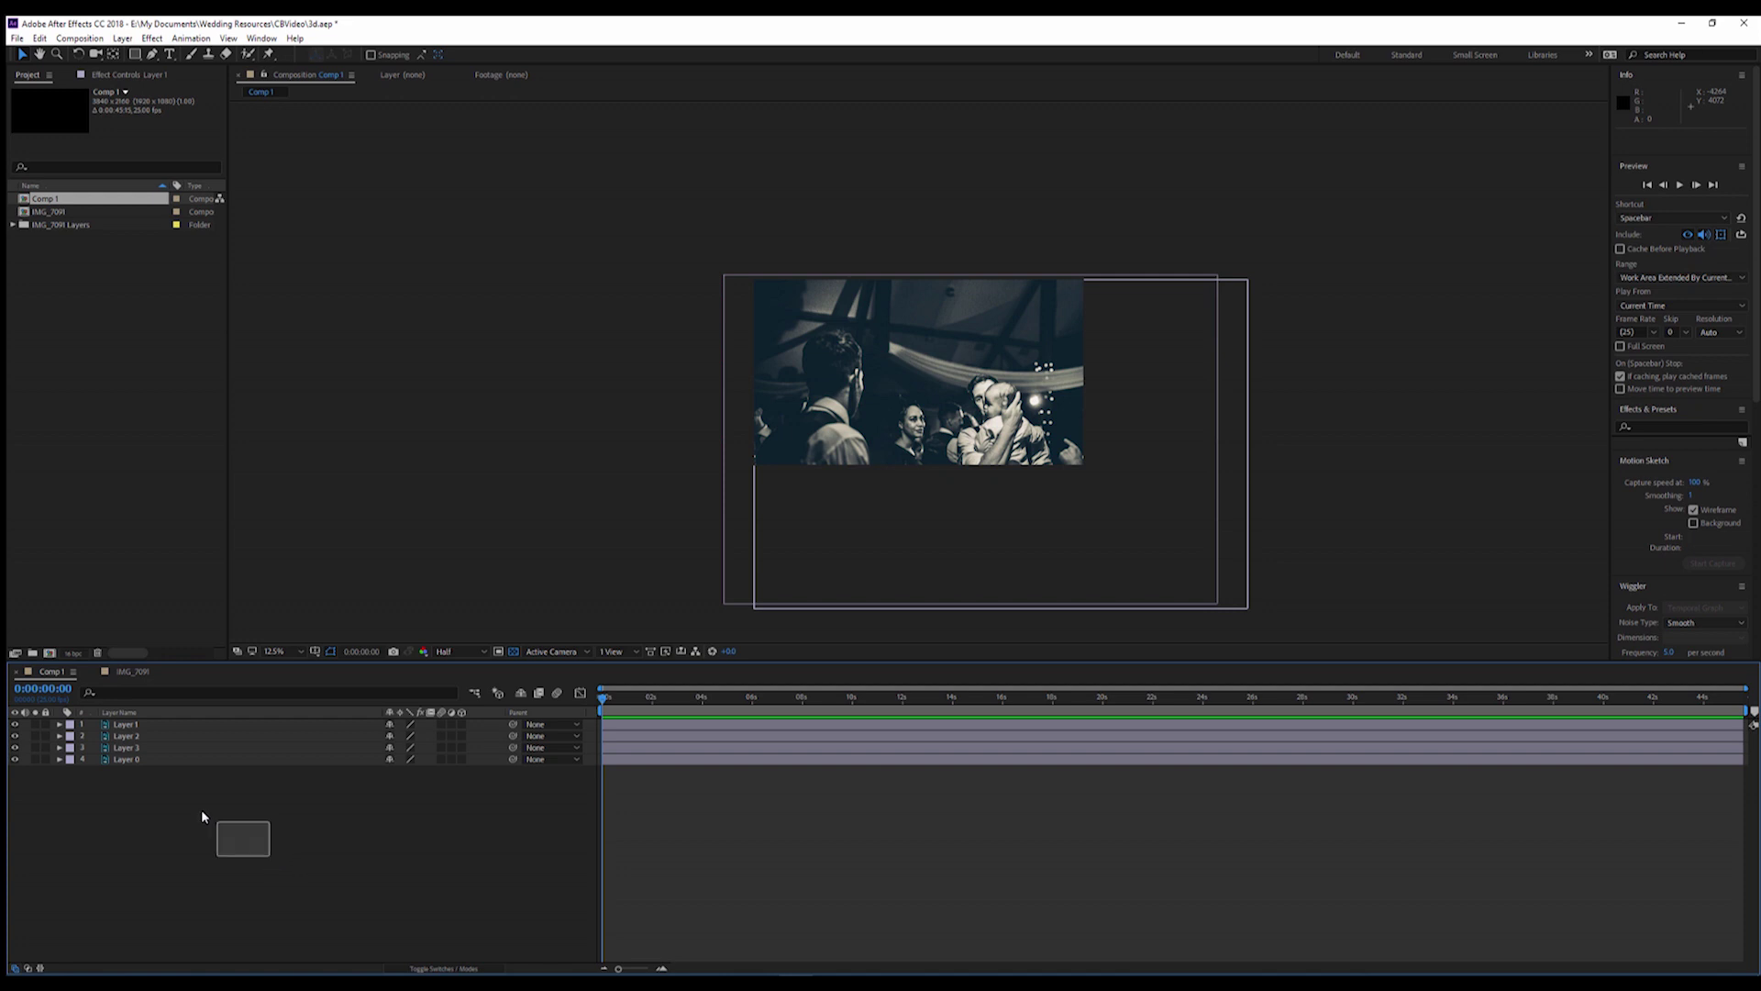
left_click_drag(202, 816, 151, 734)
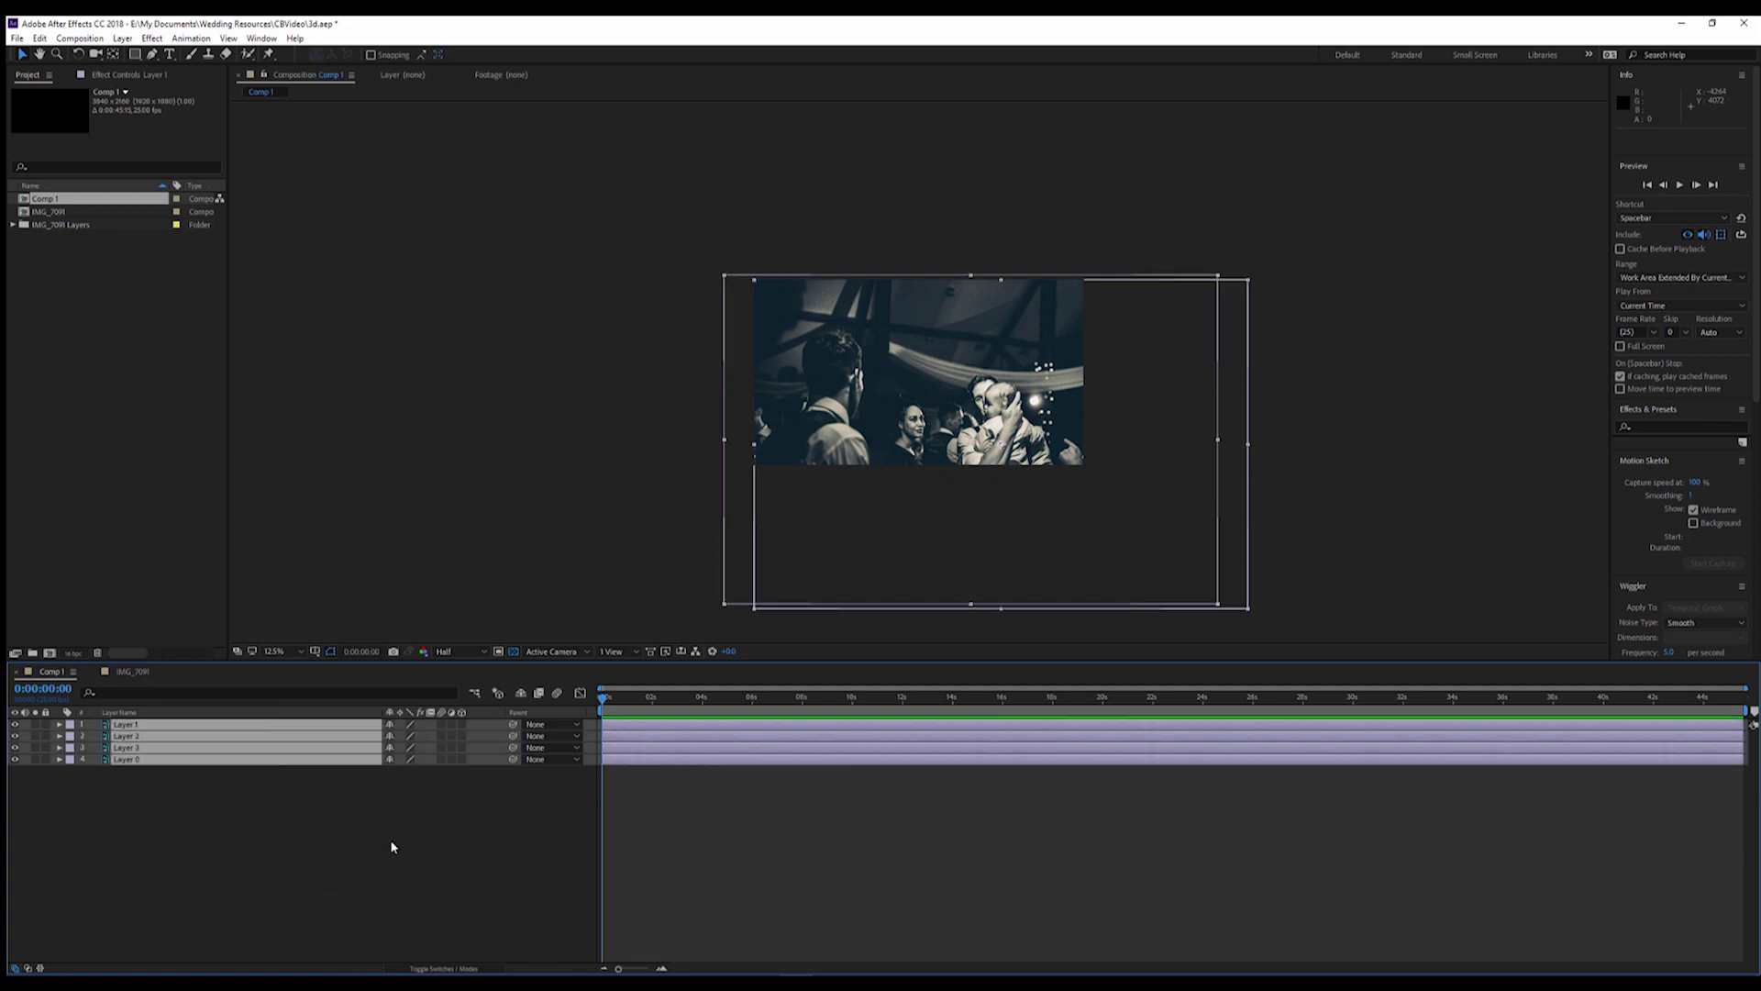
key("s")
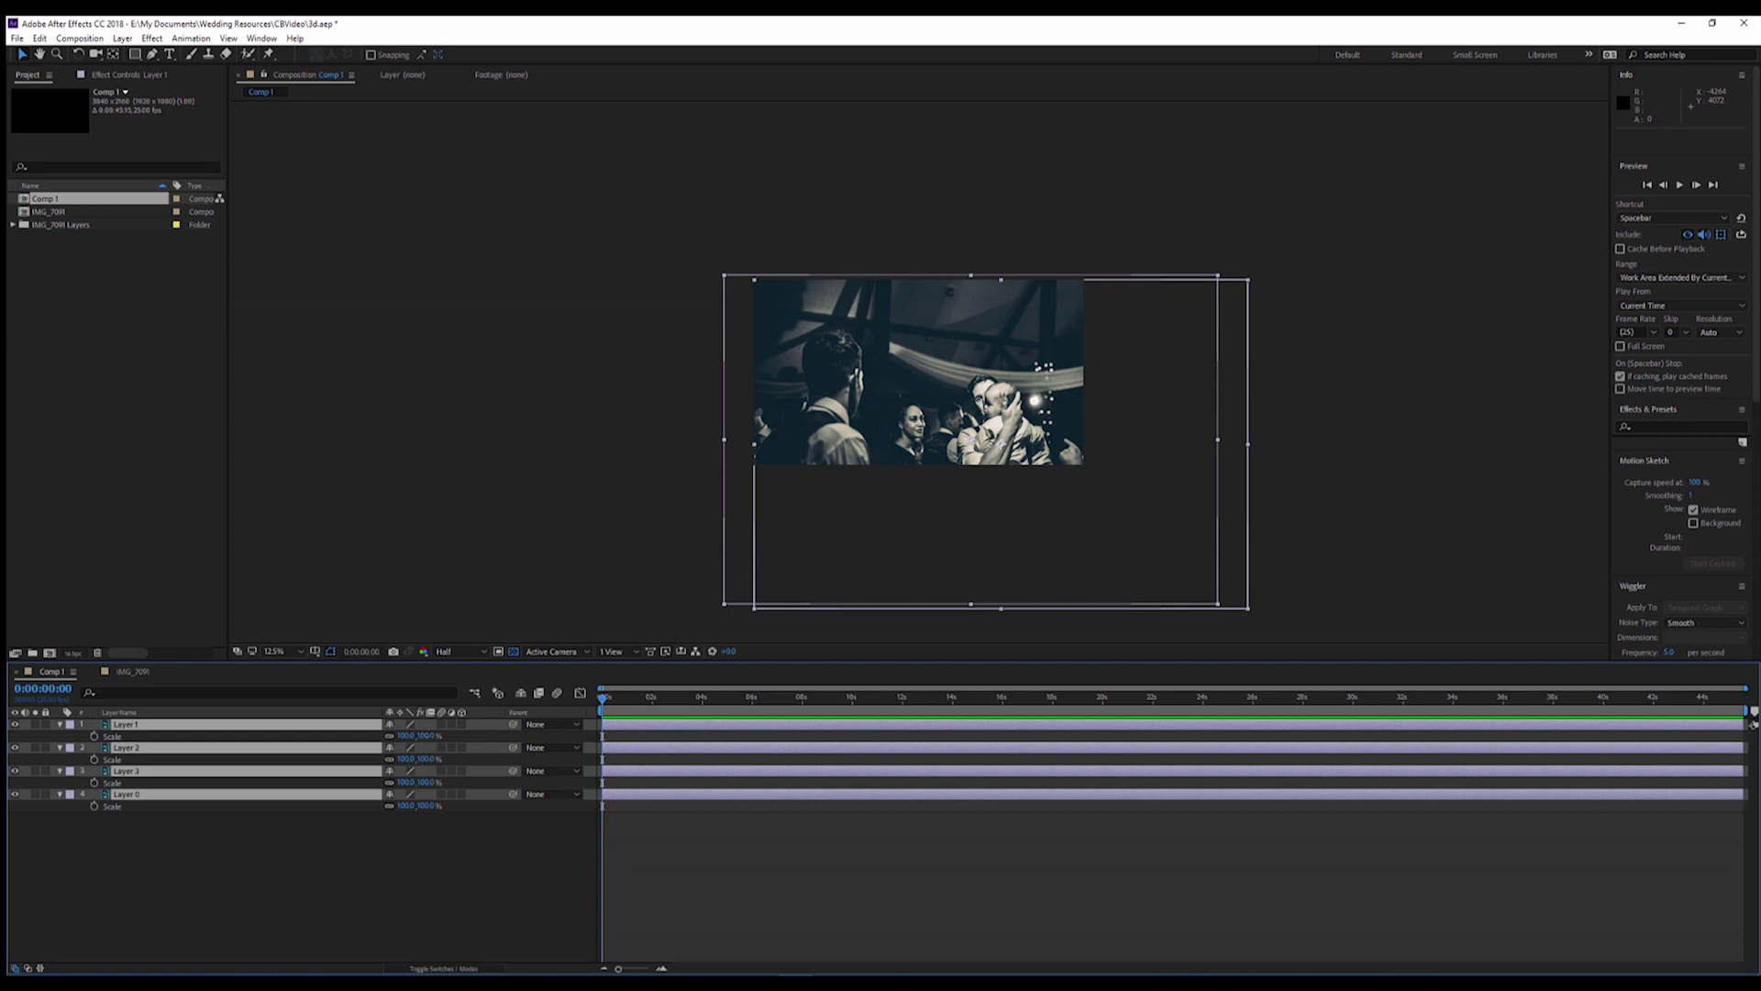
left_click_drag(427, 739, 370, 740)
left_click_drag(1000, 433, 916, 365)
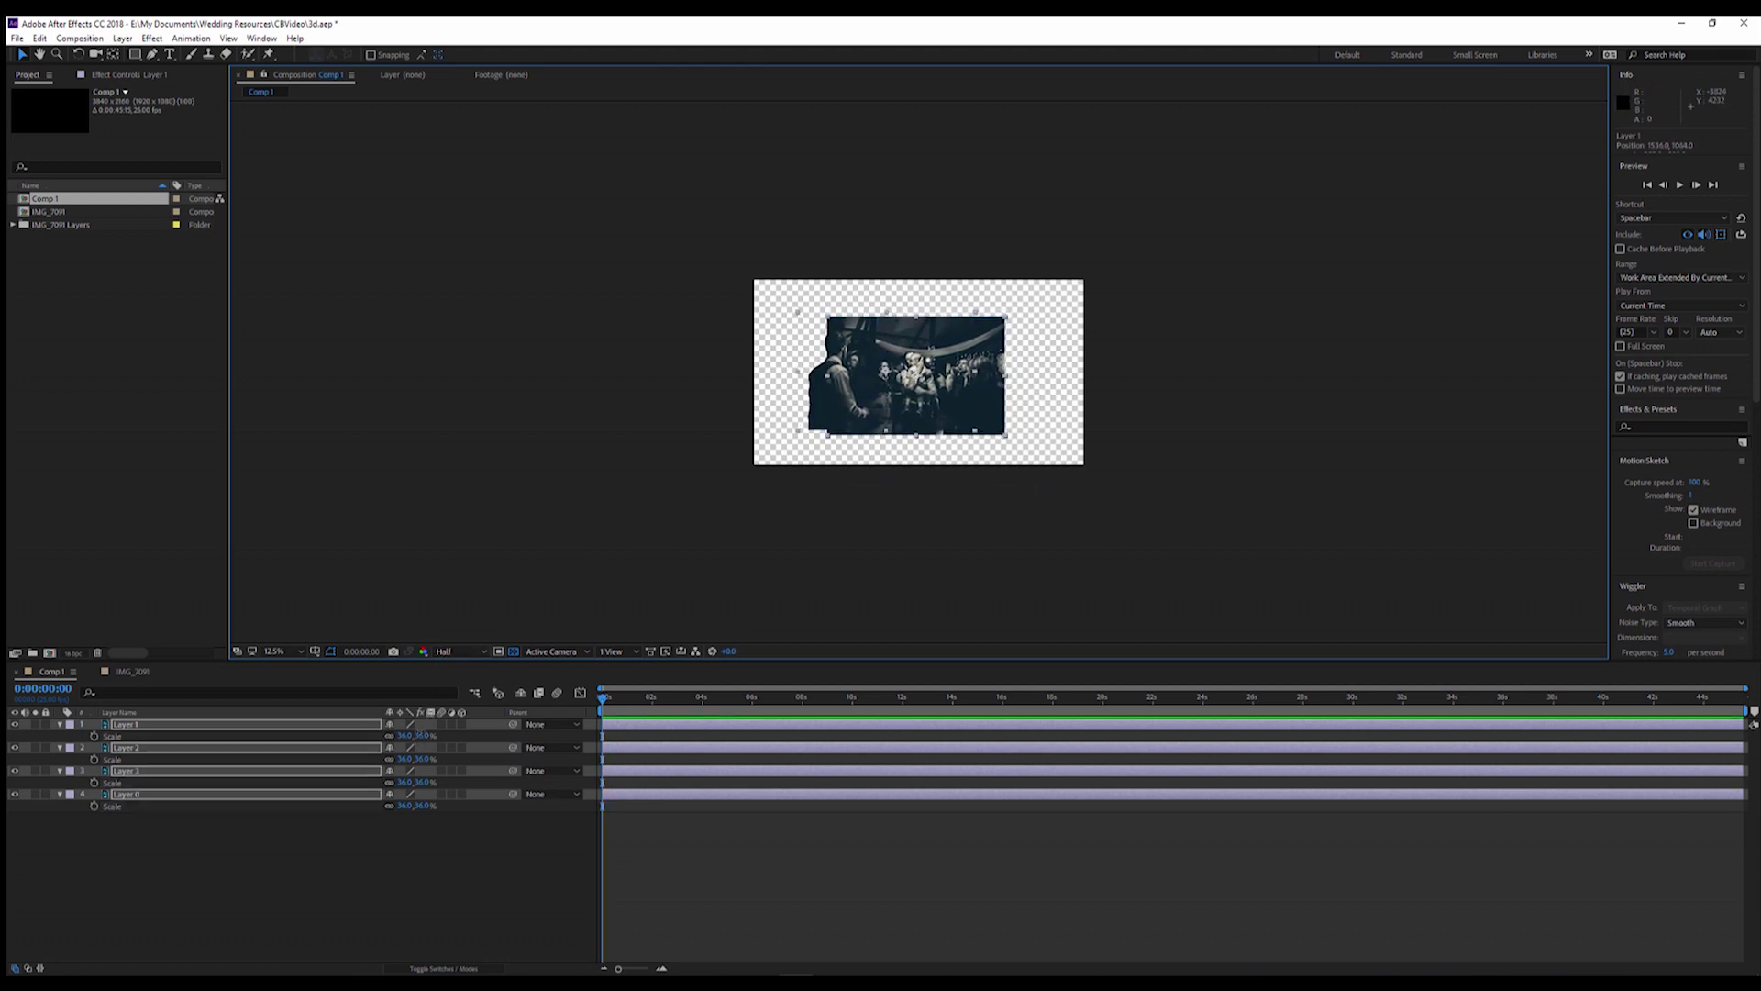
left_click_drag(404, 736, 448, 735)
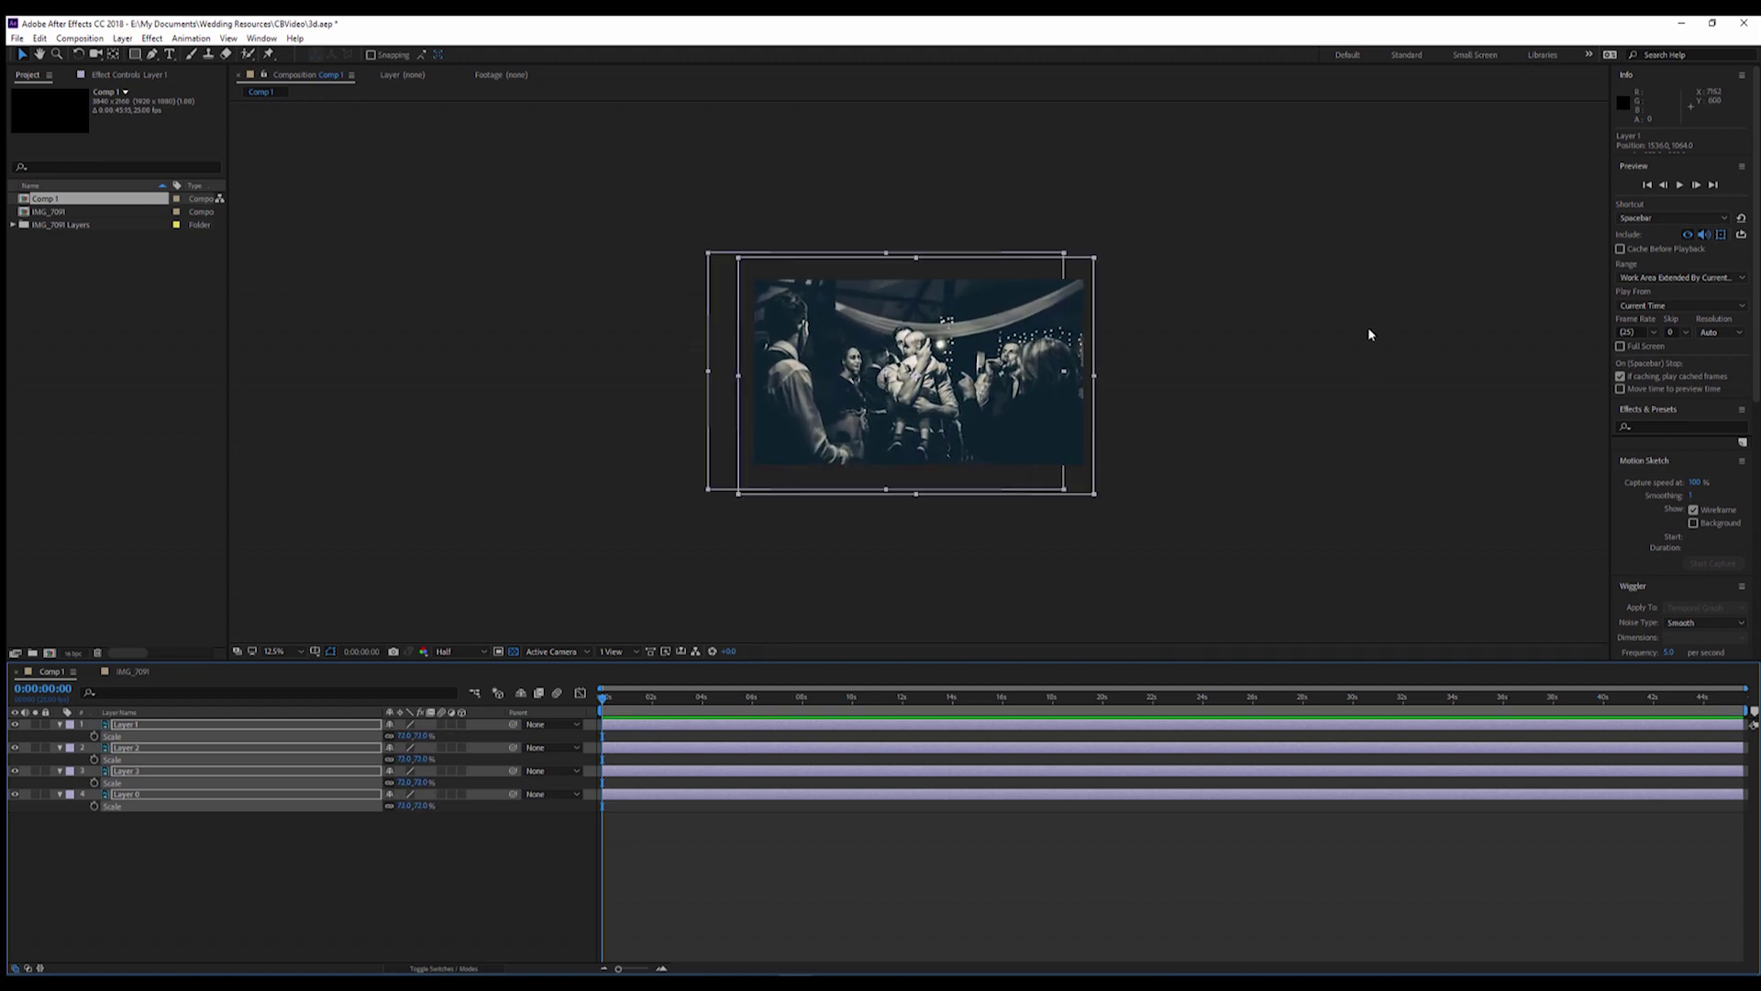
left_click(1231, 404)
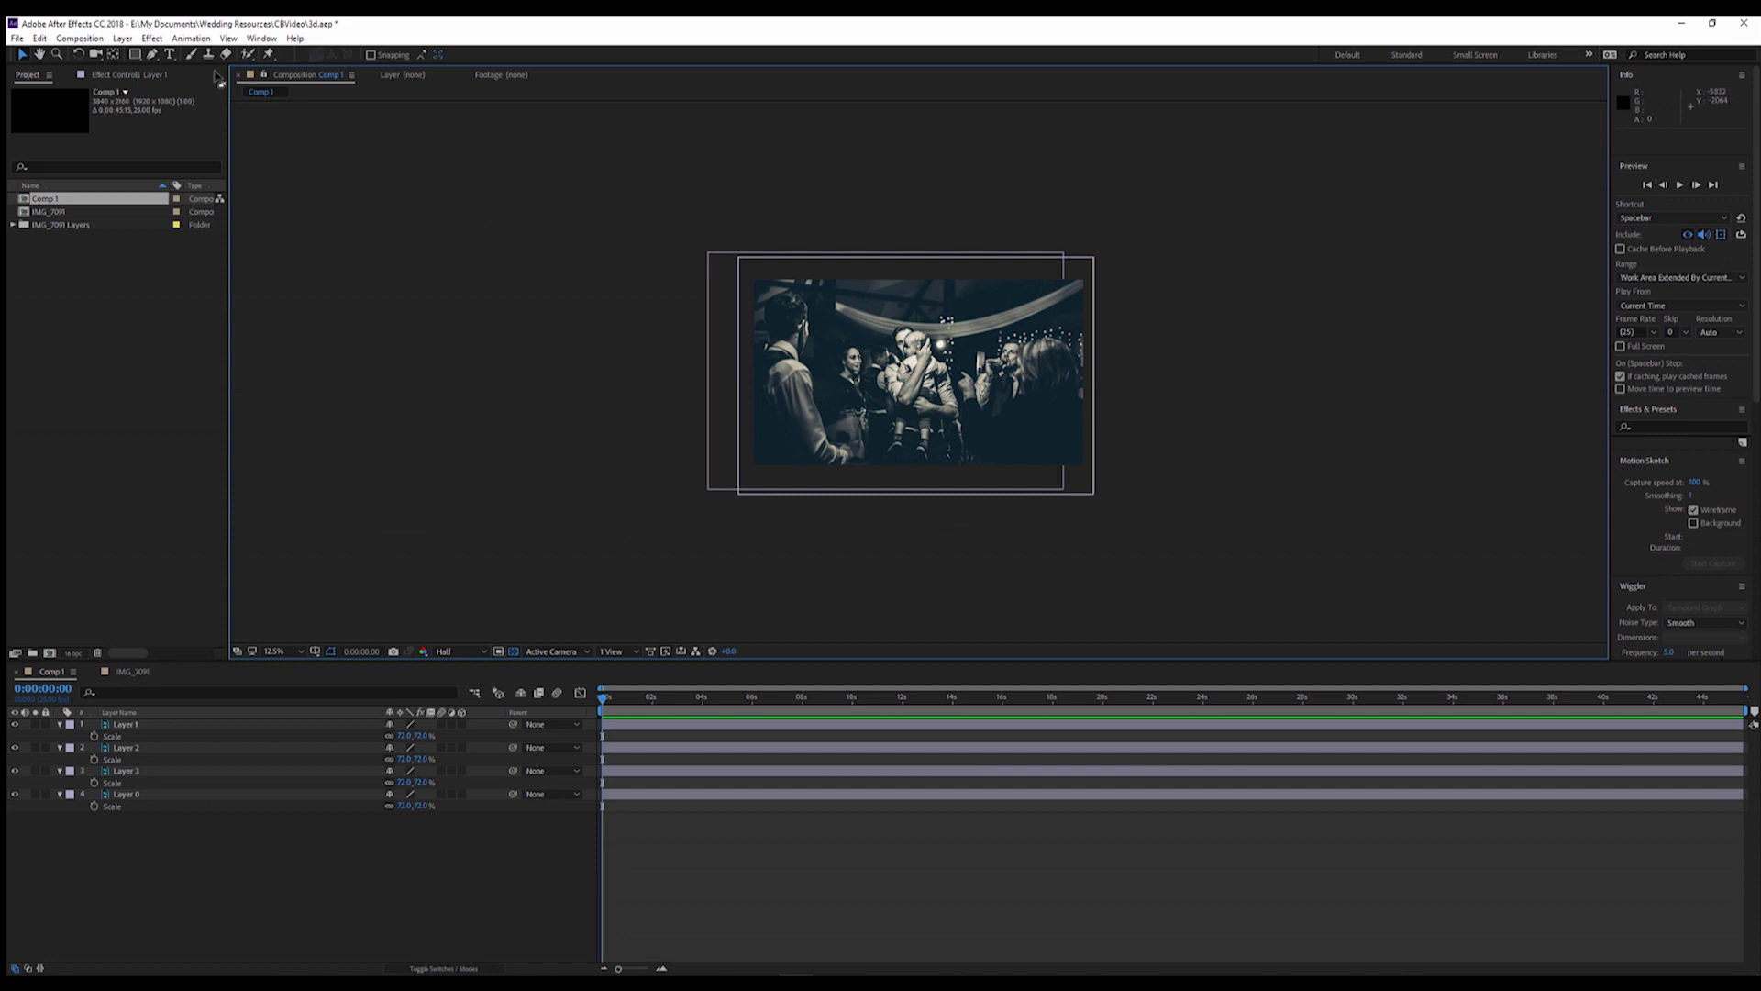
Add a new Camera 1 using the 35mm lens preset and dismiss the 2D-layers warning
left_click(129, 41)
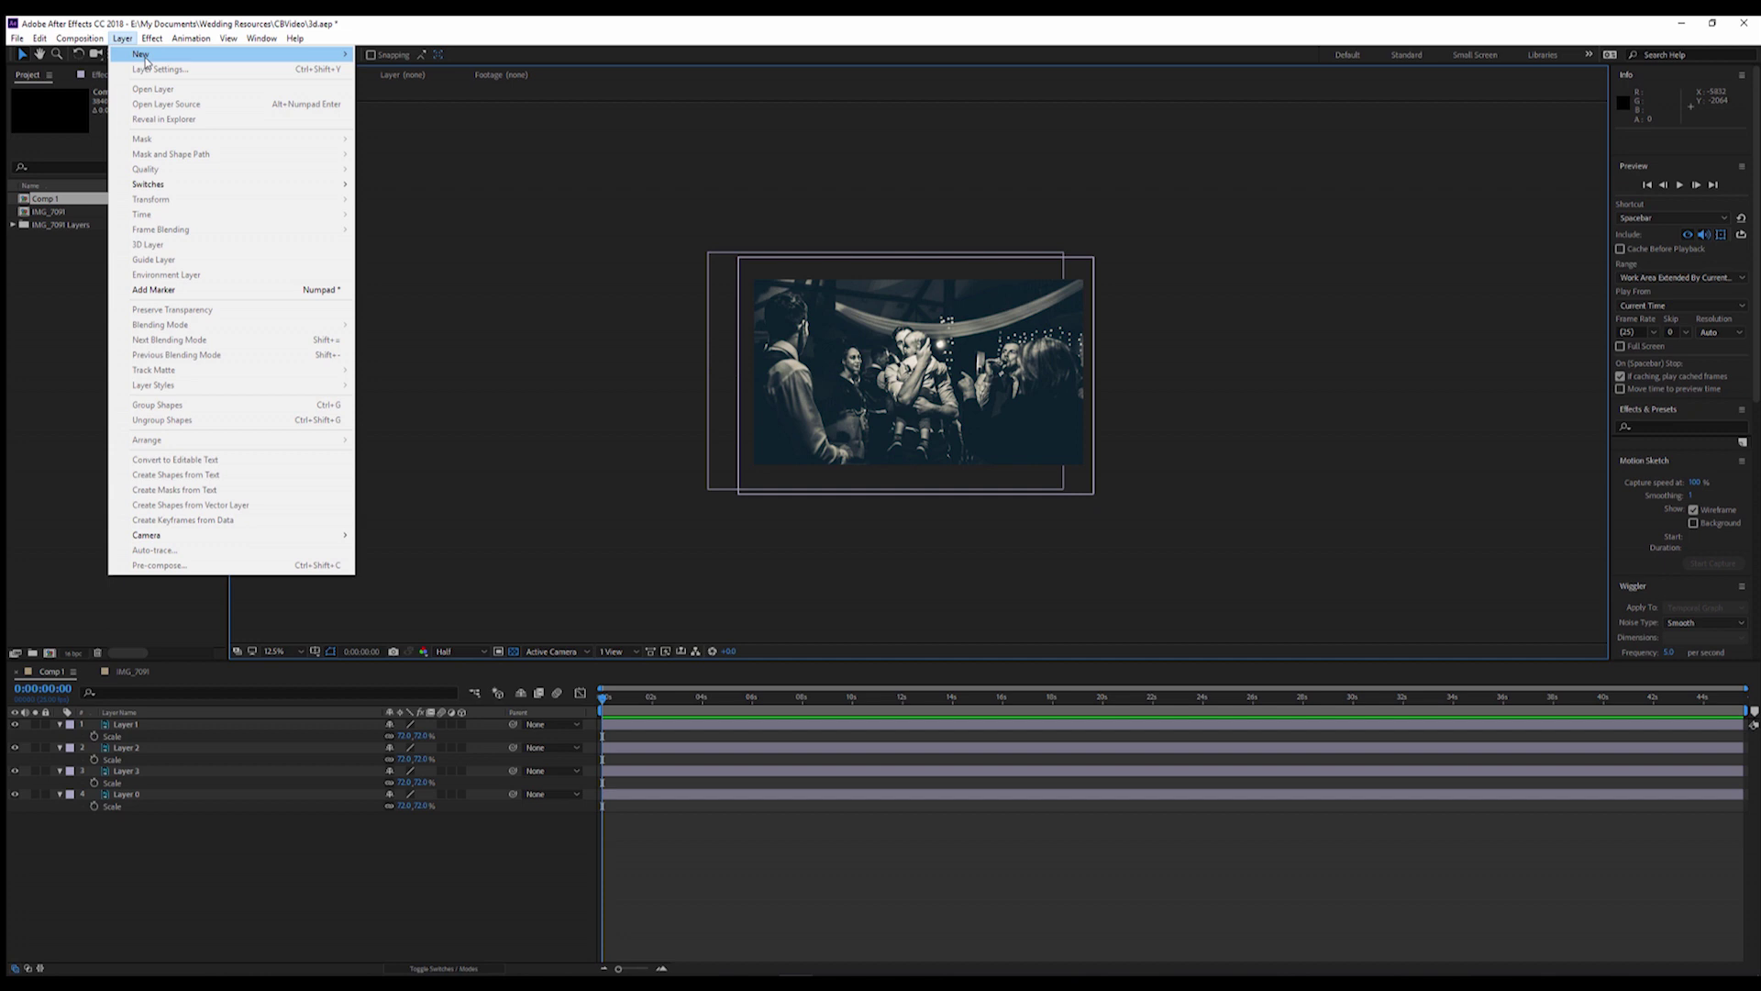
mouse_move(149, 58)
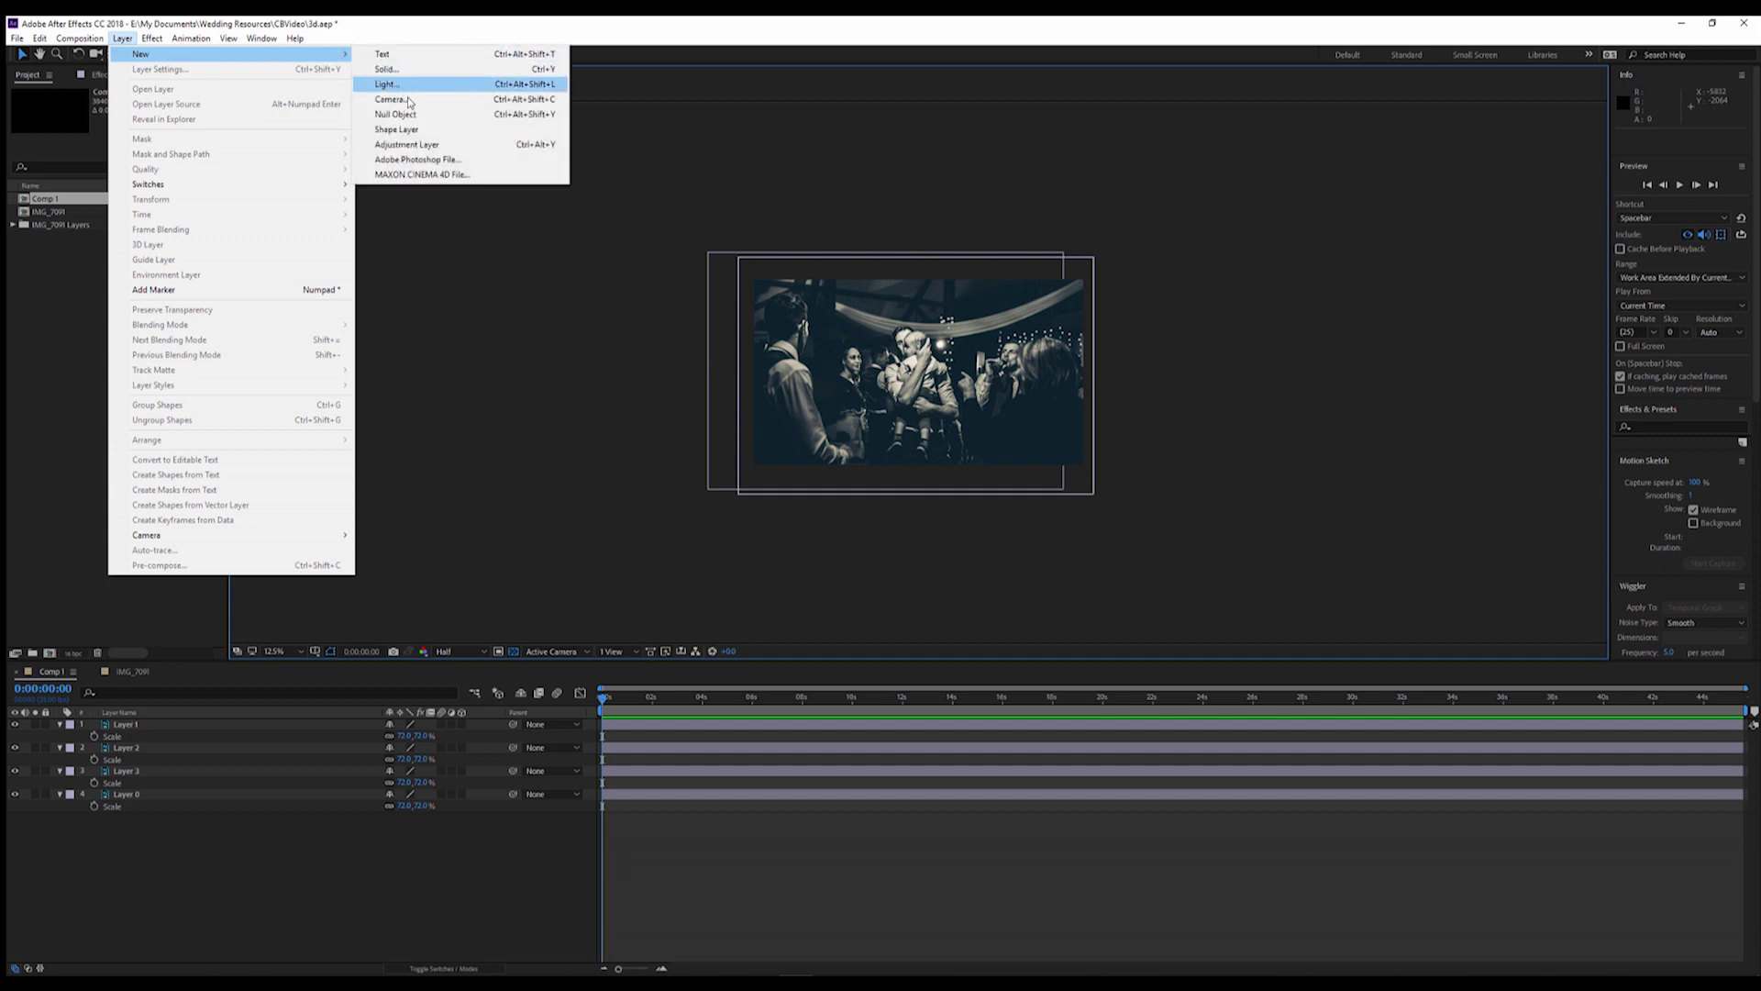
left_click(392, 99)
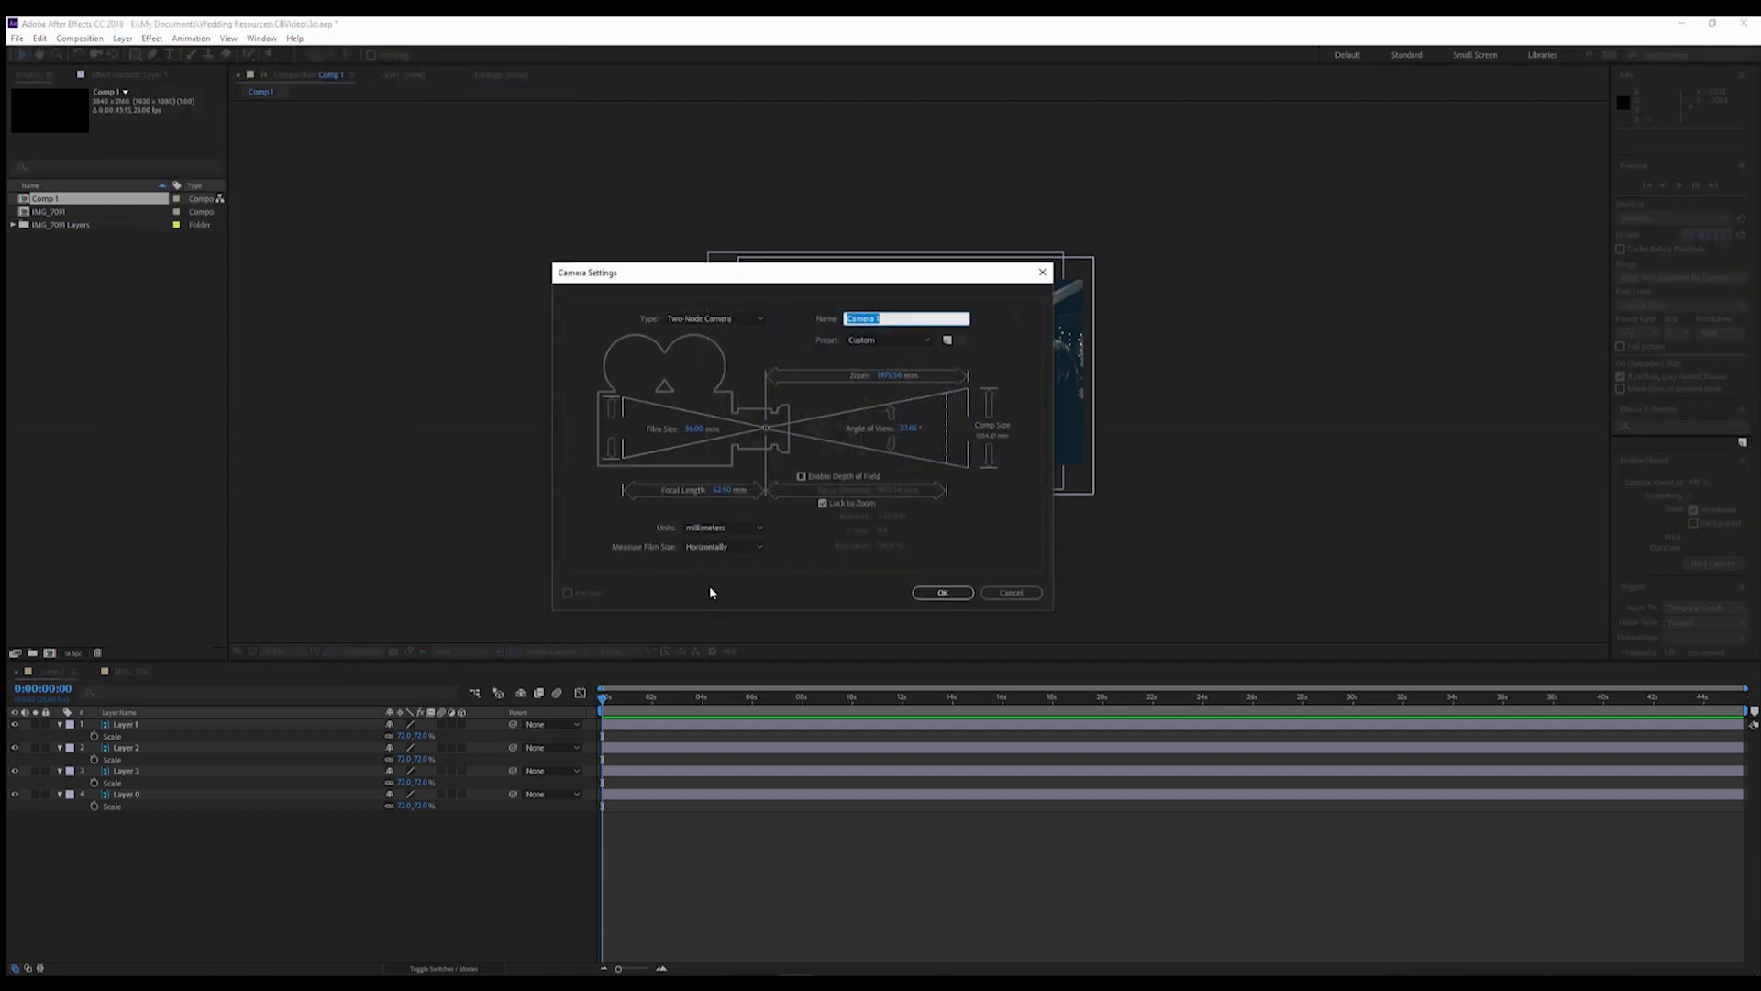
left_click(914, 342)
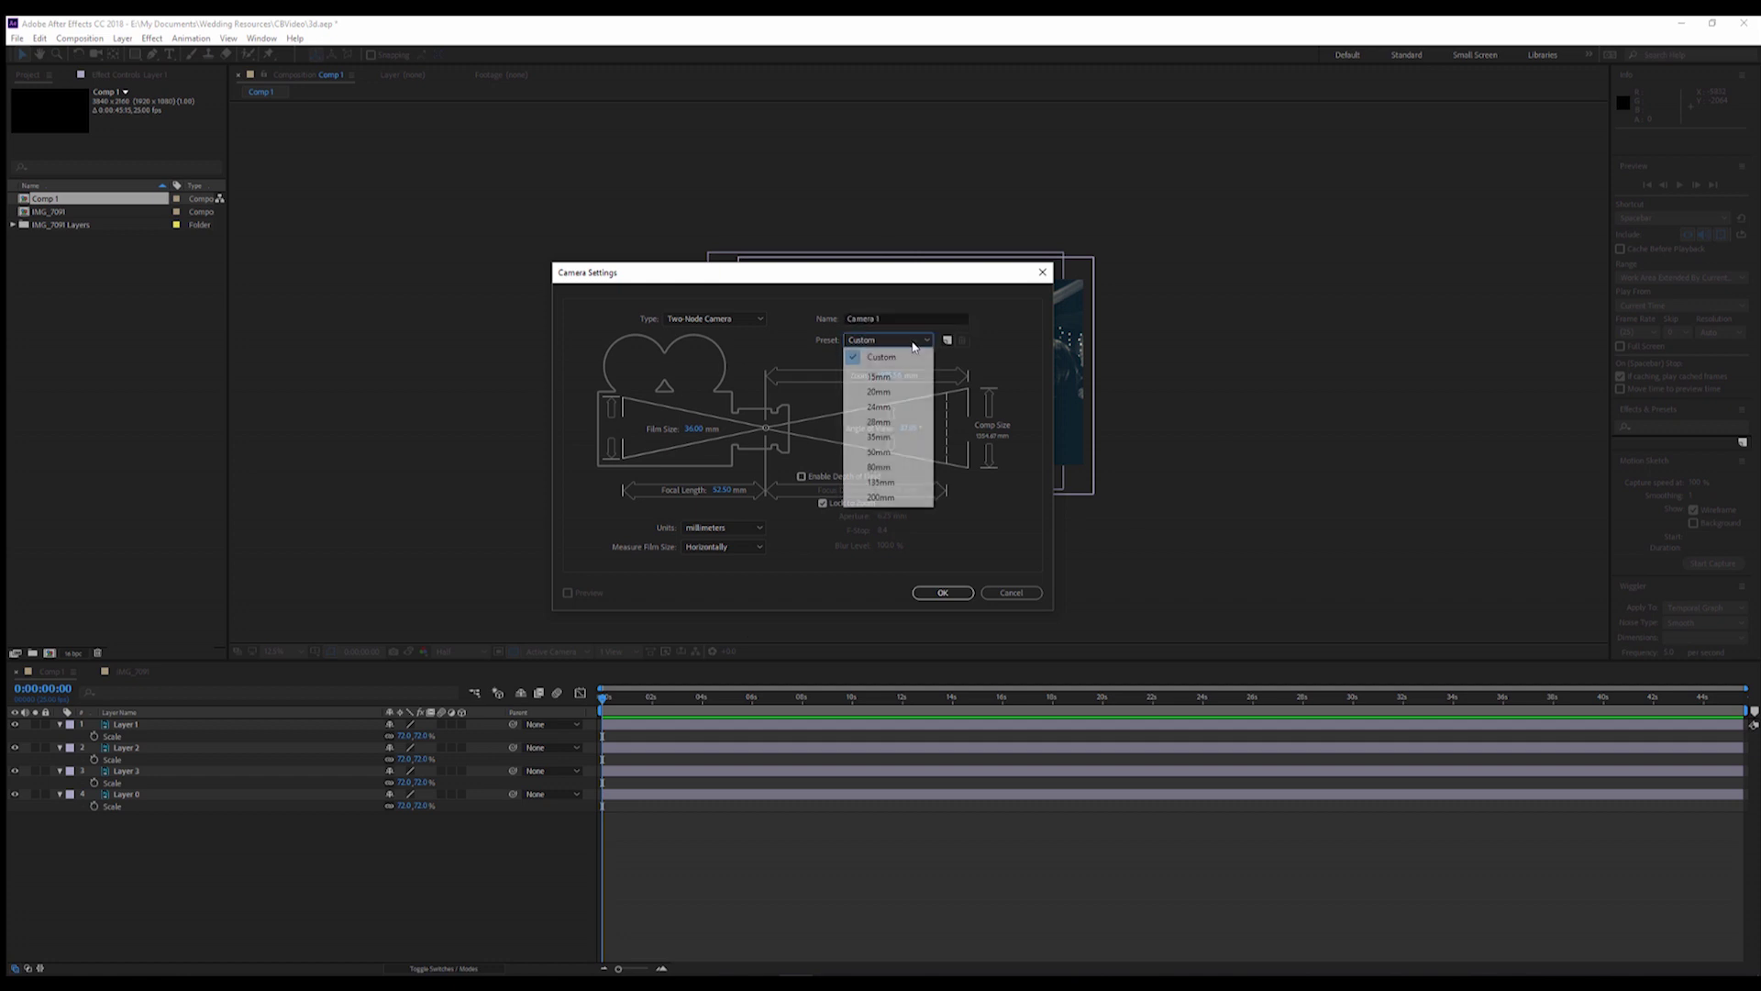
left_click(886, 438)
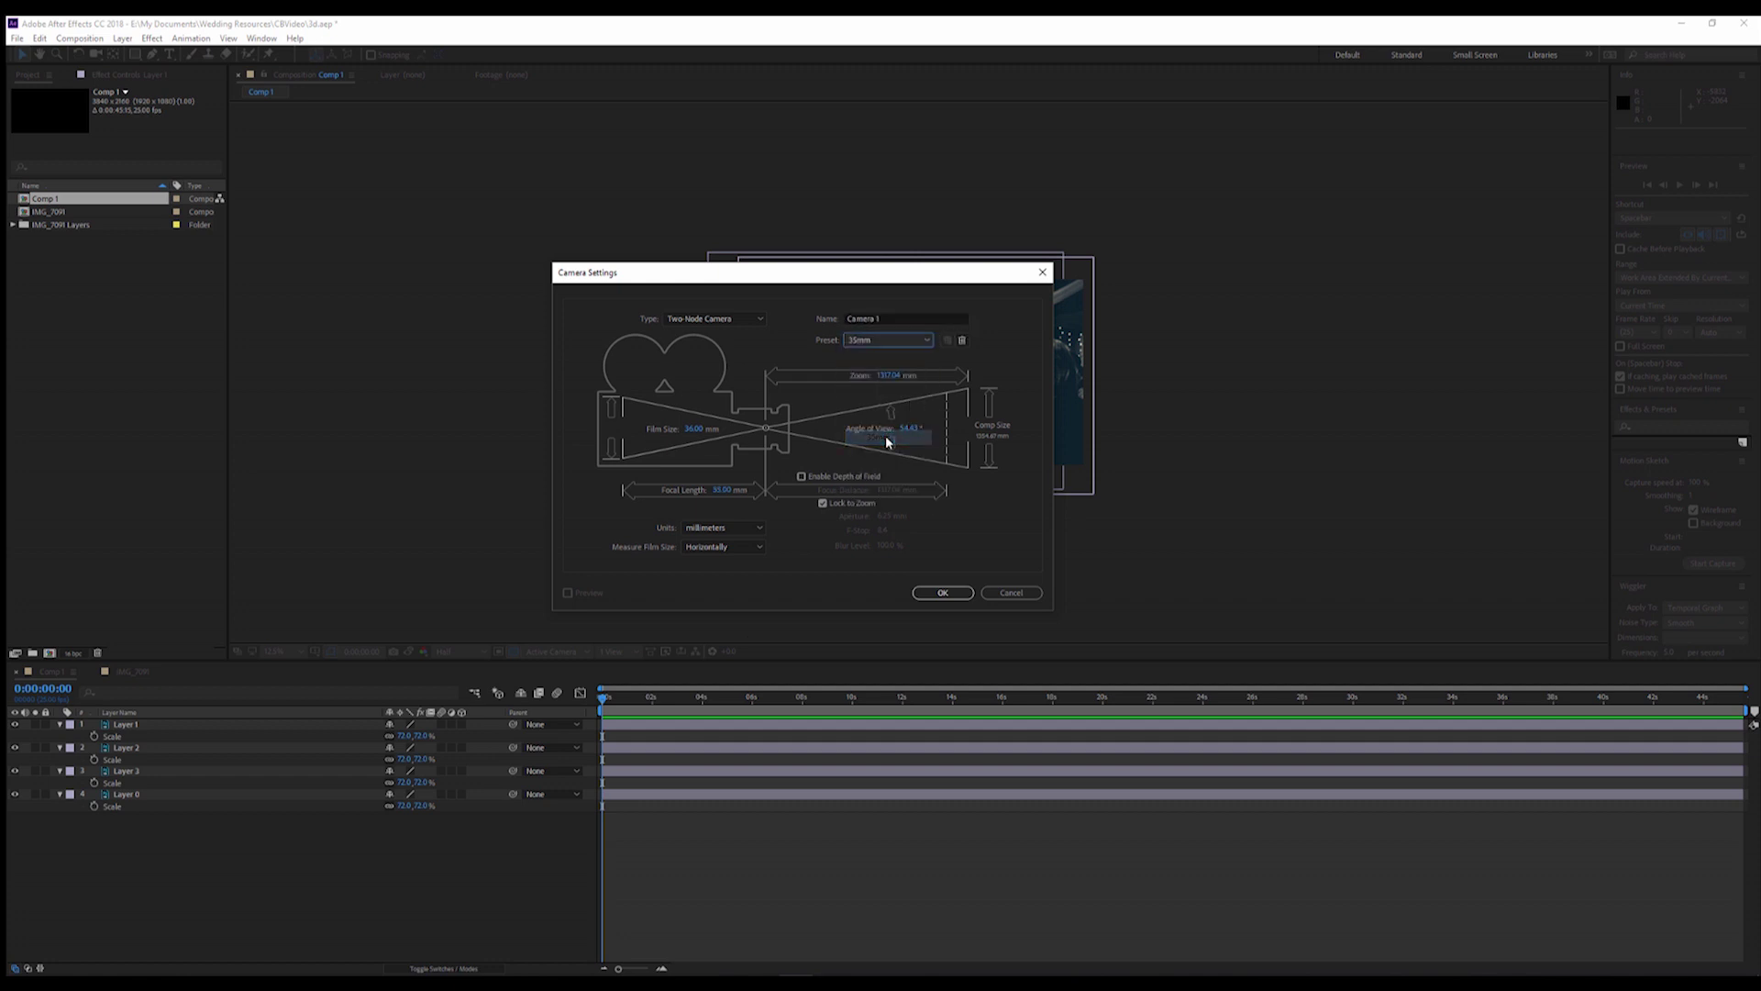
left_click(941, 594)
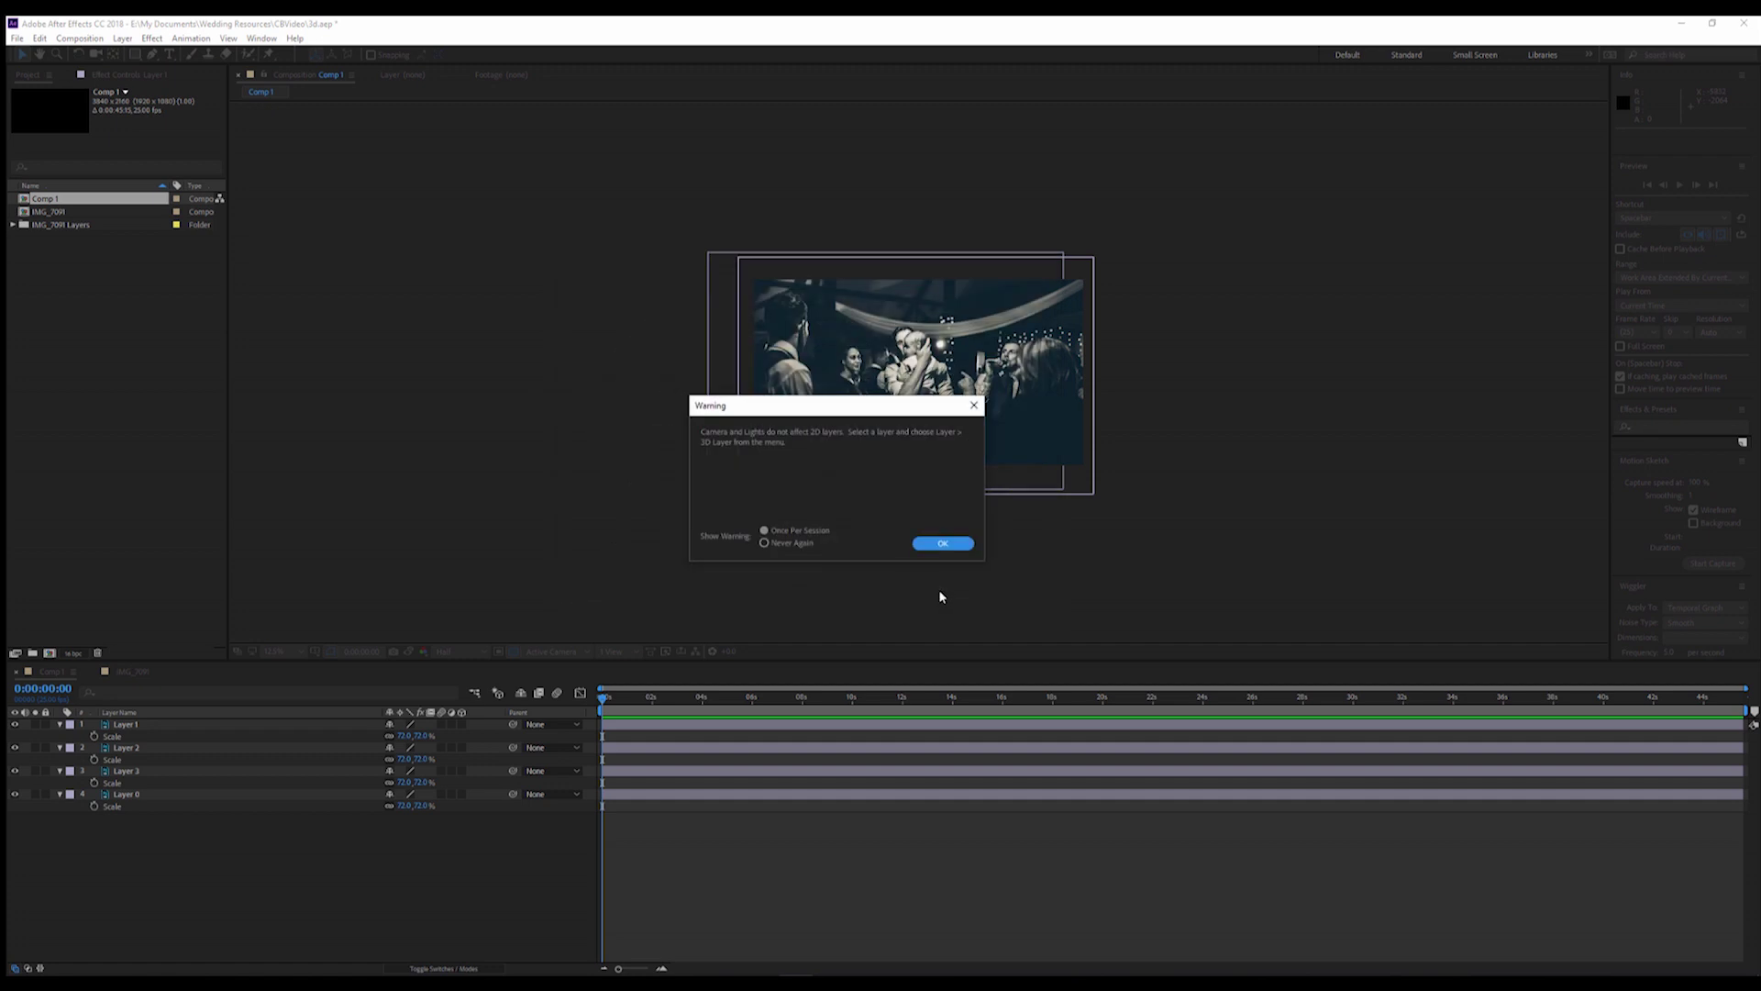
left_click(951, 545)
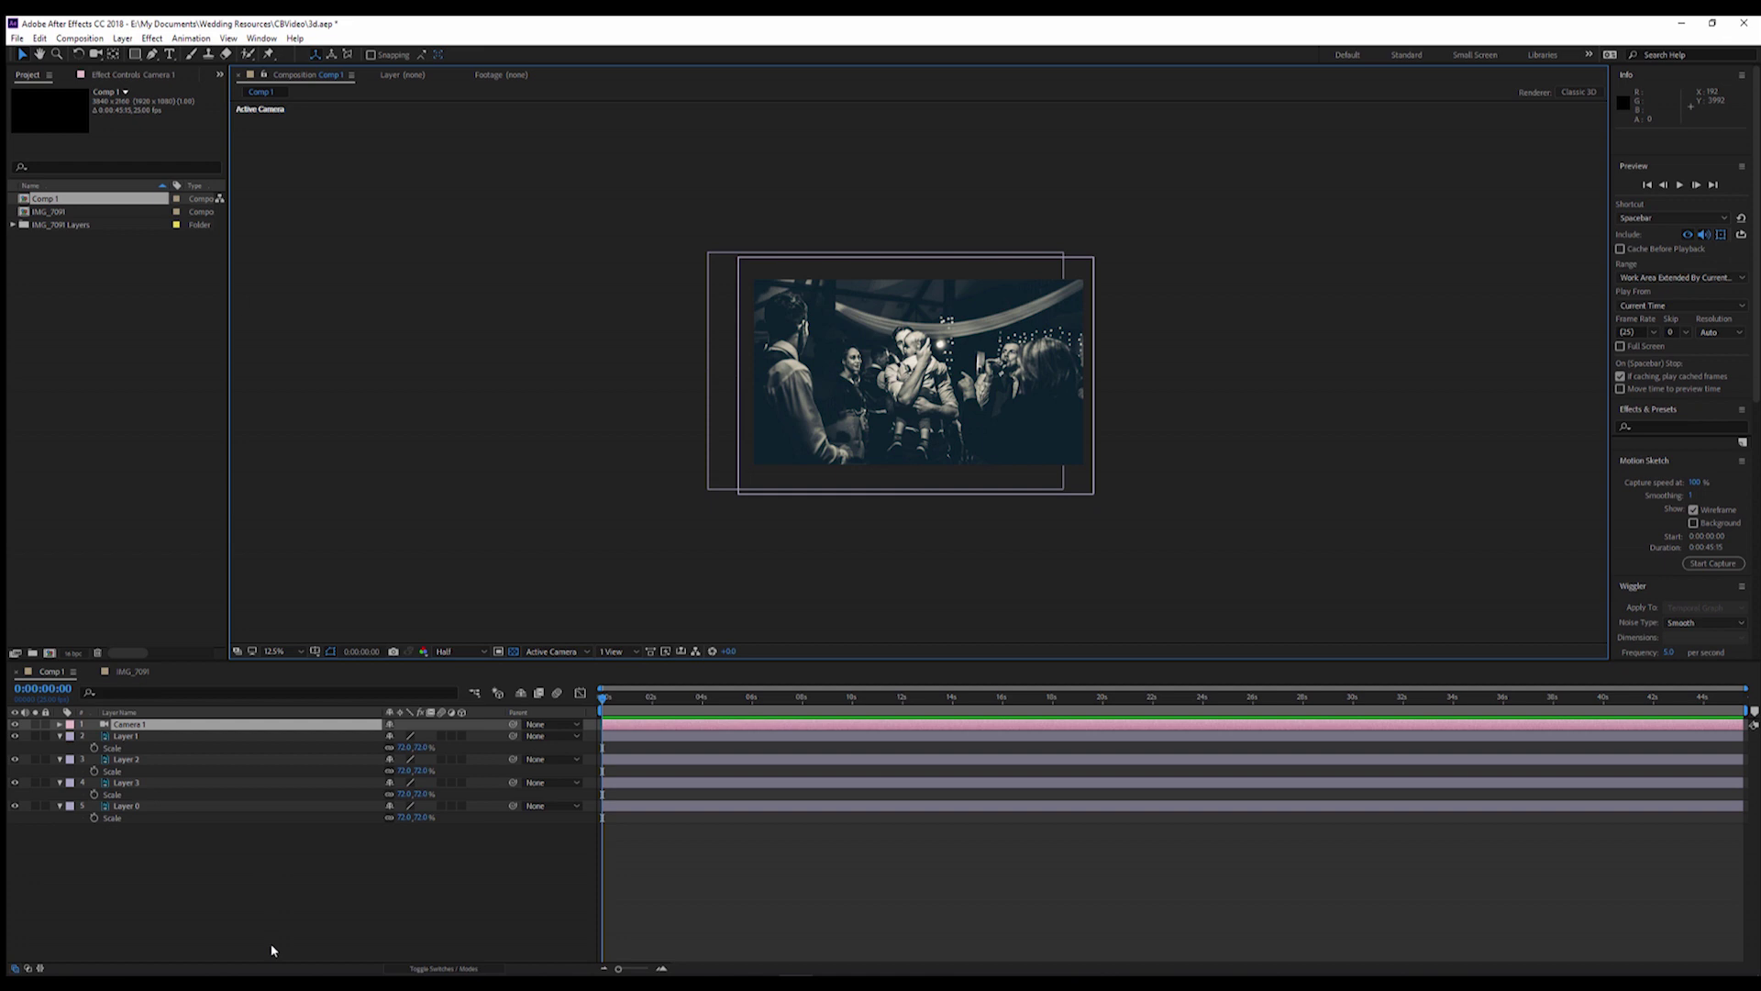
Turn on the 3D Layer switch for Layers 1, 2, 3 and 0
left_click(462, 737)
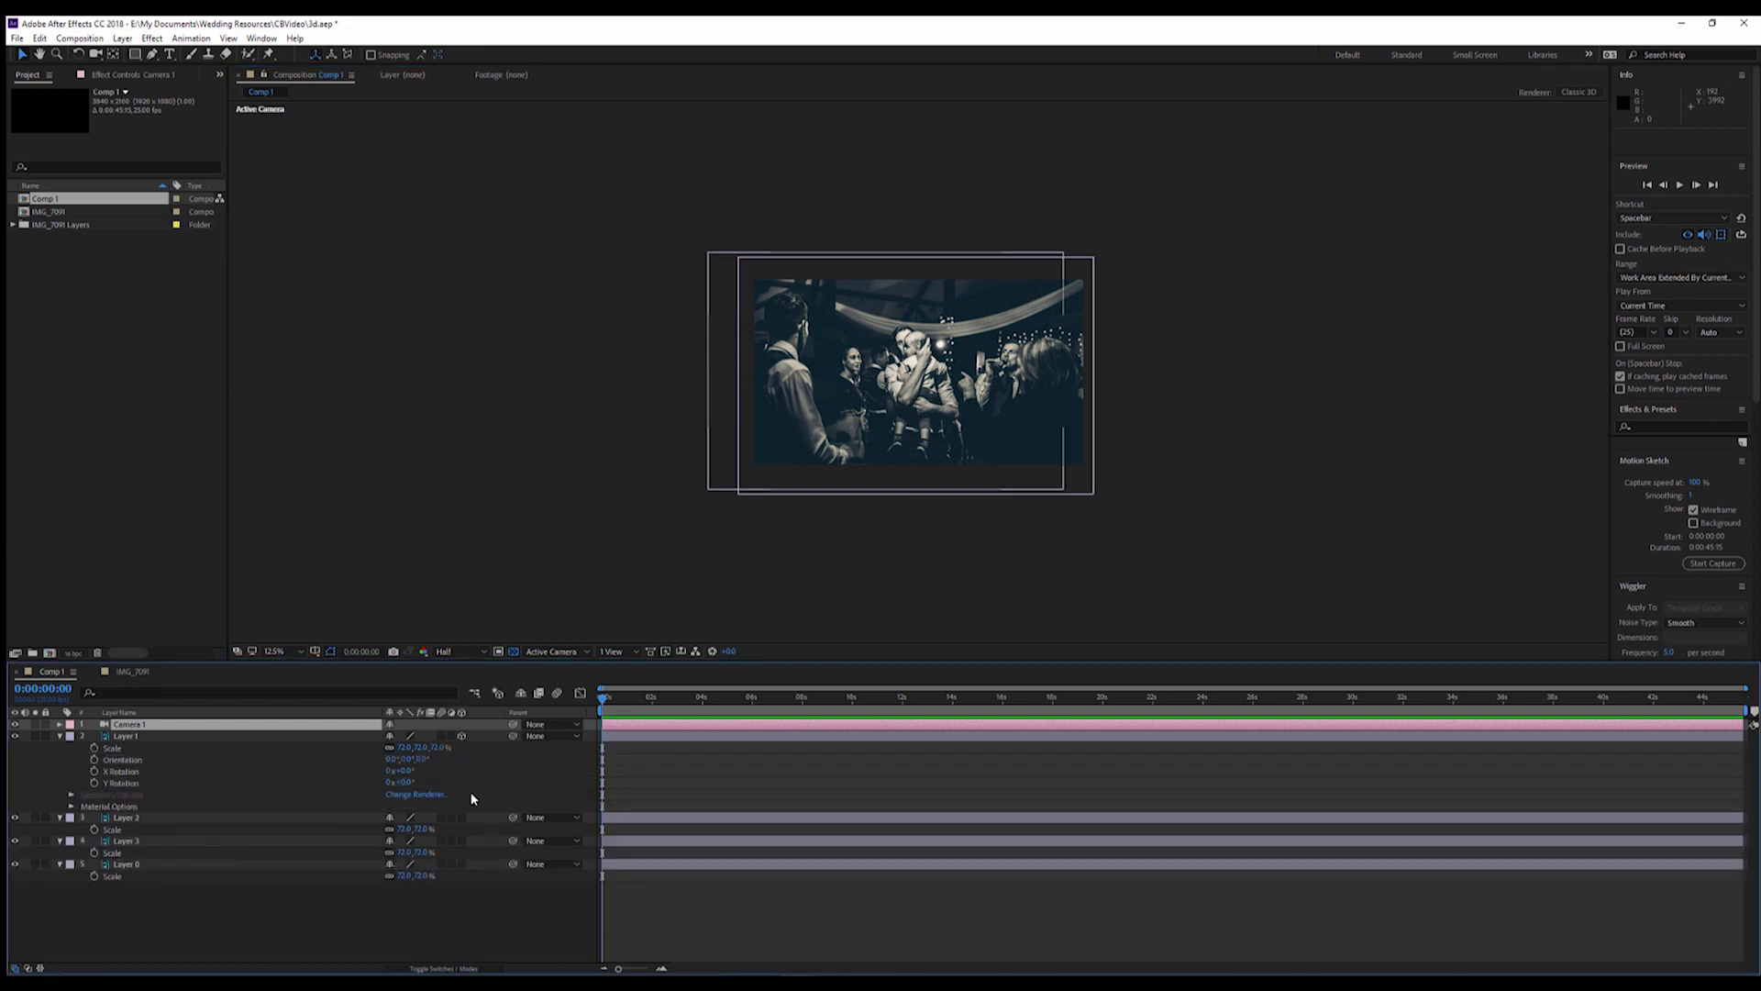
left_click(462, 819)
left_click(461, 899)
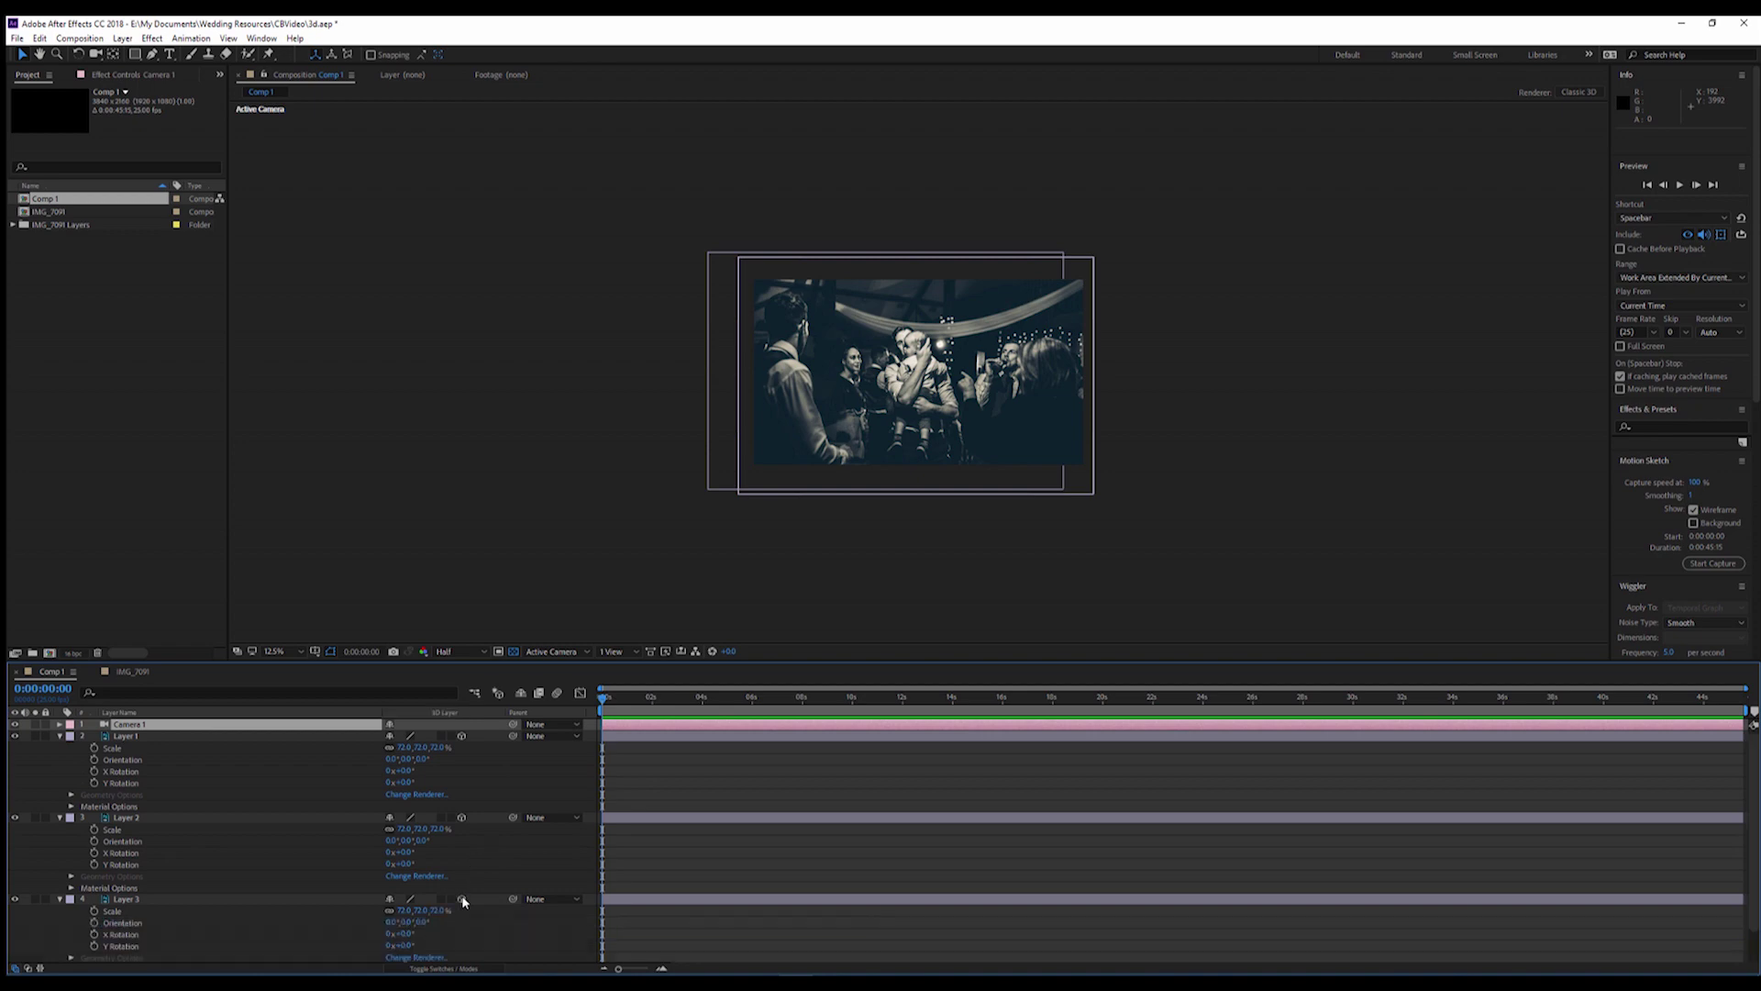
scroll(462, 925, "down", 1)
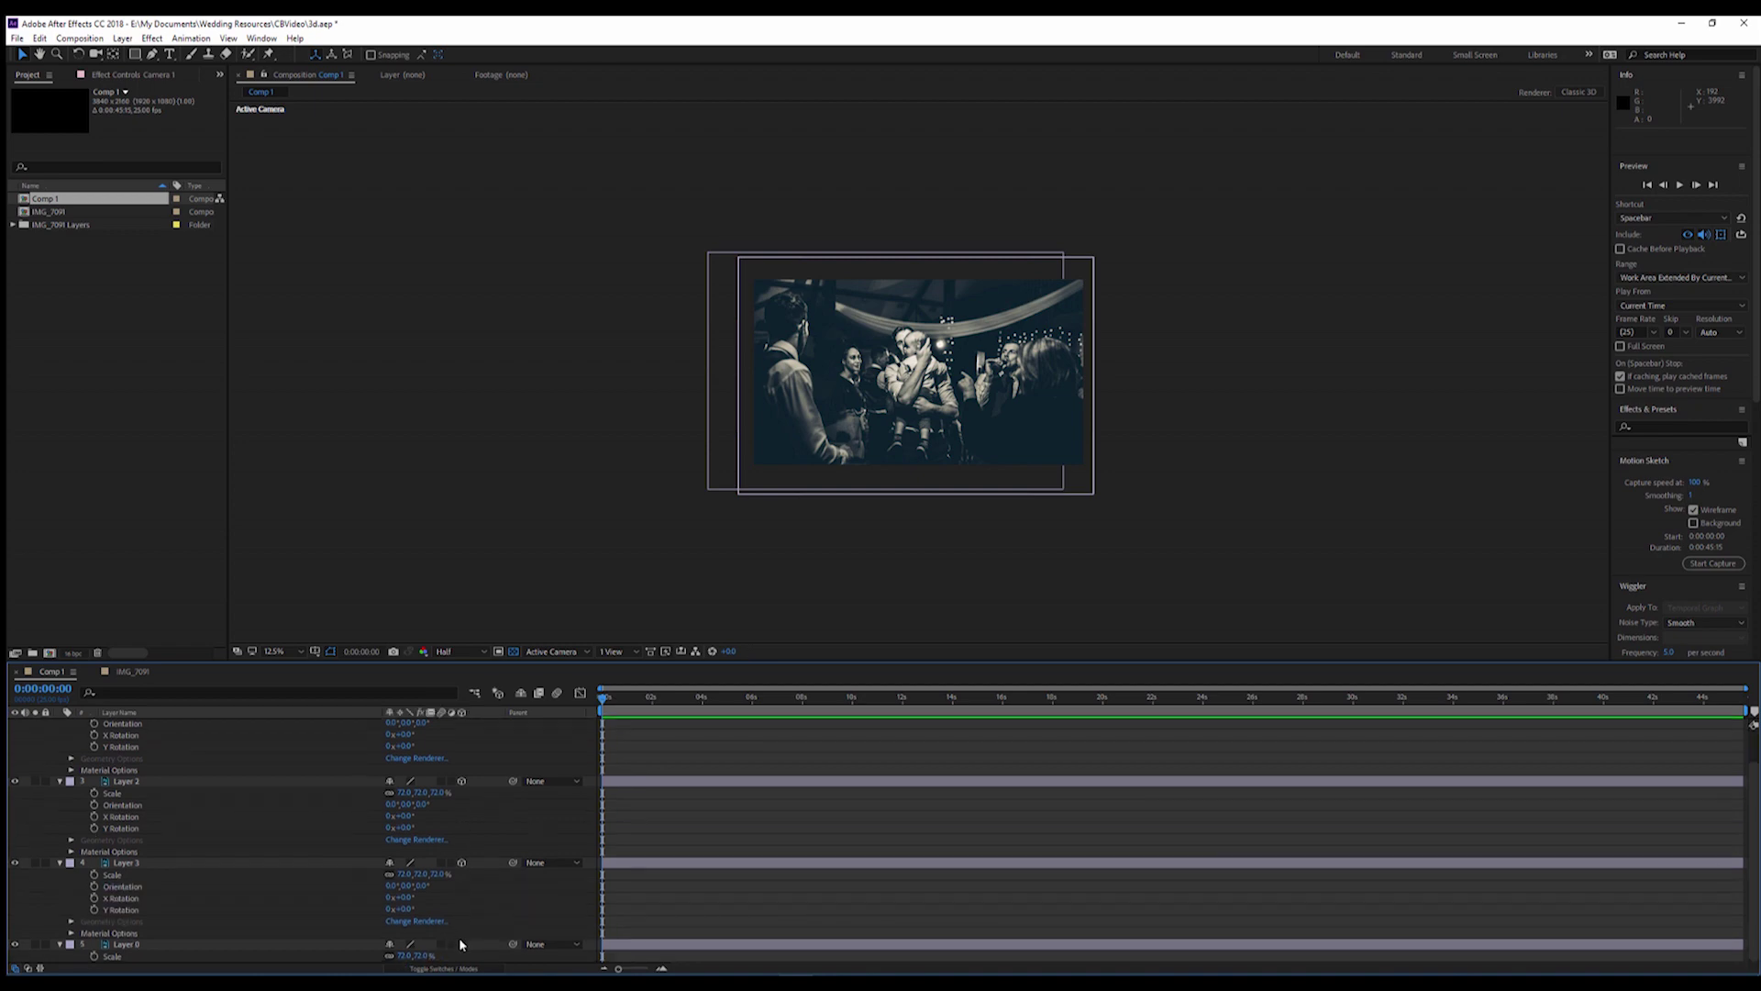
left_click(462, 944)
scroll(459, 944, "down", 2)
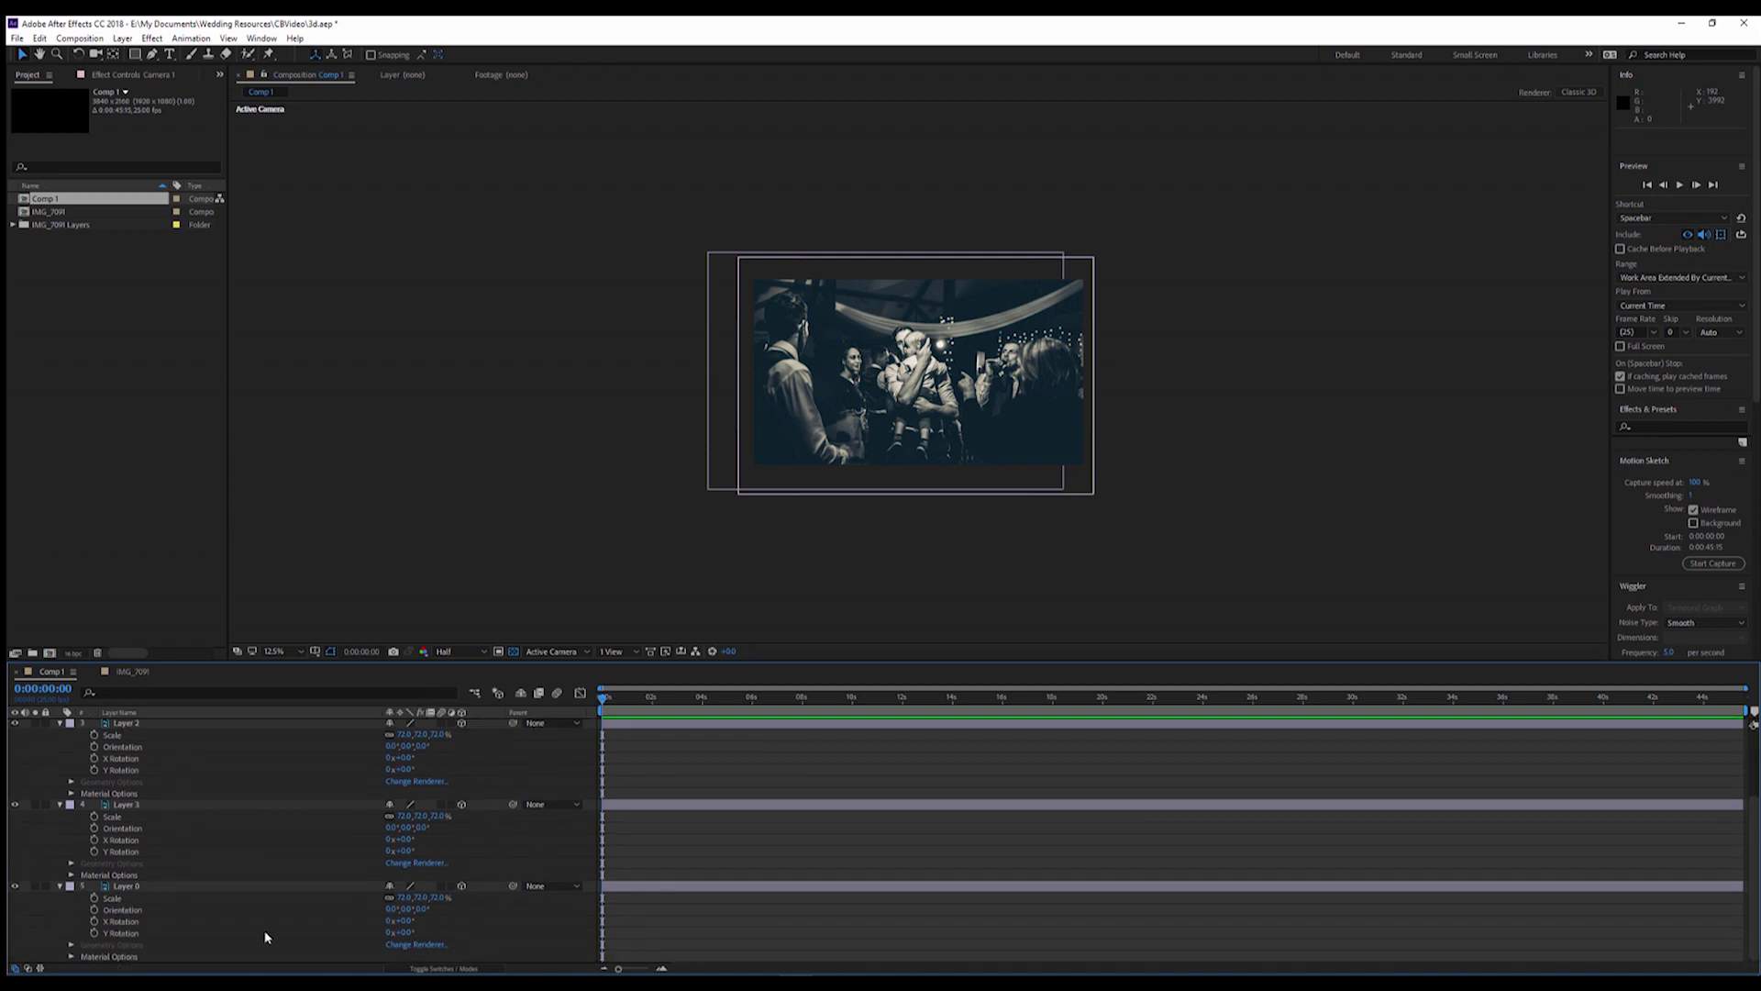
Collapse the property lists of Layers 0, 3, 2 and 1
left_click(60, 886)
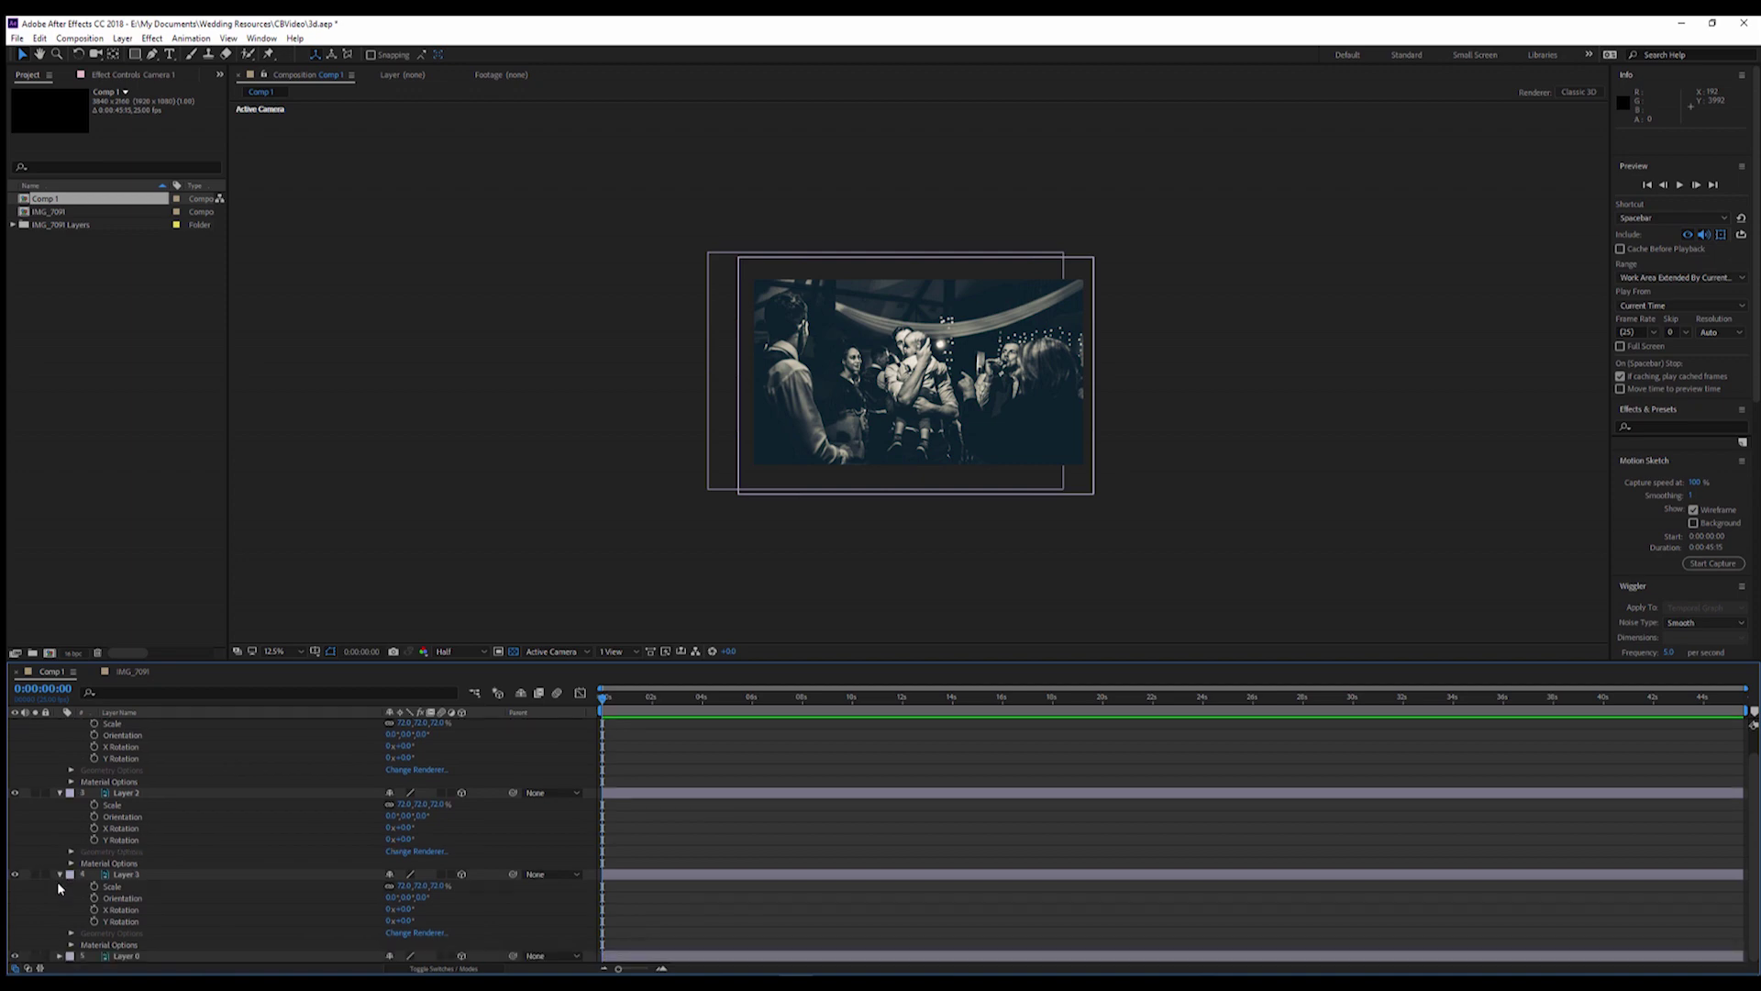
left_click(60, 875)
left_click(59, 818)
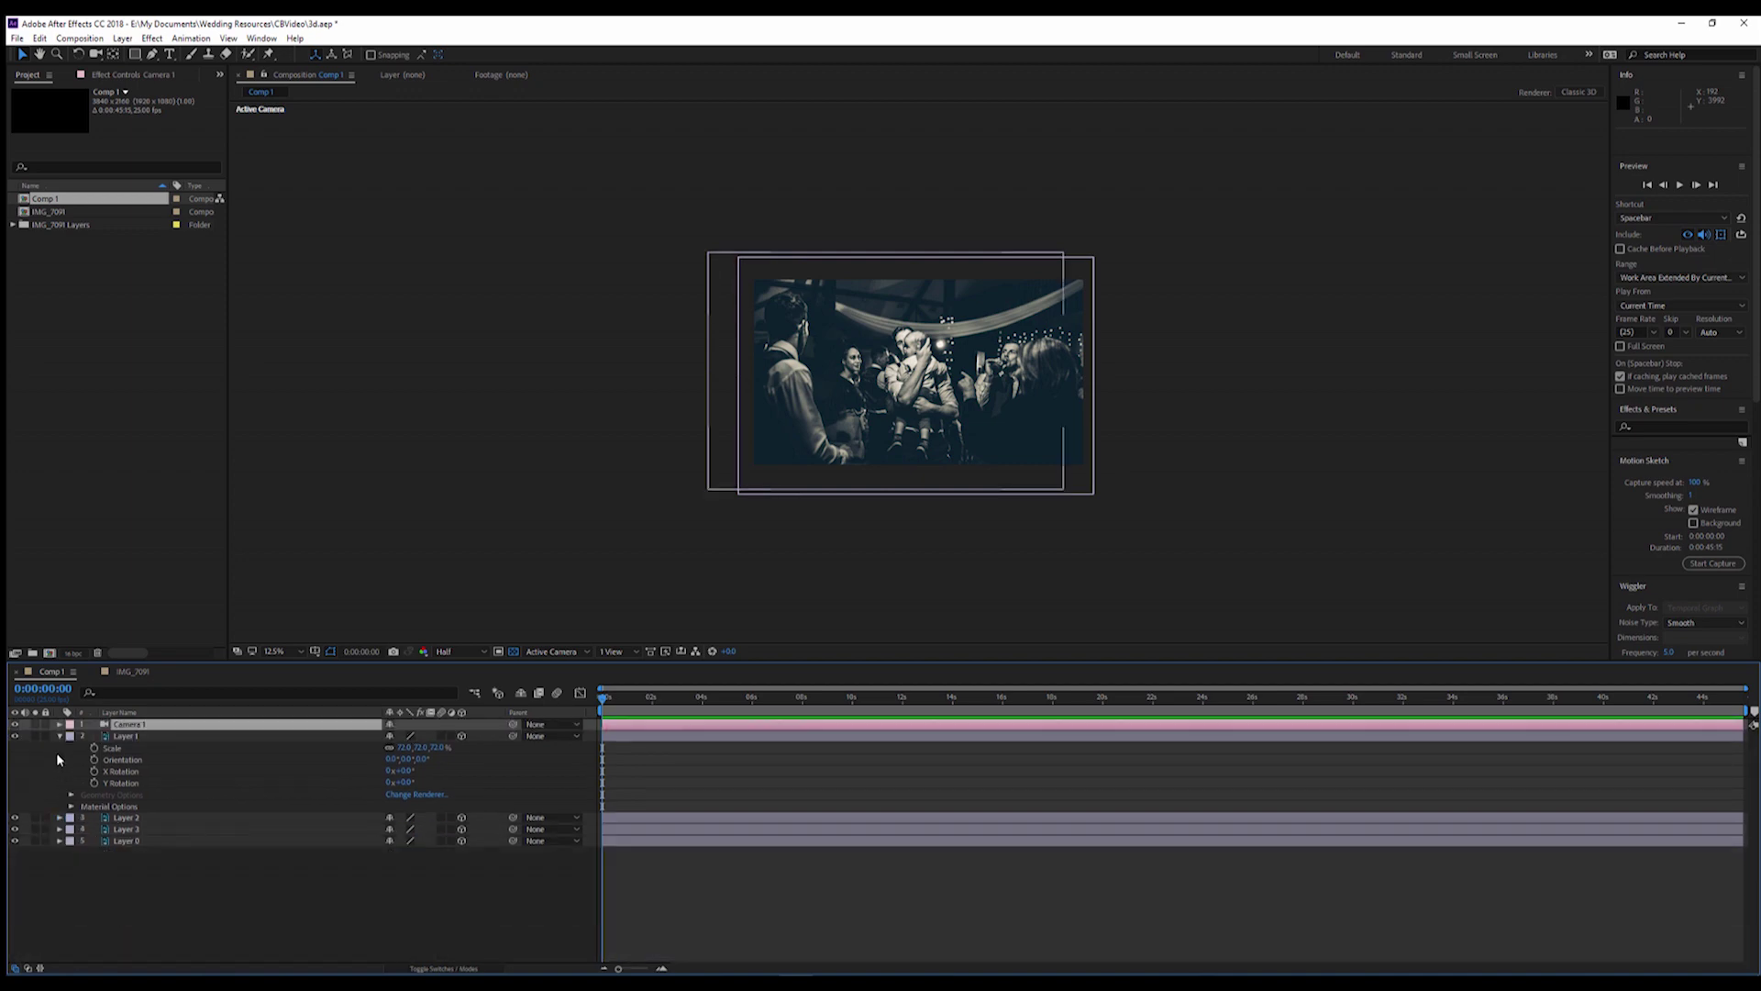
left_click(60, 737)
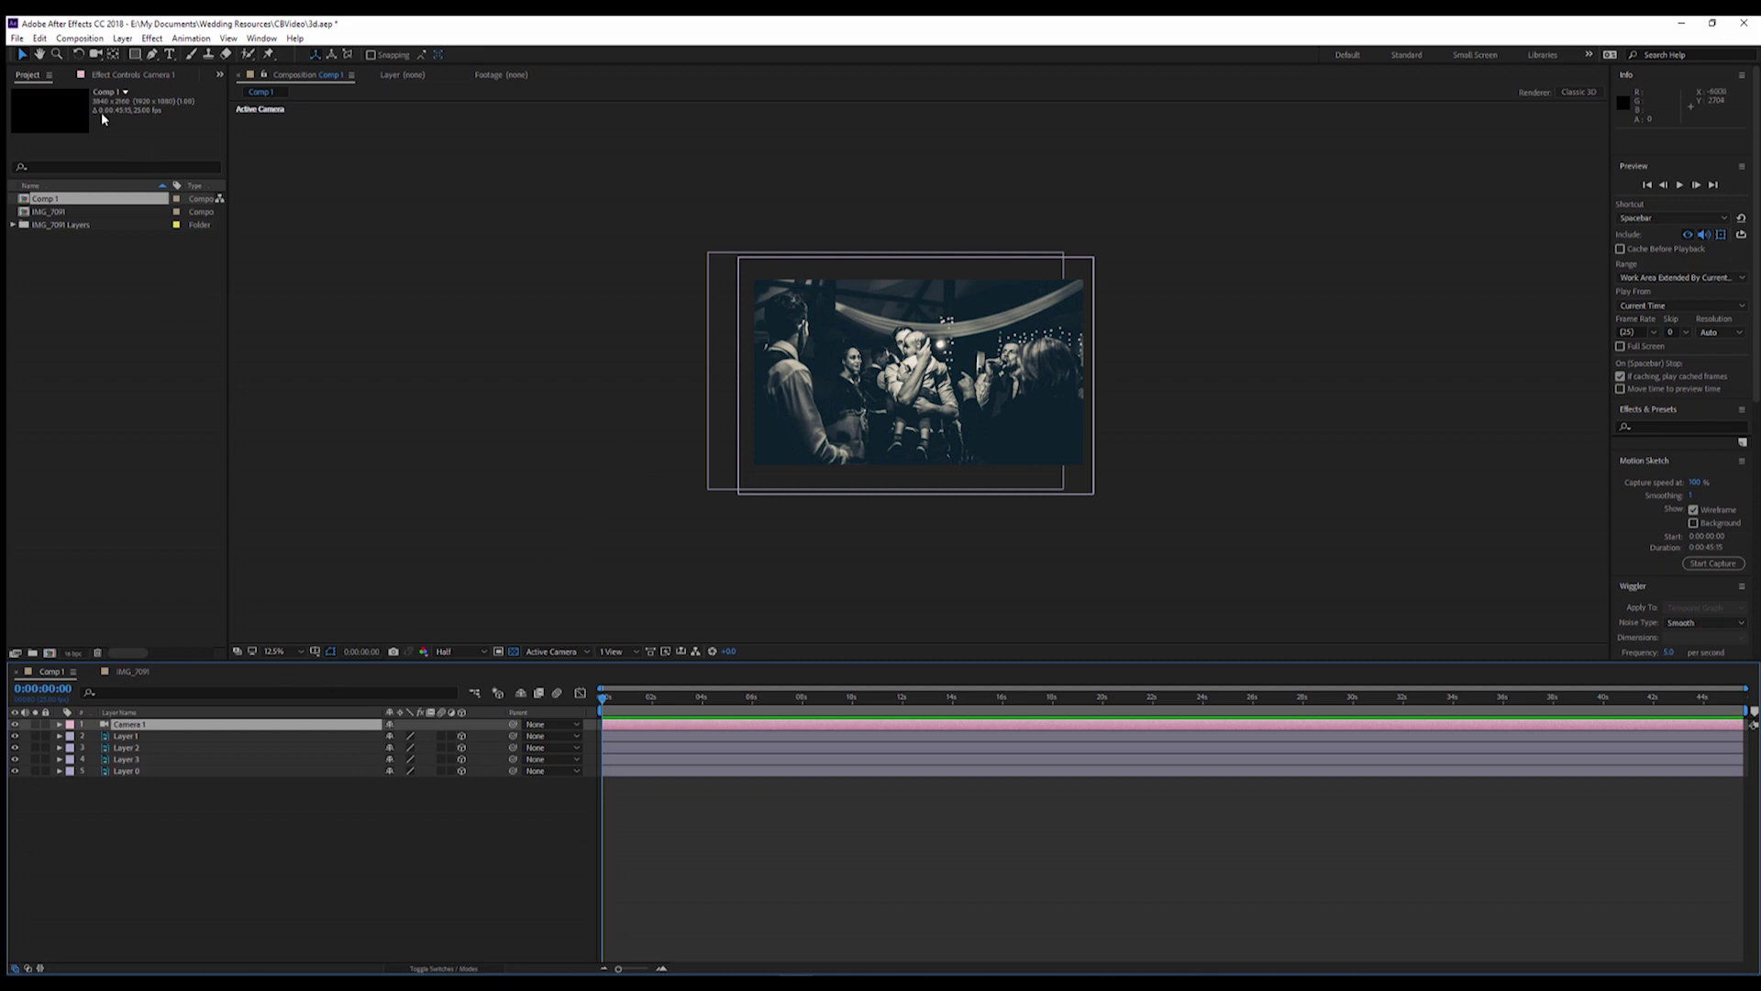
Add a Null 1 layer and pick-whip Camera 1's parent to it
left_click(119, 40)
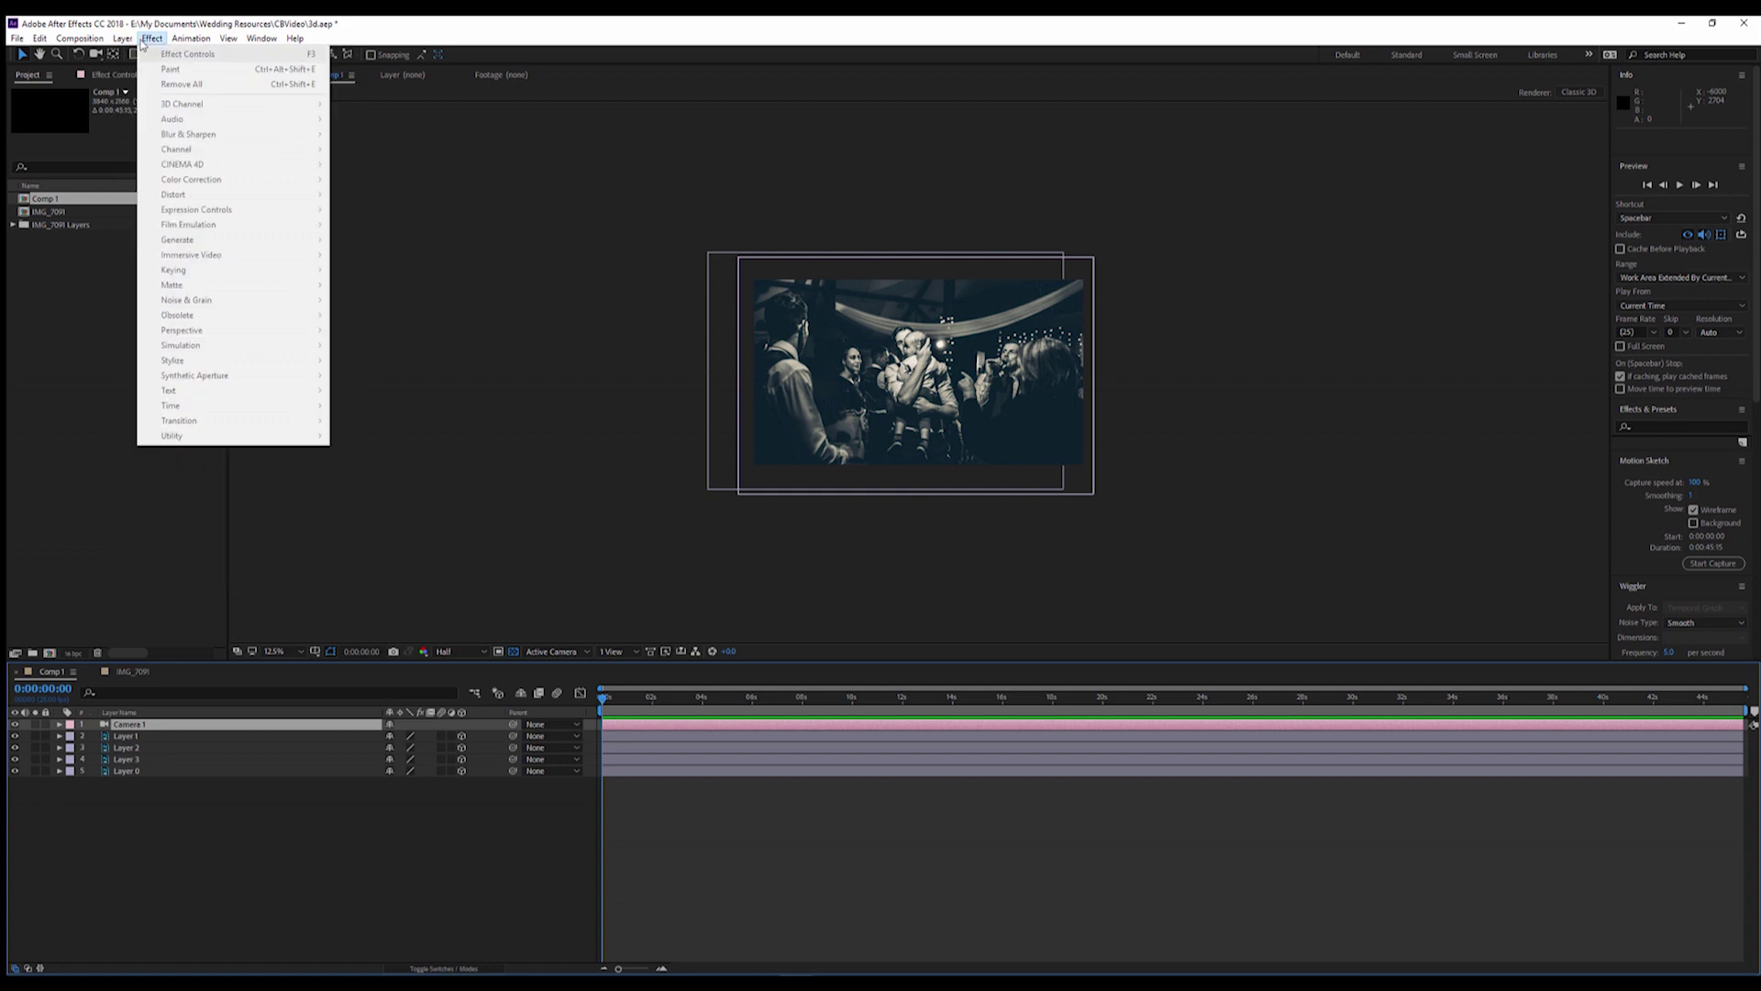
mouse_move(170, 57)
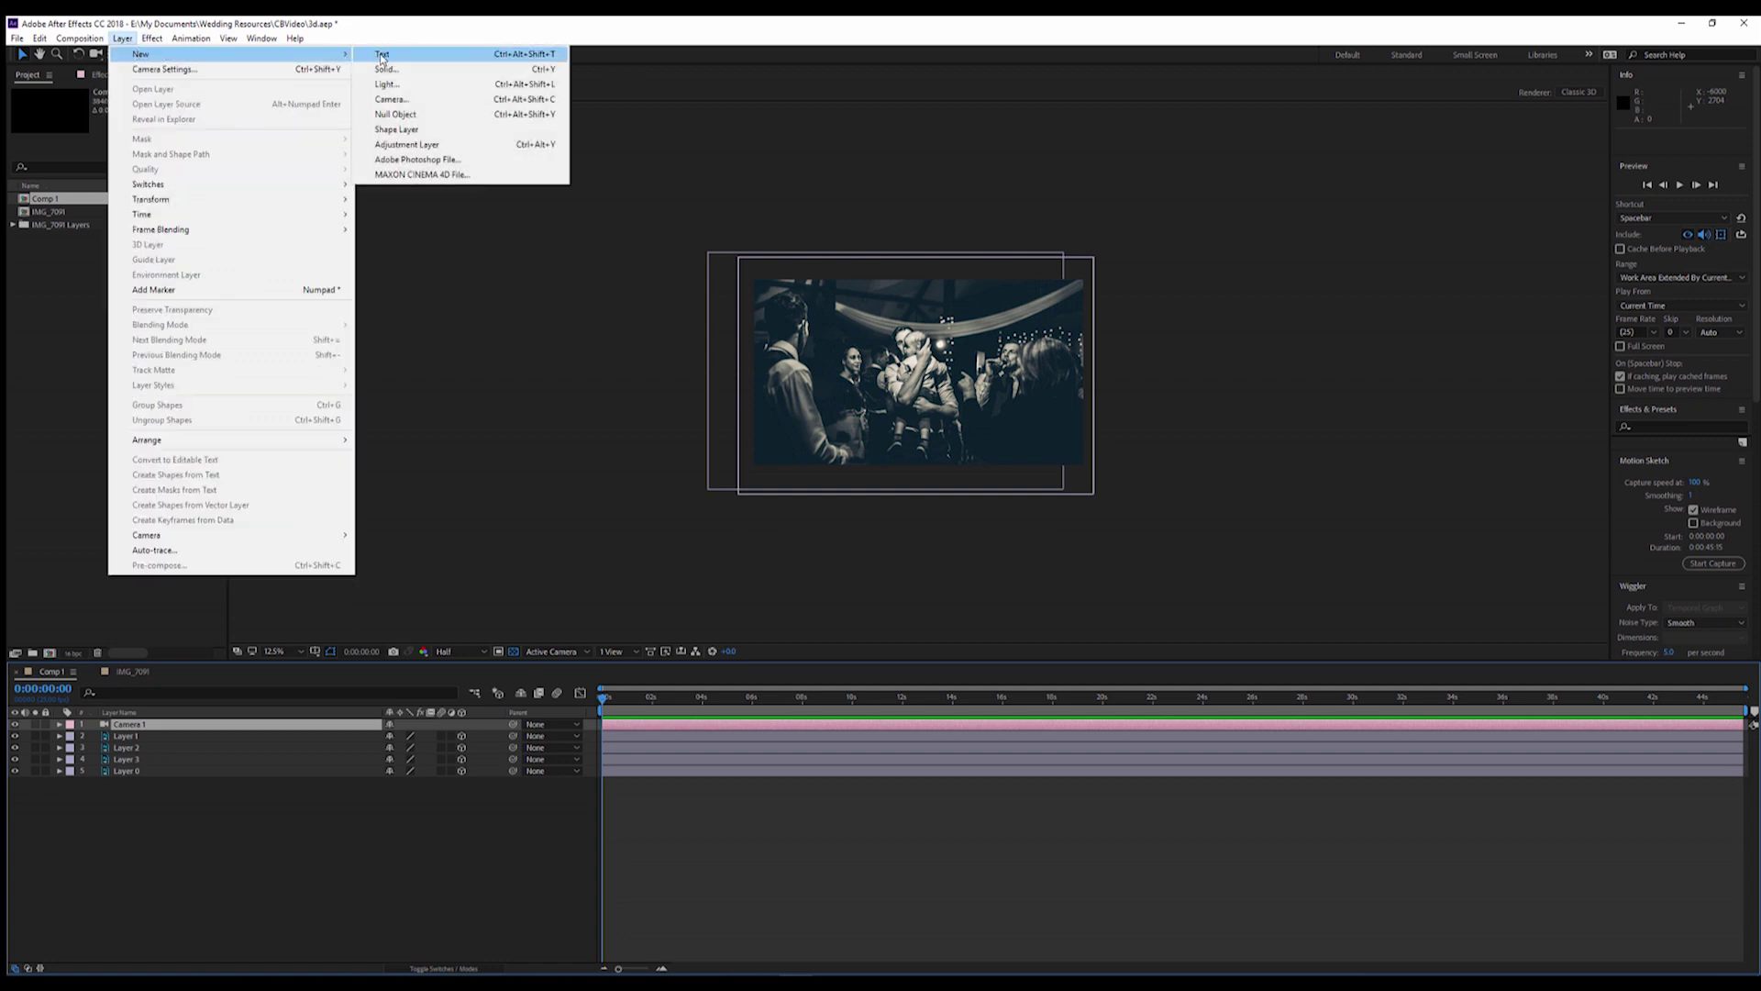
left_click(414, 117)
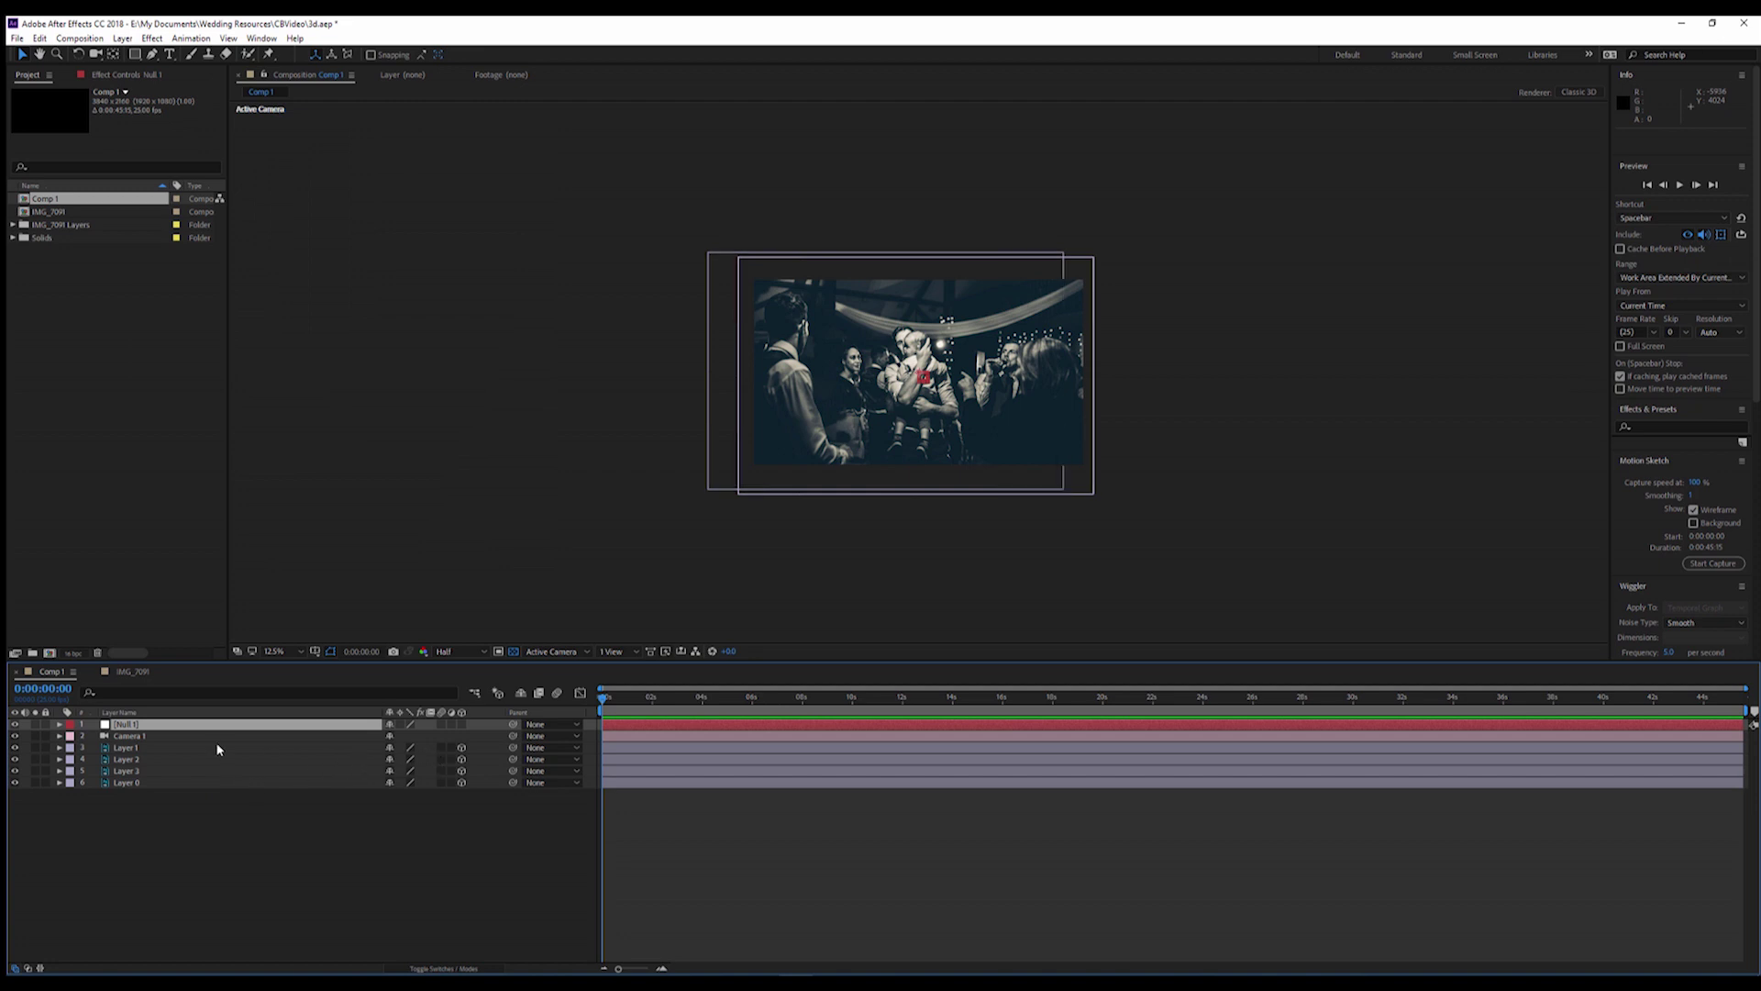
left_click(181, 738)
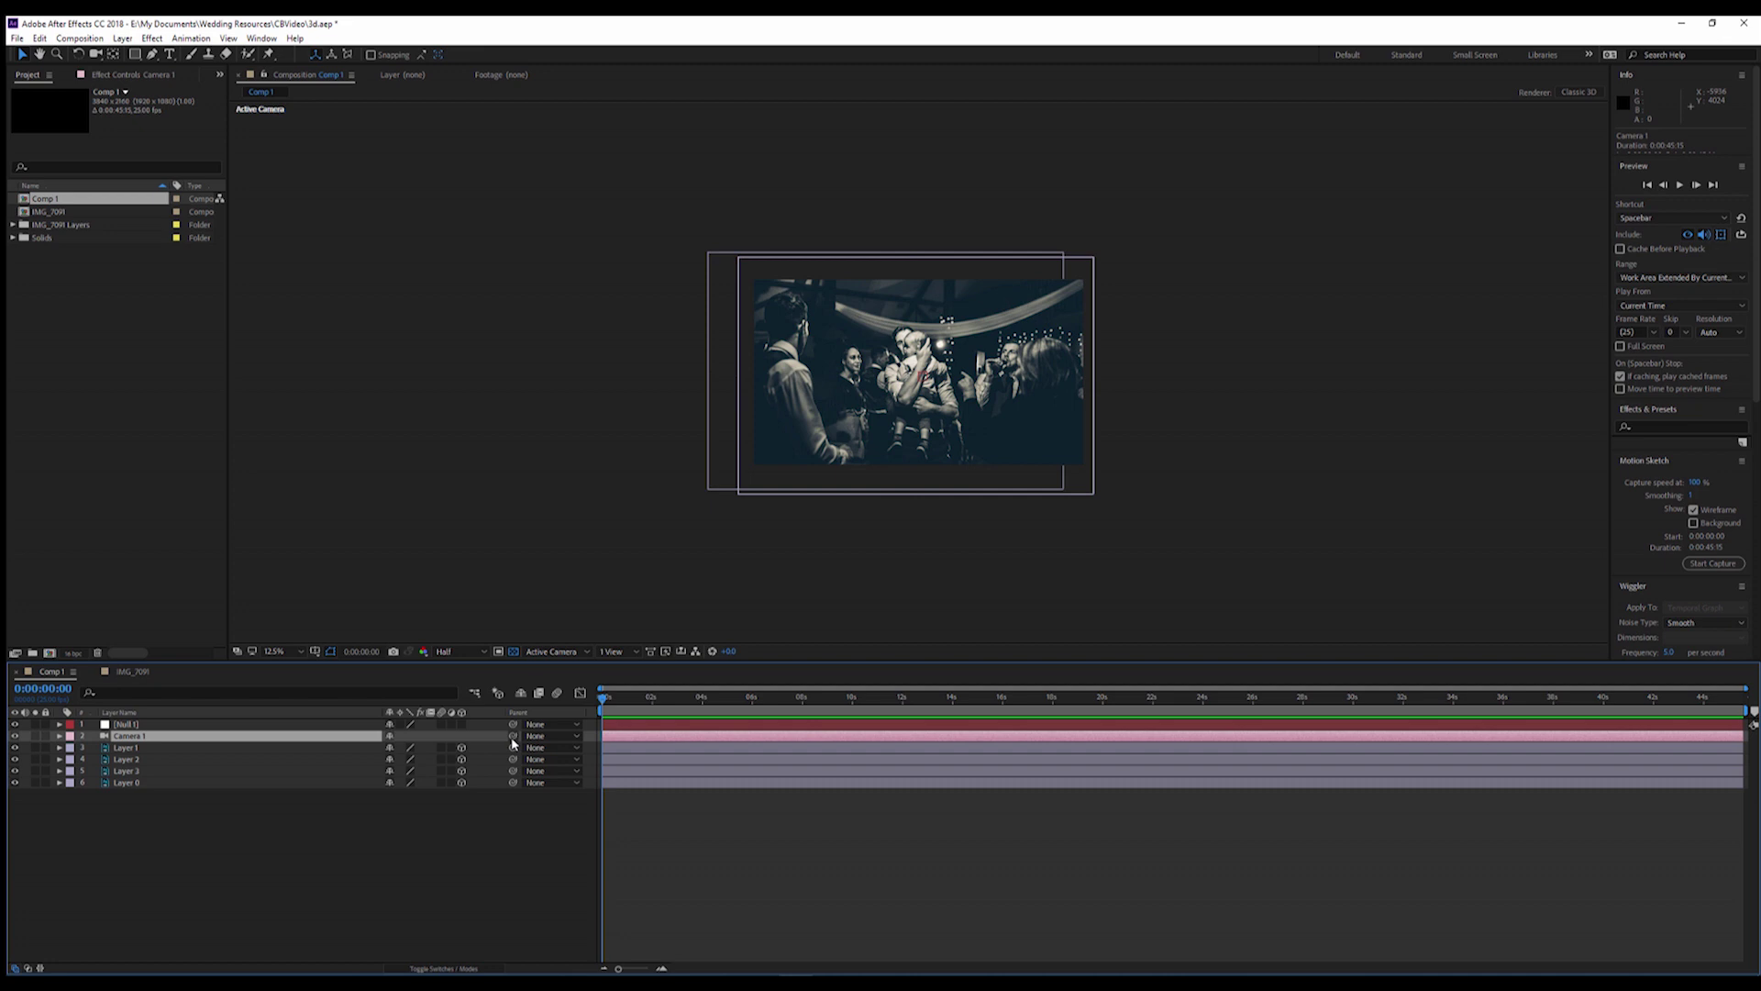
left_click_drag(508, 740, 260, 729)
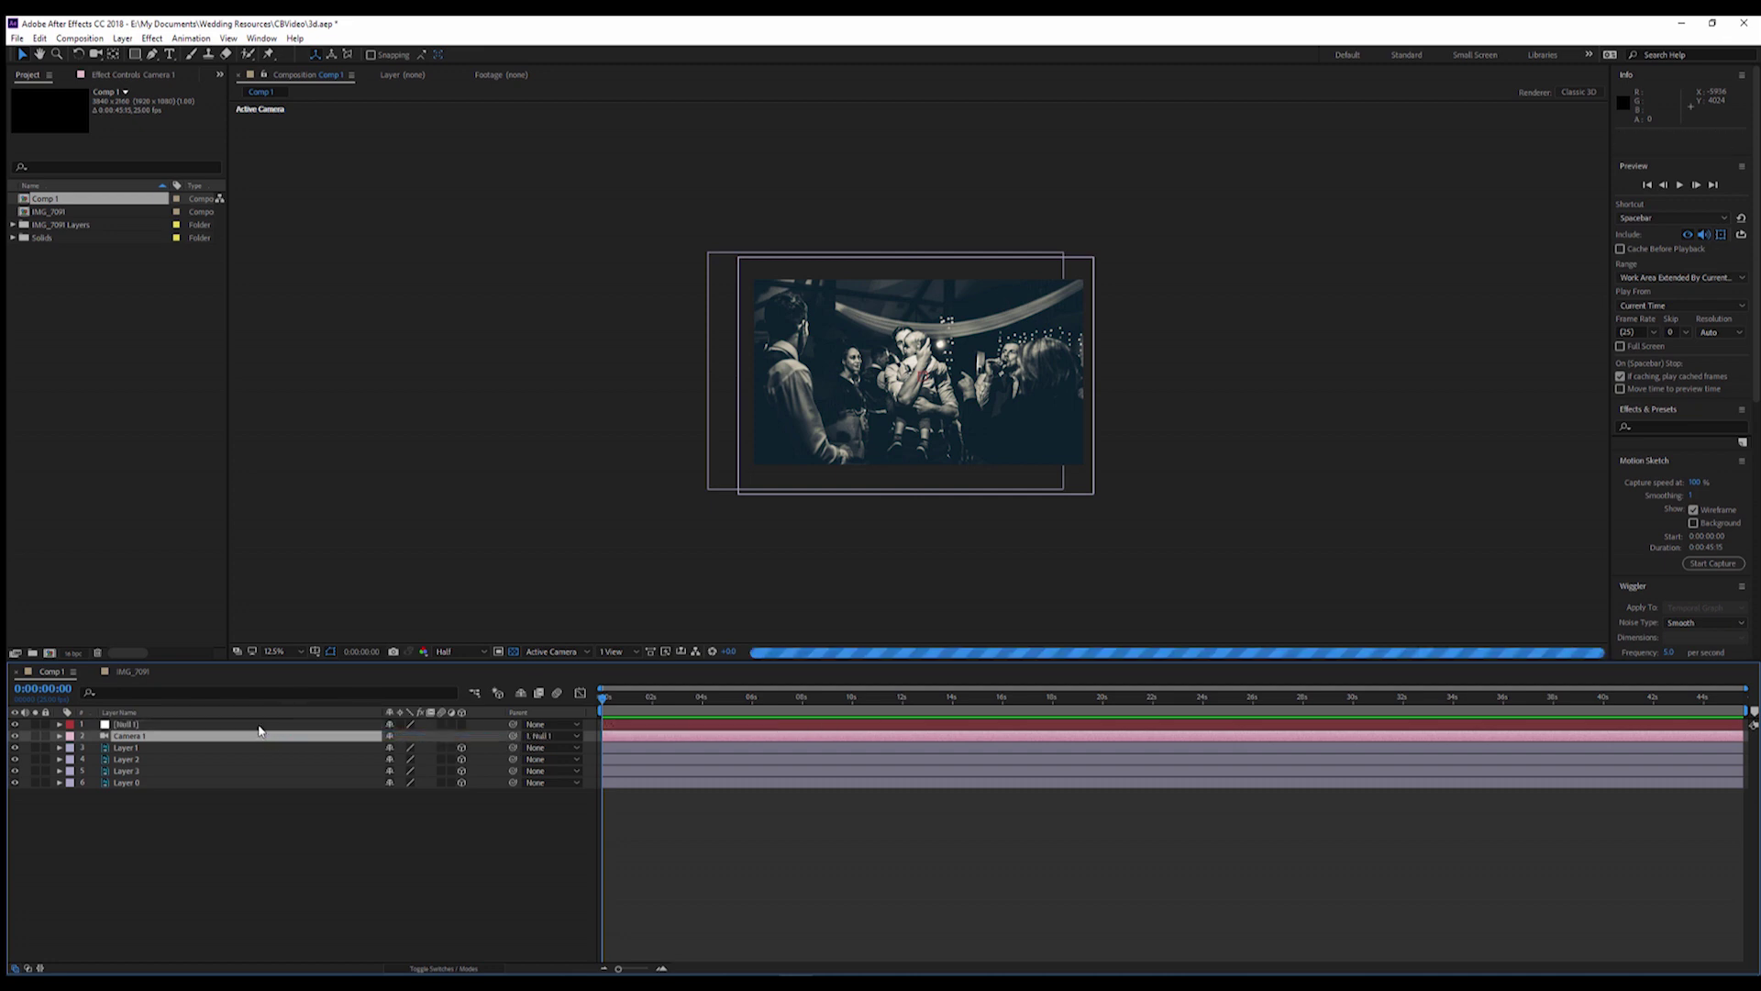
Make Null 1 a 3D layer and drag it slightly to test the linked camera
left_click(129, 725)
scroll(913, 380, "up", 4)
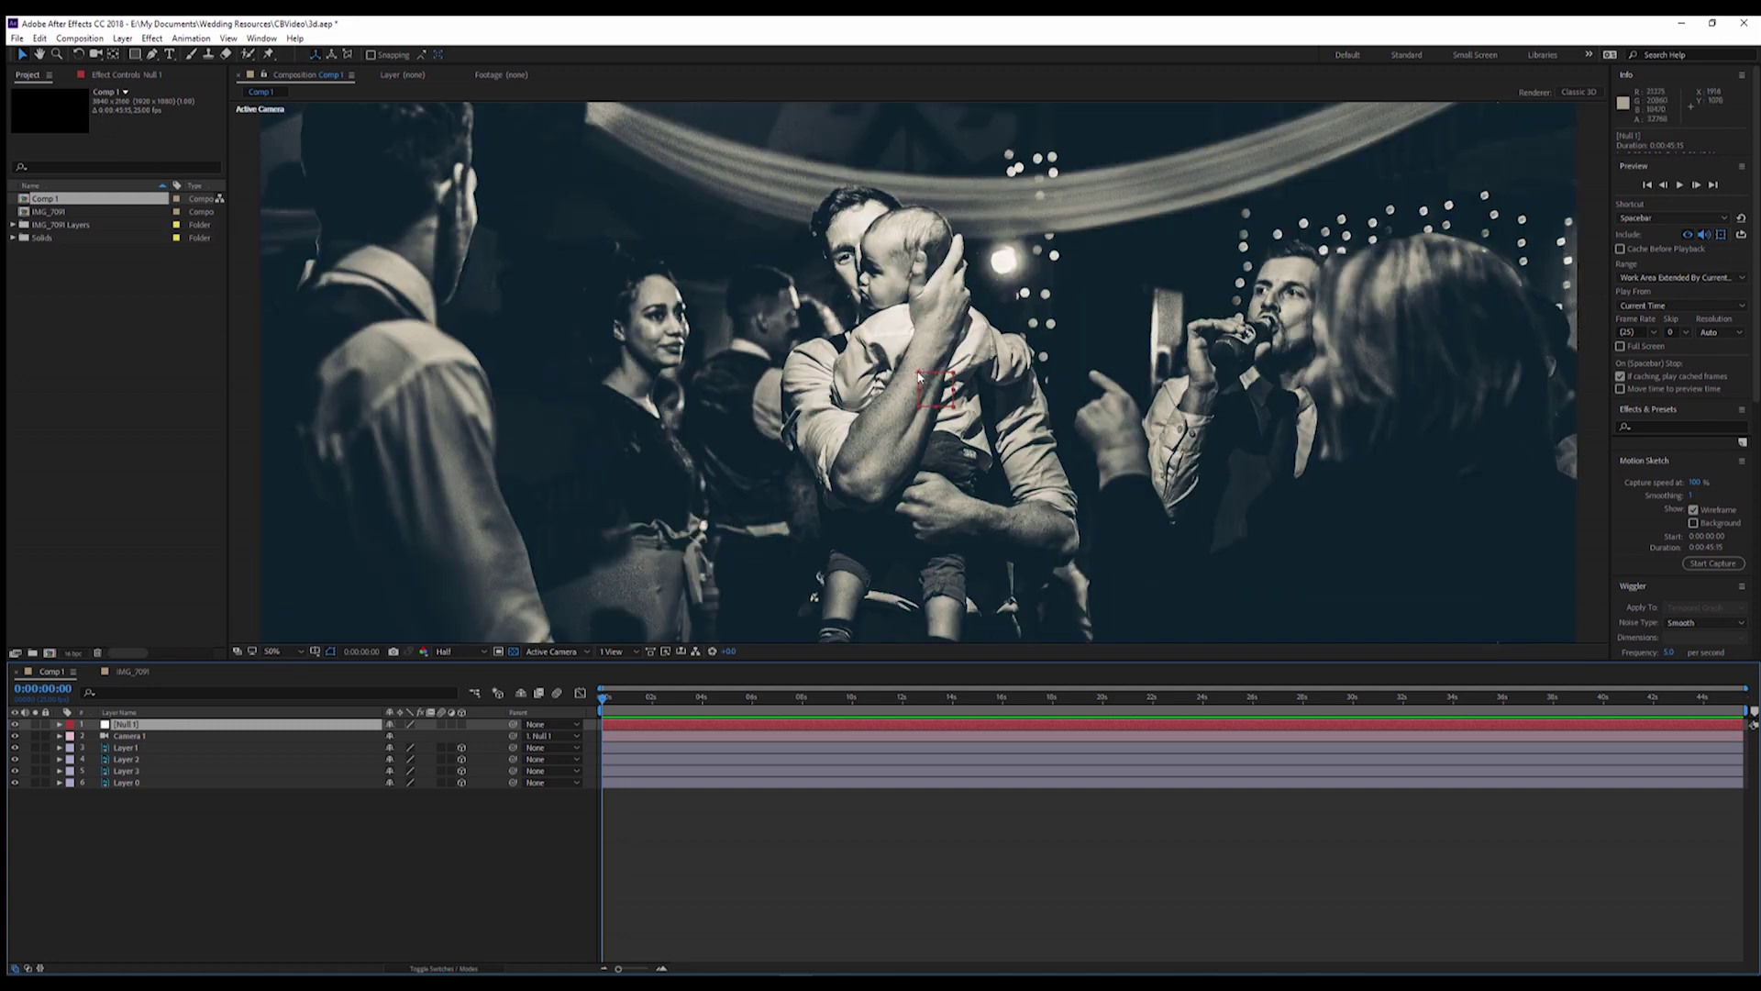
left_click(462, 724)
key("comma")
key("comma")
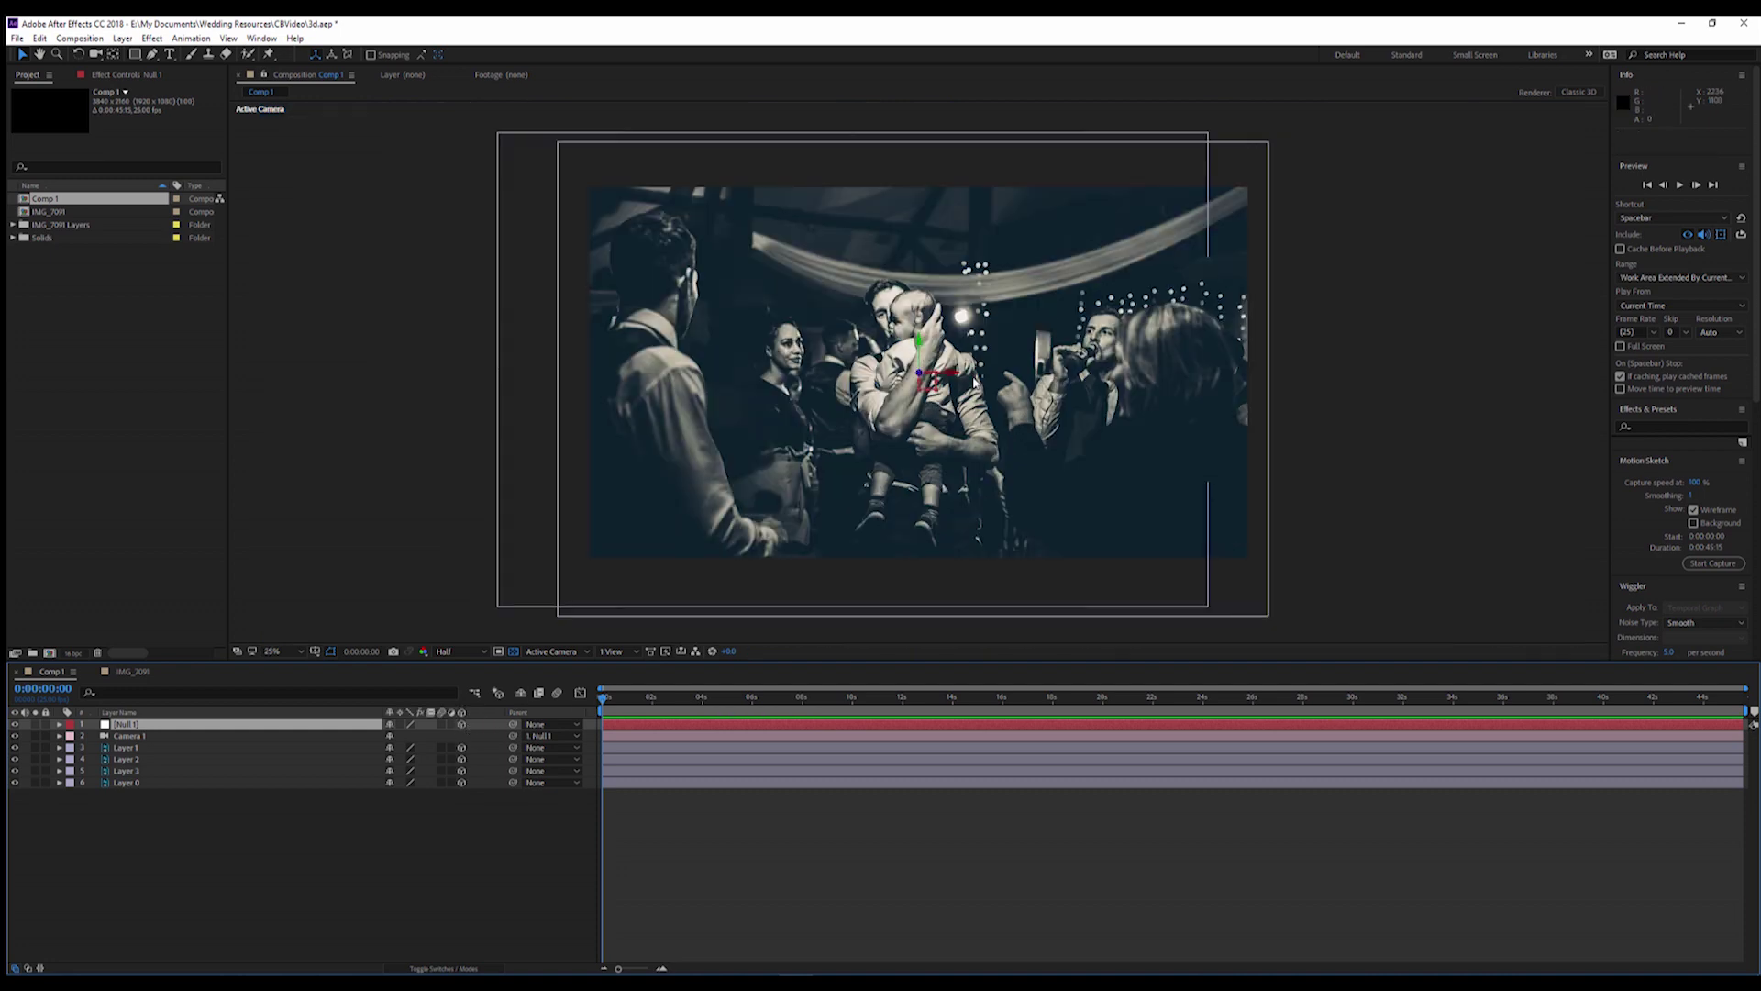
left_click_drag(957, 374, 958, 382)
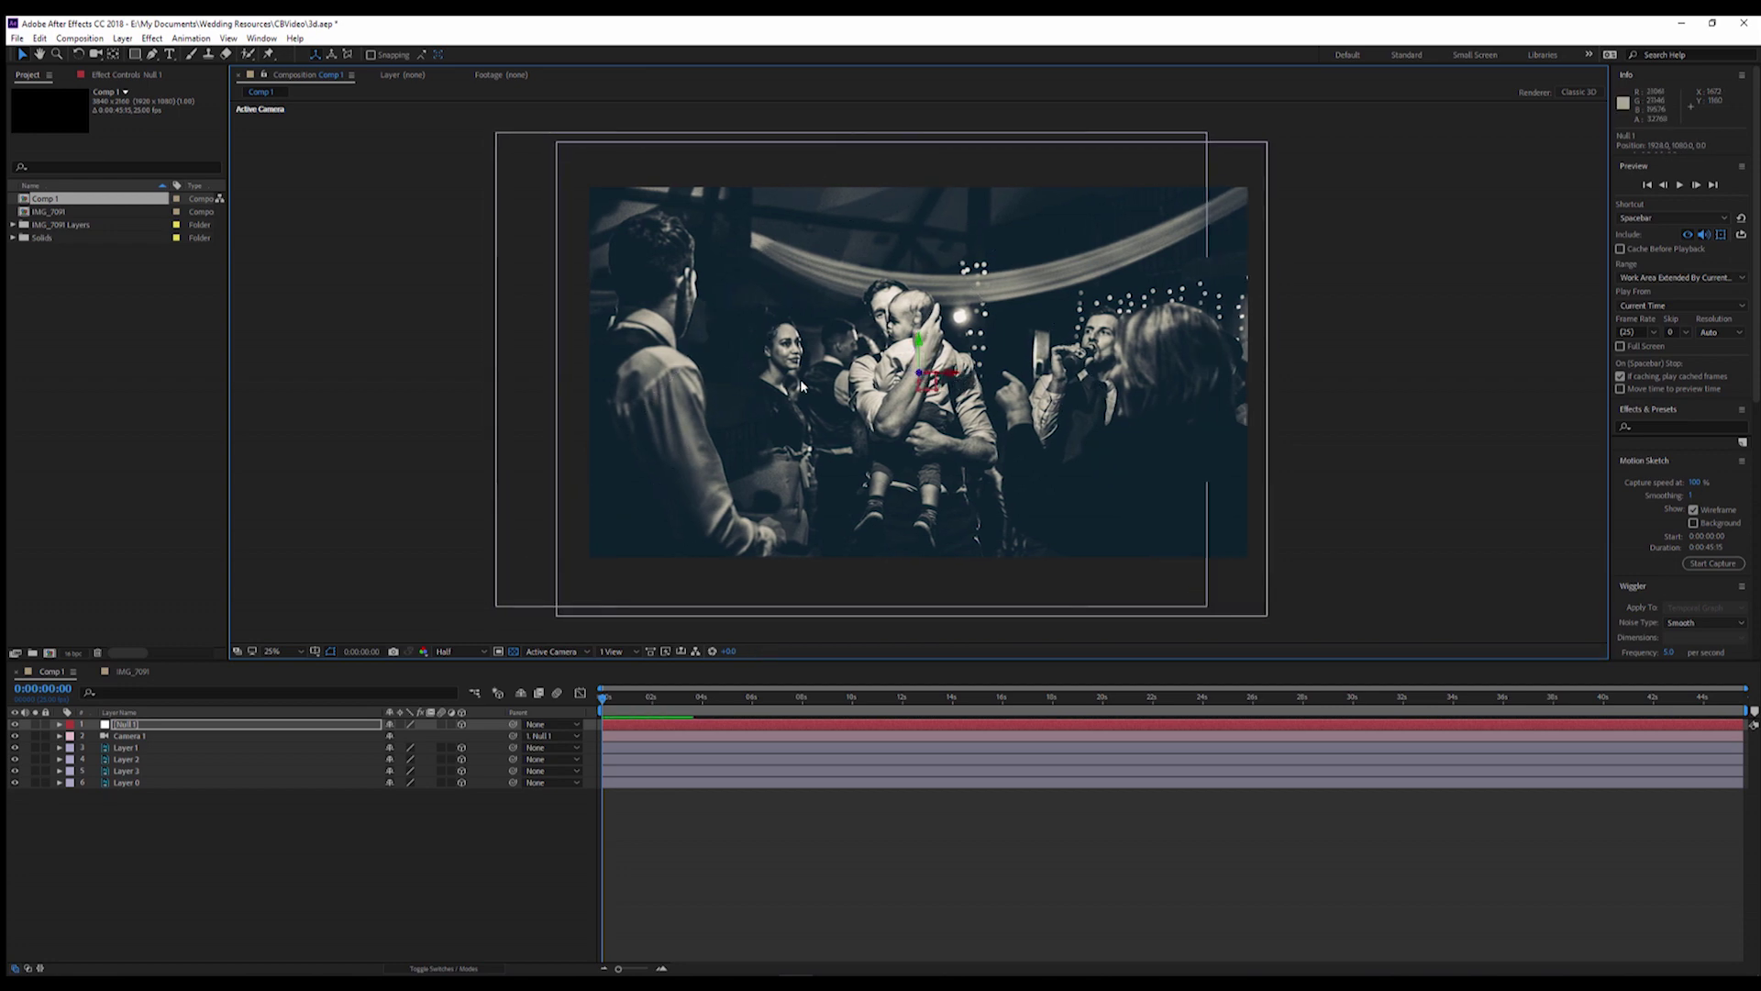
left_click(741, 564)
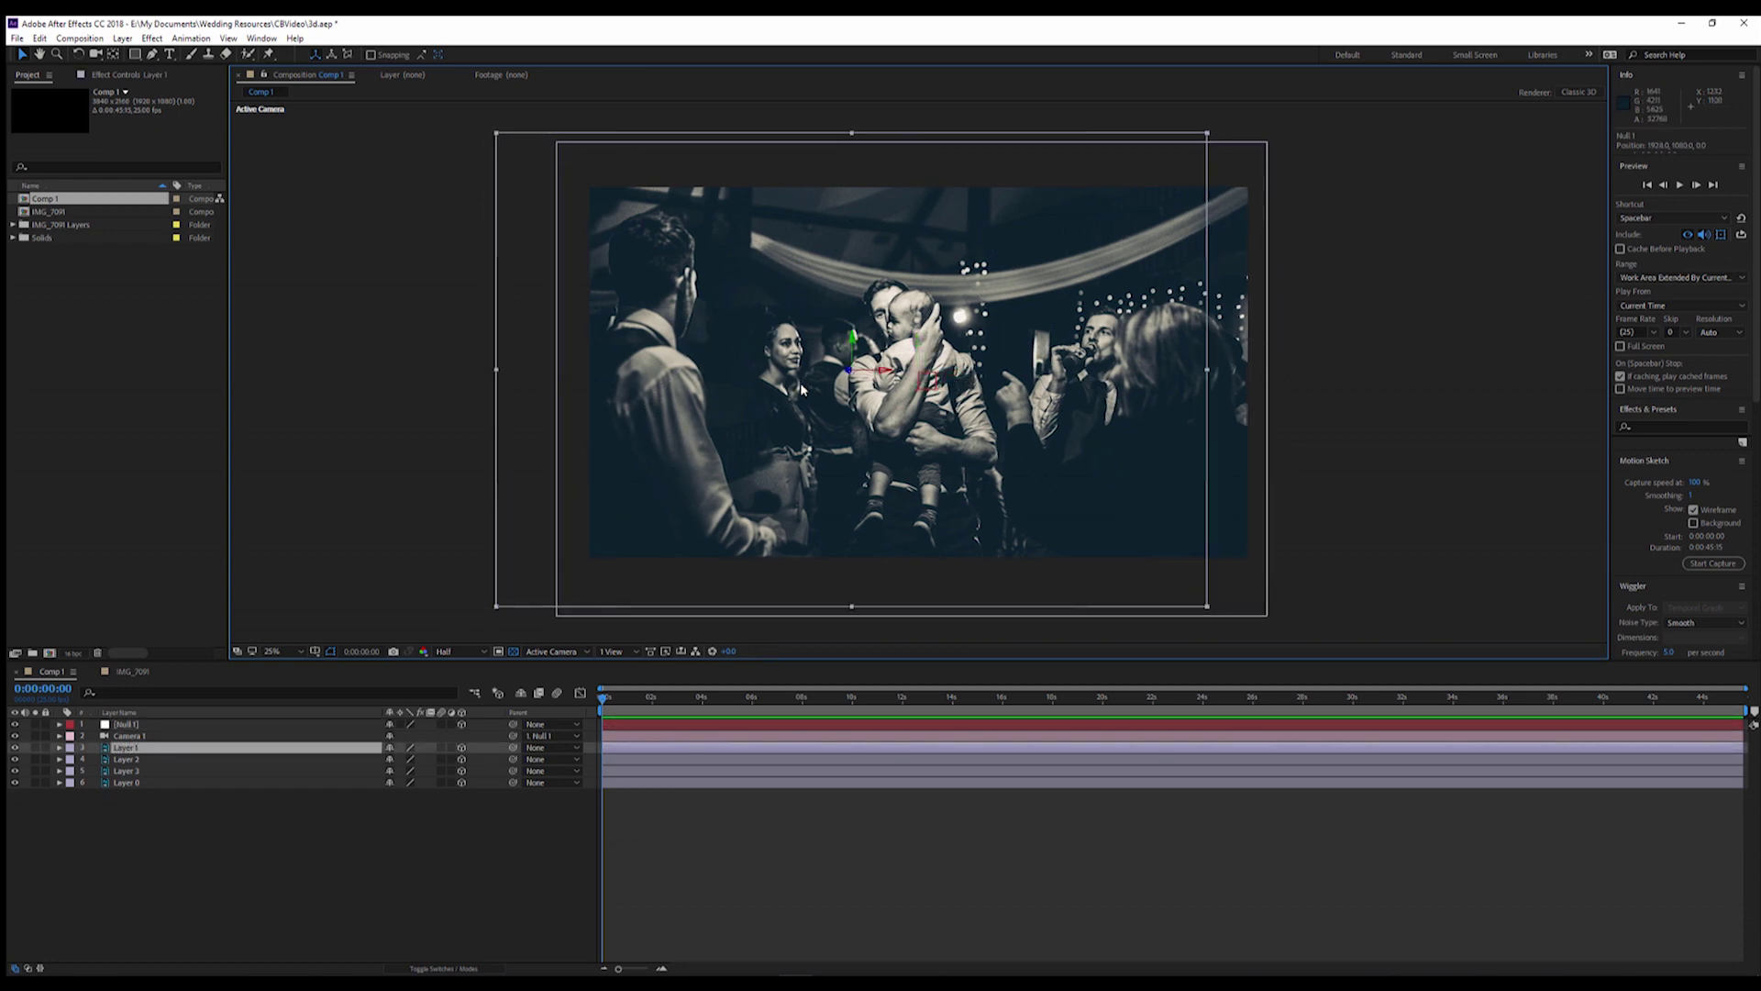
left_click(571, 653)
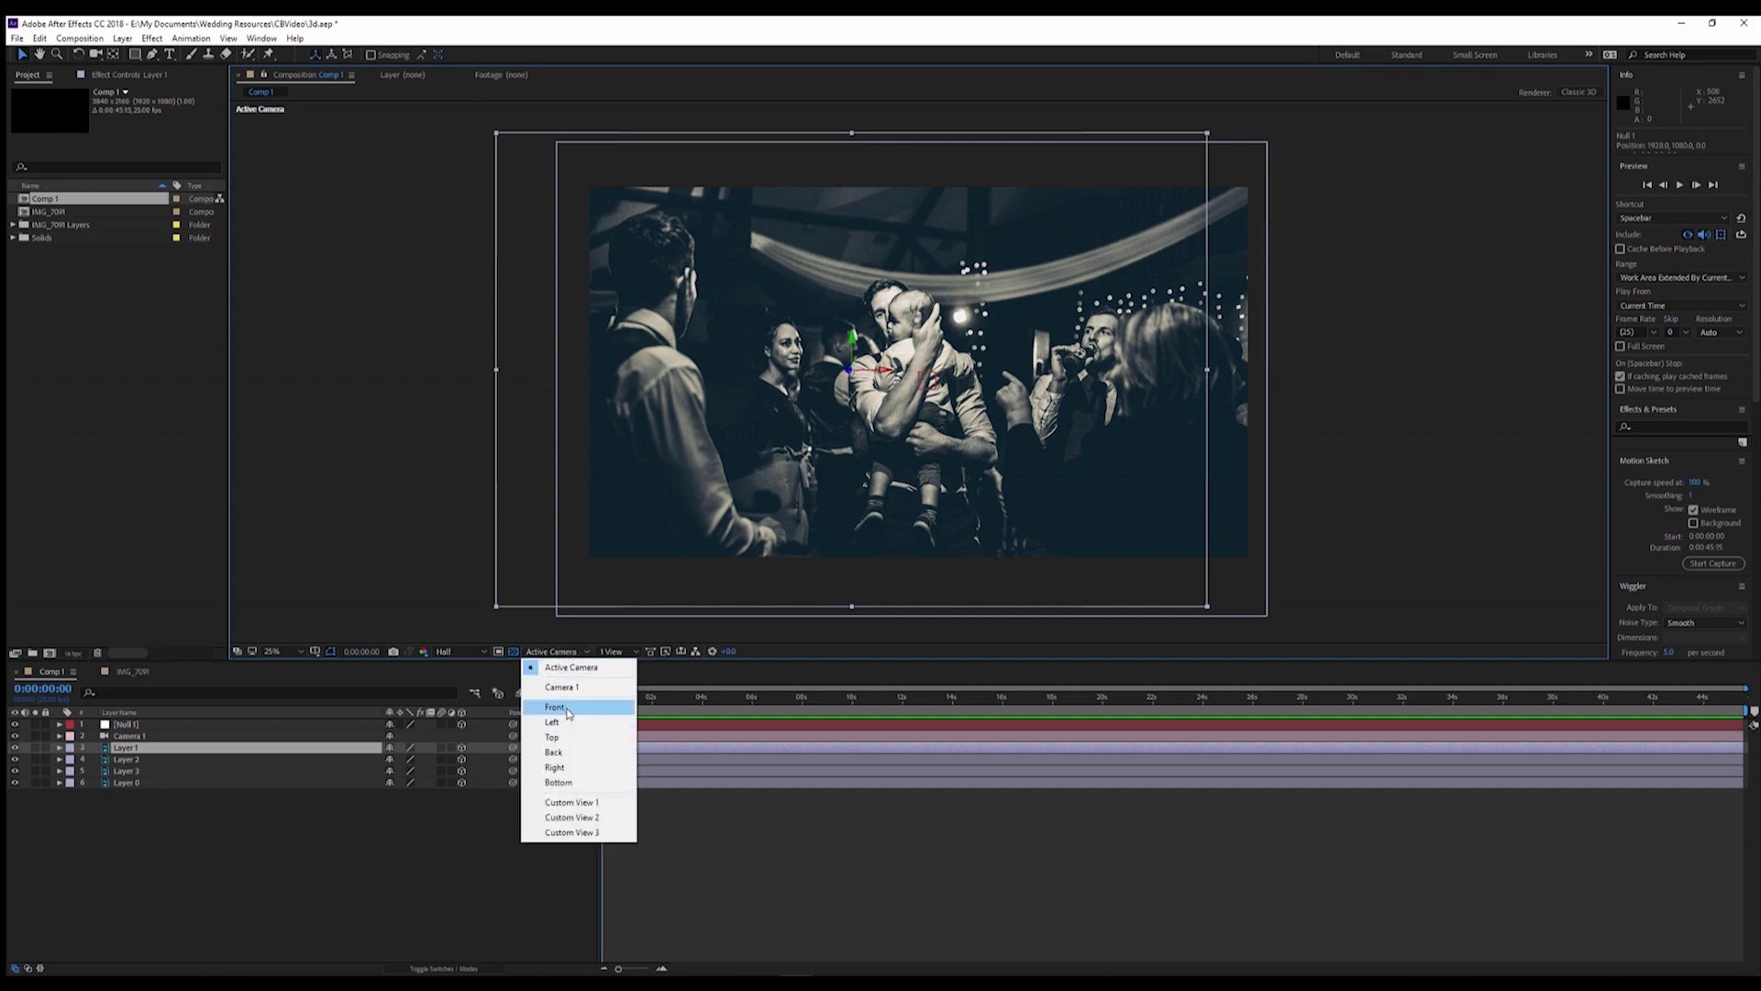
left_click(552, 737)
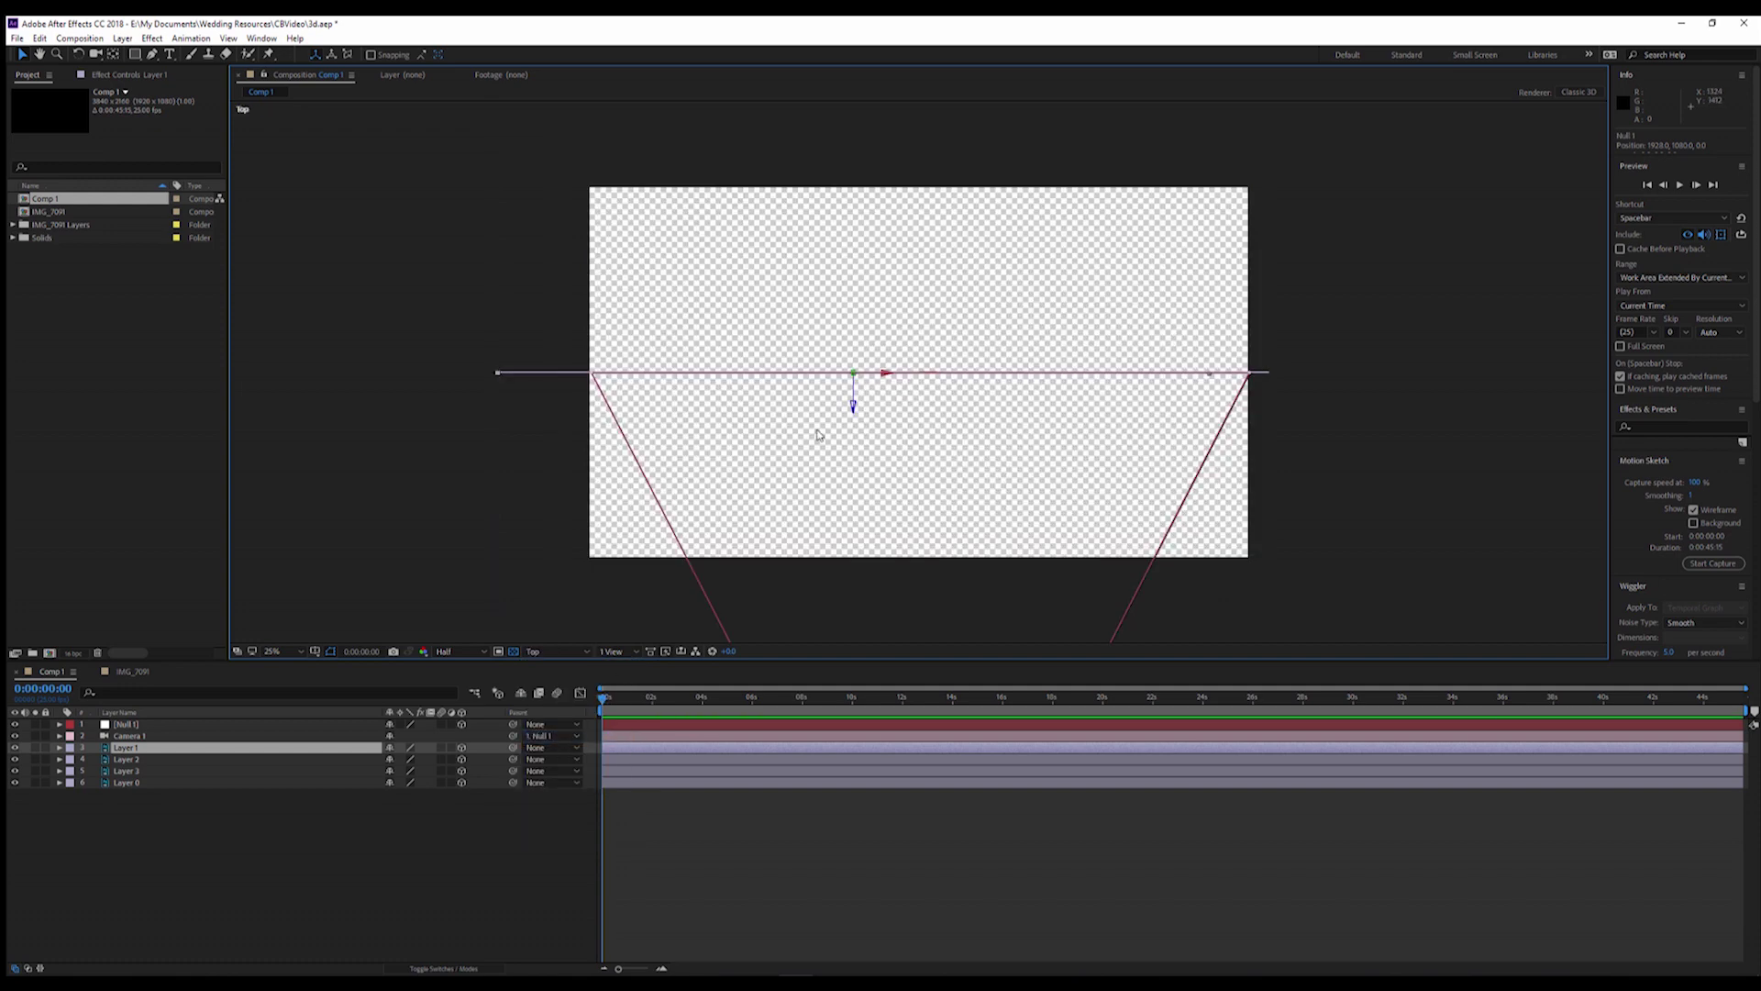
left_click_drag(191, 833, 126, 747)
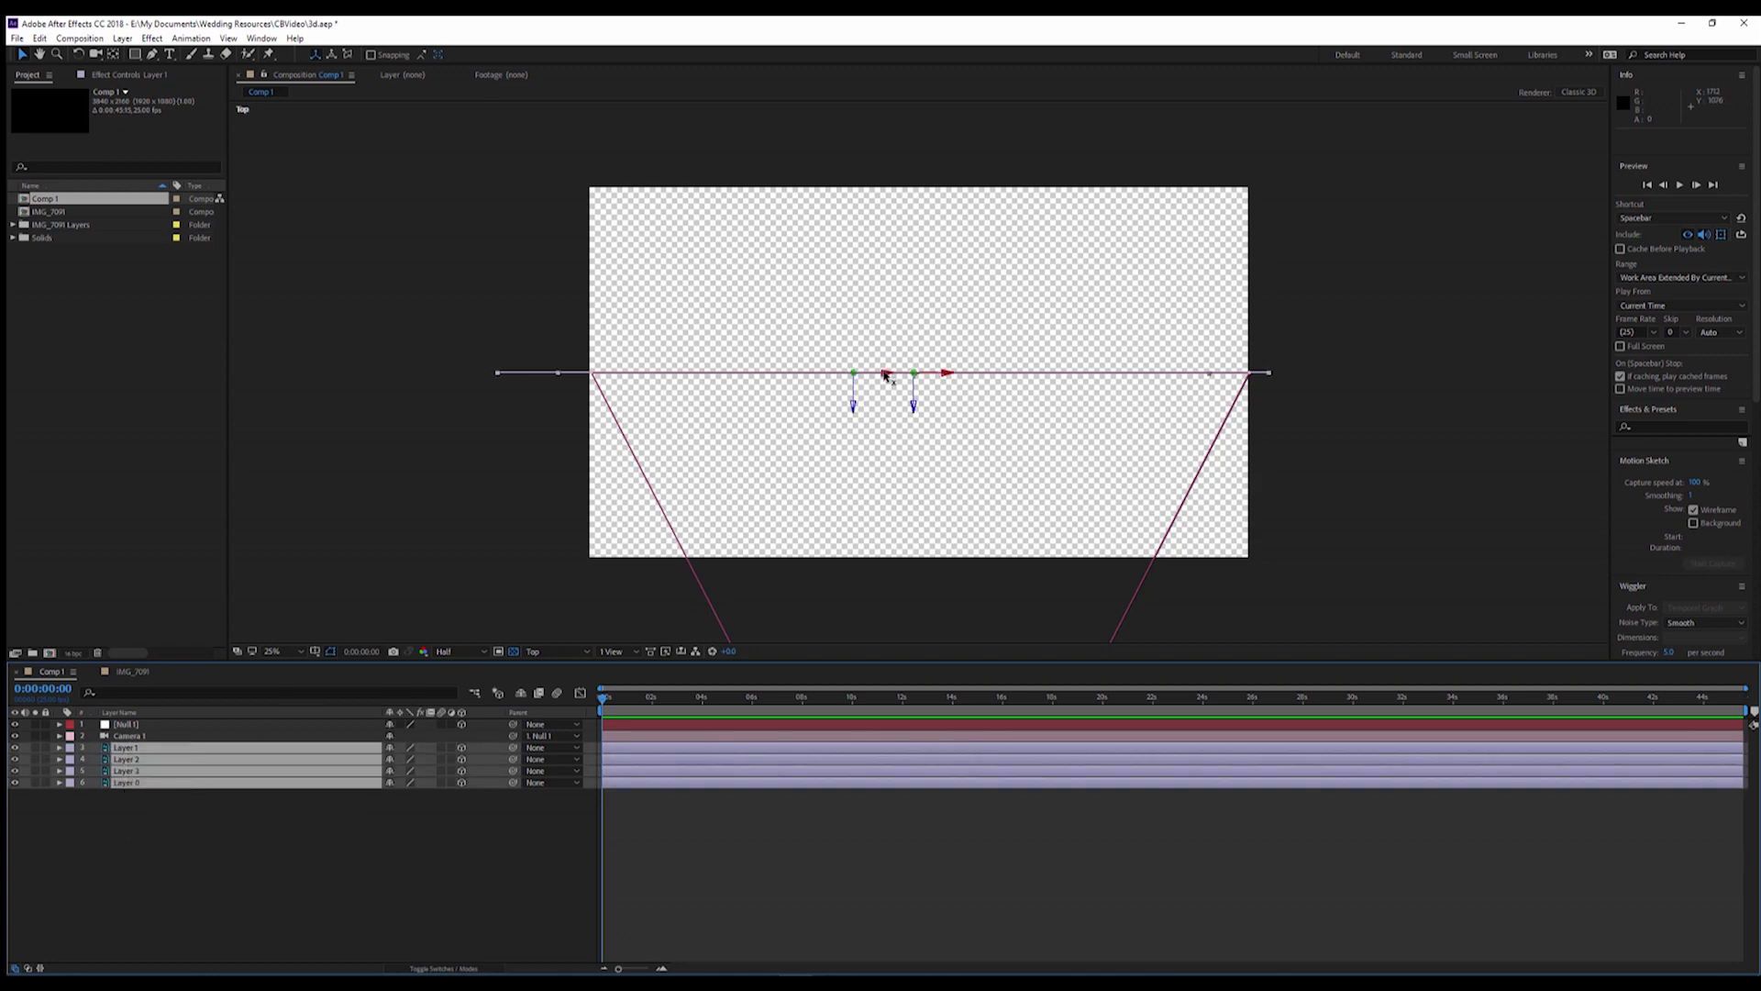
left_click(163, 857)
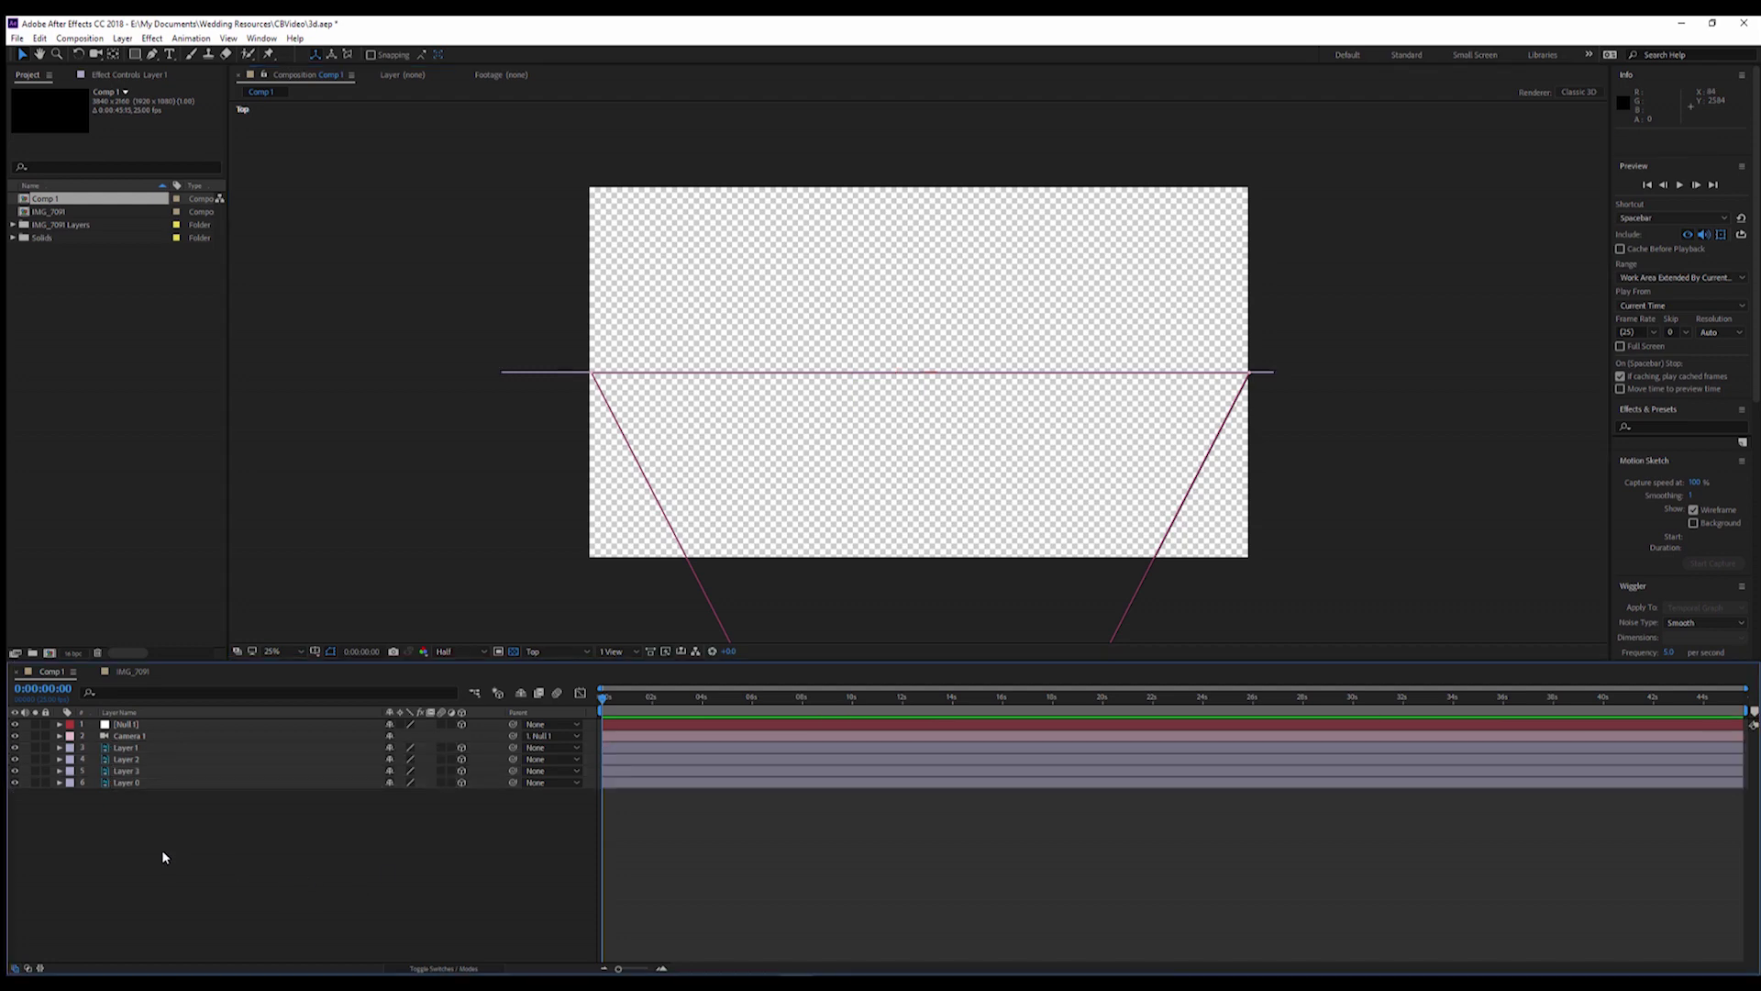
left_click(616, 653)
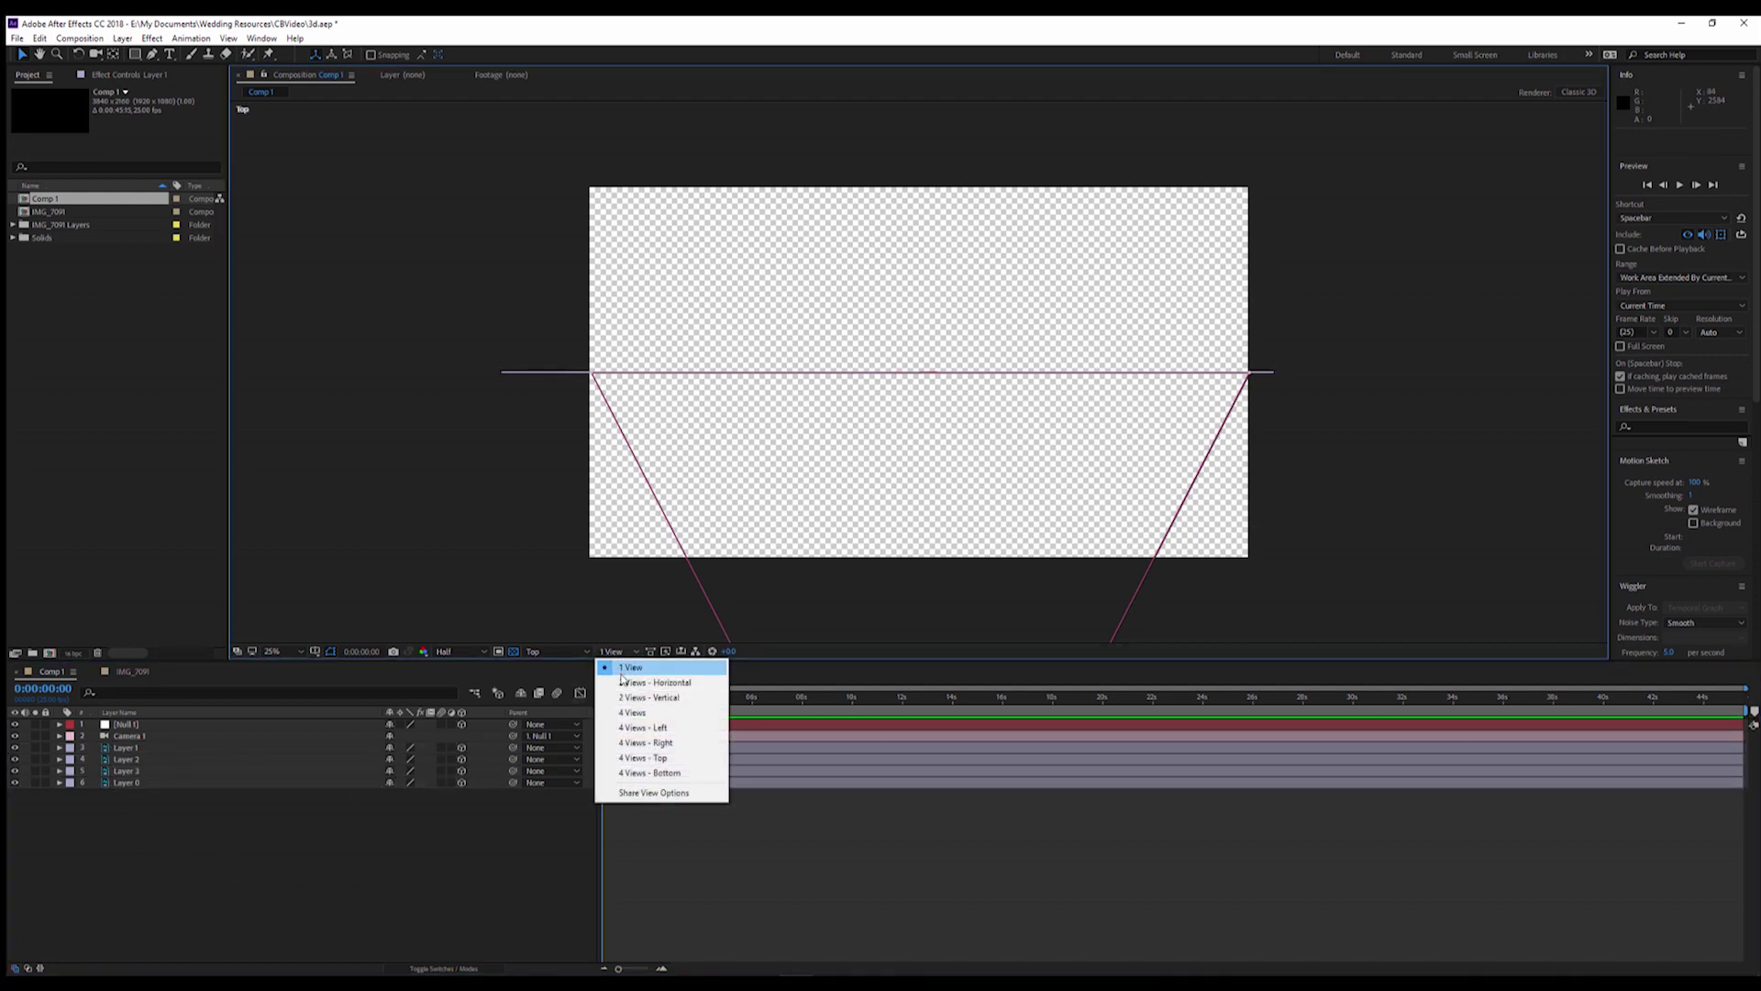
left_click(580, 651)
left_click(580, 652)
left_click(576, 666)
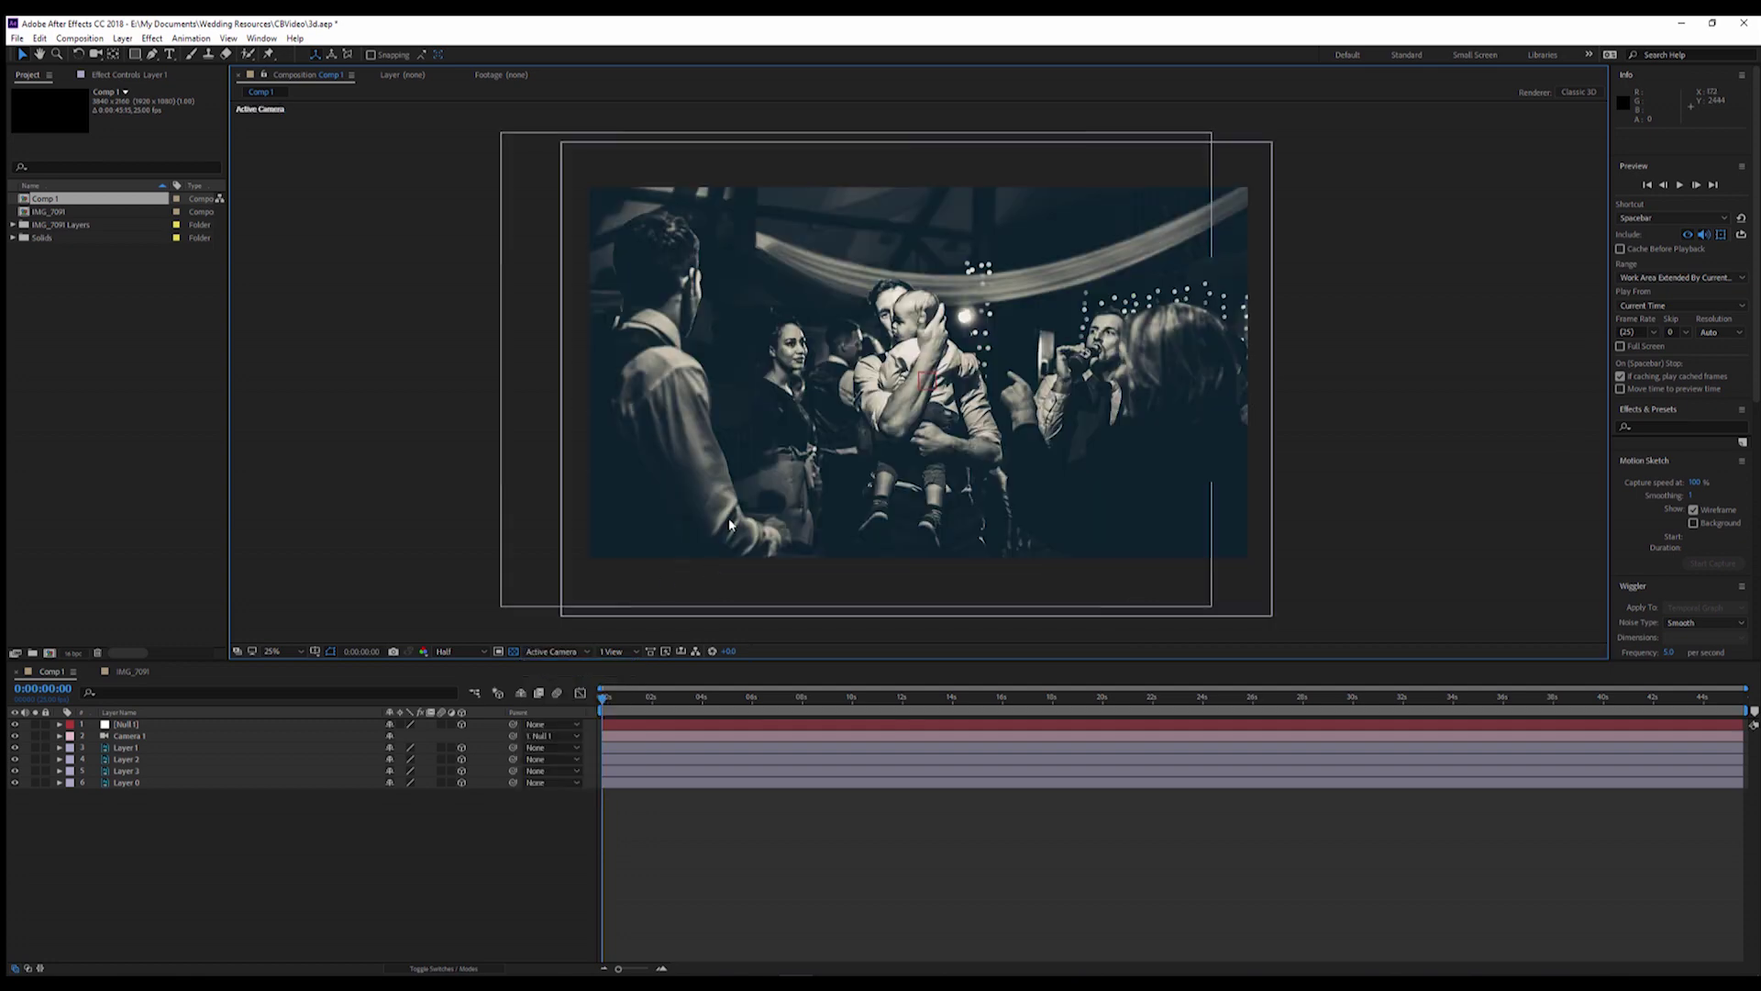
Rename Layer 0 to 'BG'
left_click(15, 782)
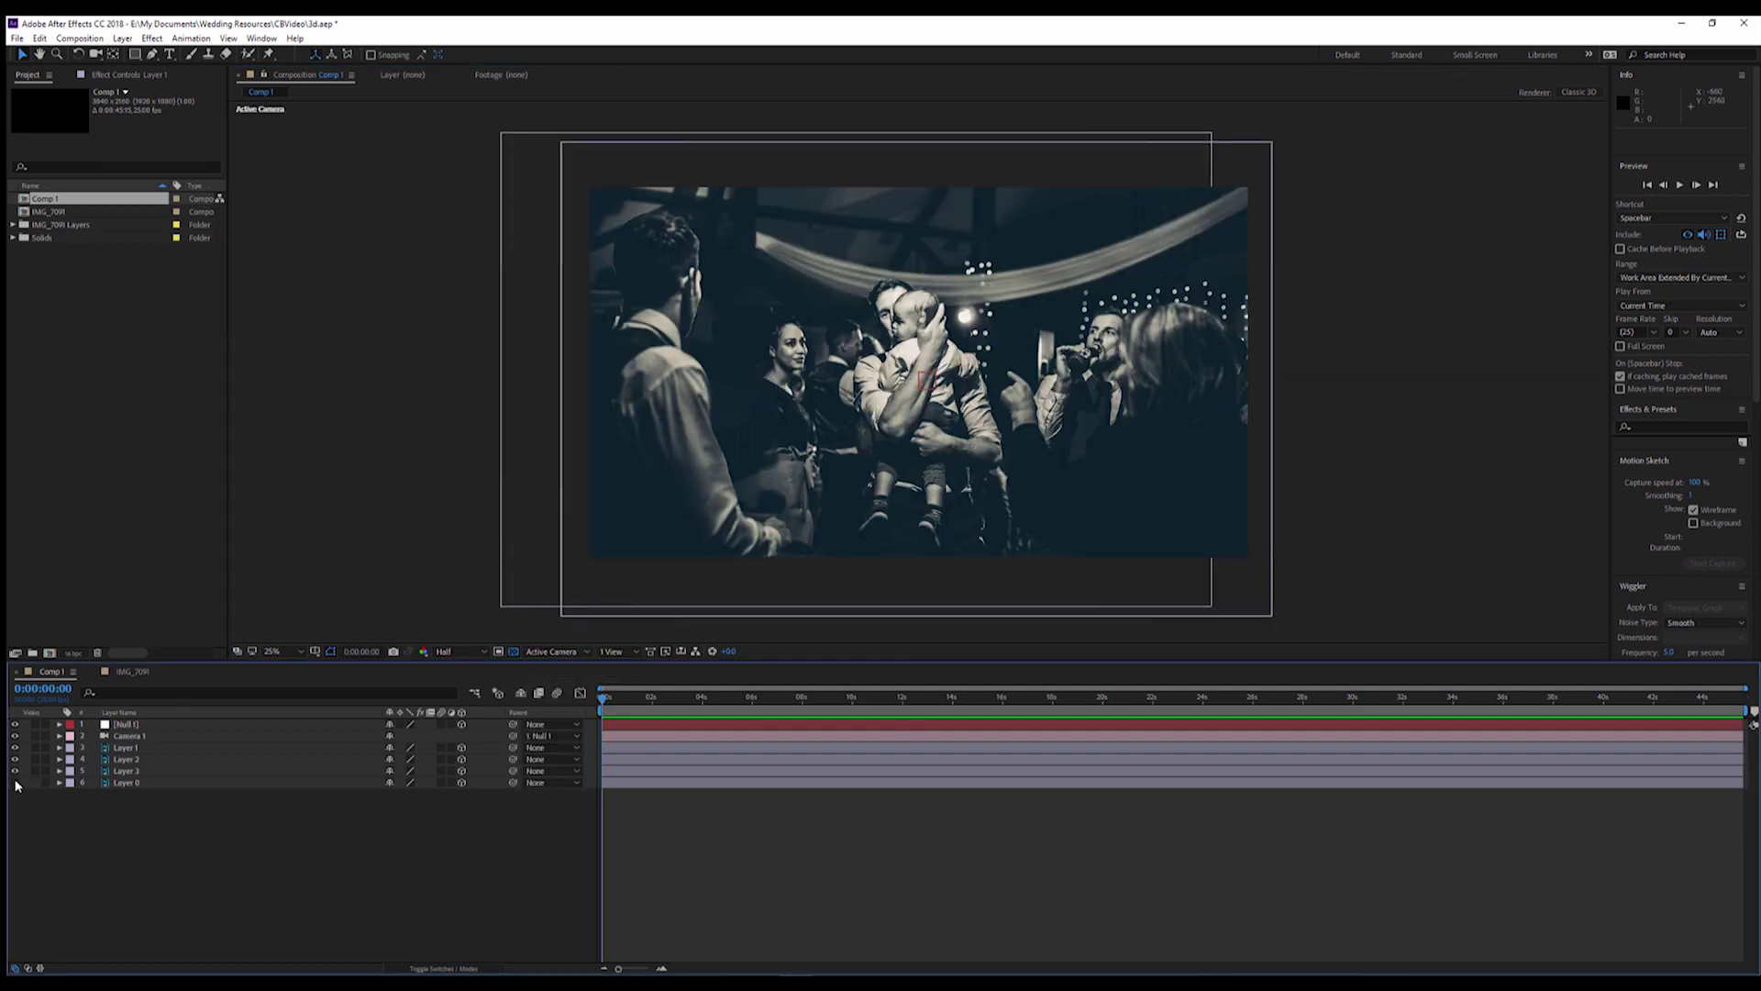
left_click(15, 782)
left_click(136, 785)
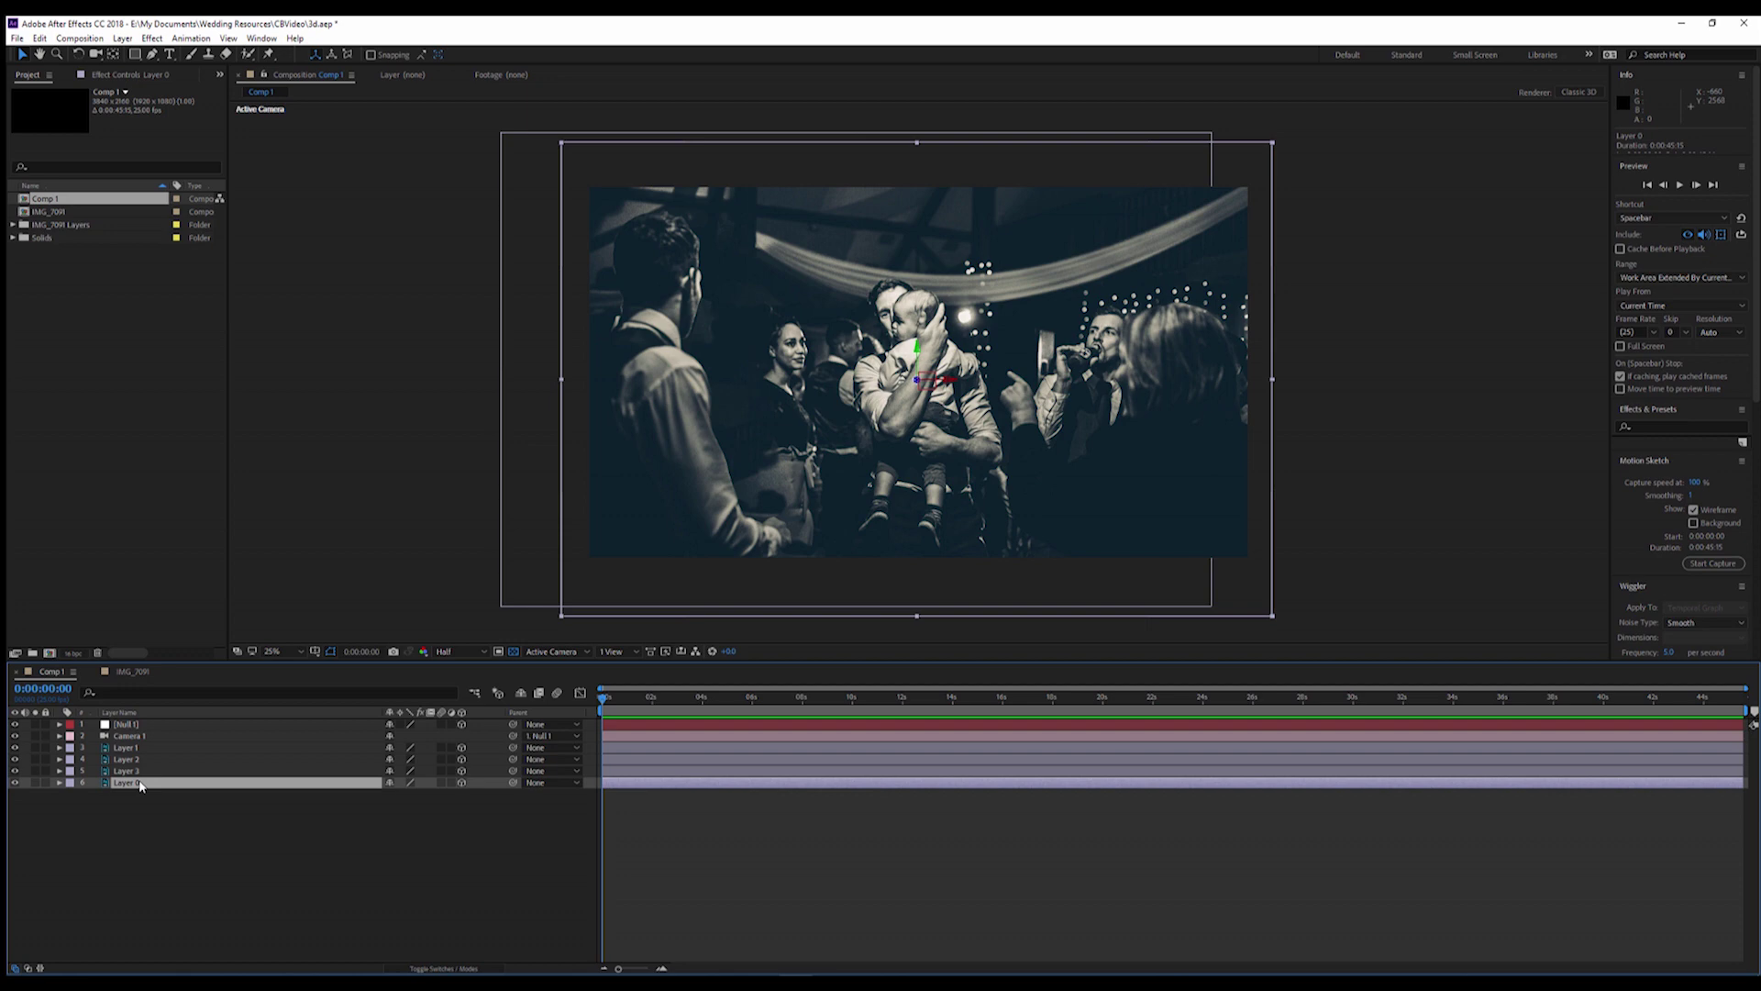
right_click(136, 785)
left_click(170, 777)
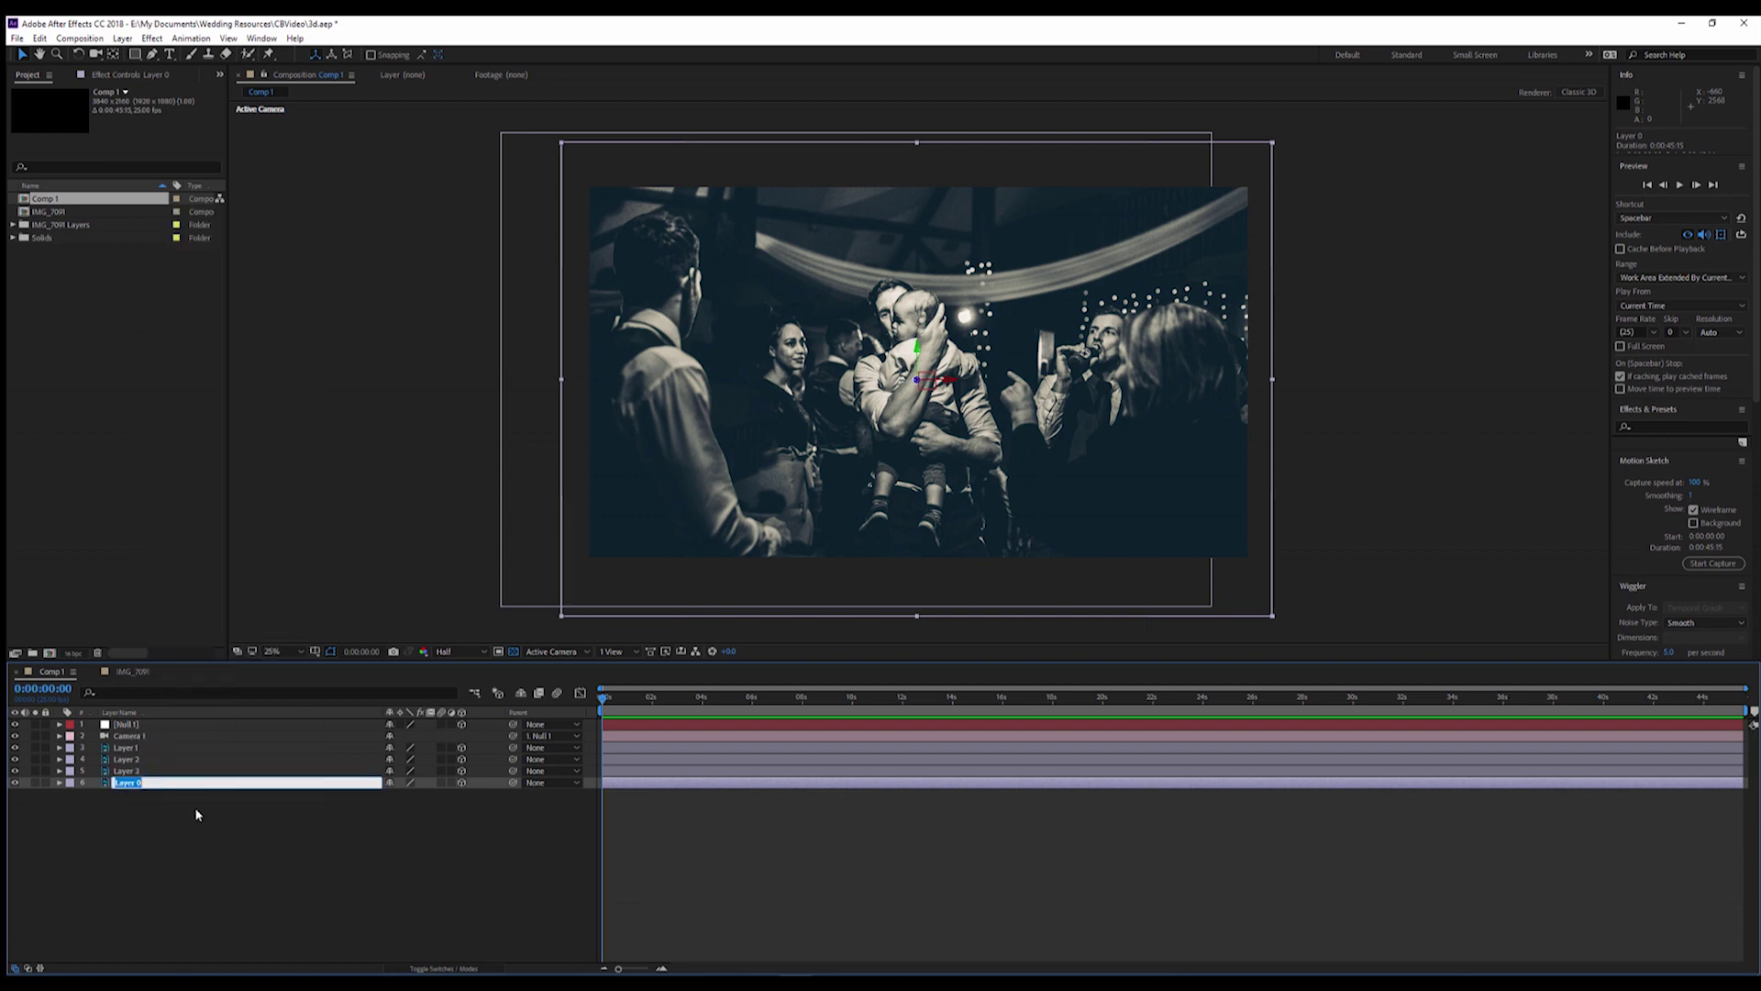
type("BG")
key("Return")
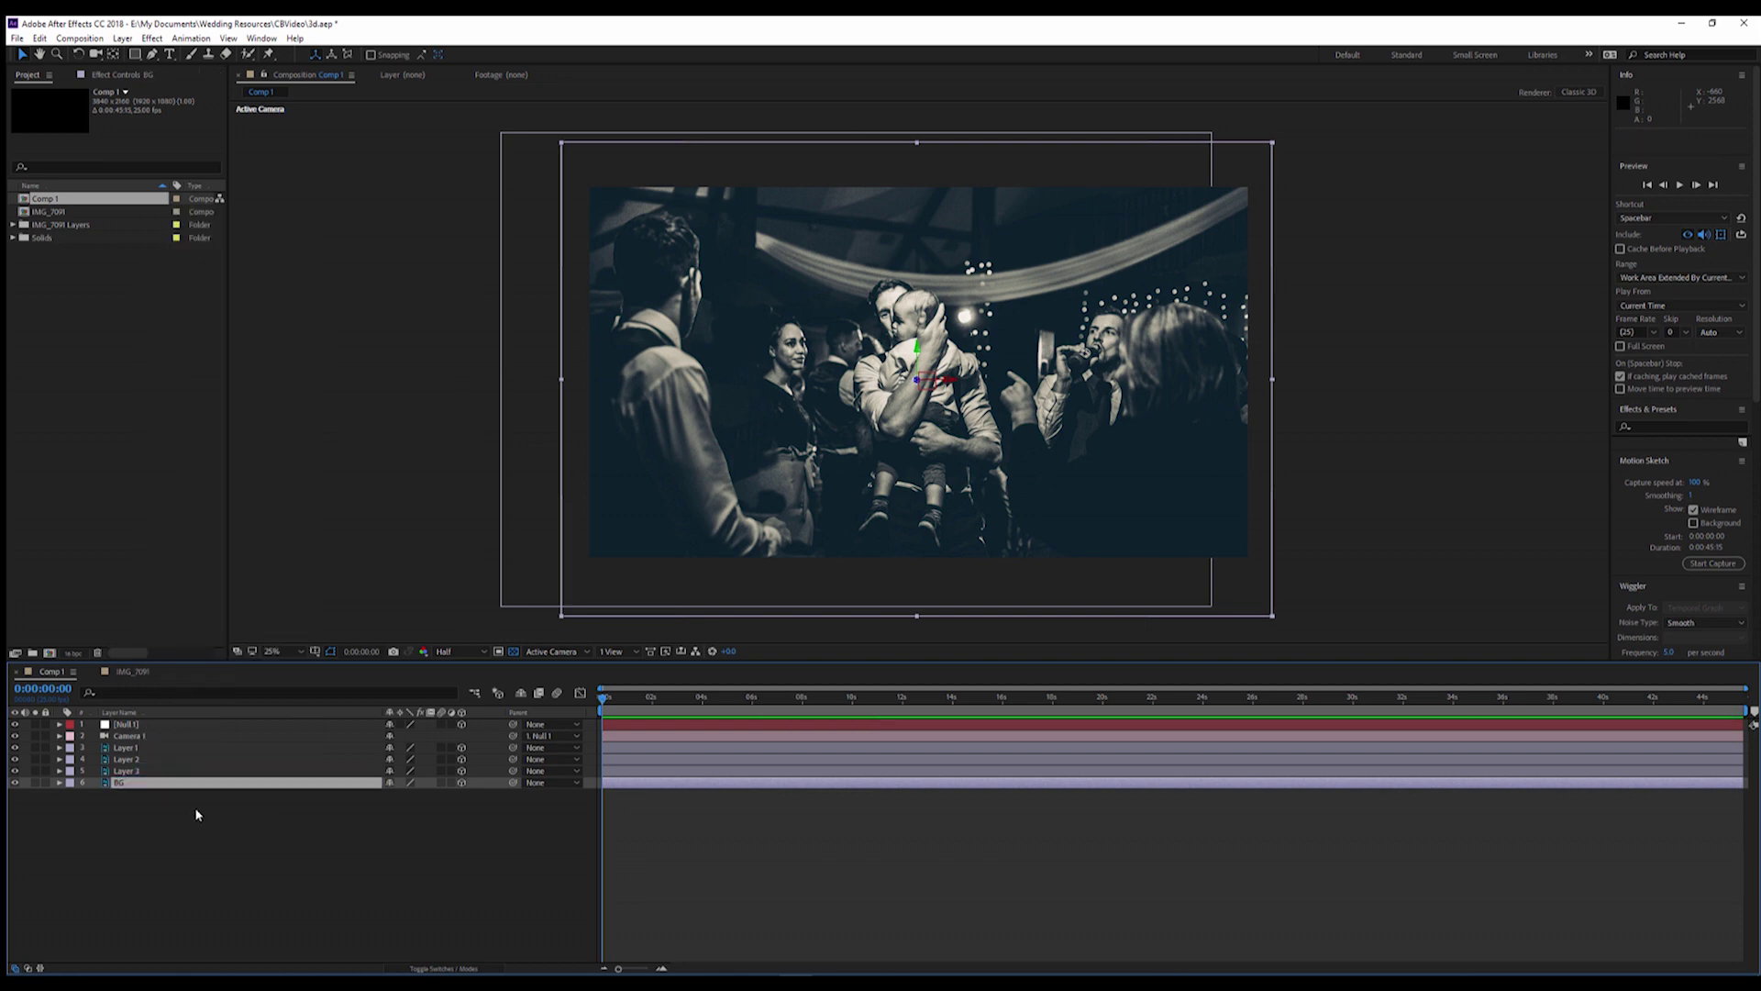
Rename Layer 3 to 'middle'
left_click(15, 771)
left_click(15, 772)
left_click(121, 772)
right_click(121, 772)
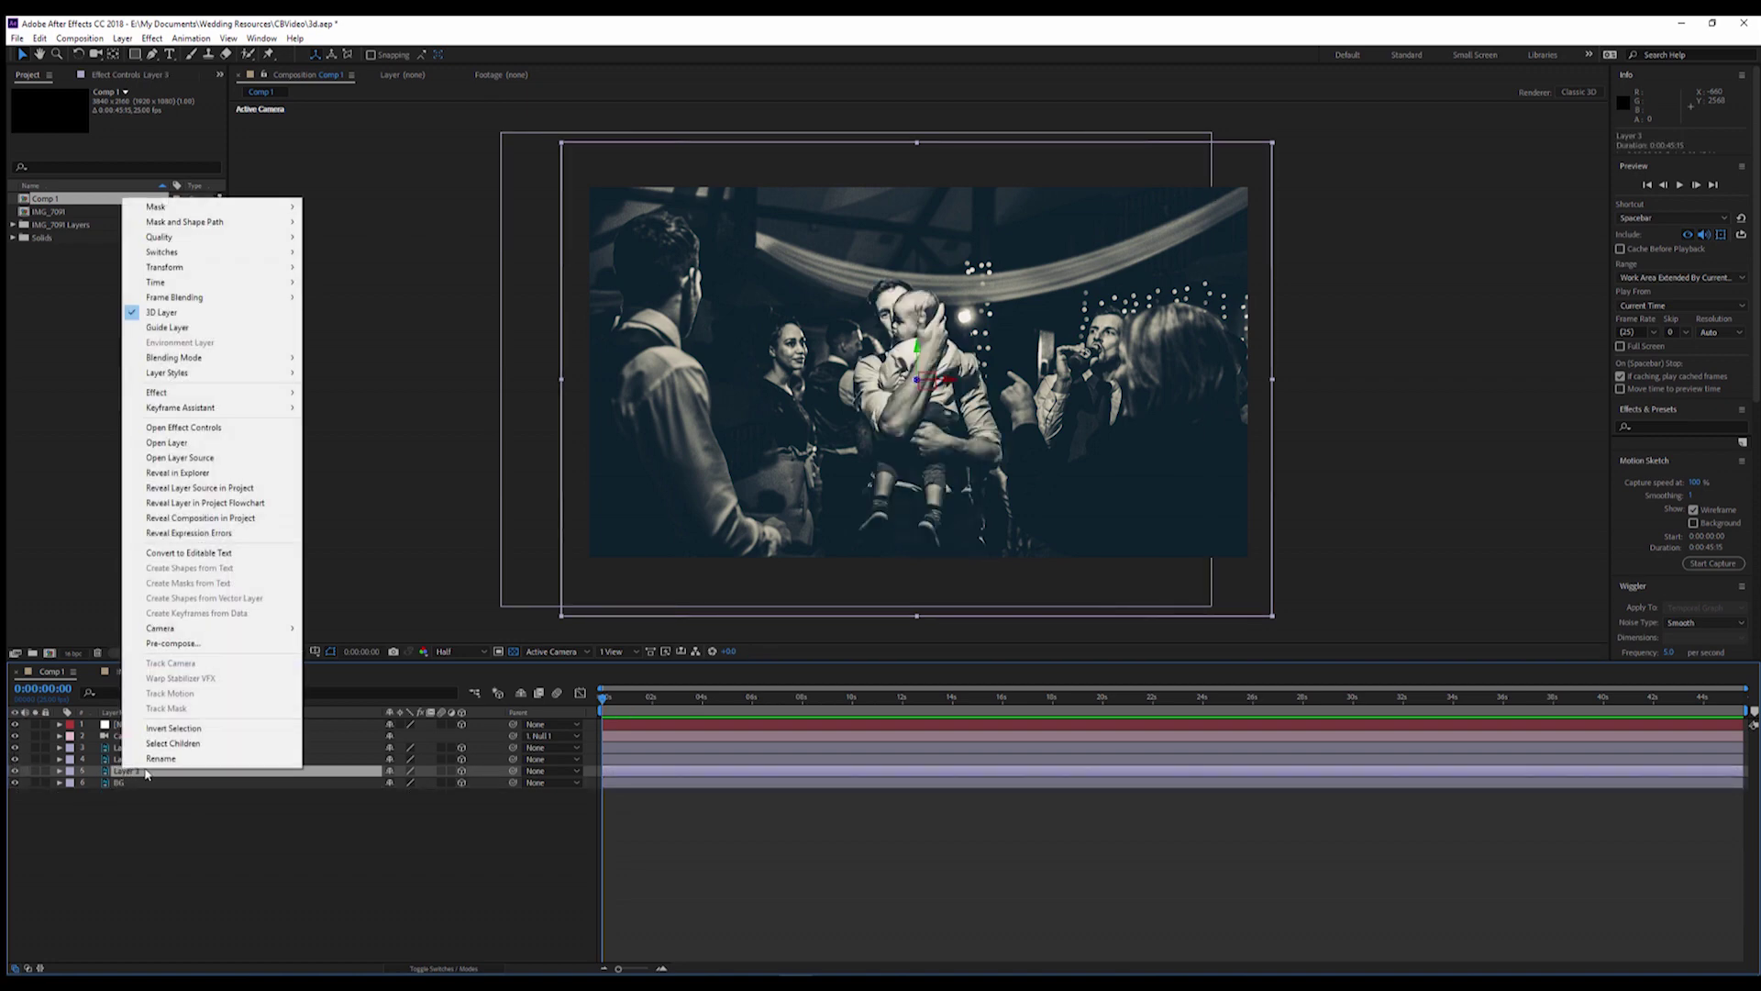
left_click(160, 759)
type("middle")
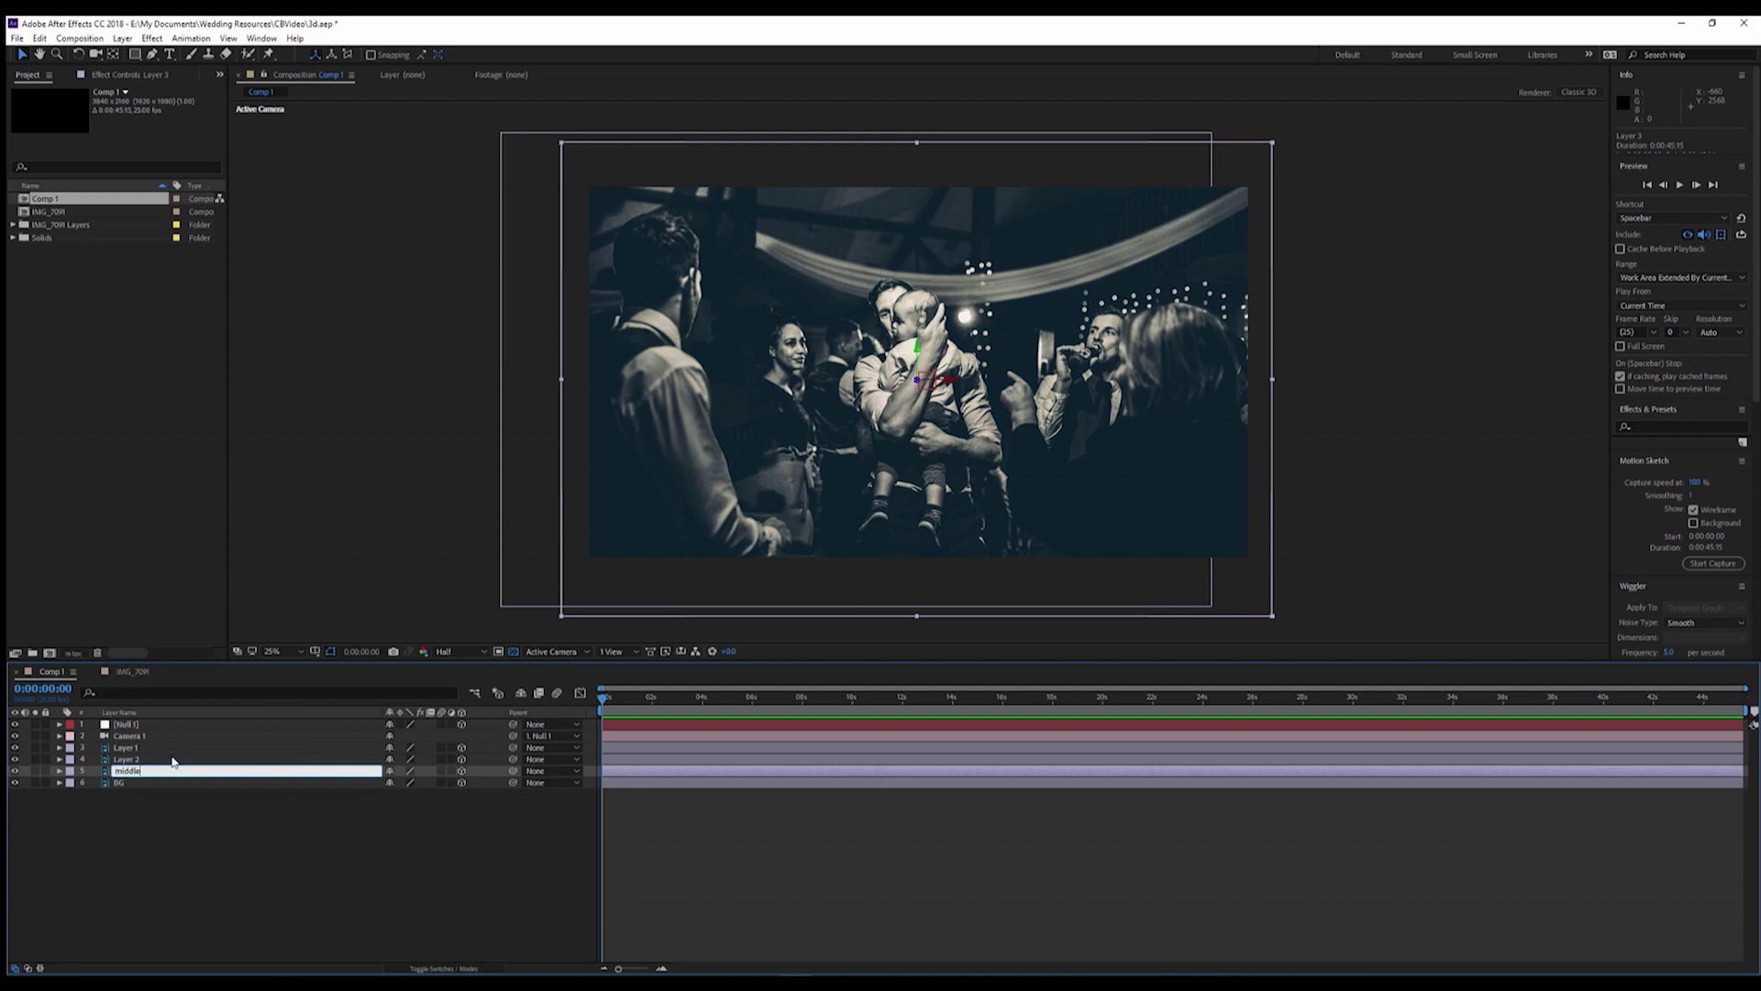
key("Return")
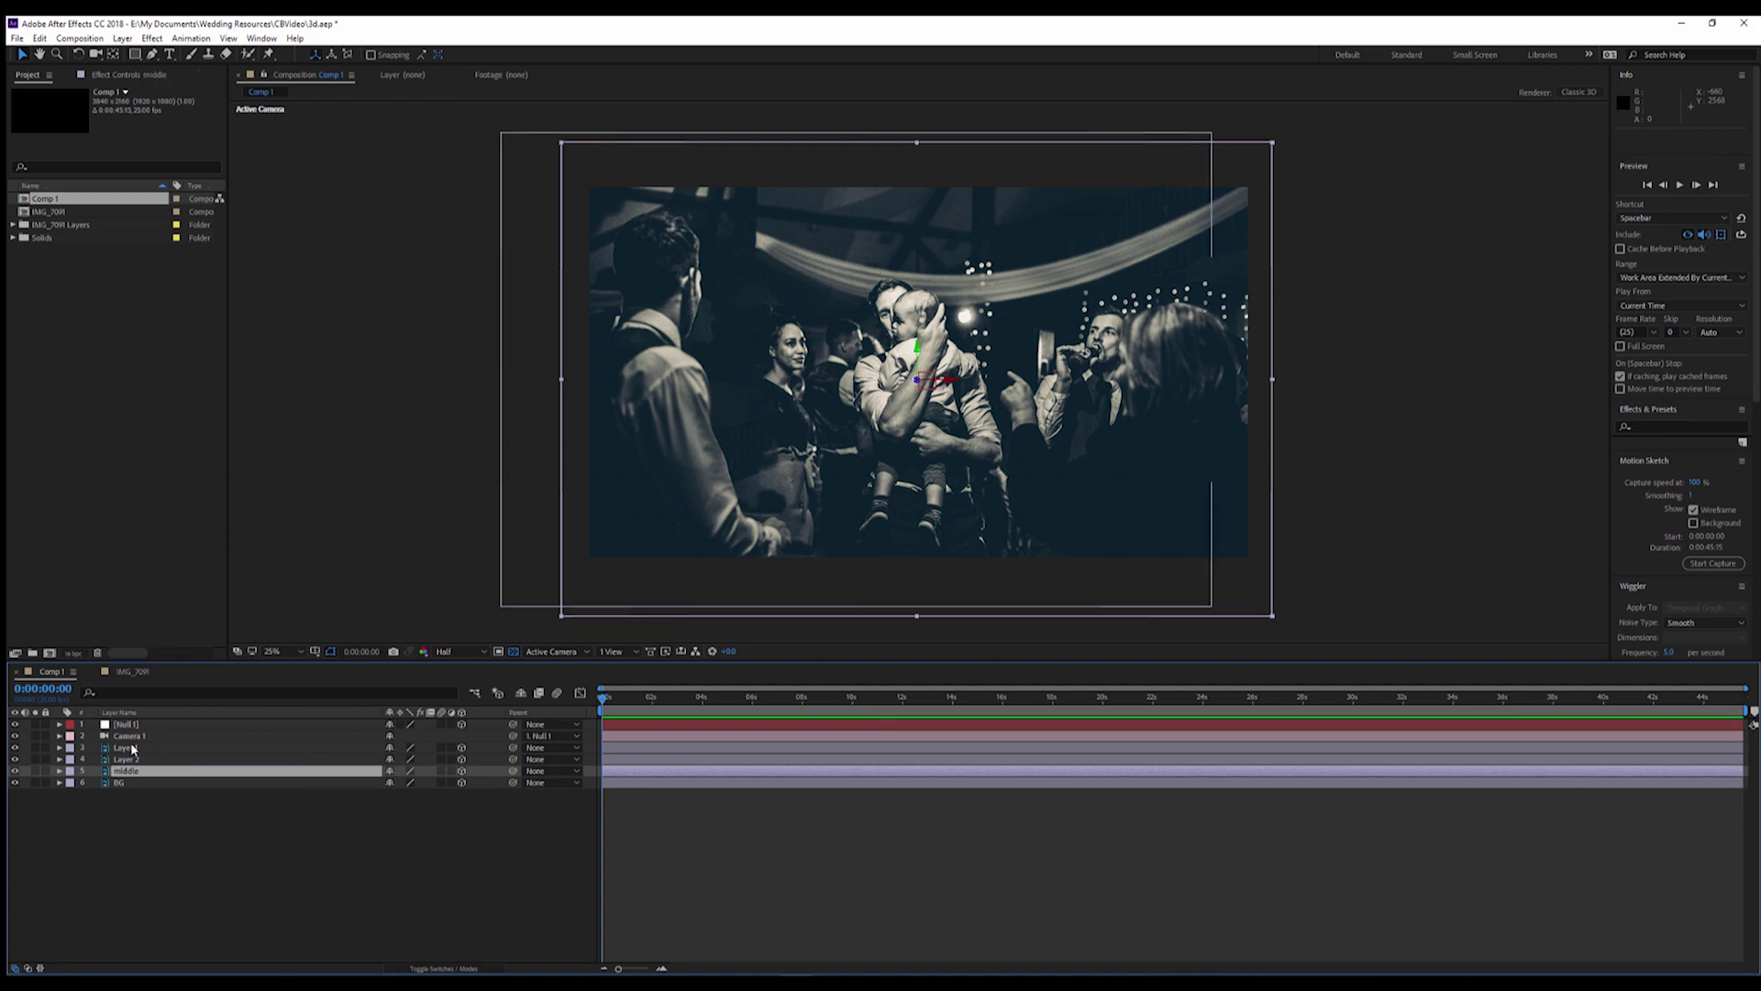
Rename Layer 2 to 'right'
left_click(15, 760)
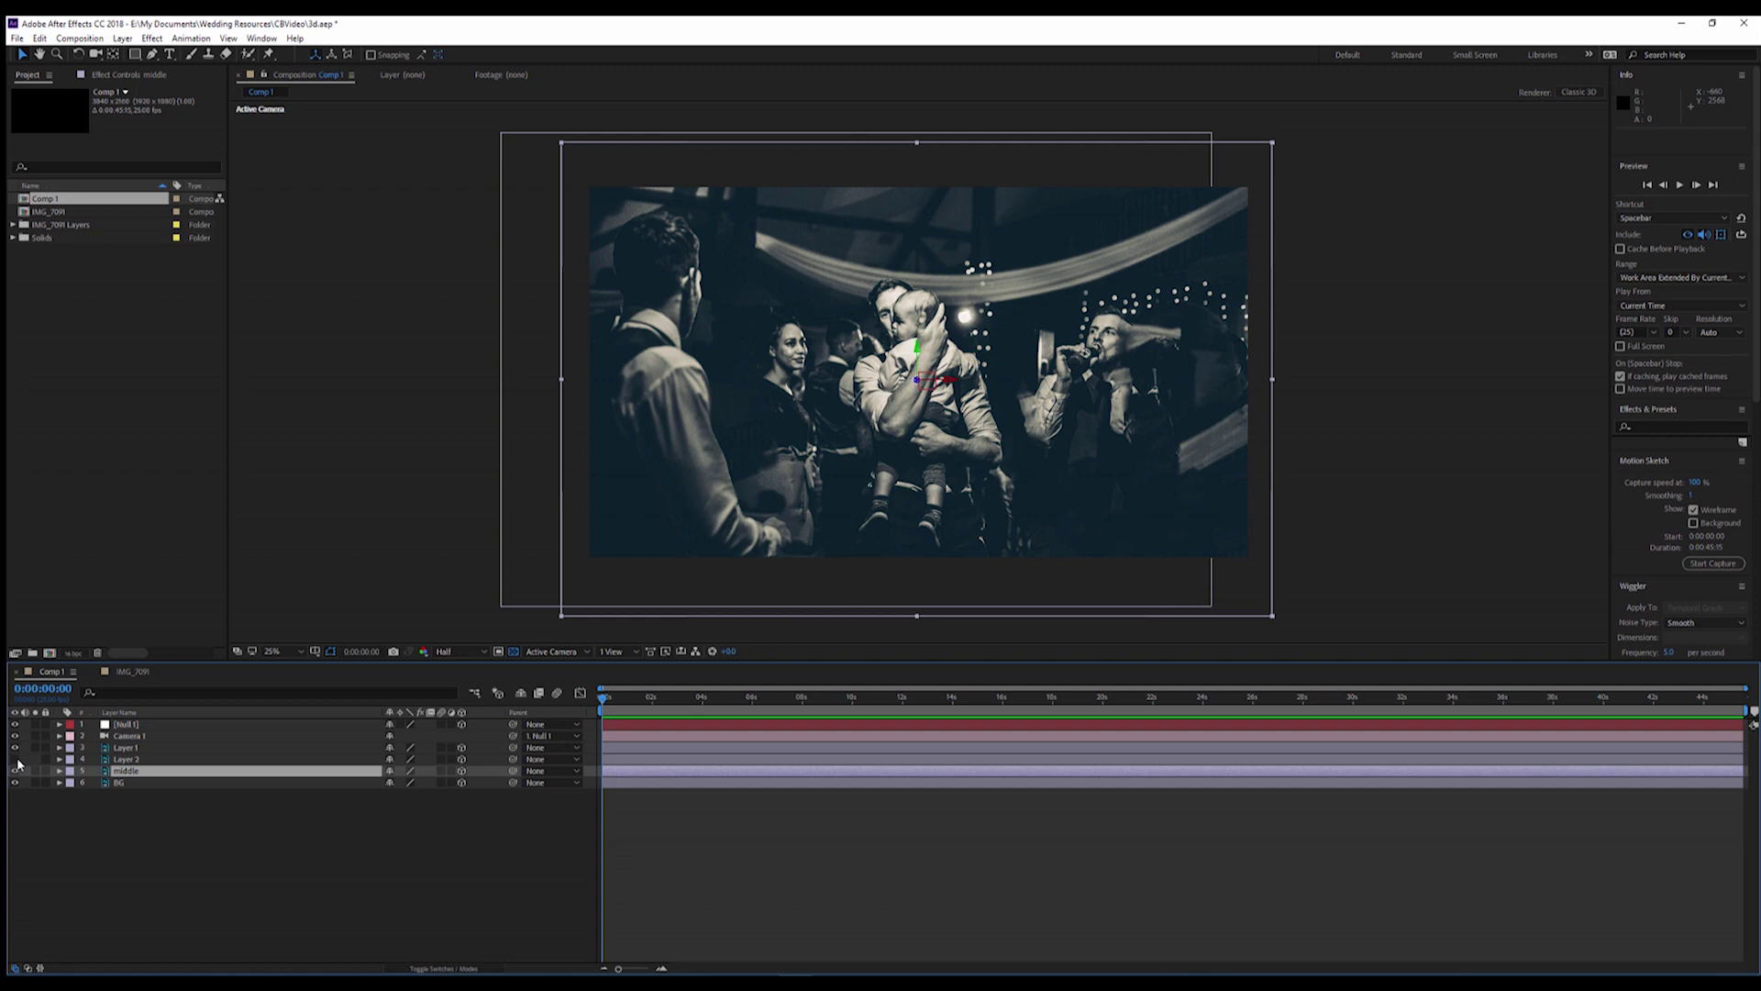
left_click(15, 759)
right_click(122, 761)
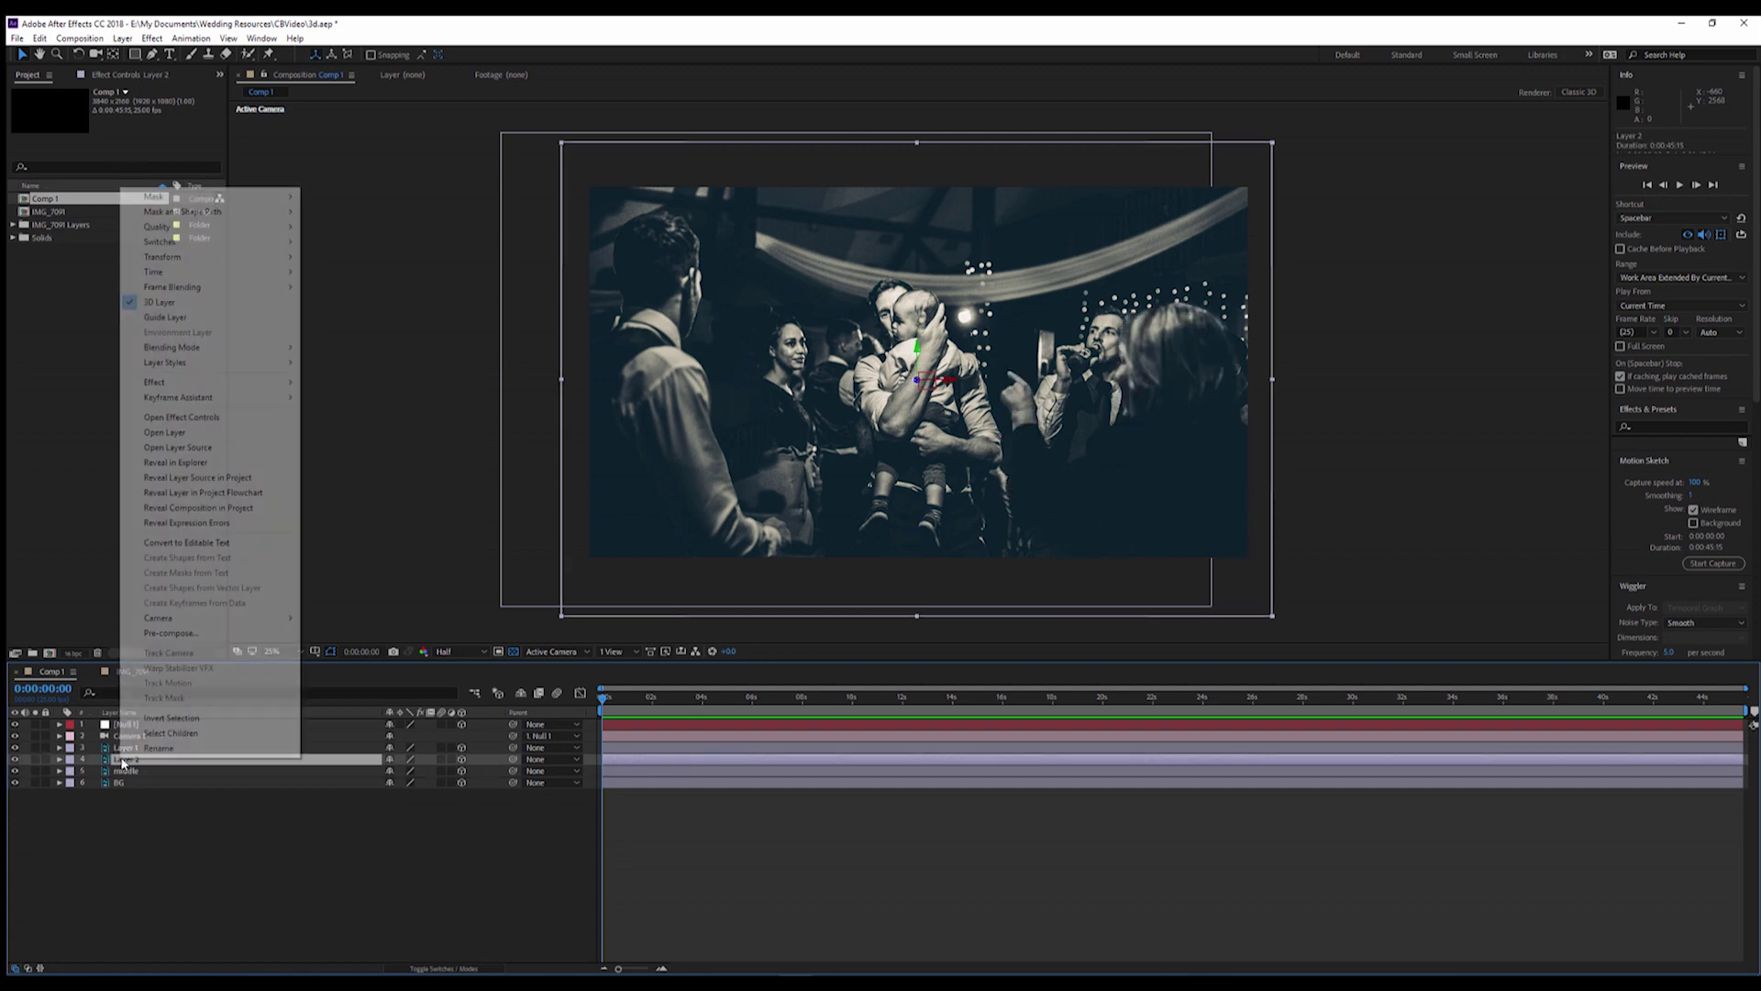
left_click(145, 751)
type("righ")
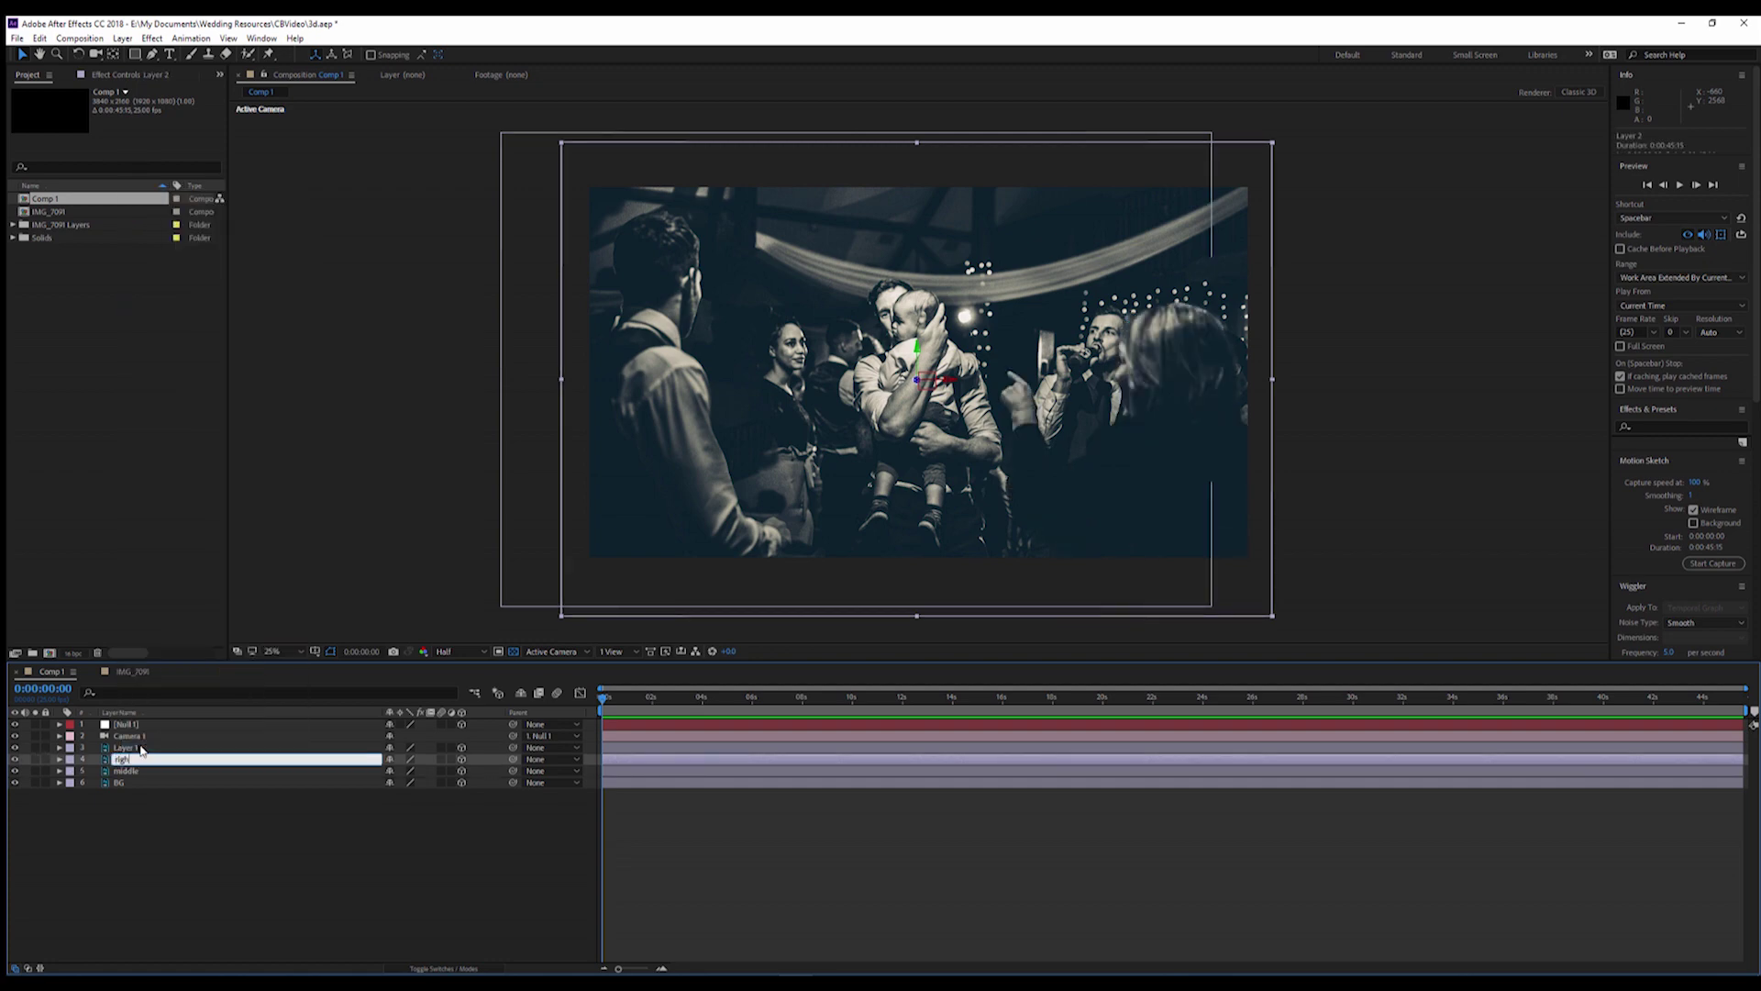
type("t")
key("Return")
Rename Layer 1 to 'left'
right_click(138, 749)
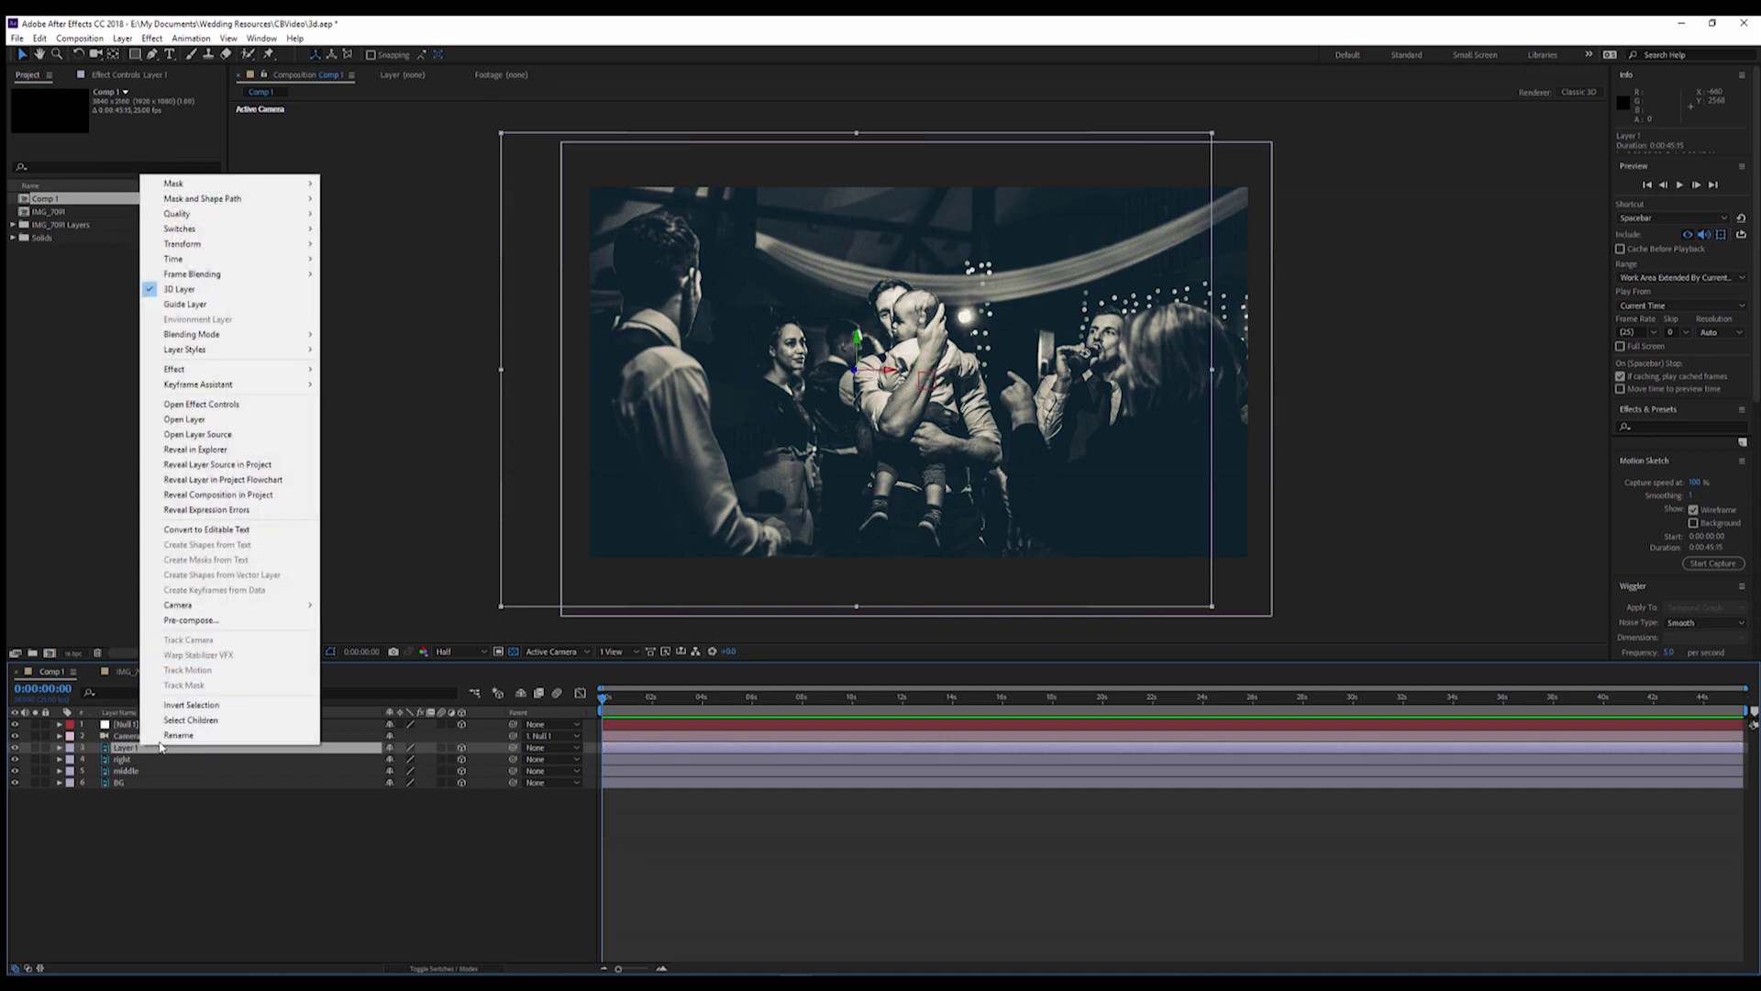
left_click(170, 737)
type("lef")
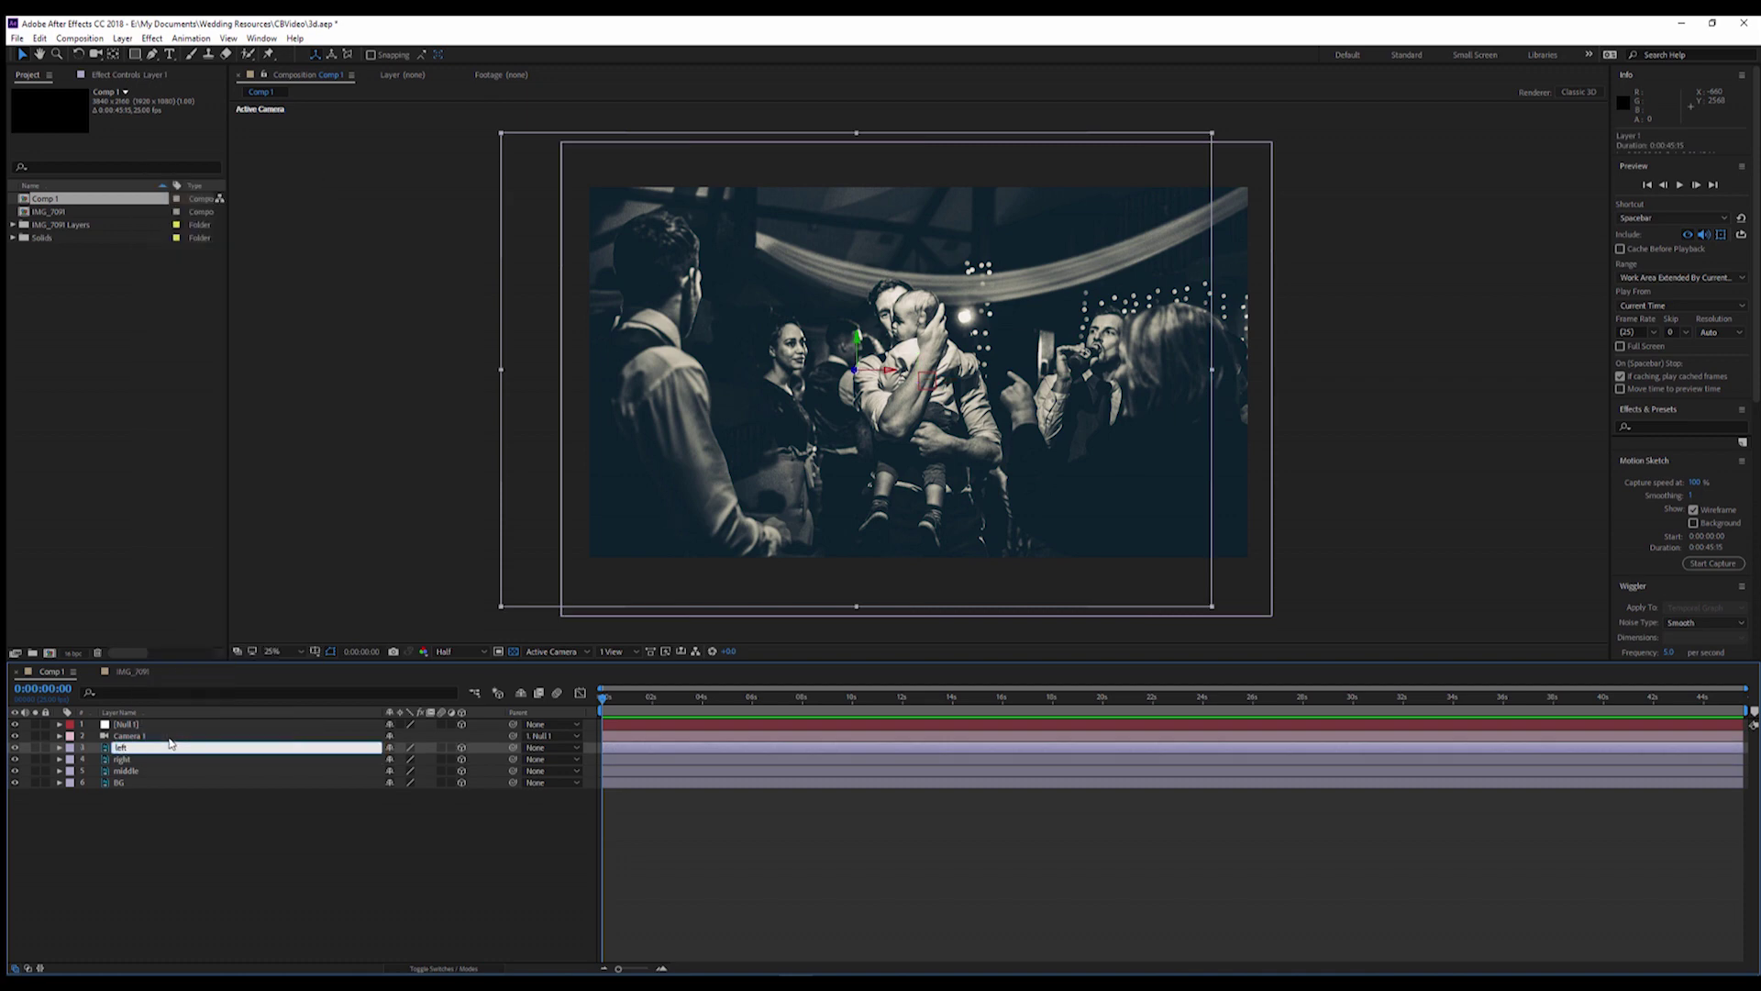
type("t")
key("Return")
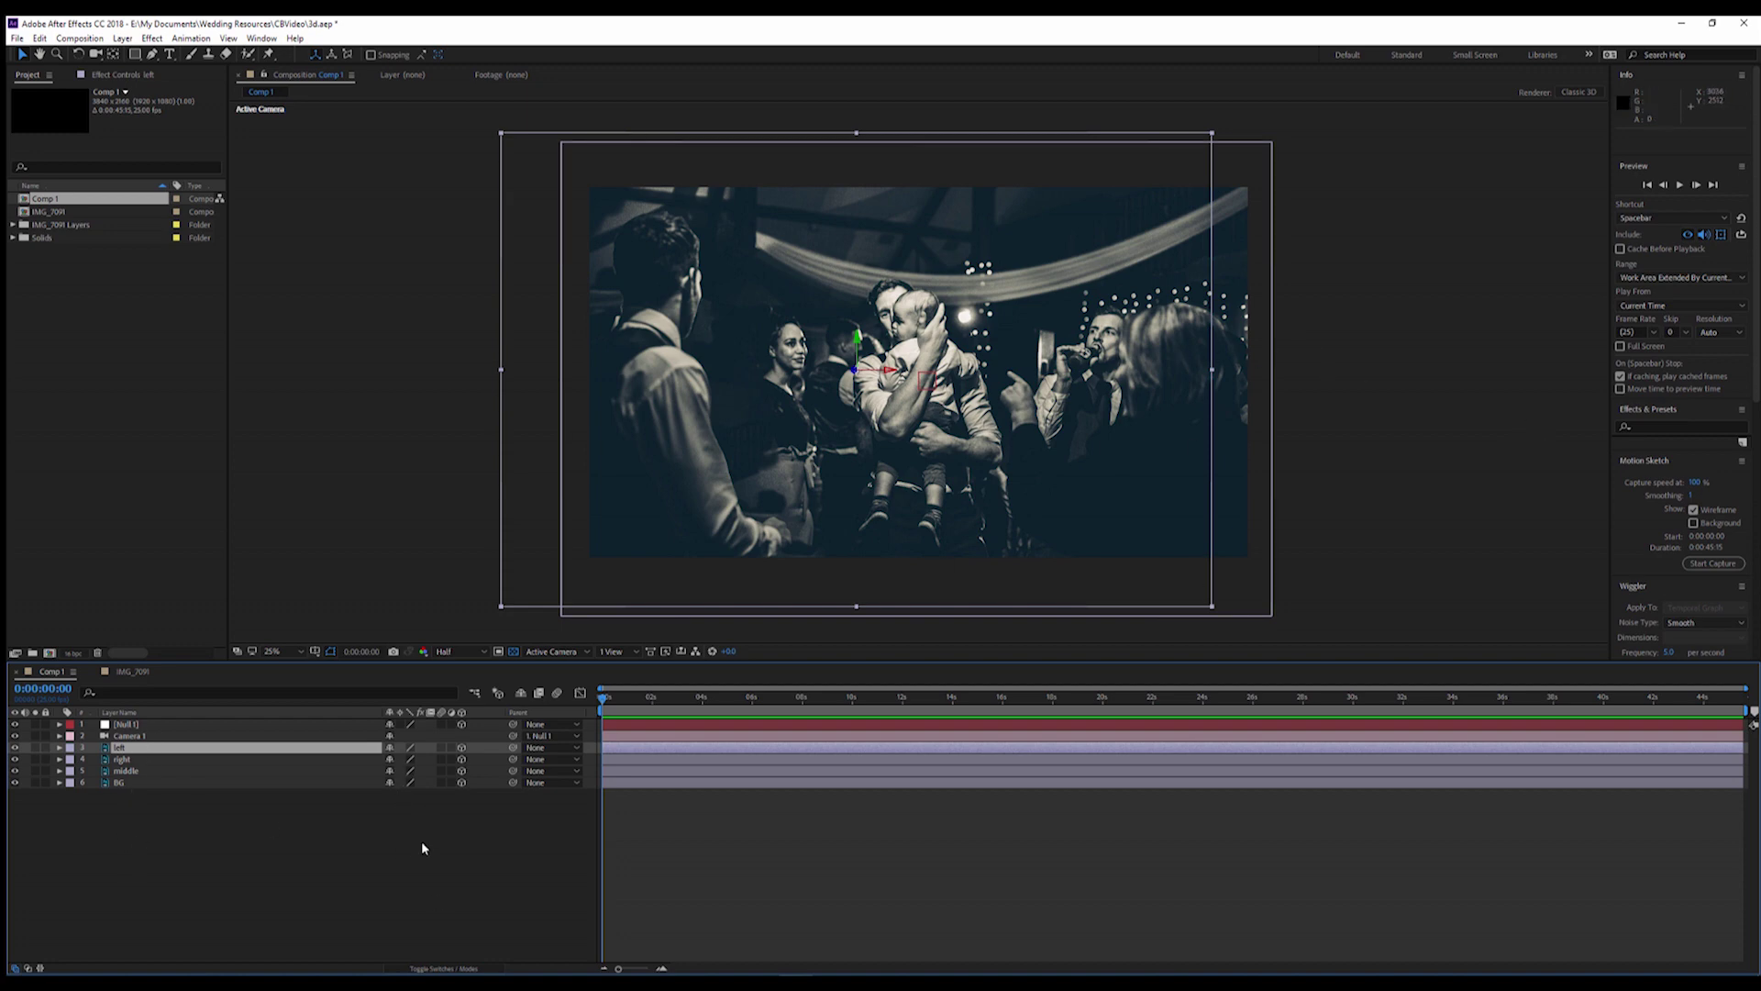
Switch to Top view and push the BG layer back to Z 4064
left_click(532, 652)
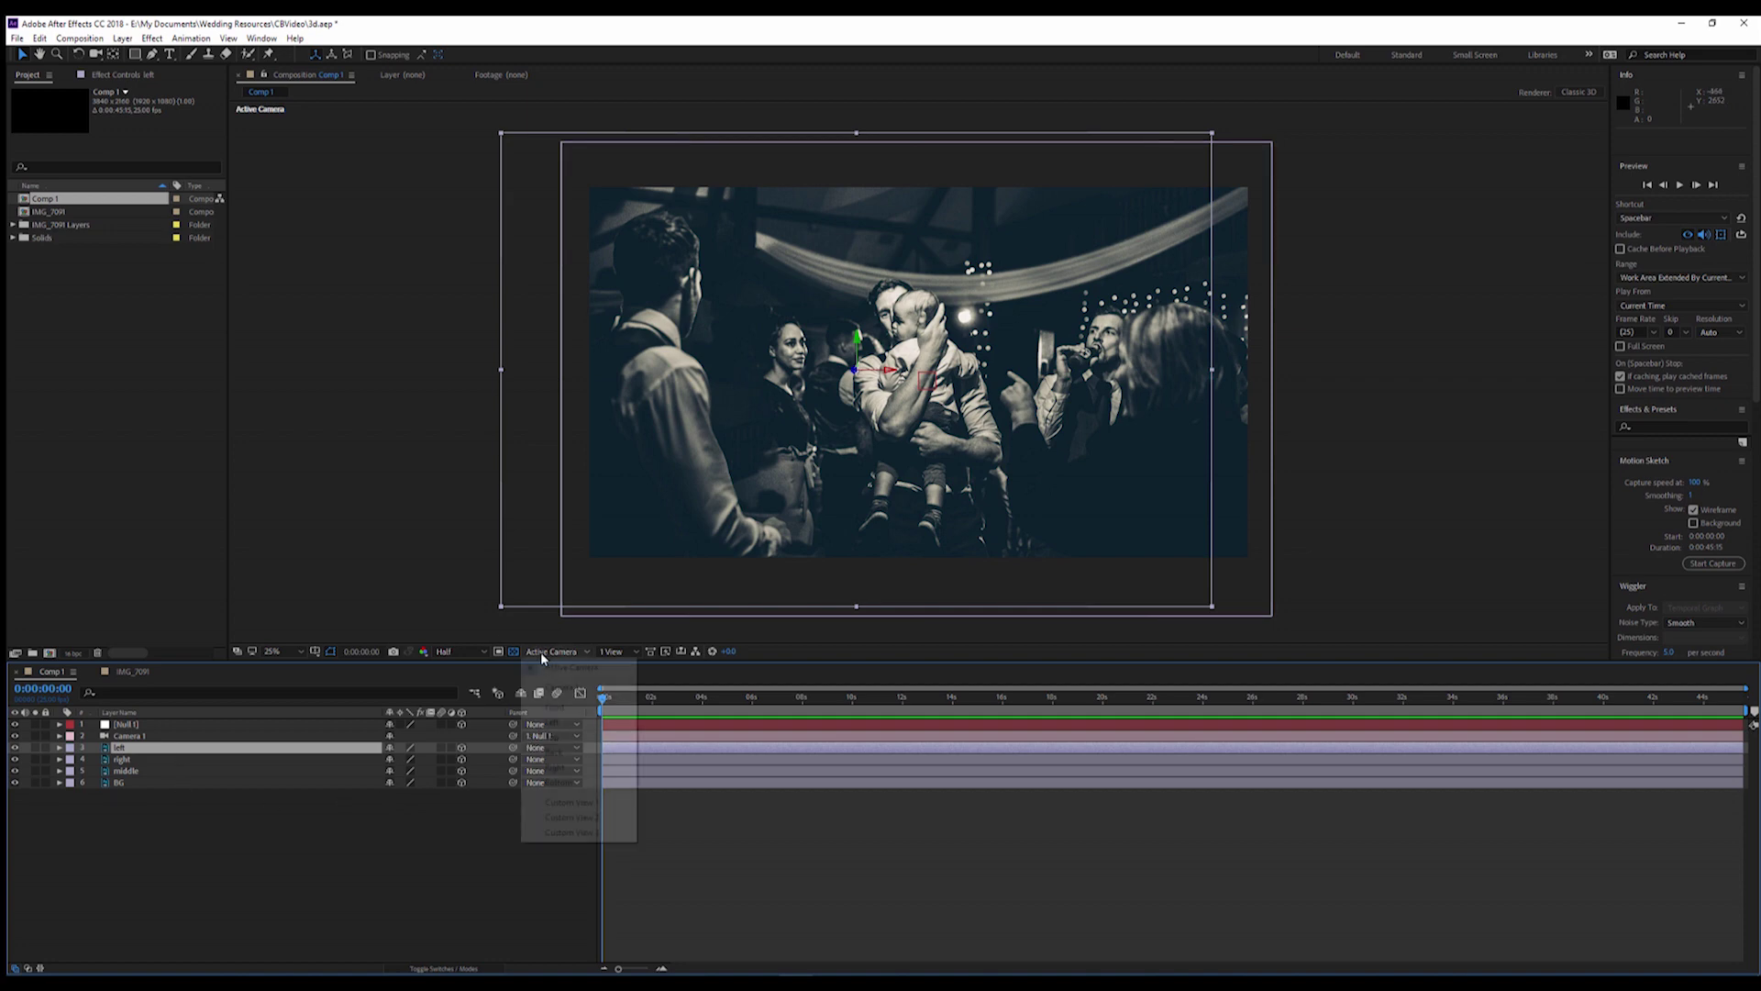
left_click(568, 737)
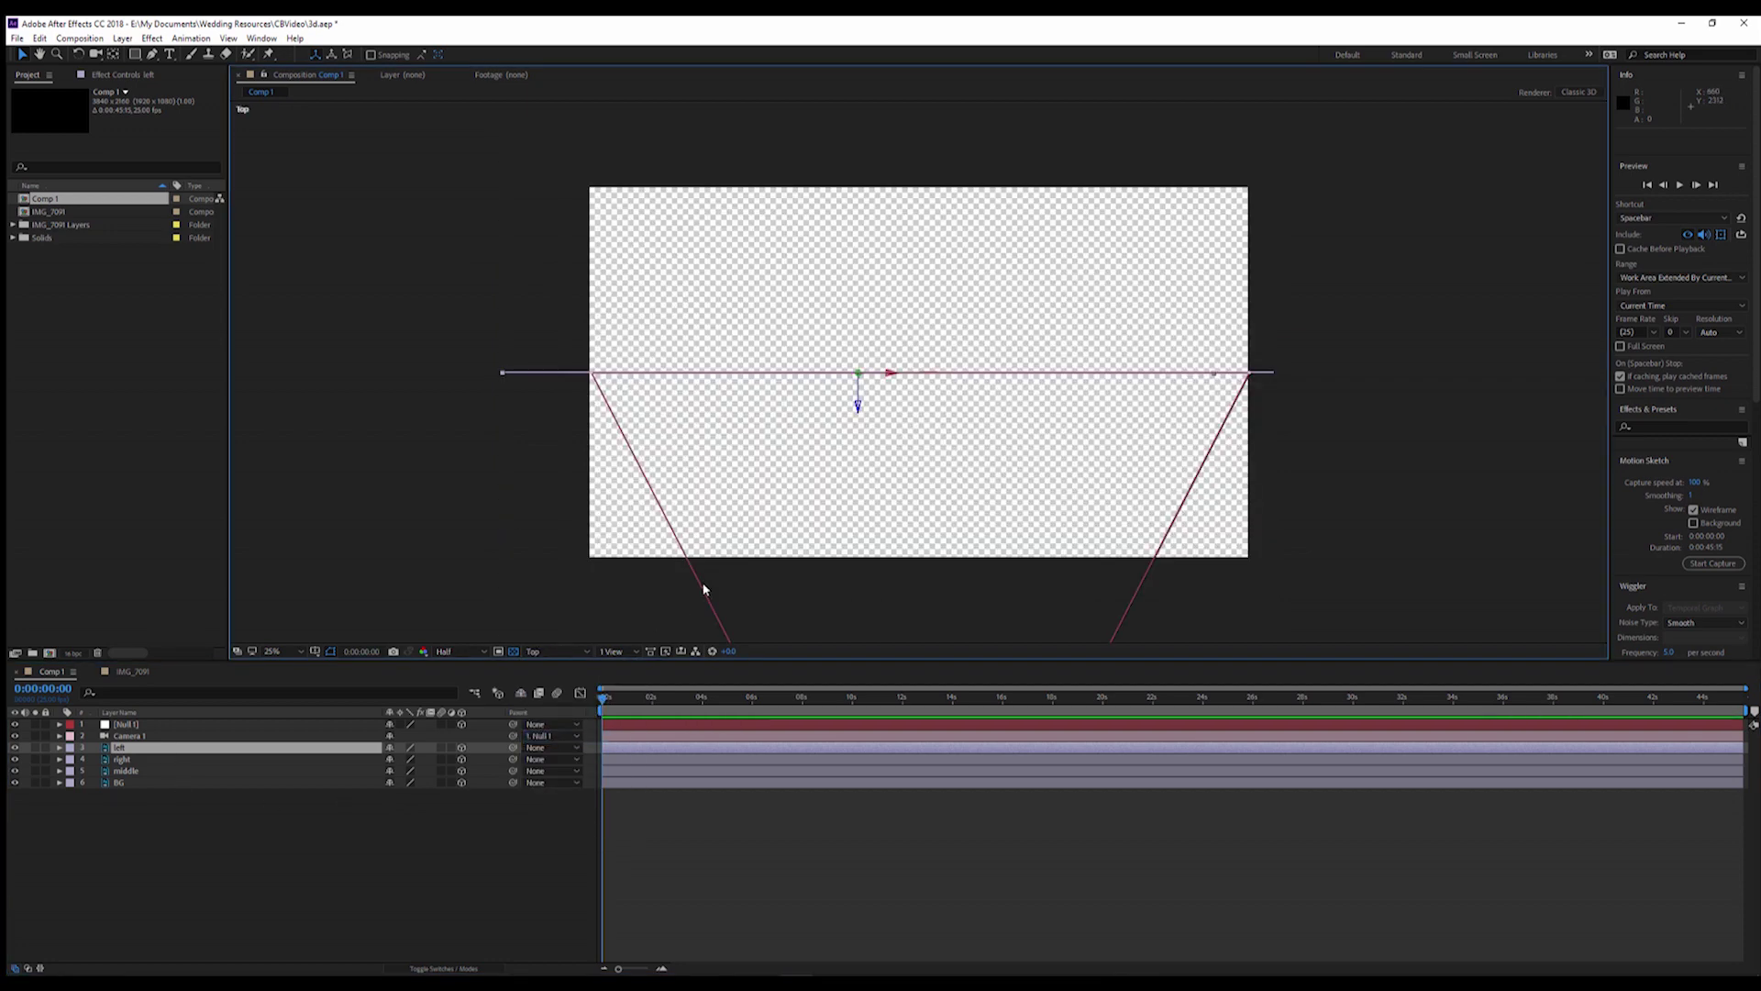
left_click(122, 784)
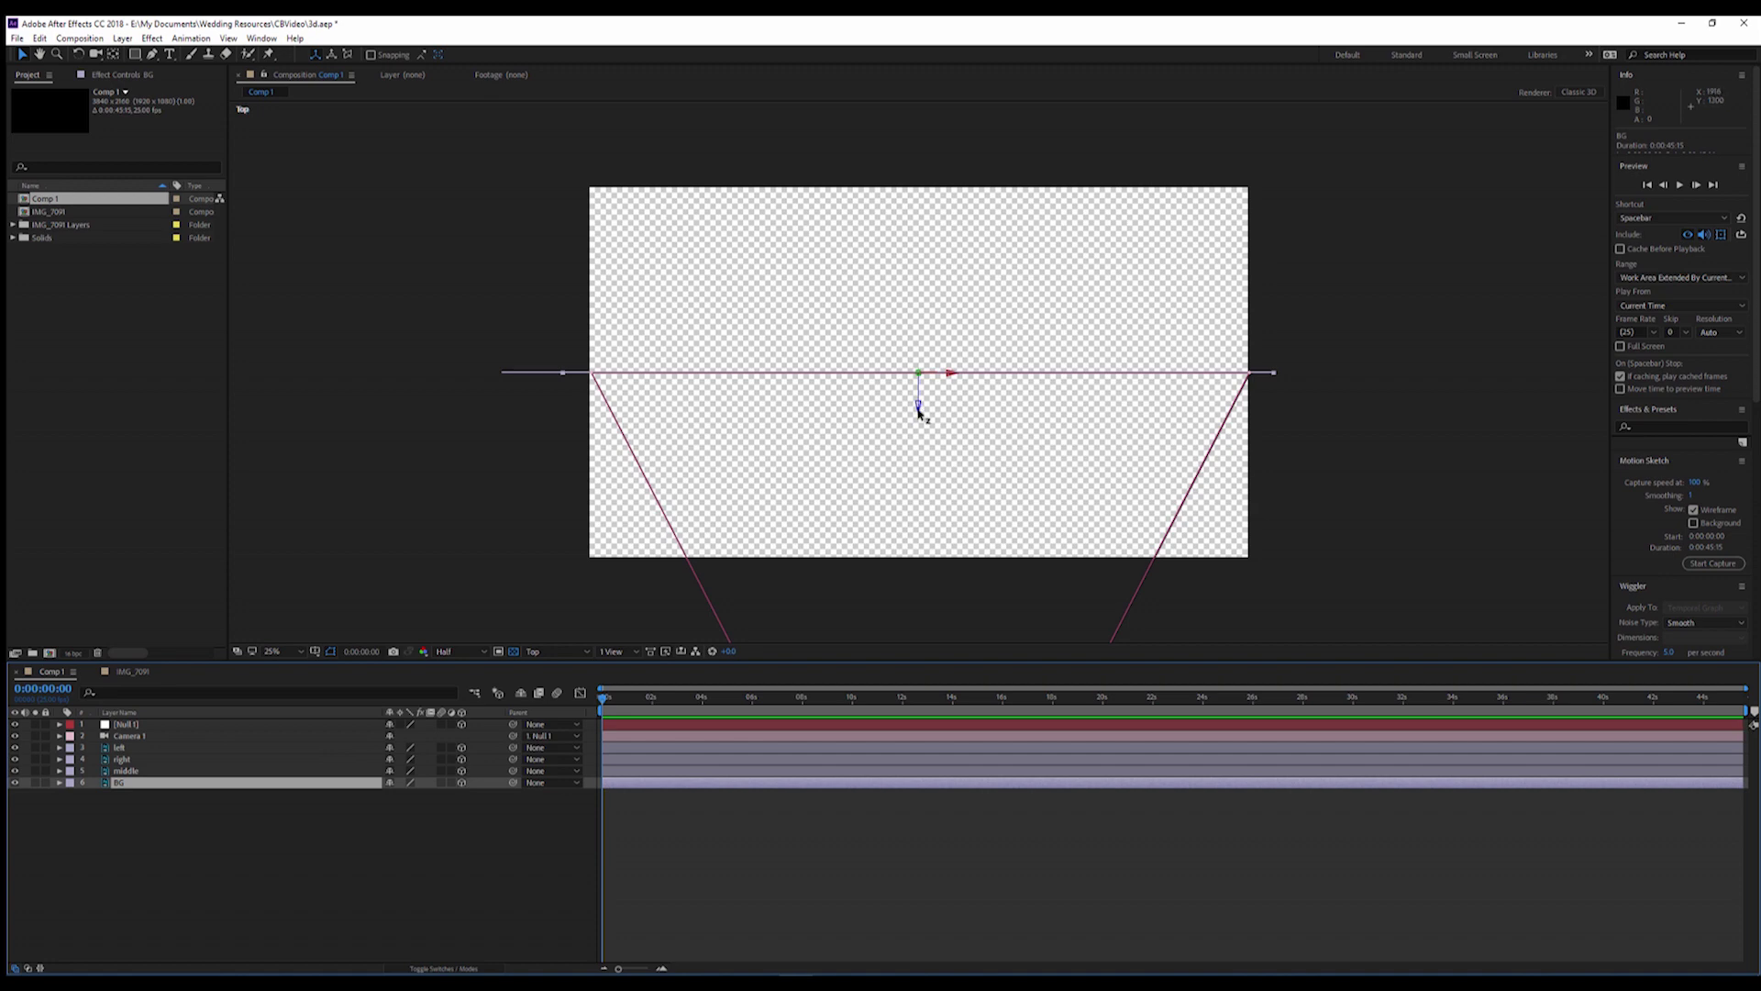
left_click_drag(919, 407, 888, 145)
key("comma")
key("comma")
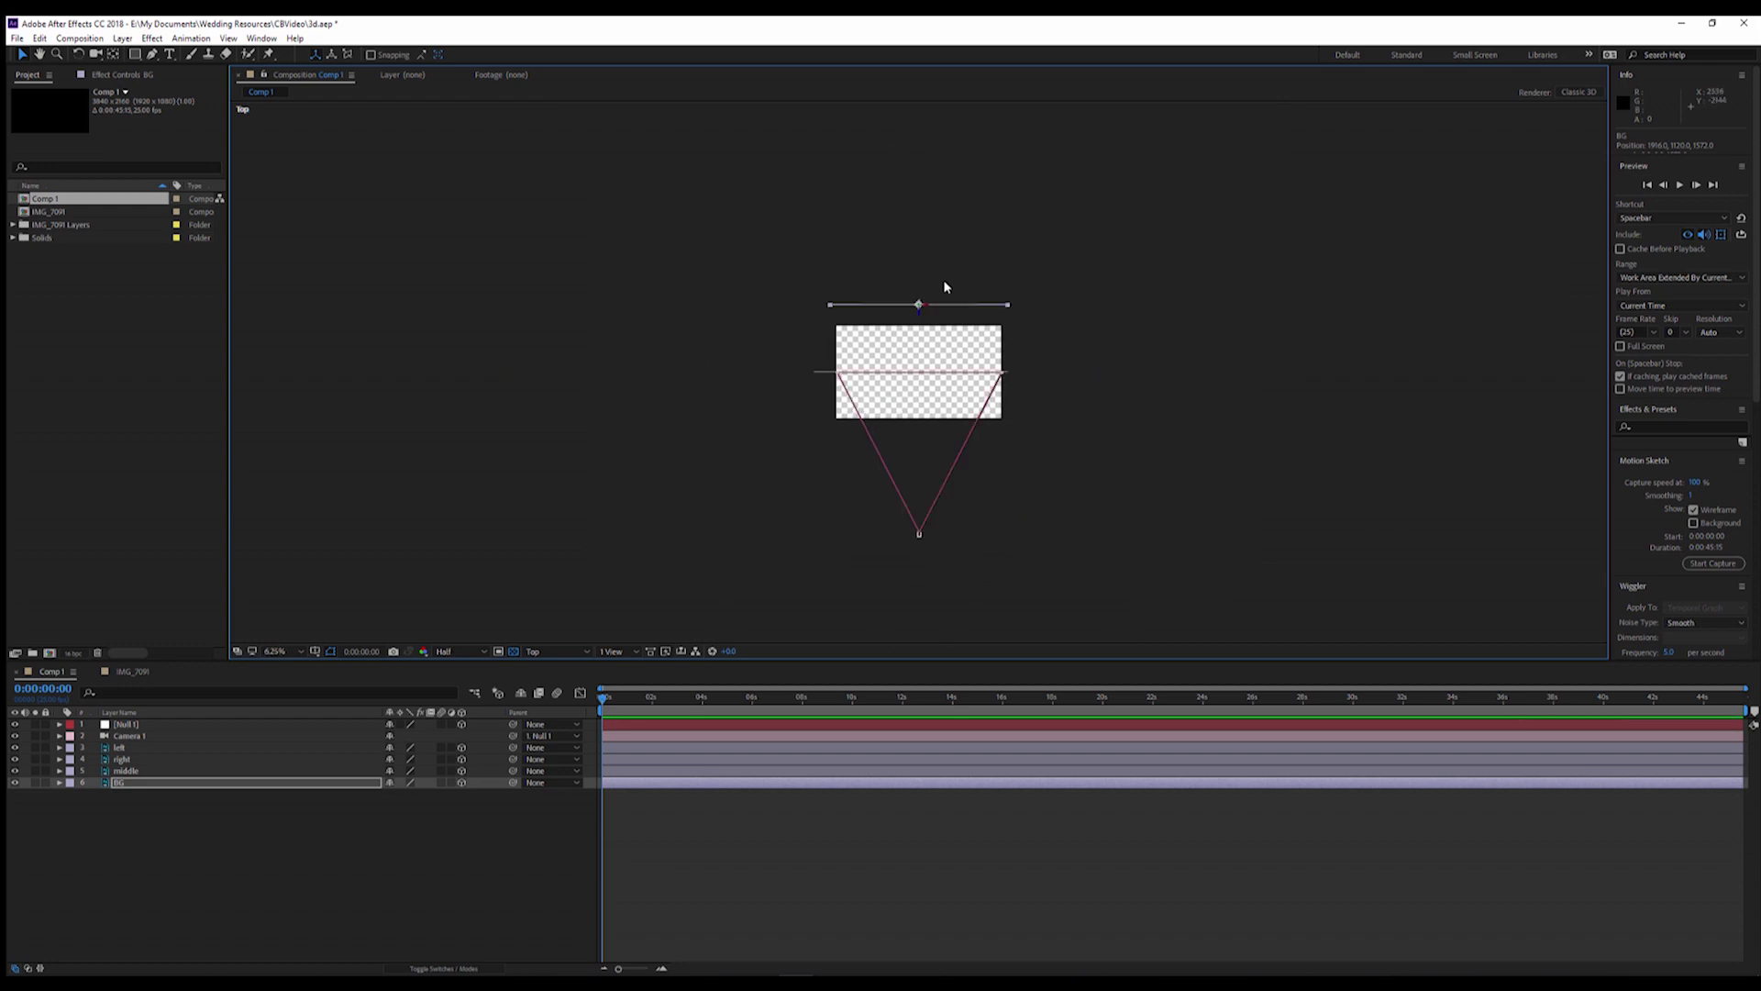
left_click_drag(919, 305, 926, 364)
key("period")
key("period")
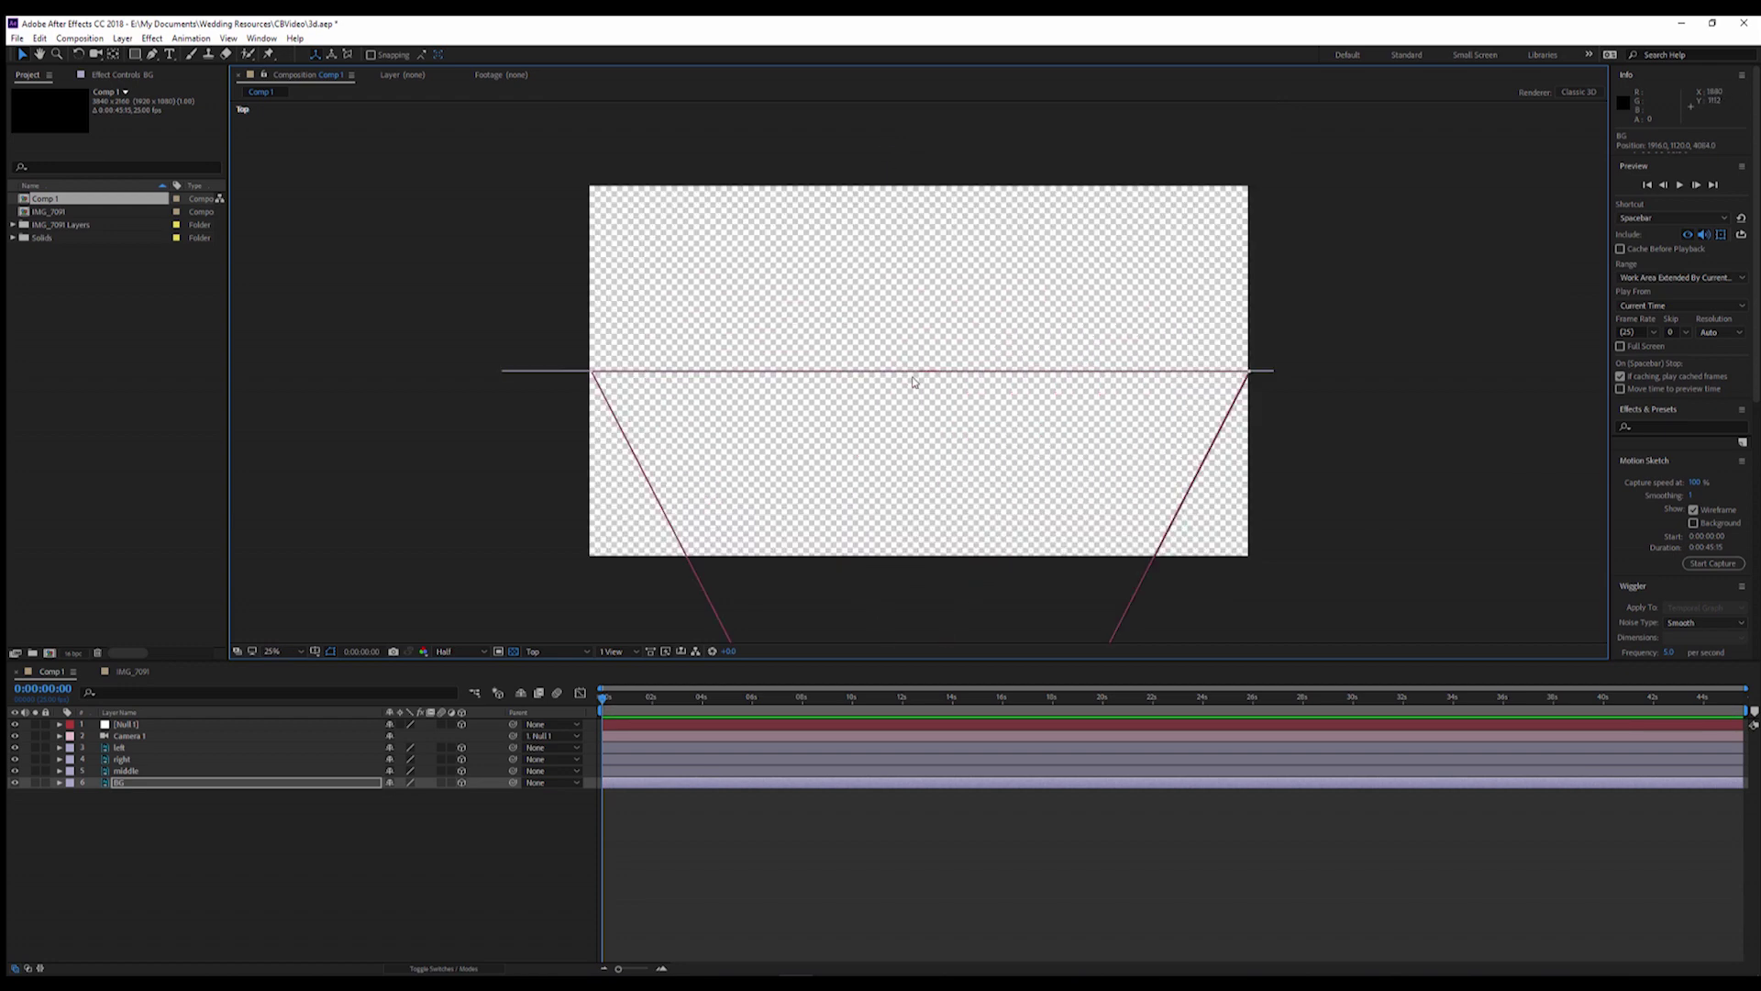
key("comma")
Bring the right and left layers toward the camera, left near Z -820
left_click(135, 772)
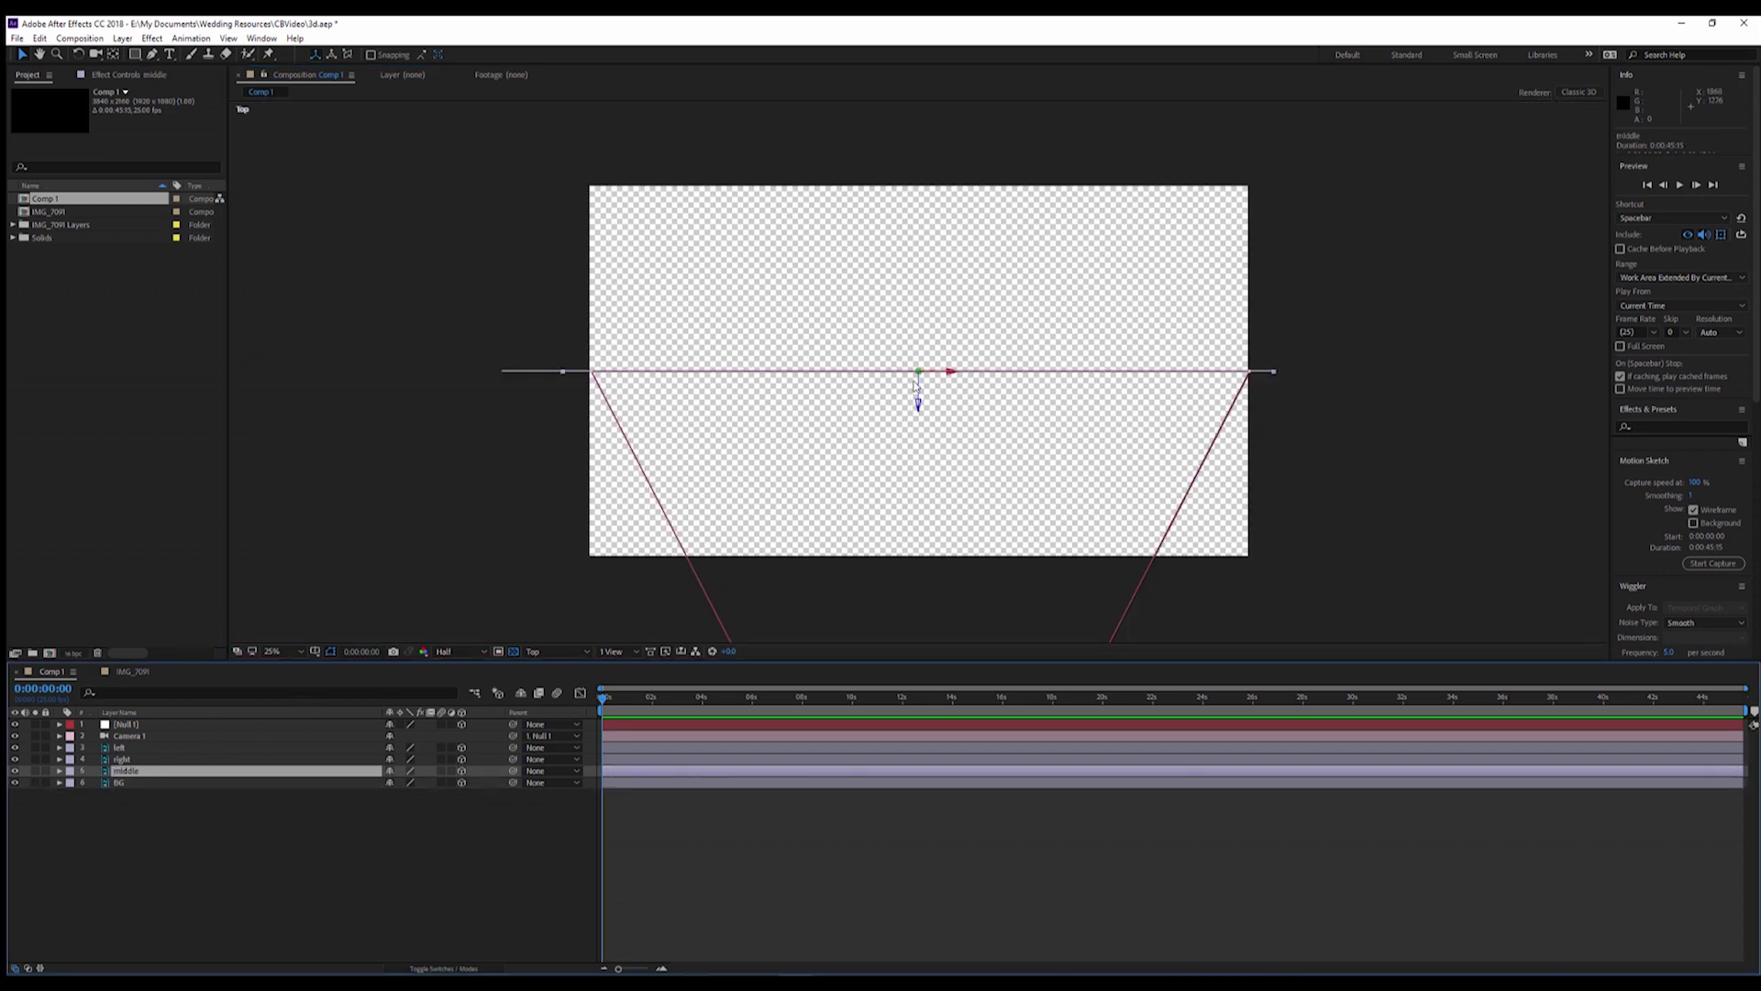
left_click(120, 760)
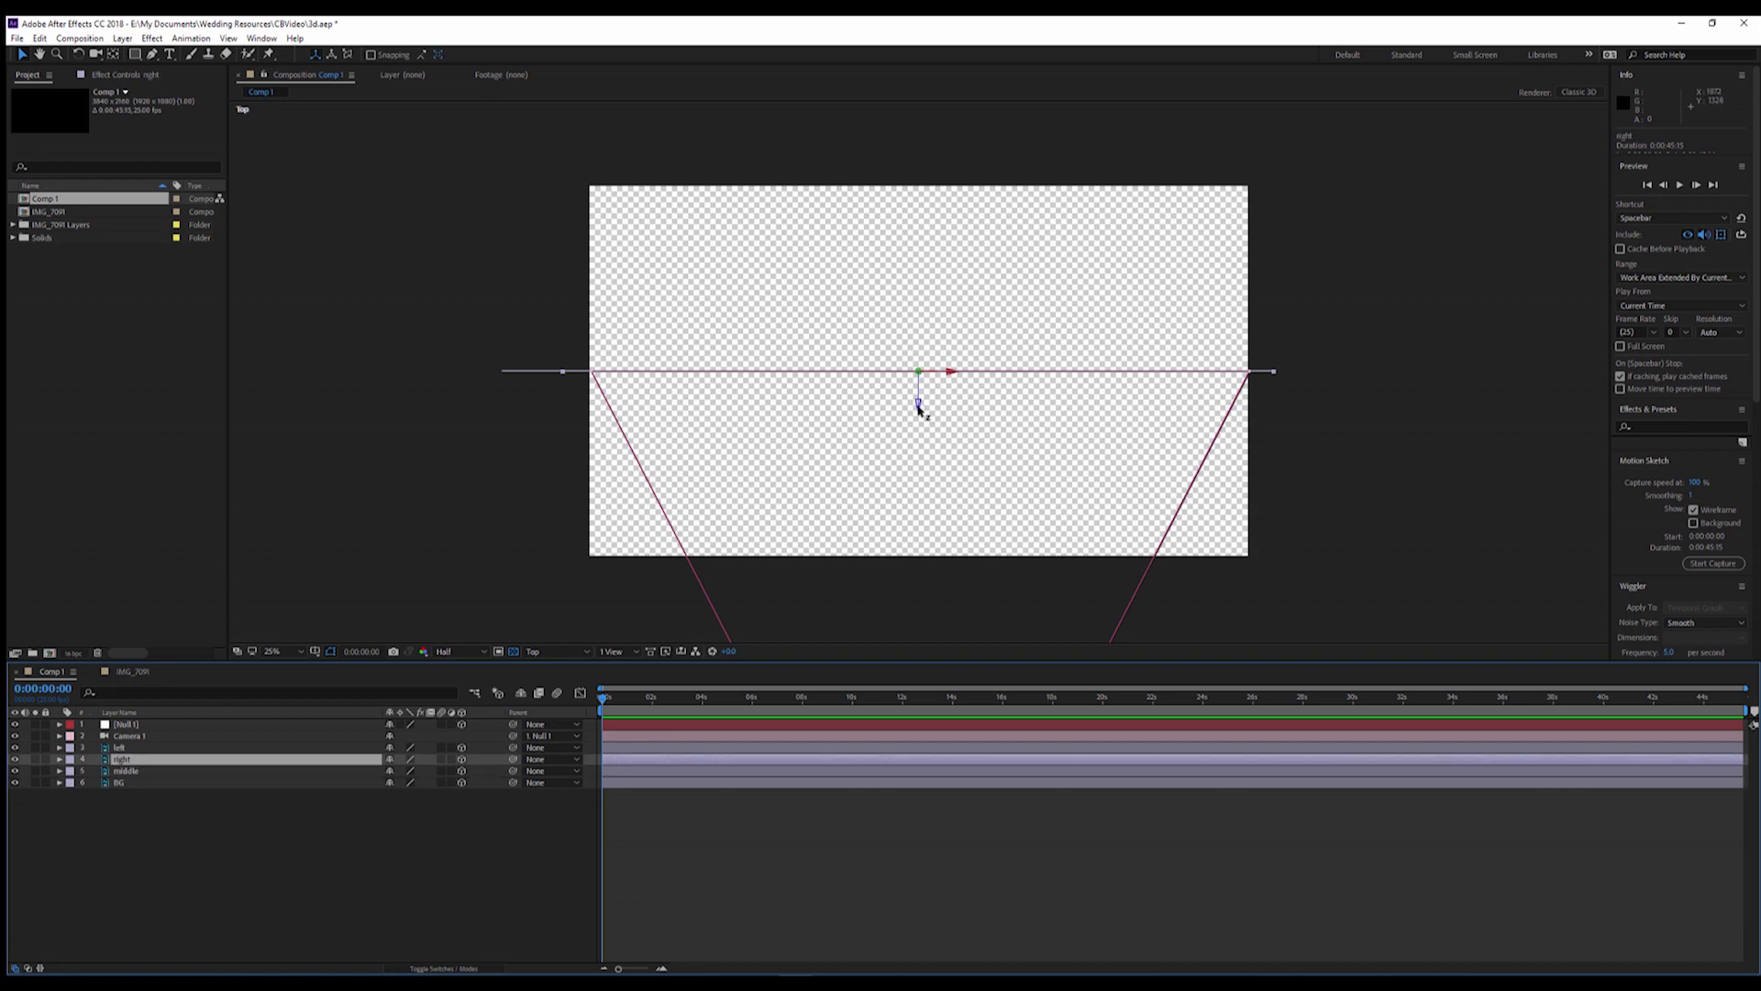
left_click_drag(918, 410, 894, 520)
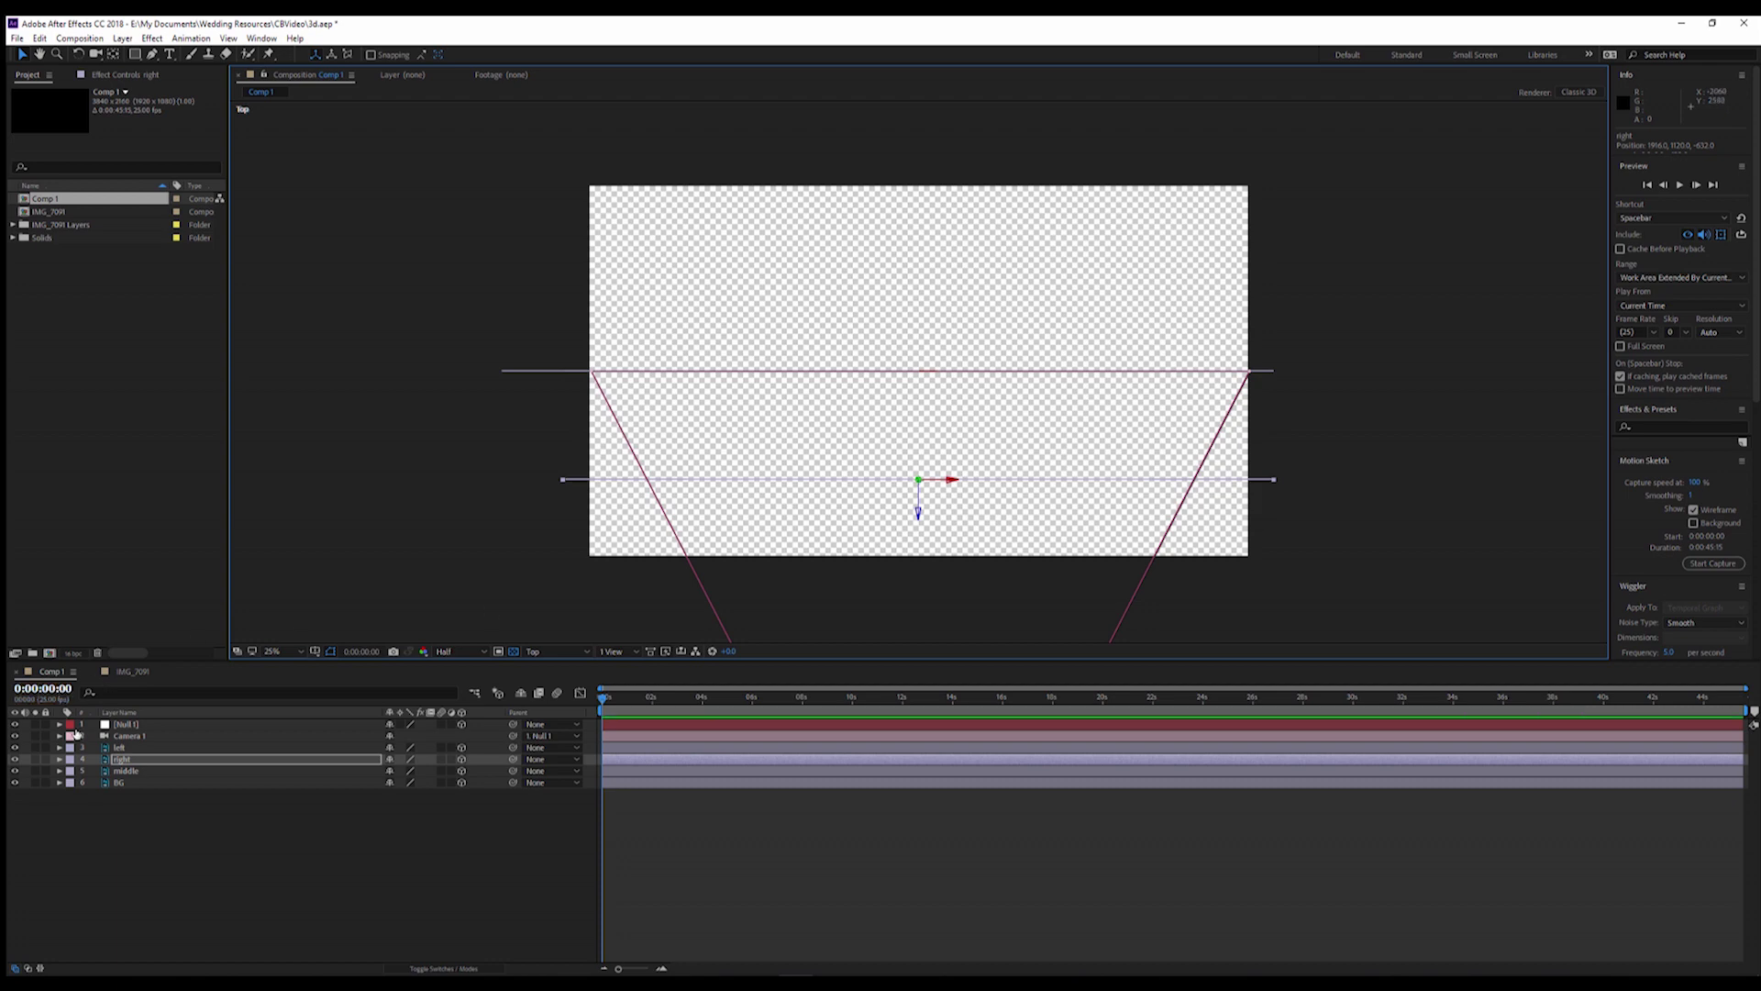
left_click(120, 748)
left_click(857, 417)
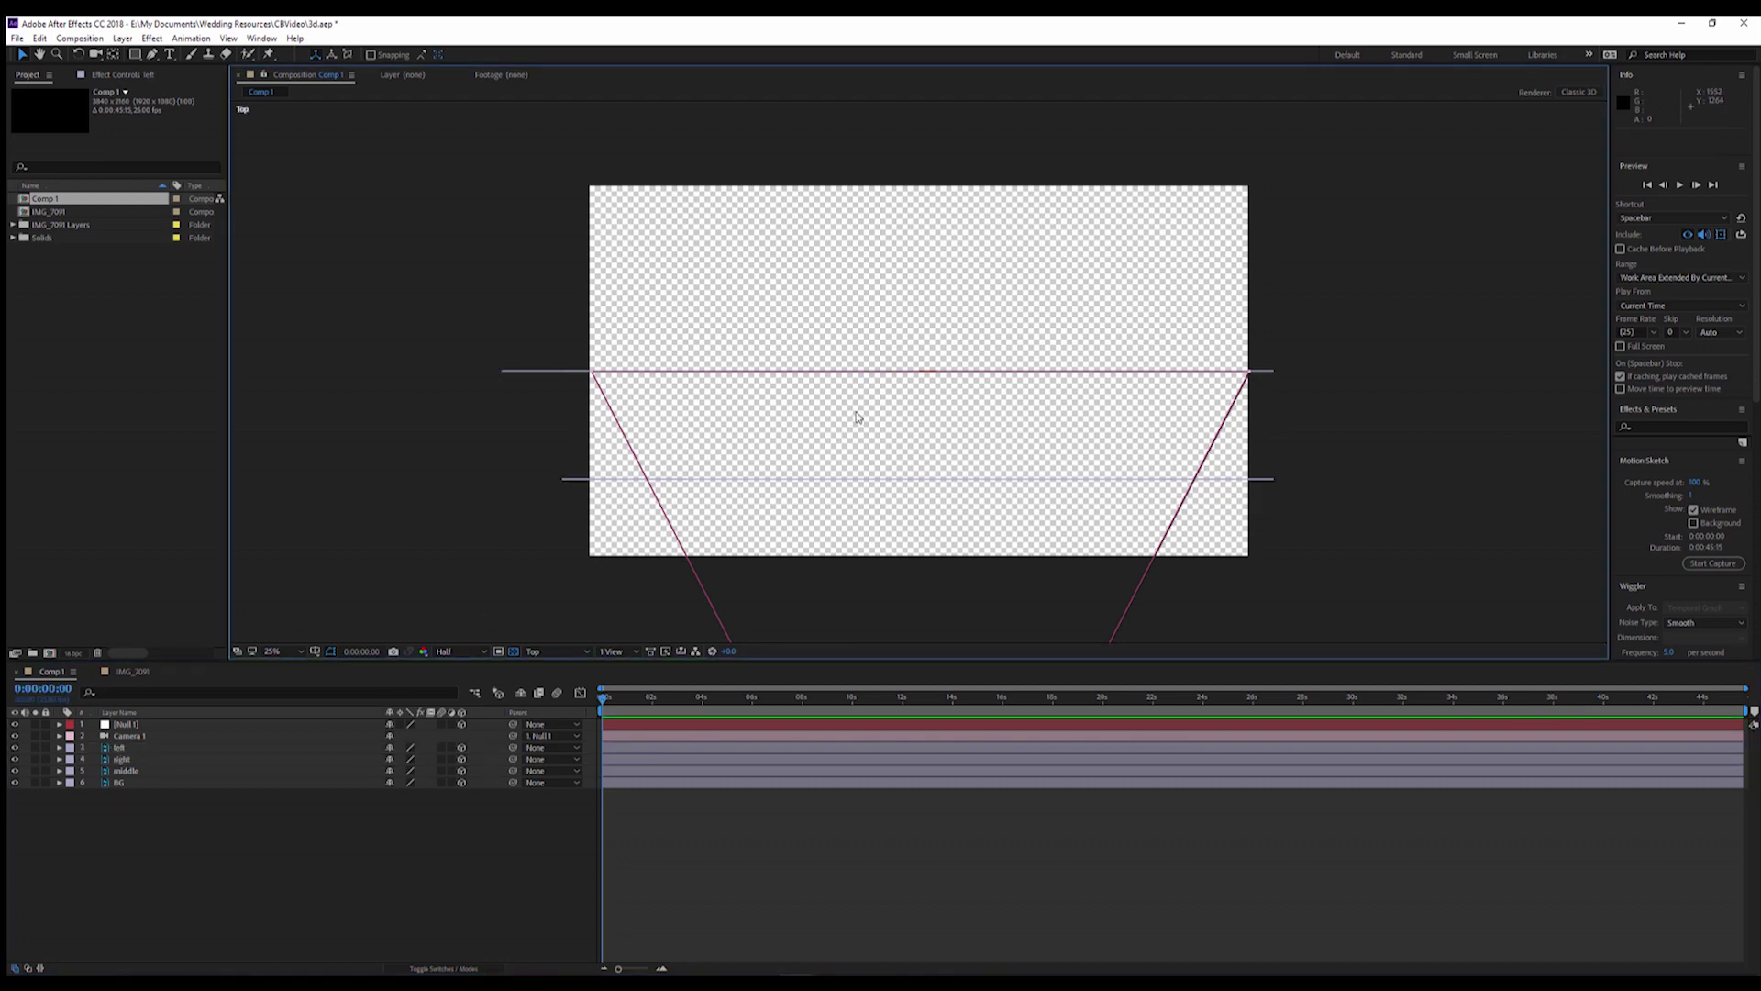
left_click(119, 748)
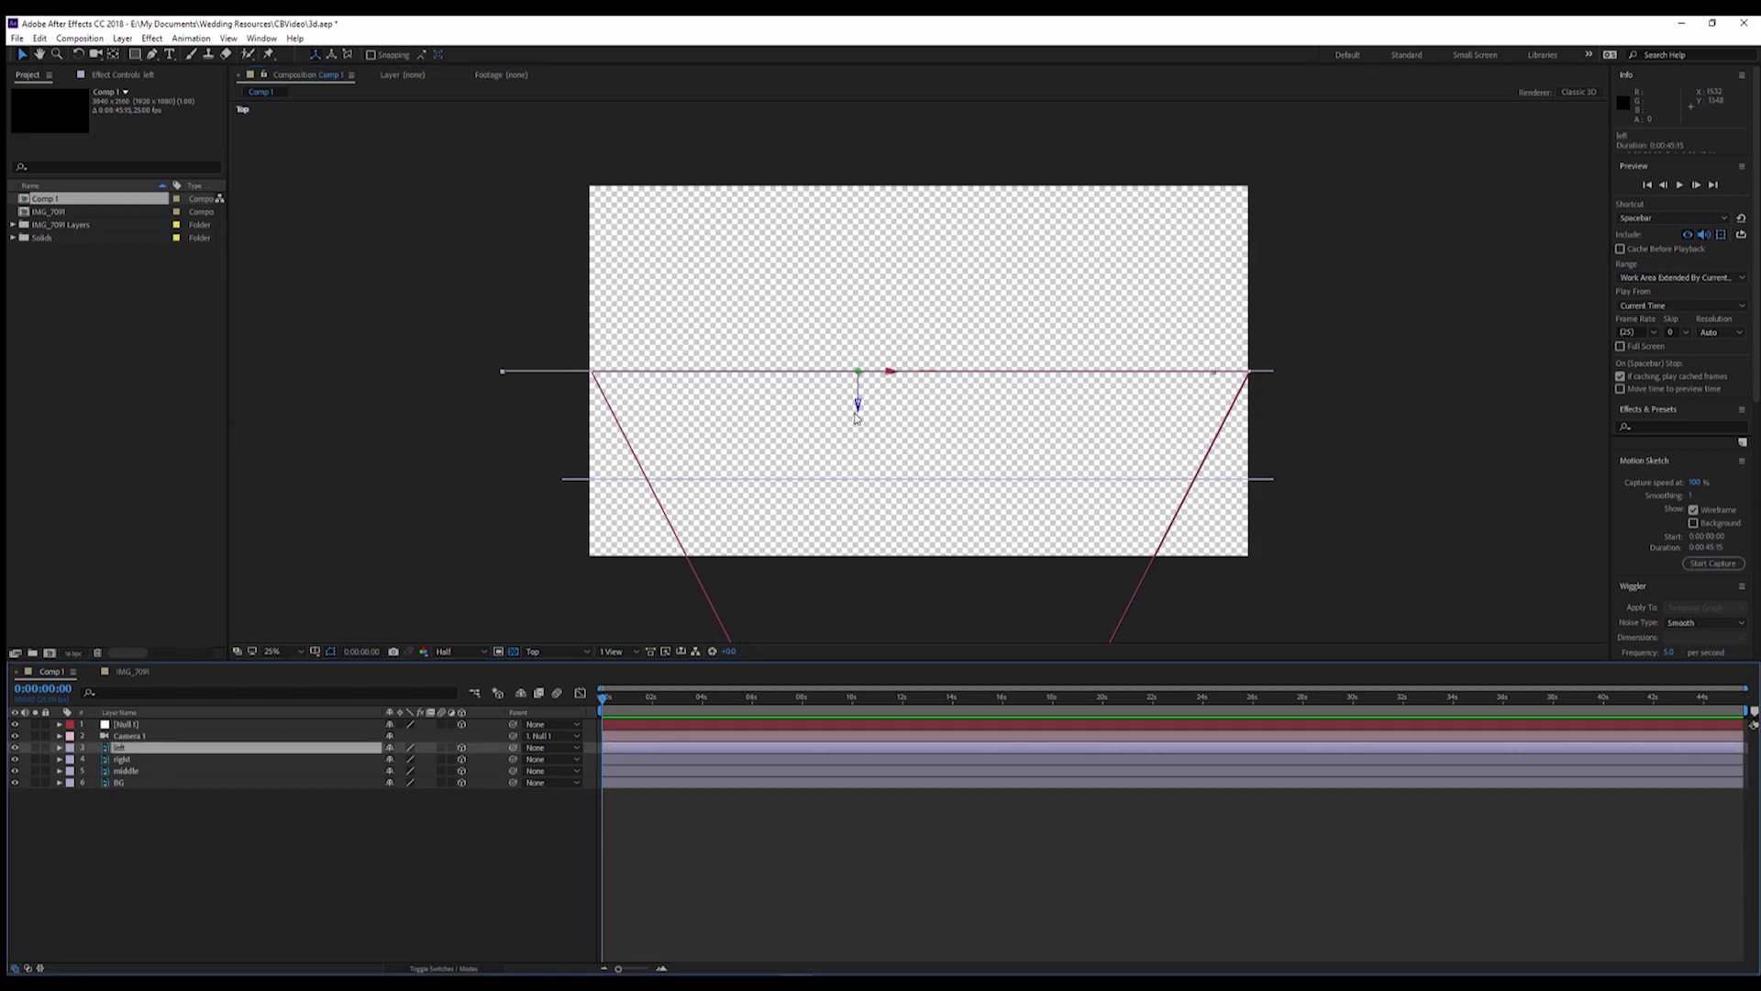
left_click_drag(857, 408, 847, 517)
key("comma")
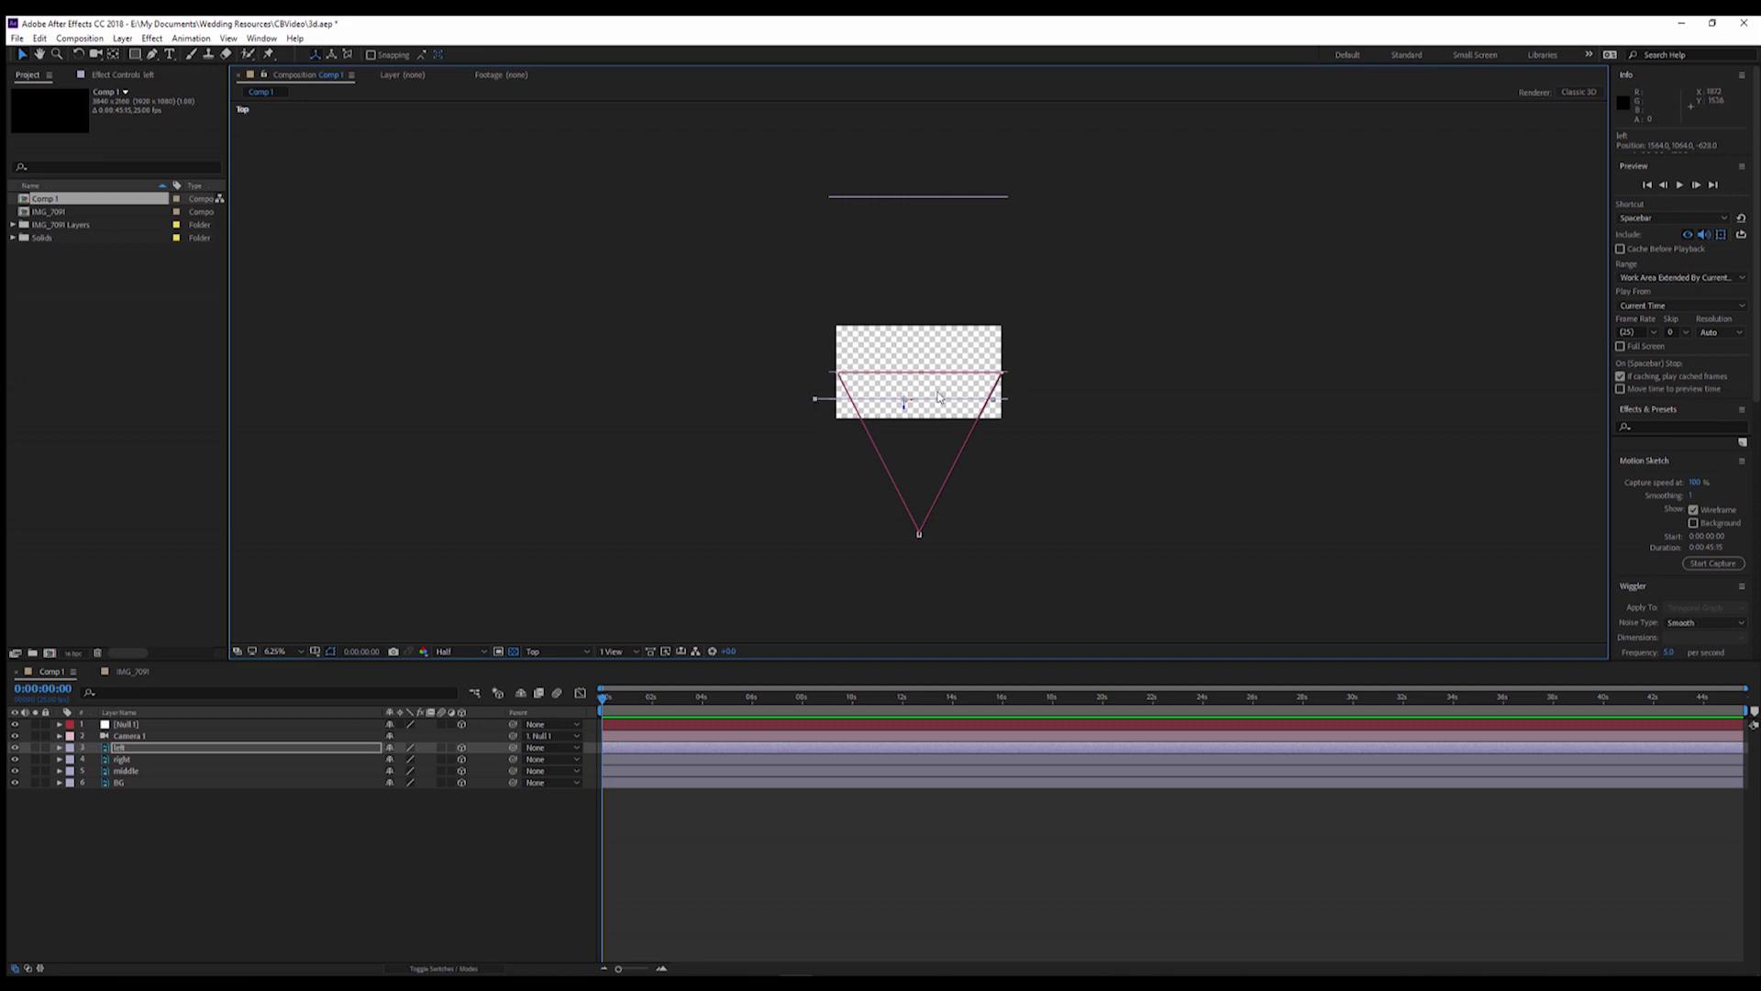
Return to Active Camera view and scale BG up to about 142%
left_click(555, 652)
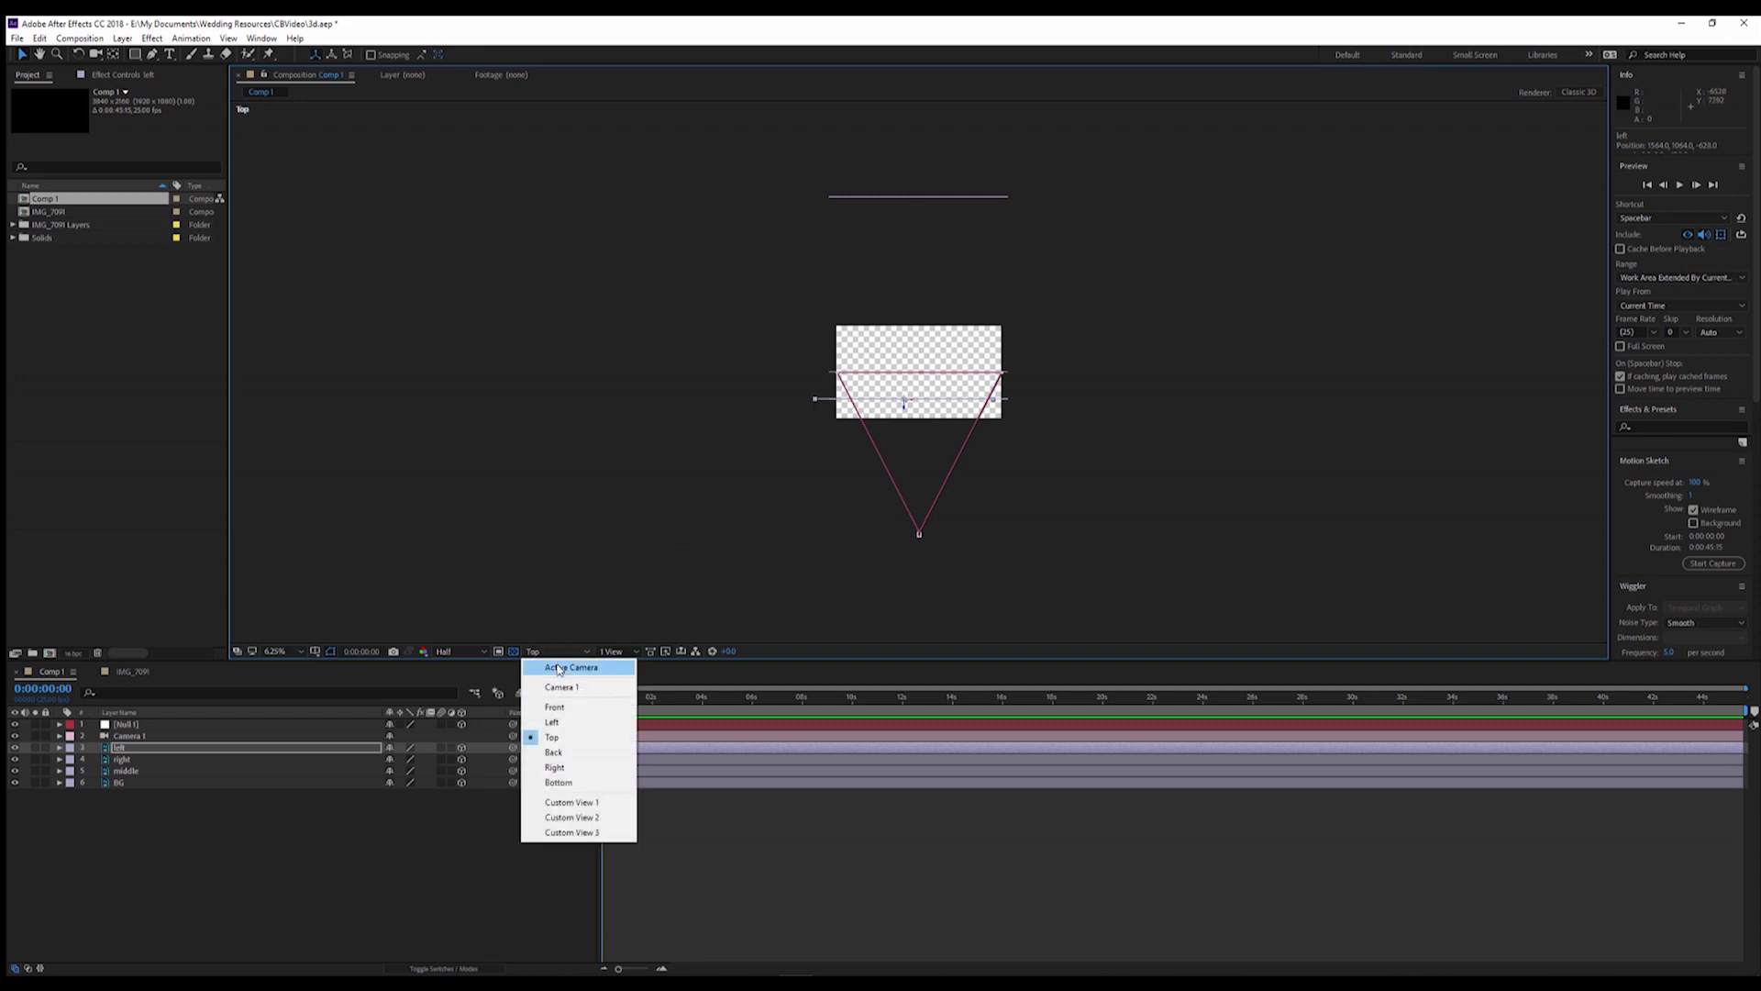
left_click(559, 670)
scroll(798, 515, "up", 4)
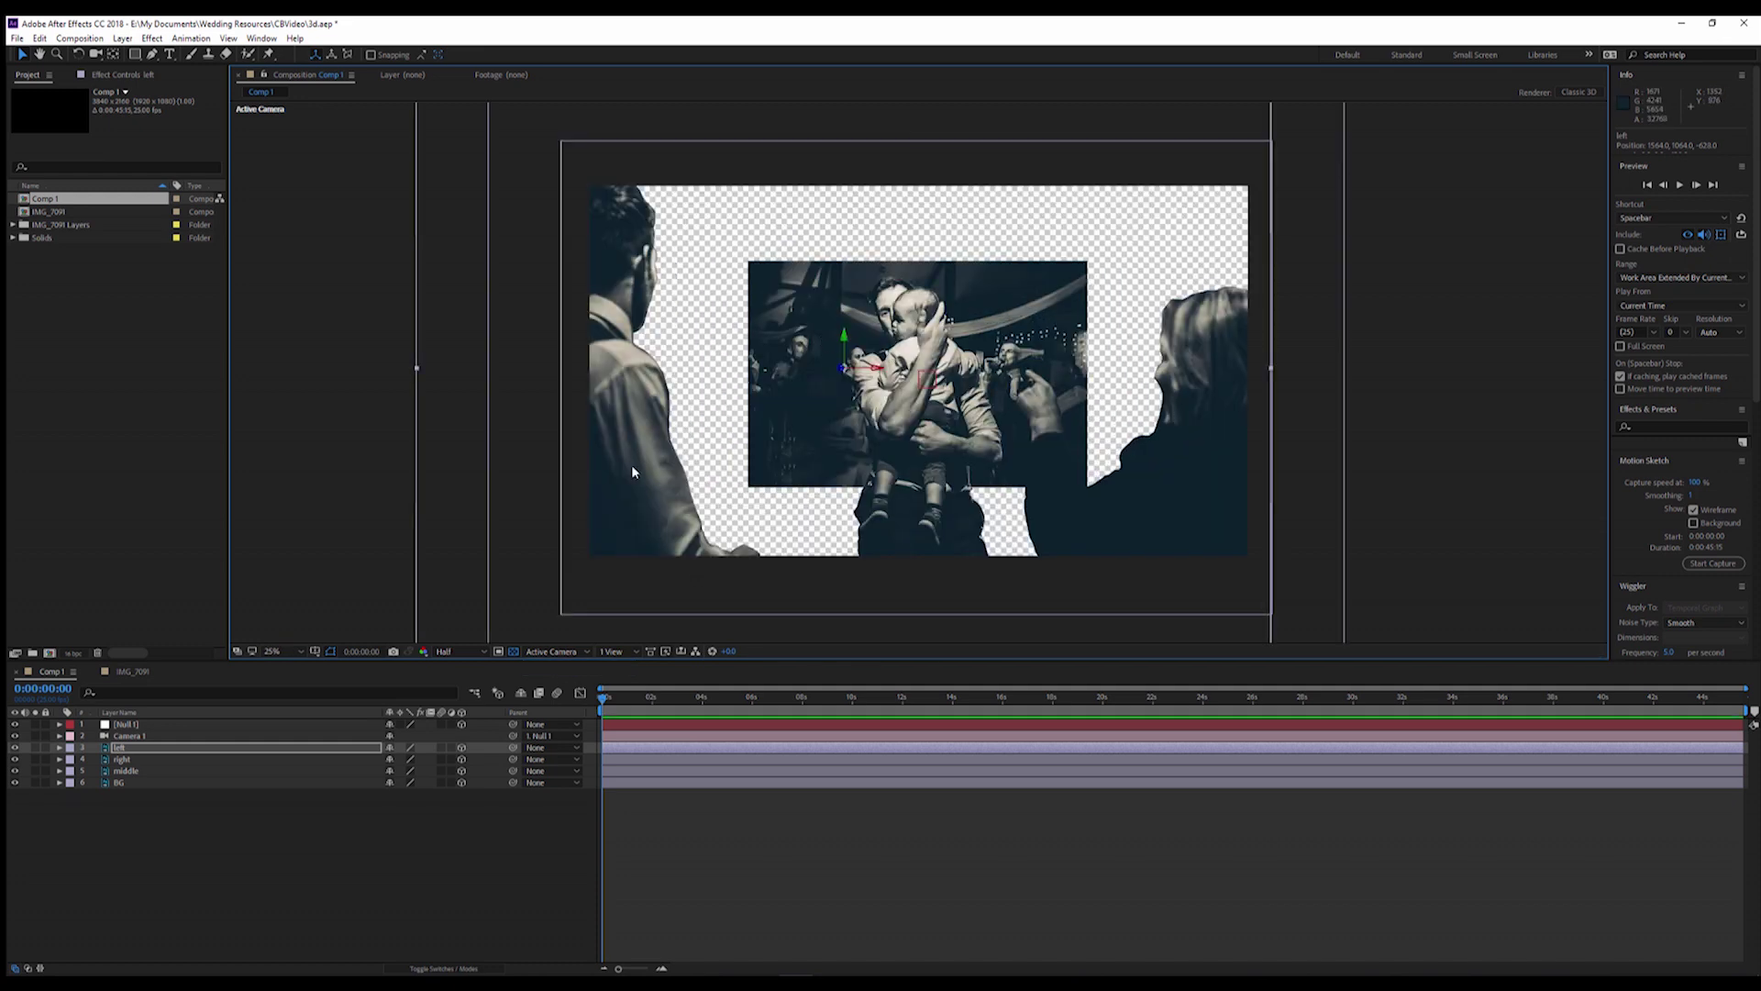
left_click(158, 787)
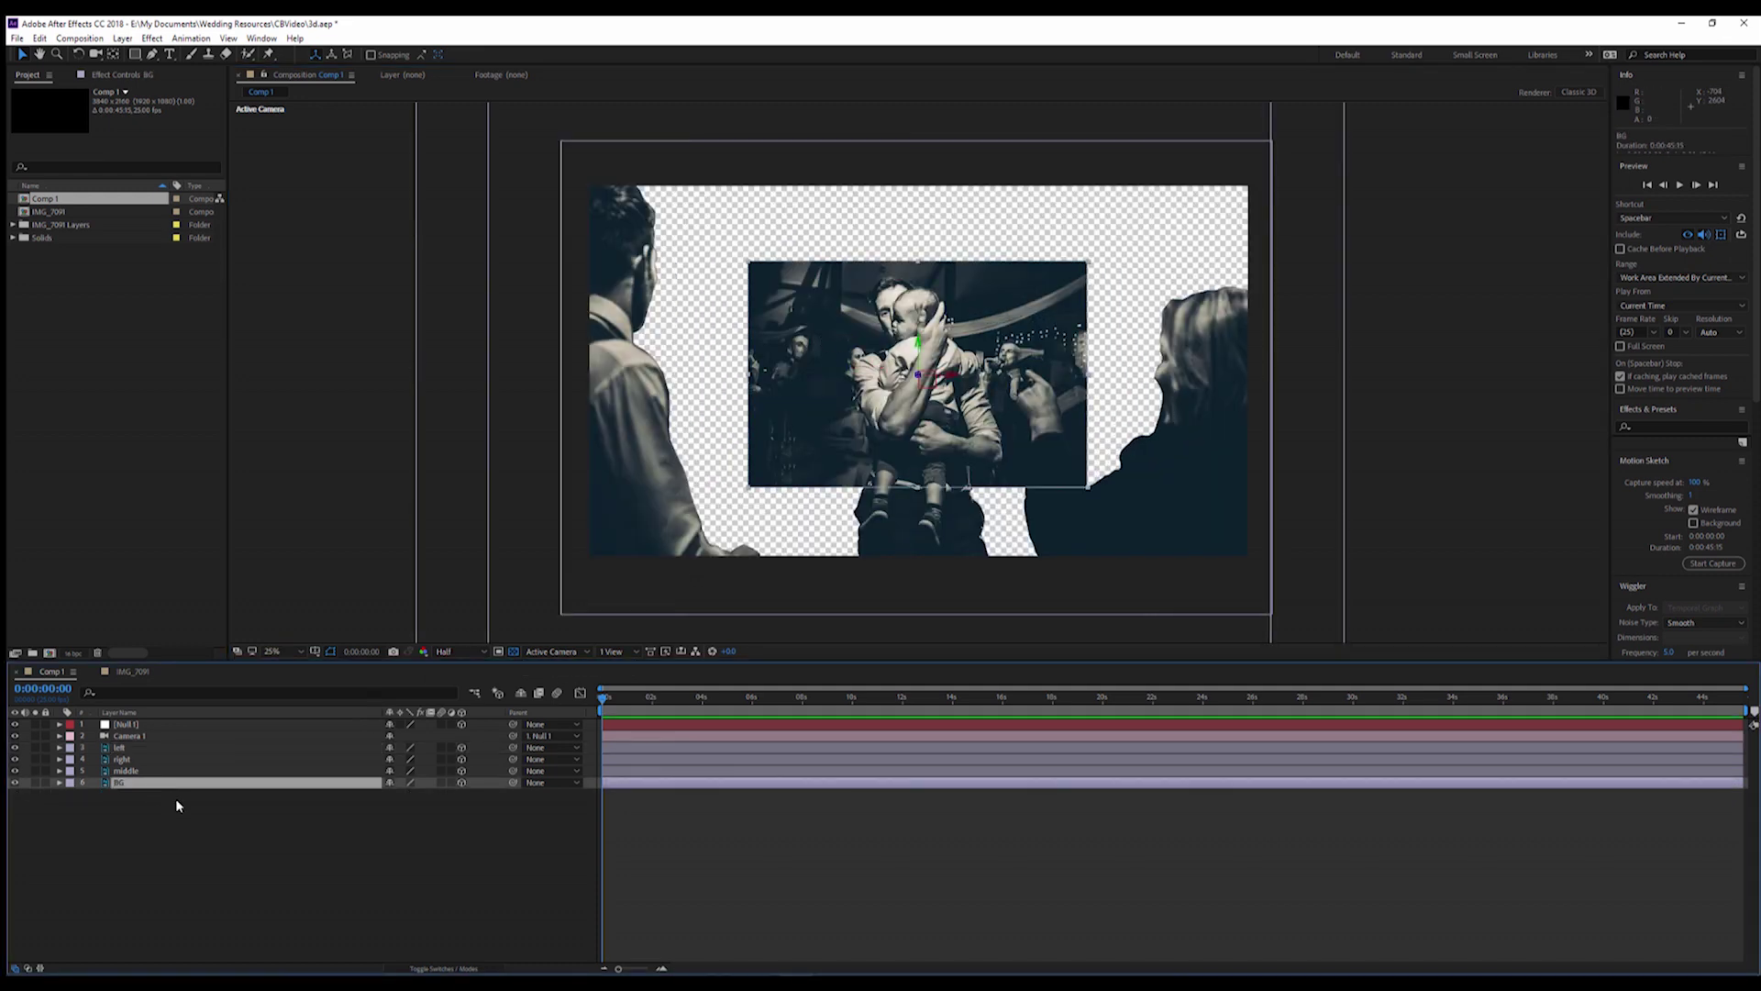
key("s")
left_click_drag(435, 798, 483, 796)
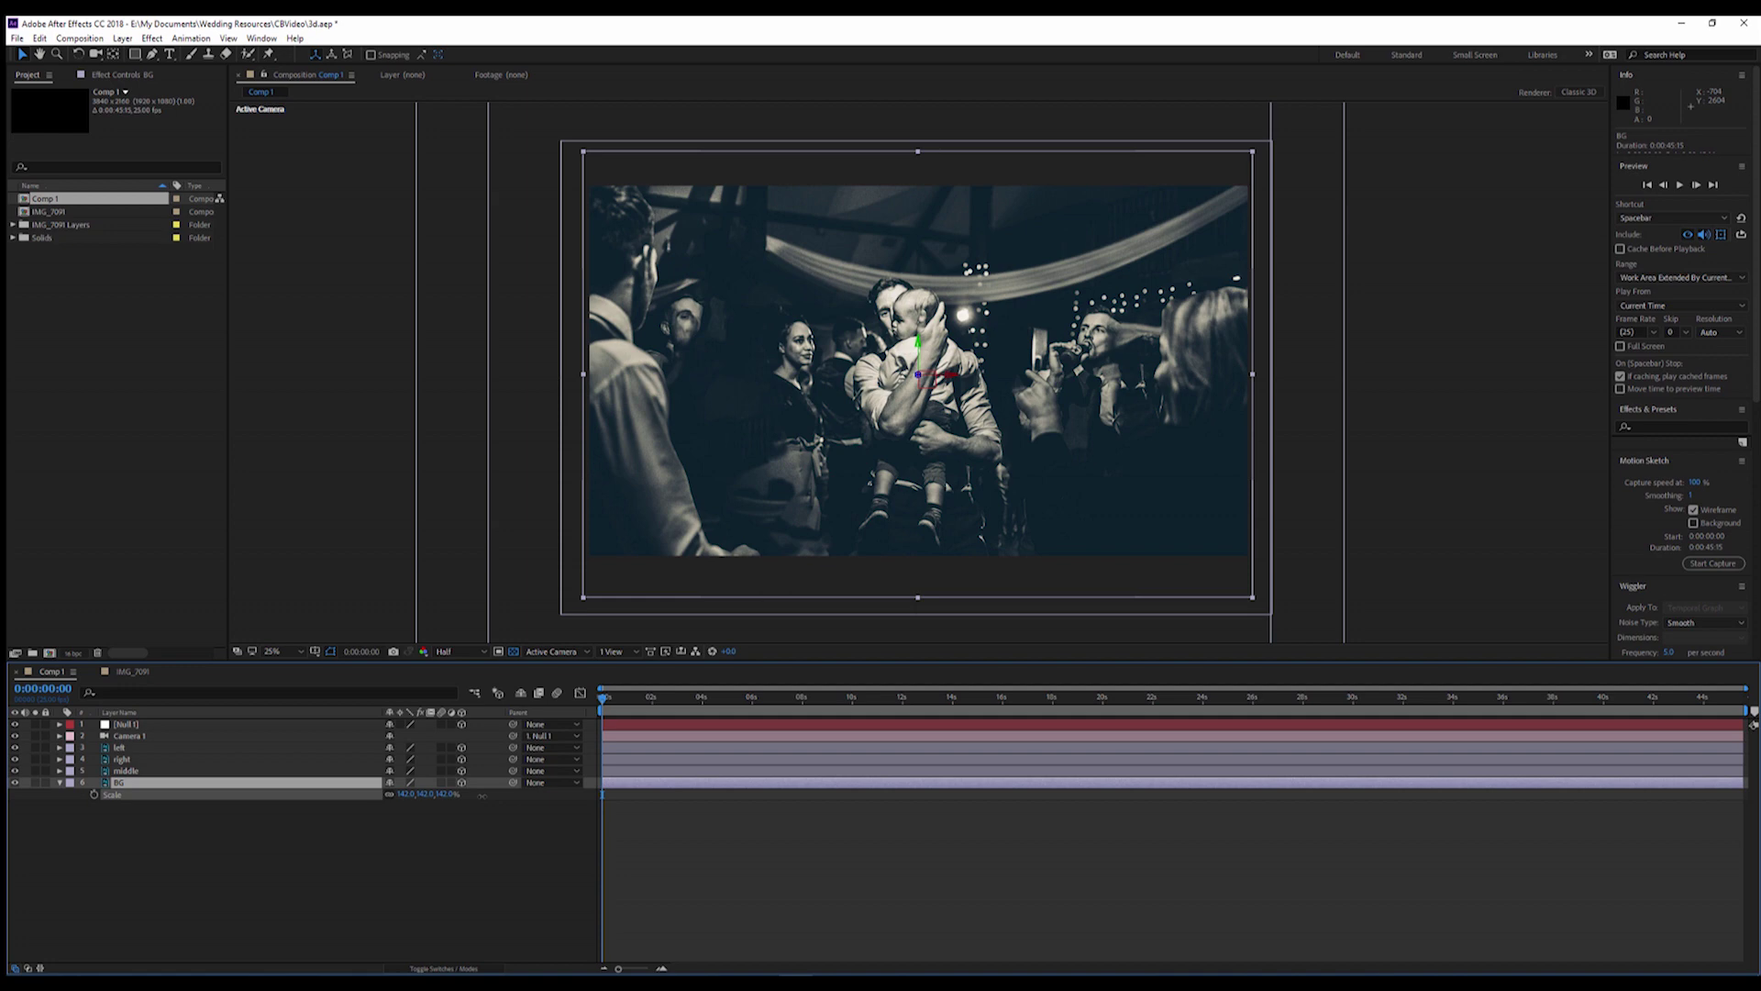
key("Return")
Slide Null 1 sideways and preview the resulting camera parallax
left_click(413, 917)
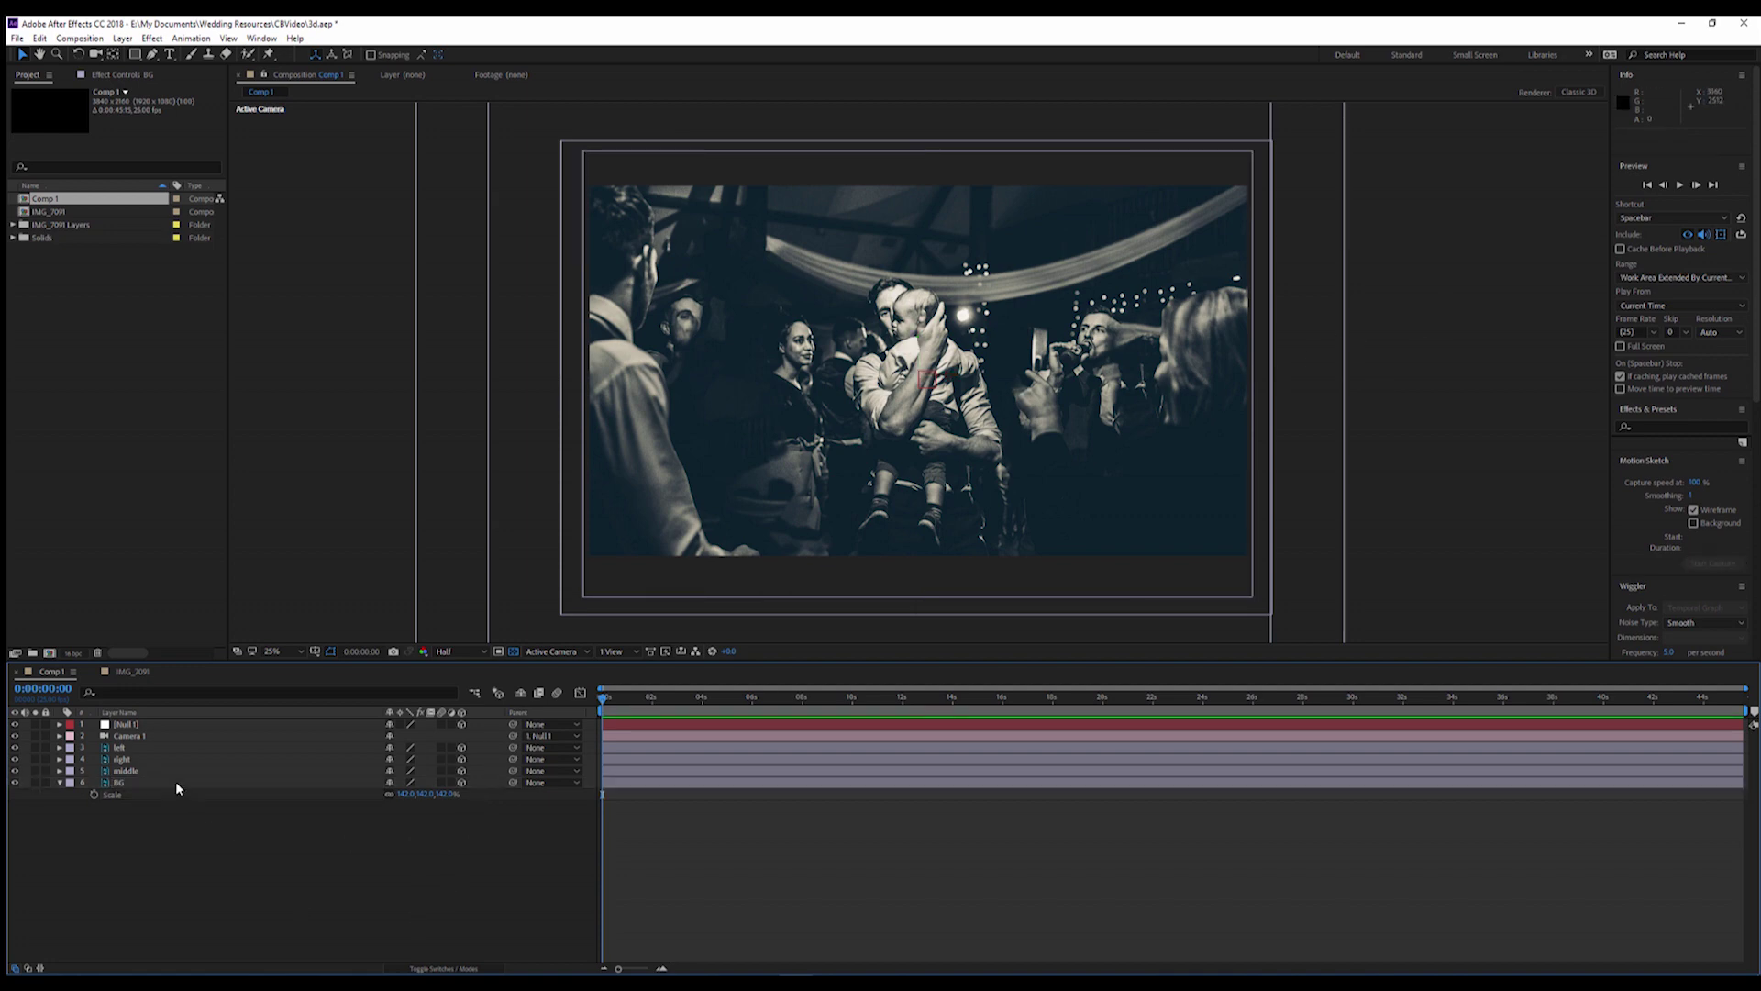
left_click(173, 724)
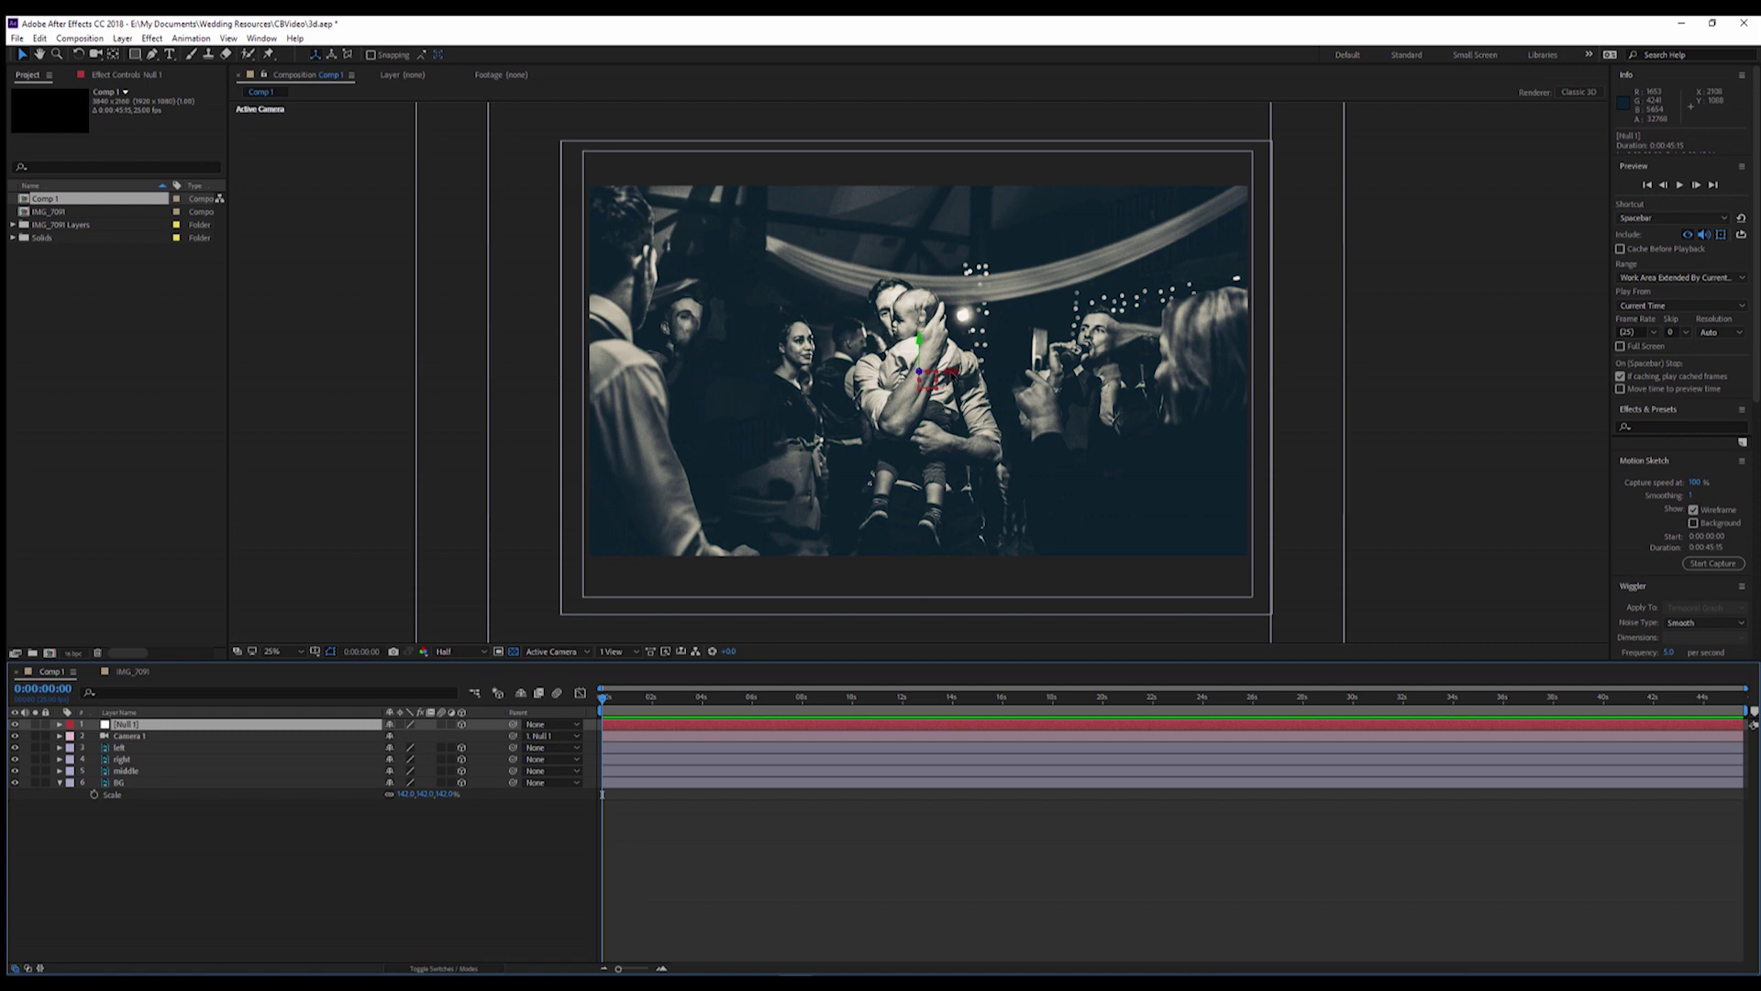
mouse_move(954, 372)
left_mouse_down()
mouse_move(974, 372)
mouse_move(952, 383)
left_mouse_up()
key("space")
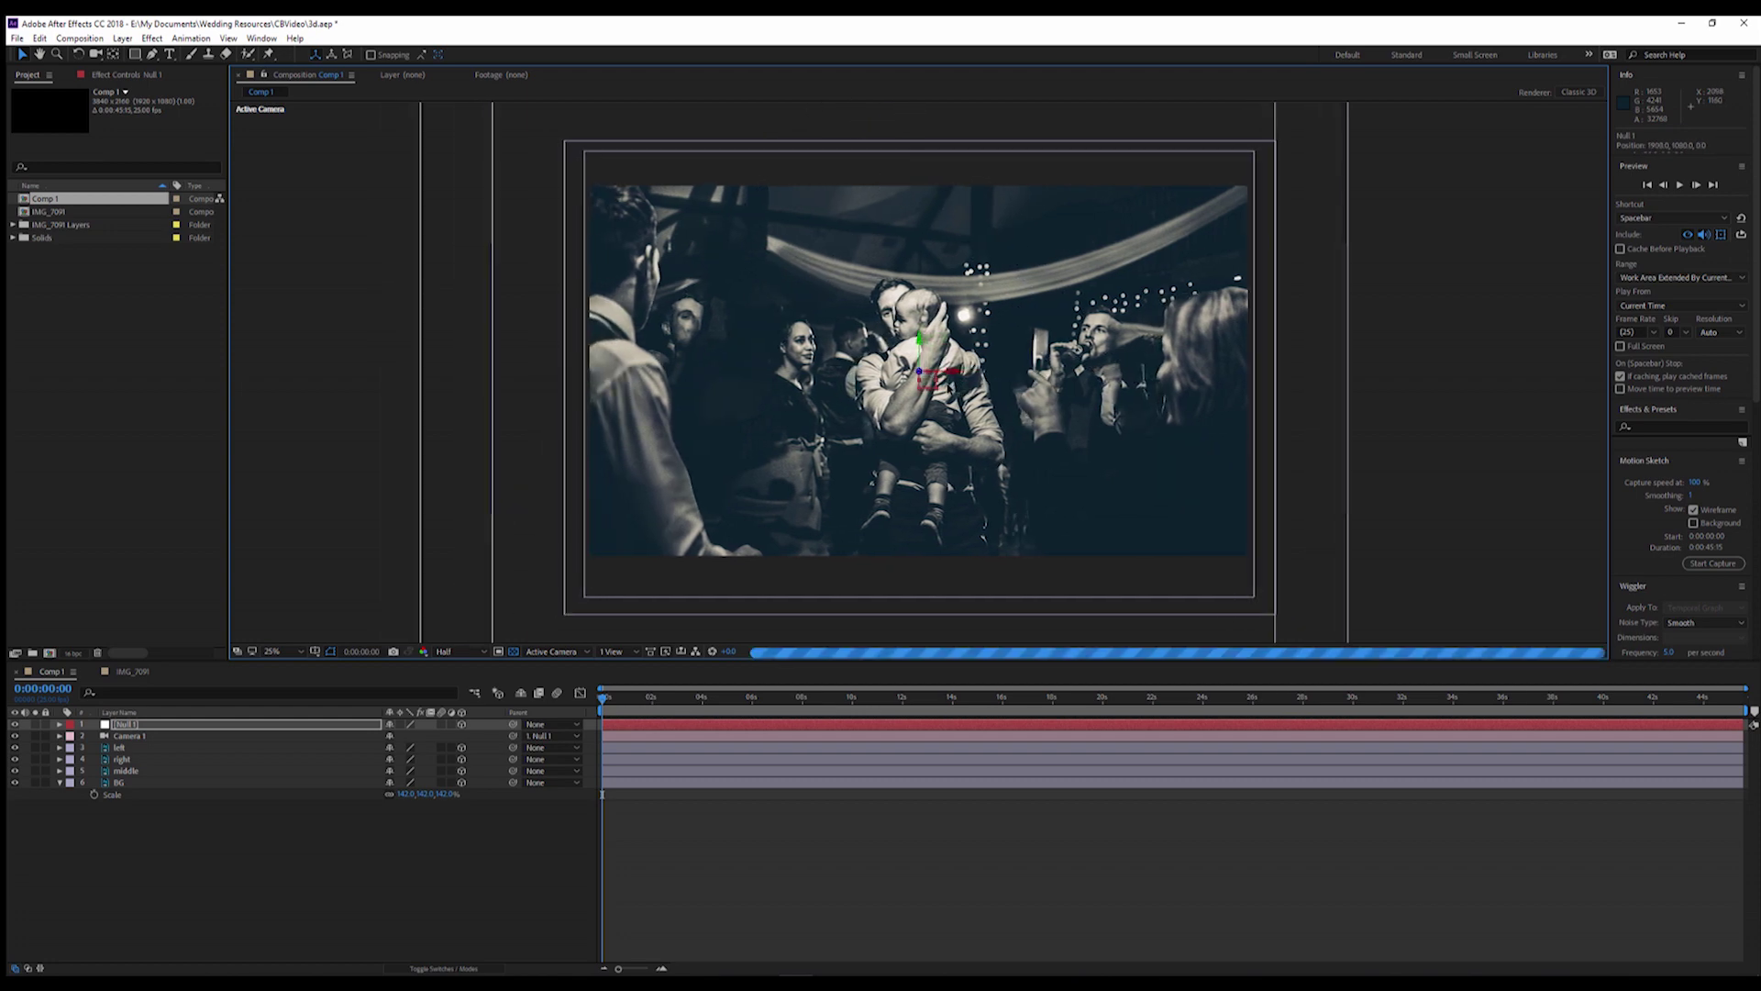
key("space")
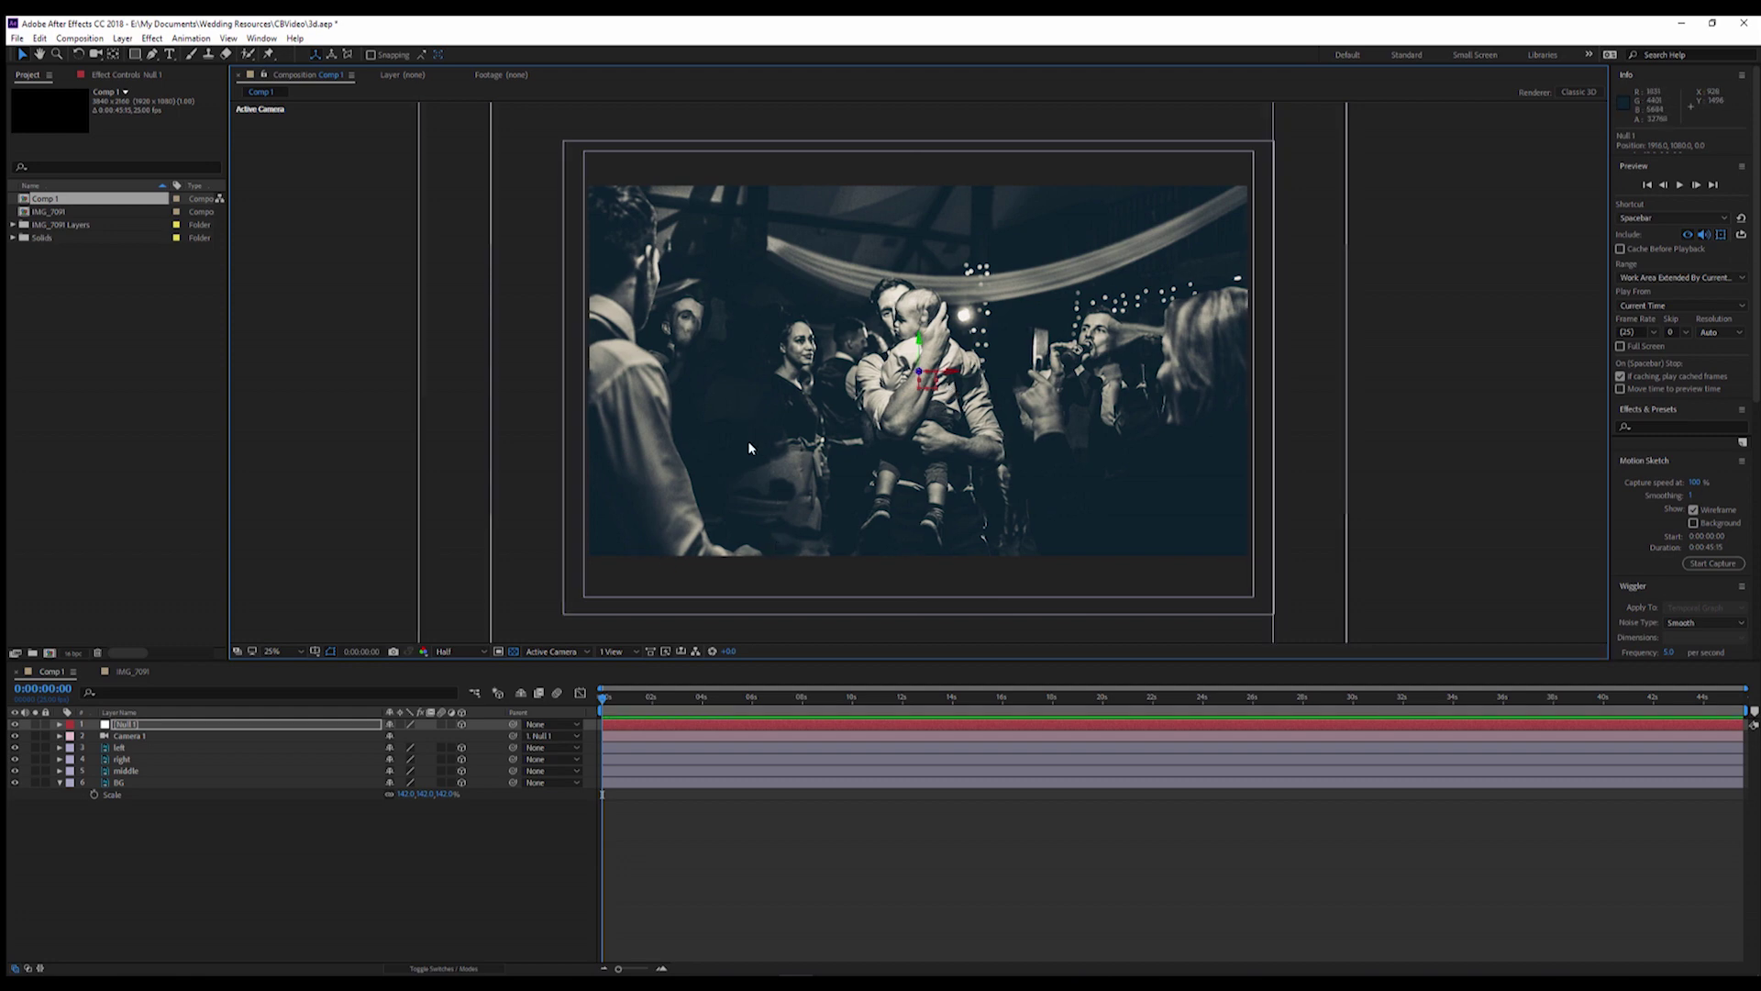
Shift the left layer to the right and nudge the right layer slightly
left_click(125, 746)
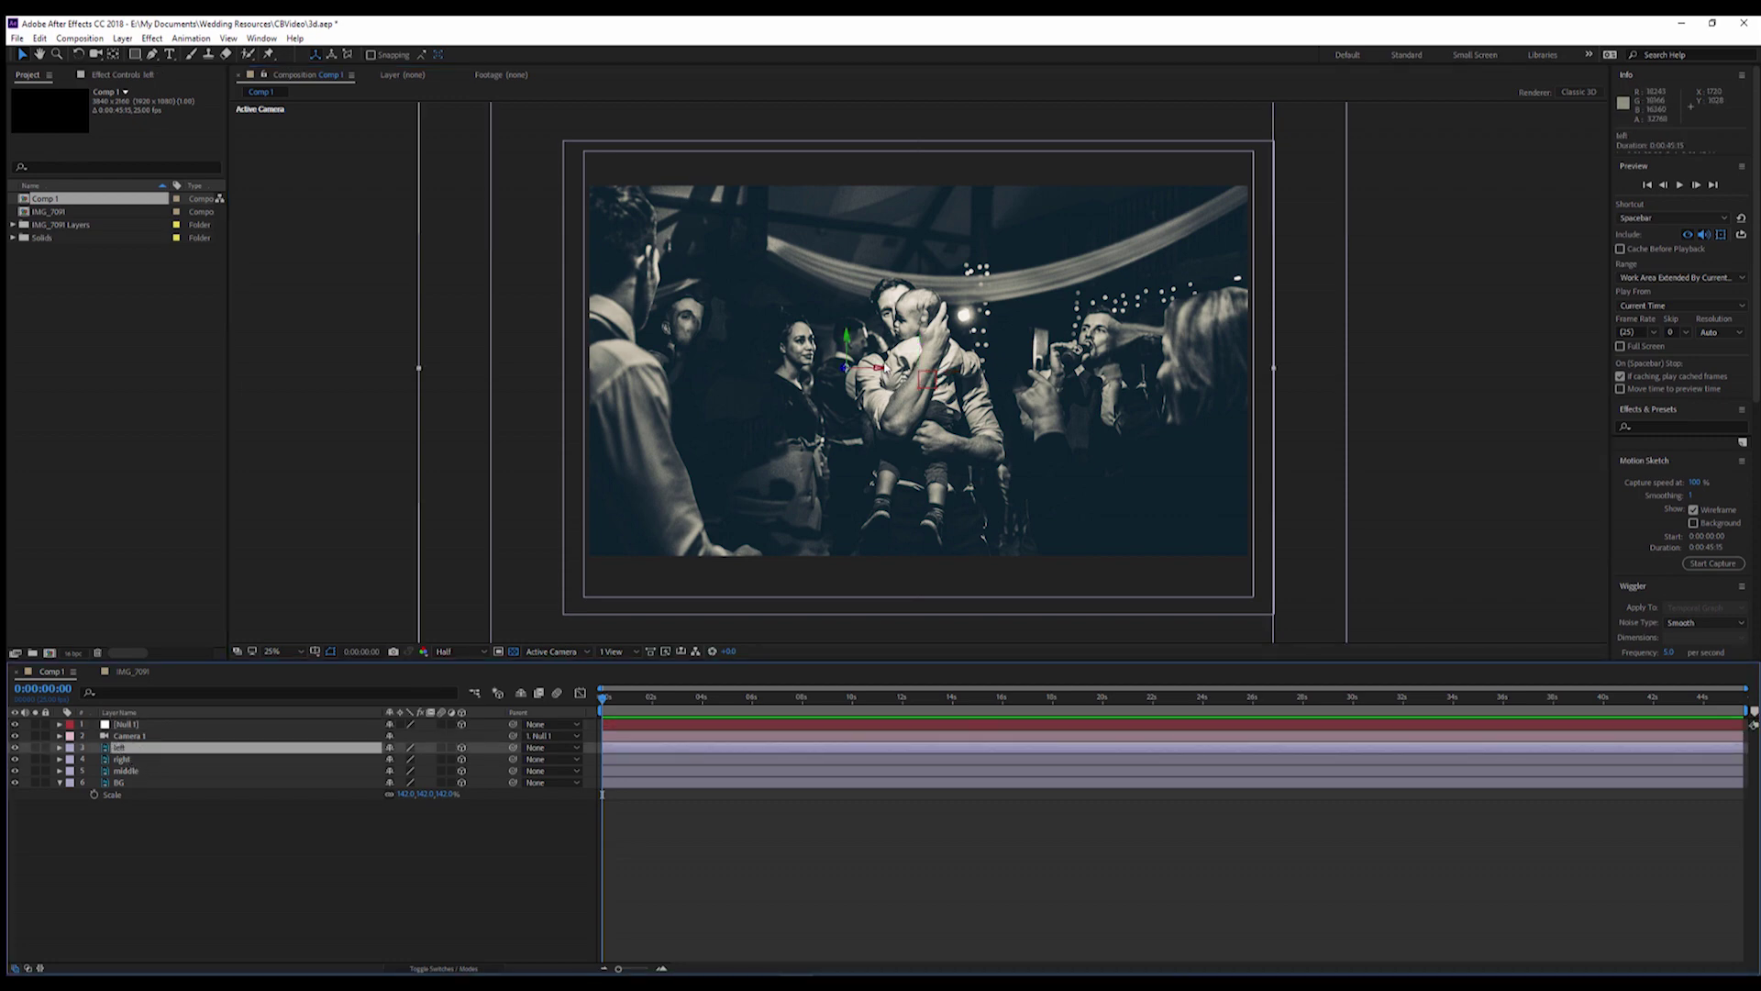
left_click_drag(882, 366, 981, 364)
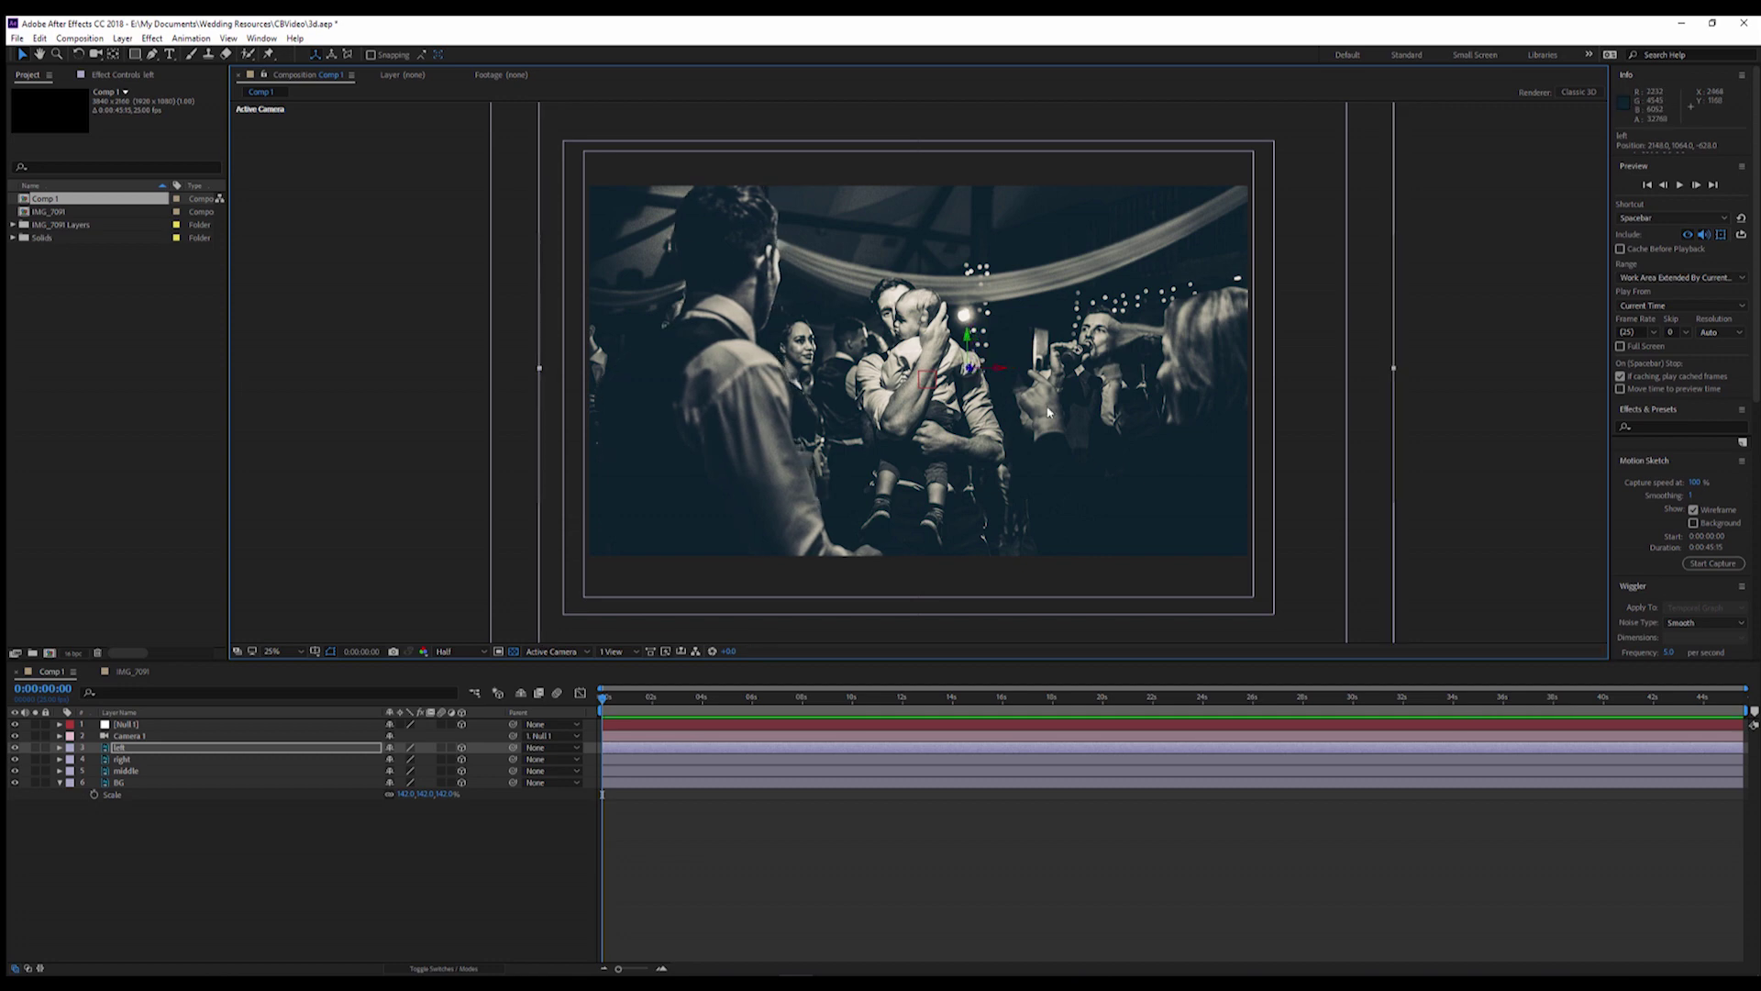
left_click(121, 760)
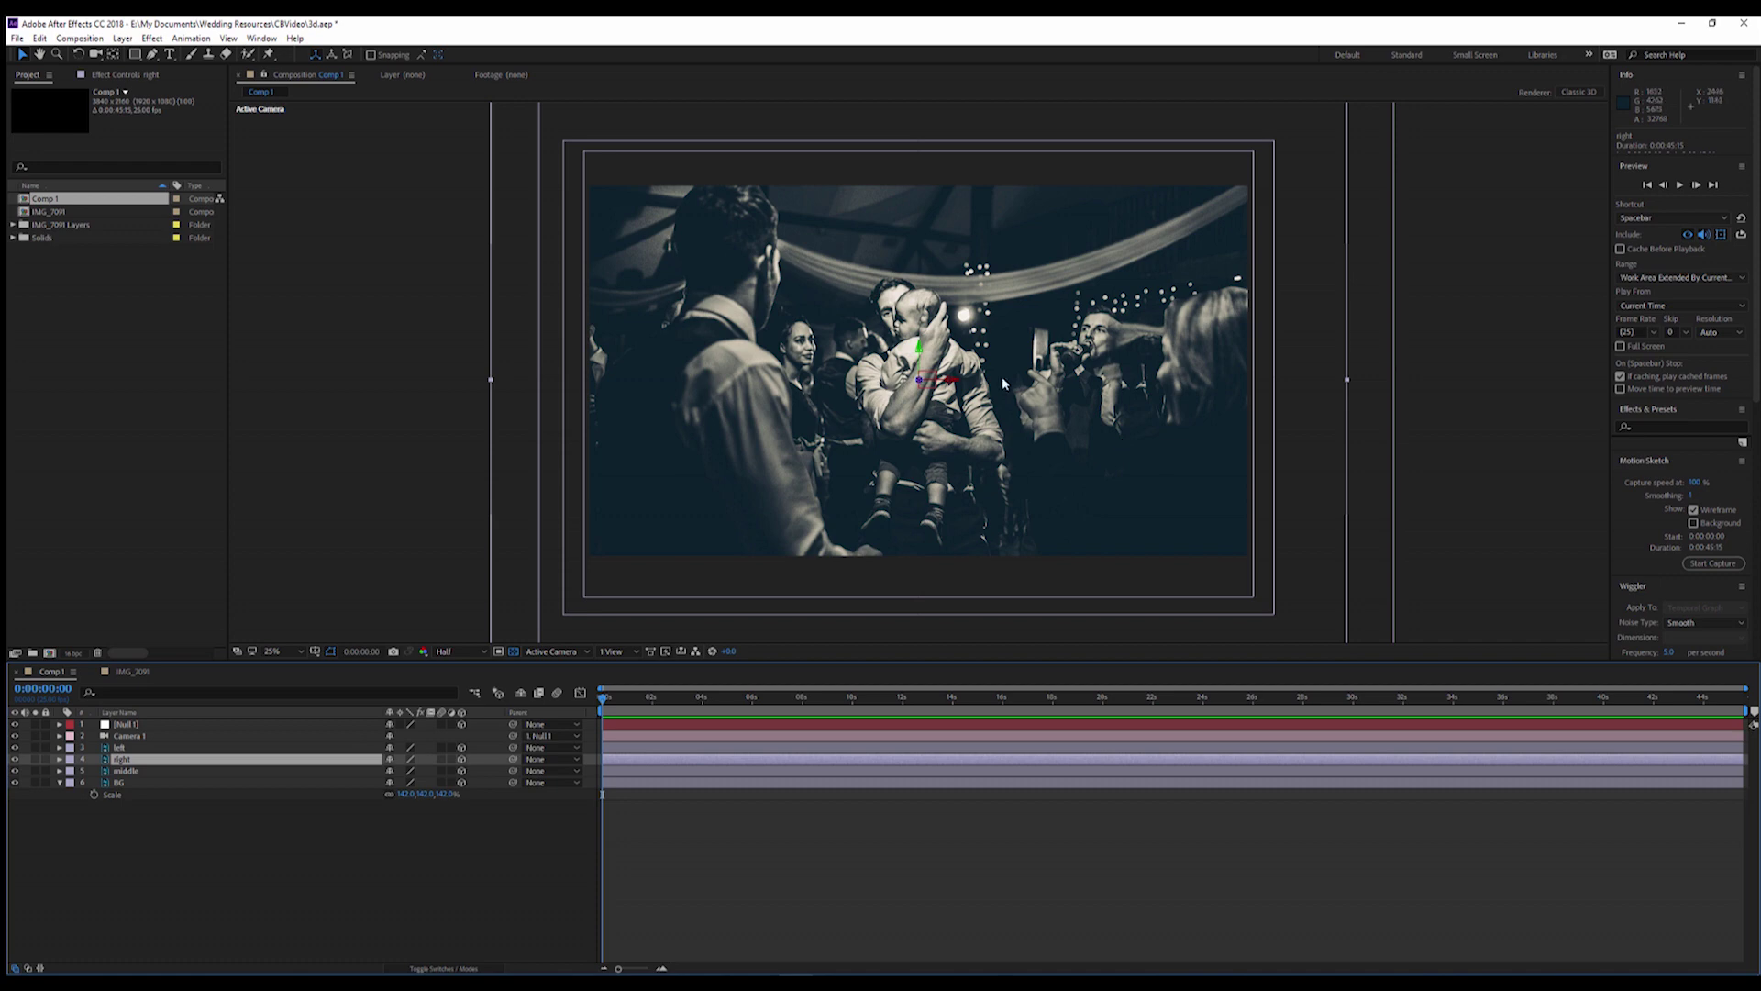
left_click_drag(1001, 376, 985, 378)
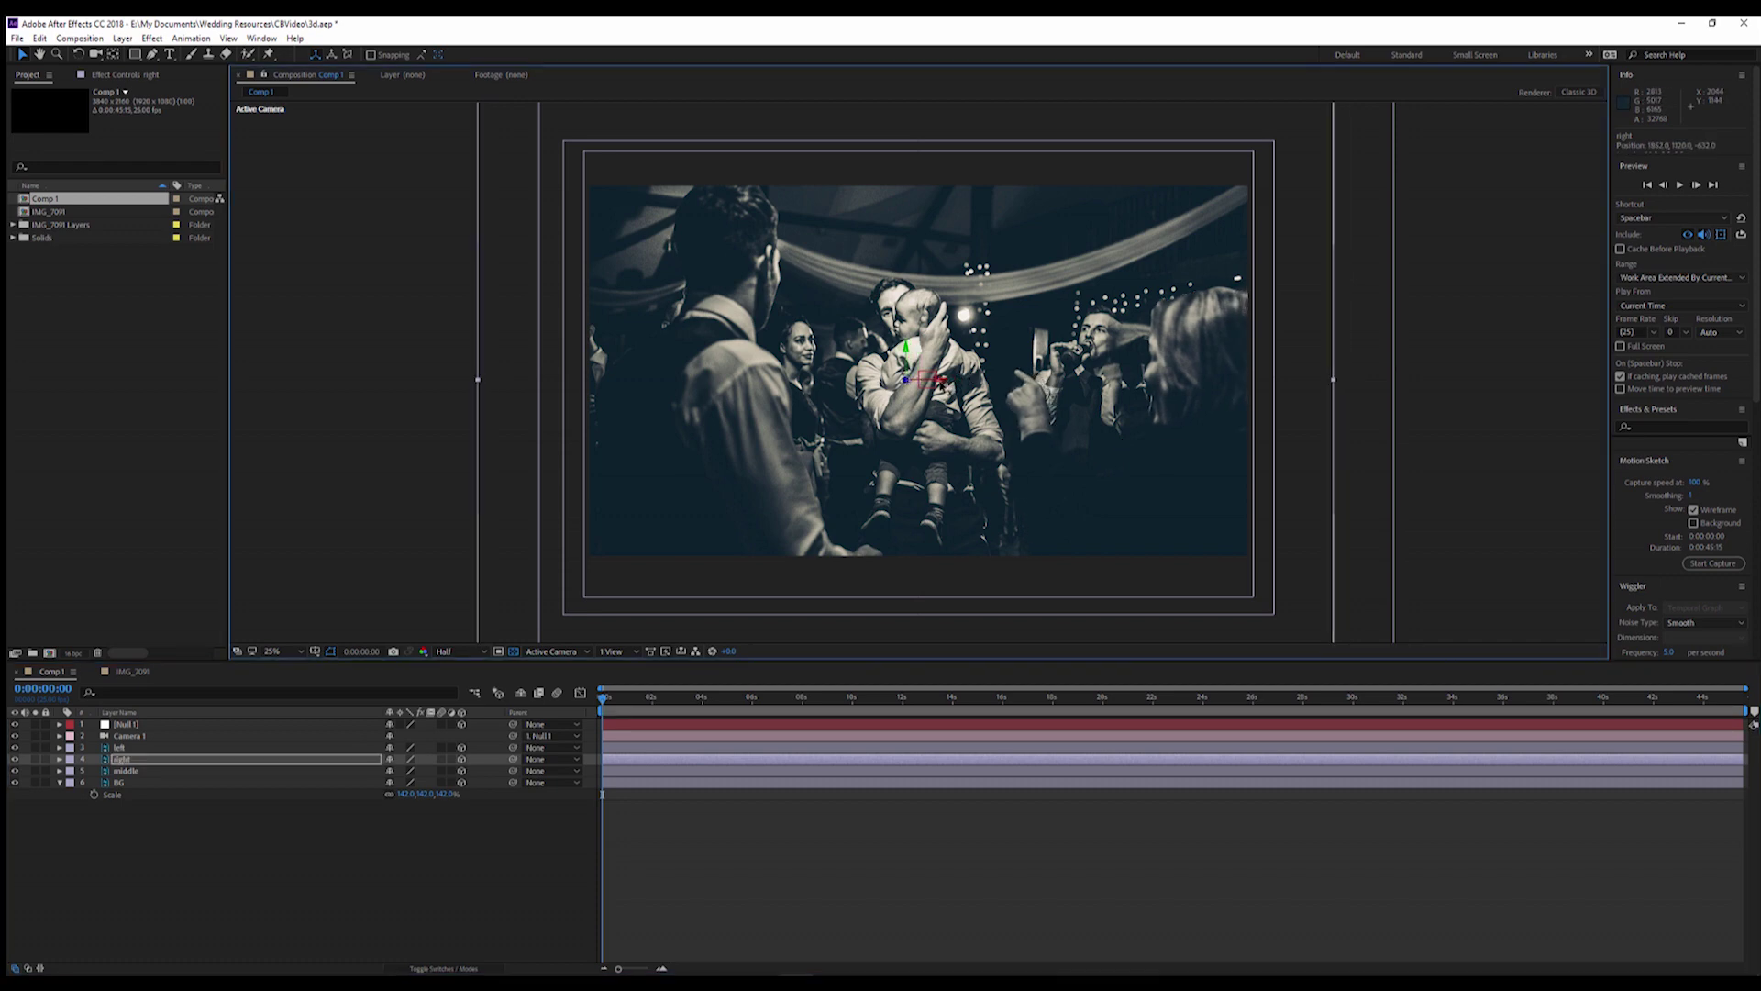
Check Camera 1's position, then drag Null 1 to push the camera closer
left_click(323, 857)
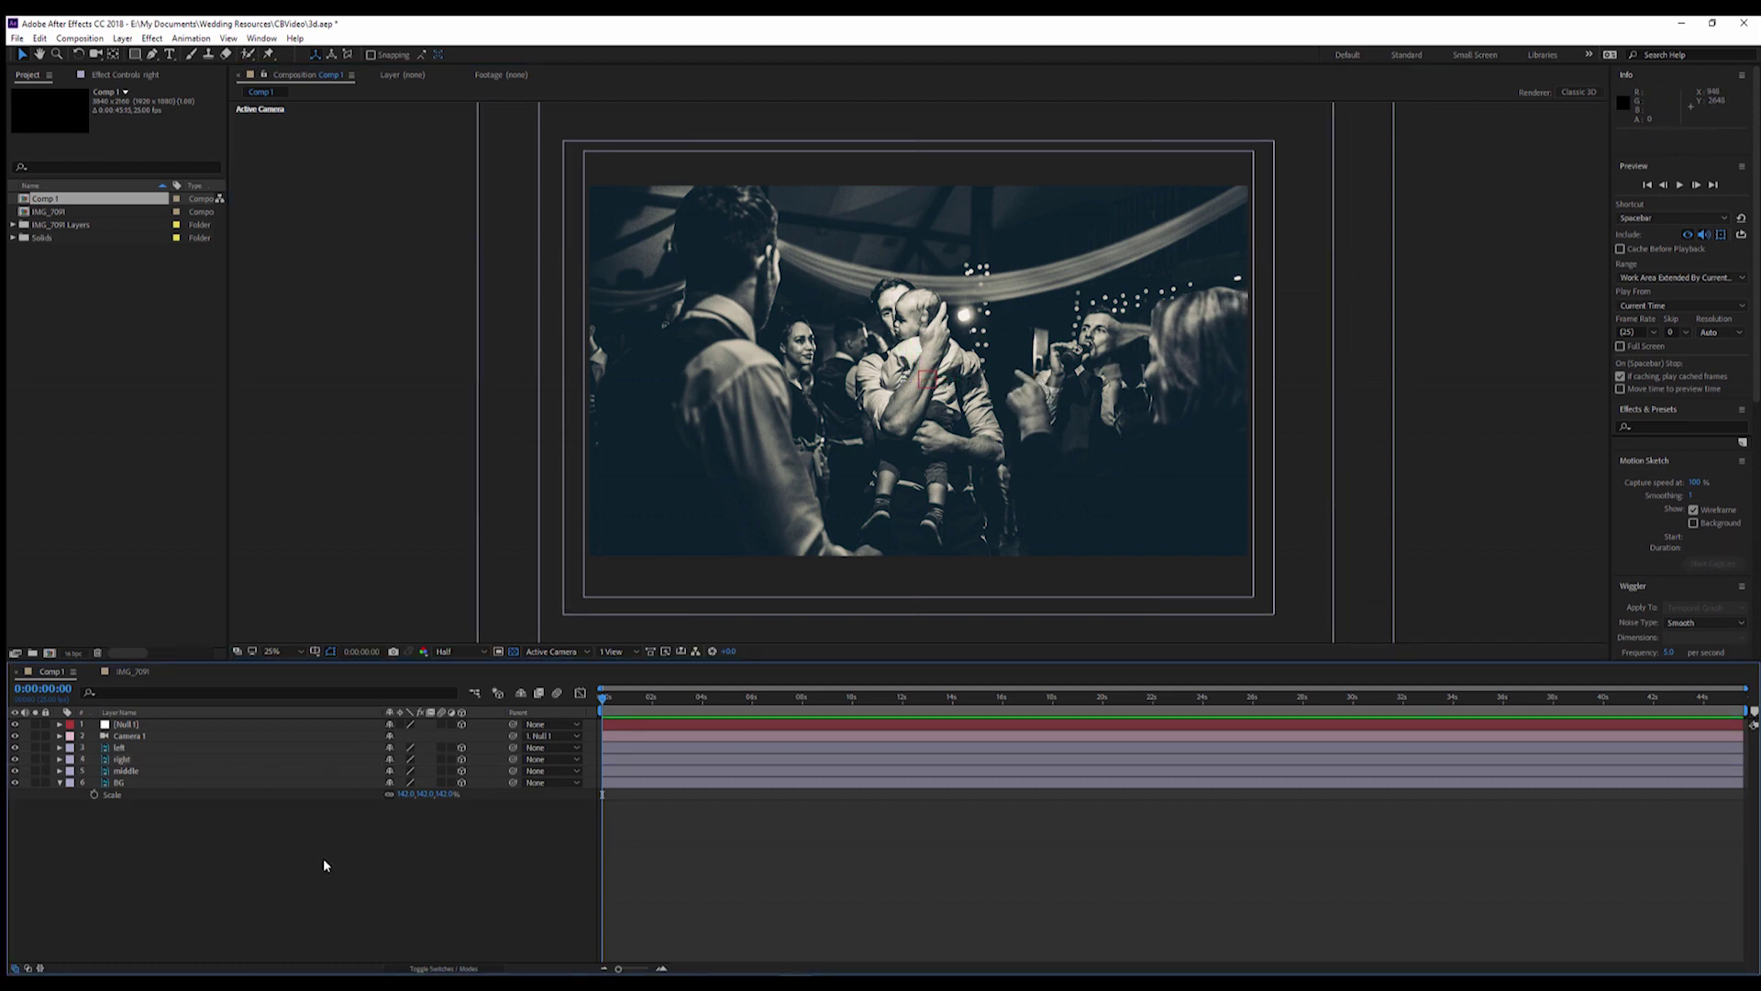
left_click(124, 737)
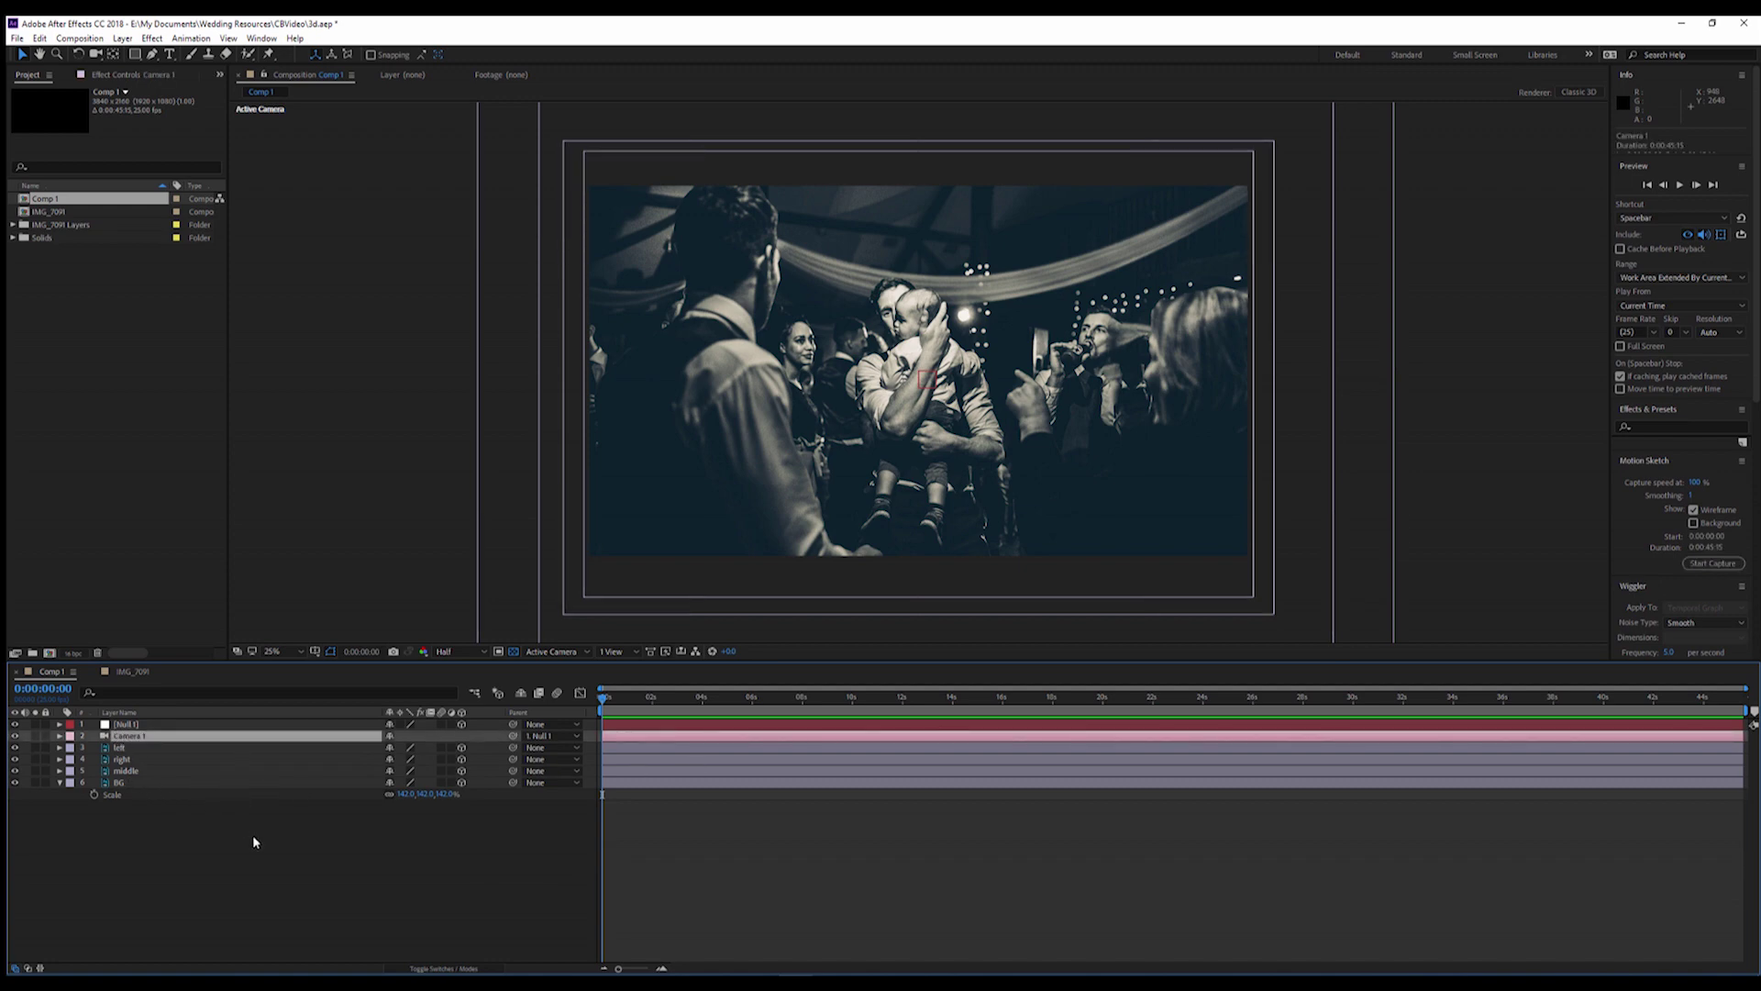
key("p")
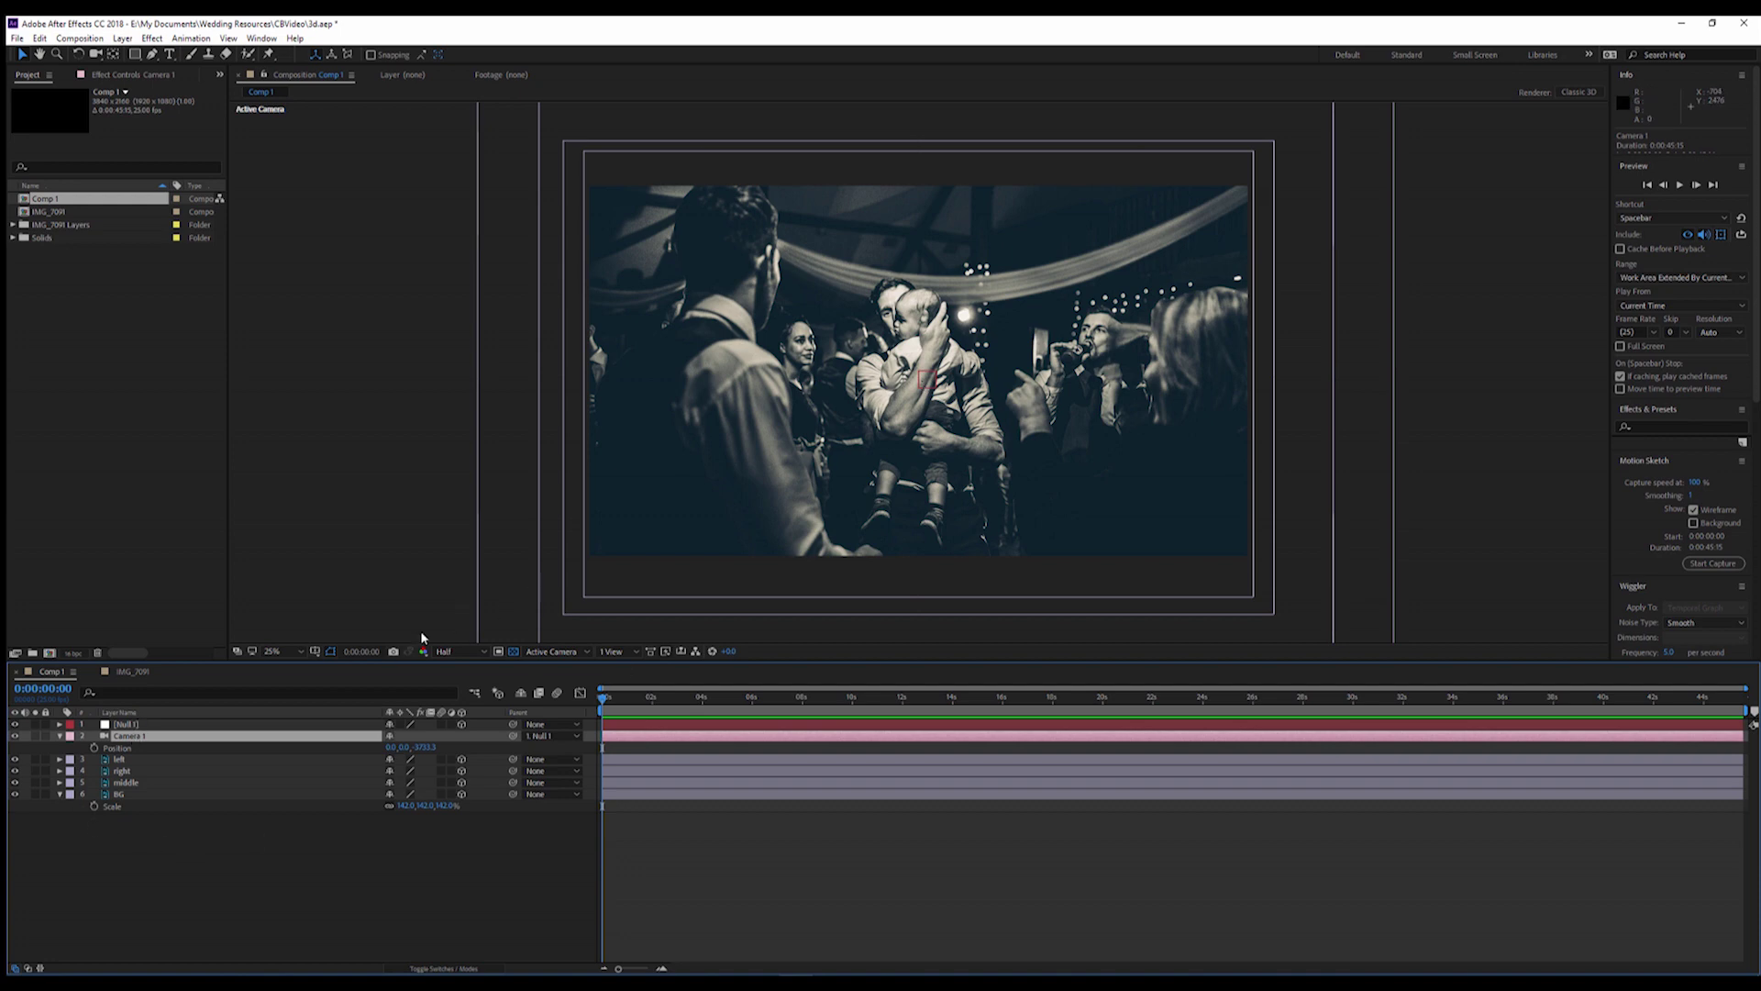
left_click(123, 725)
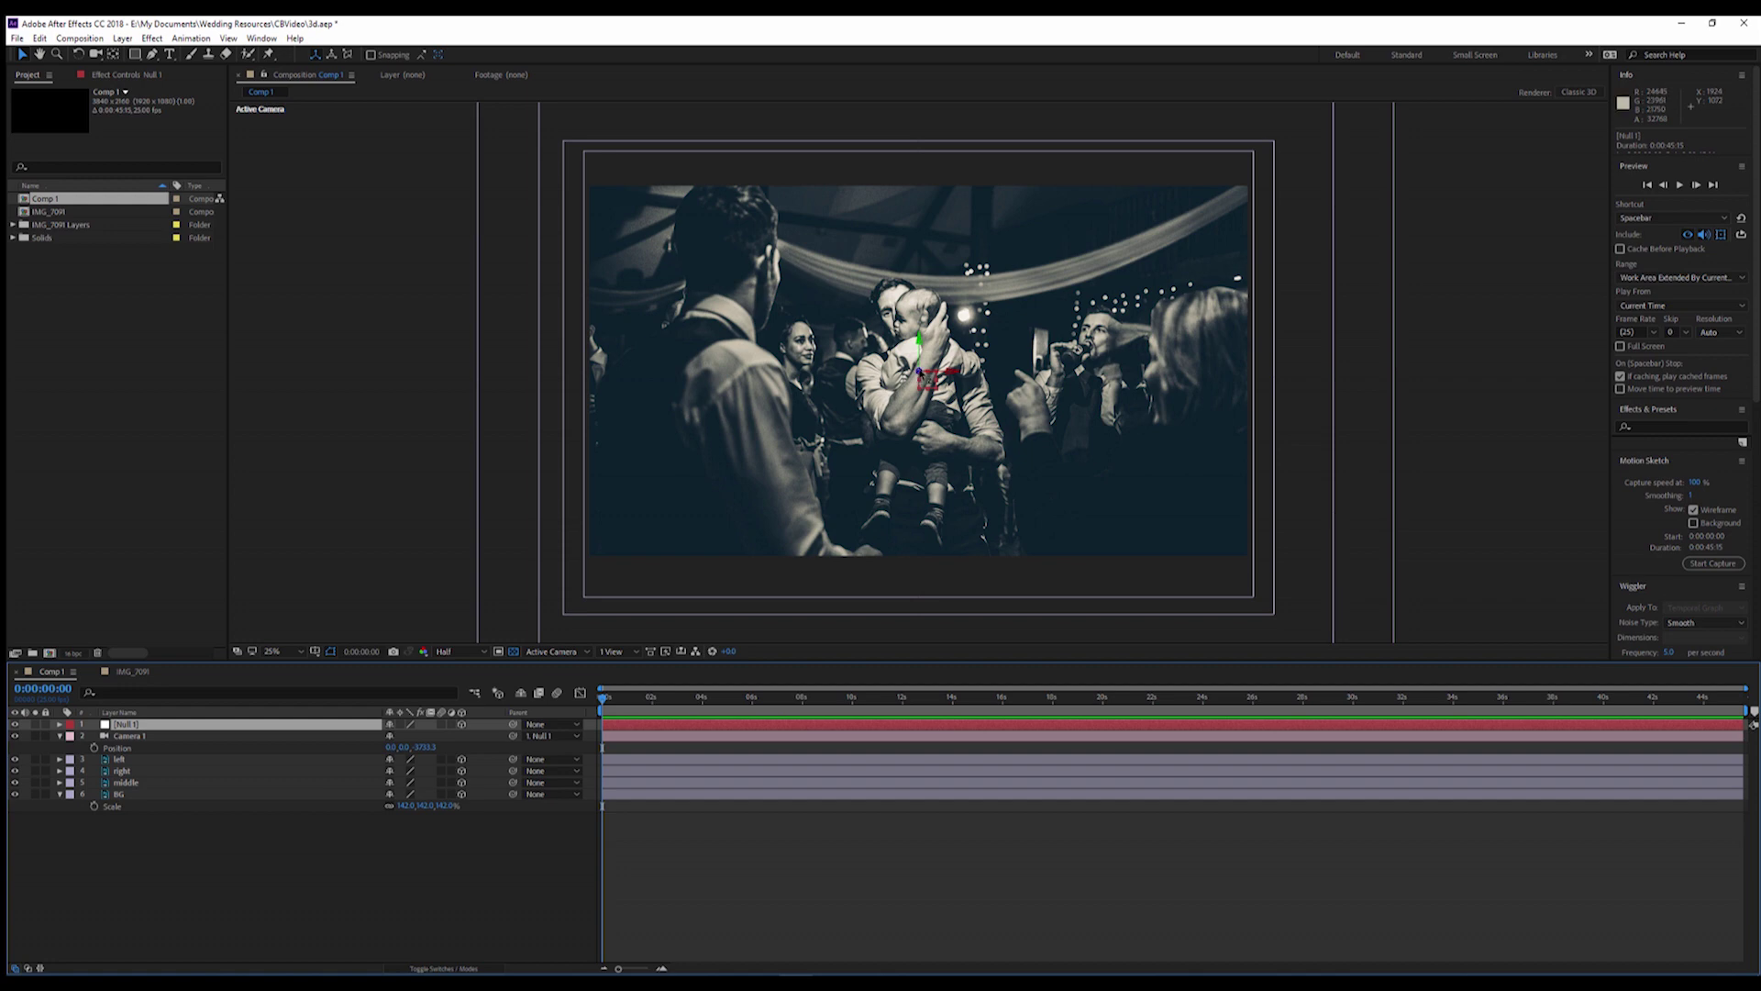
left_click_drag(919, 371, 566, 367)
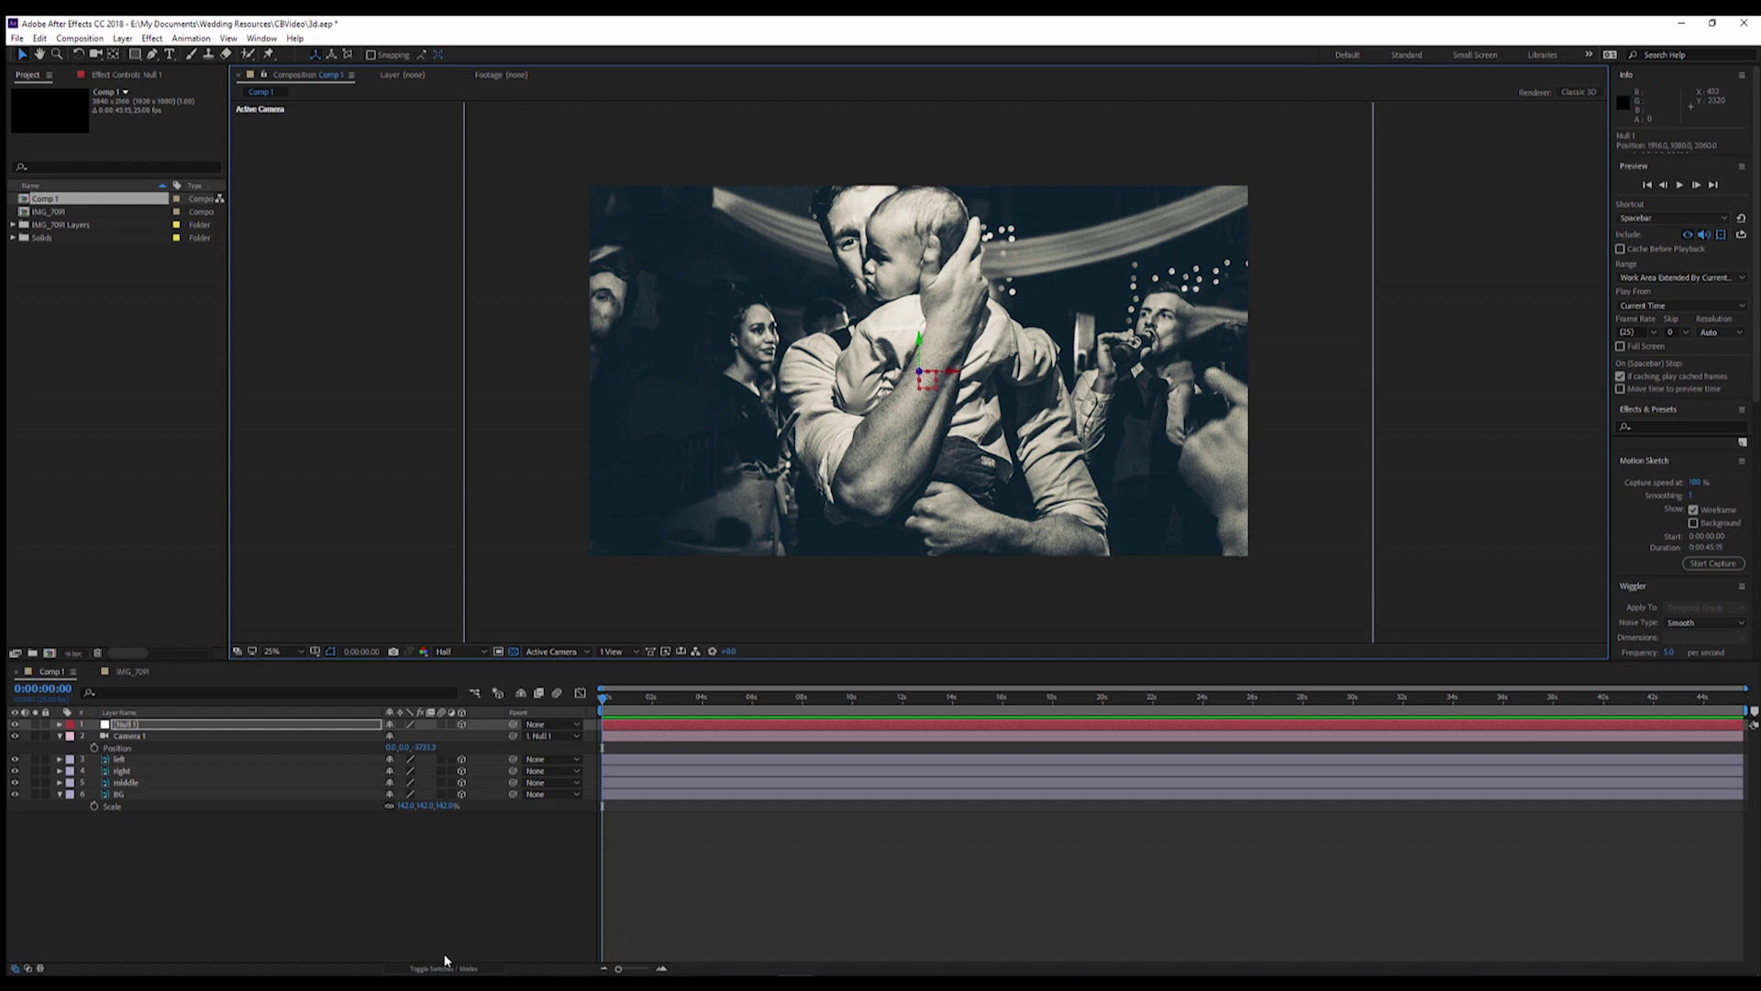
Shift the left layer right and the right layer slightly left
left_click(138, 761)
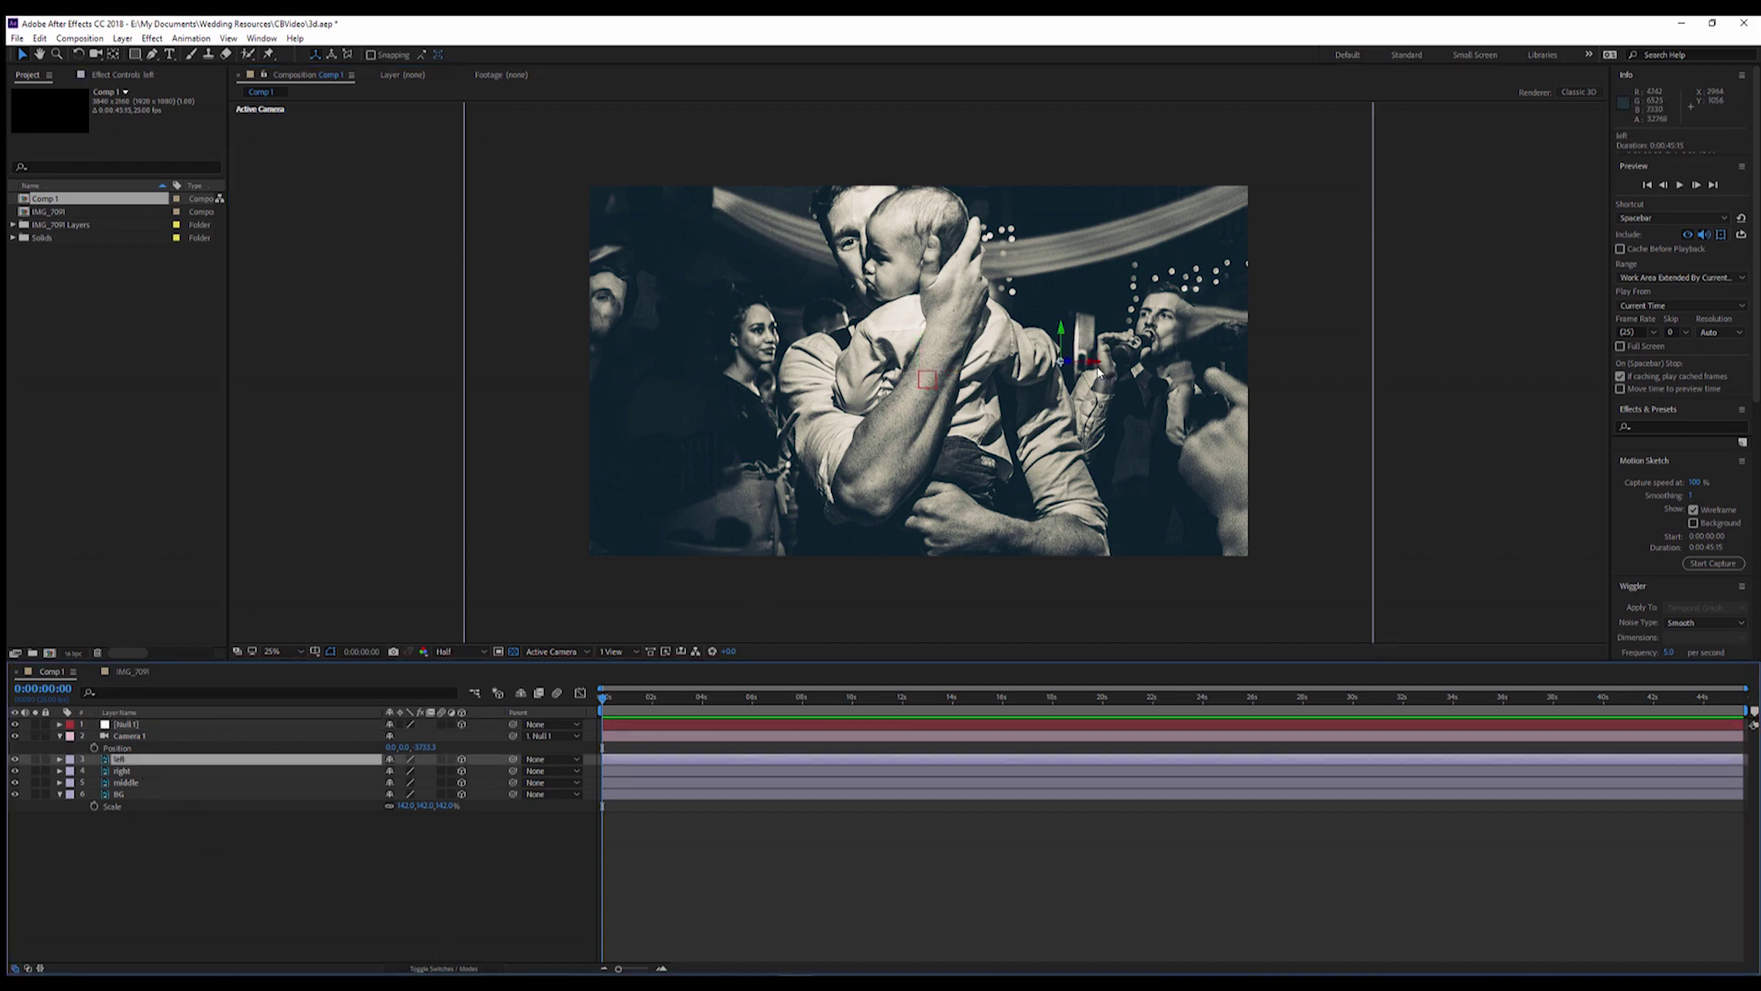
left_click_drag(1093, 363, 1153, 361)
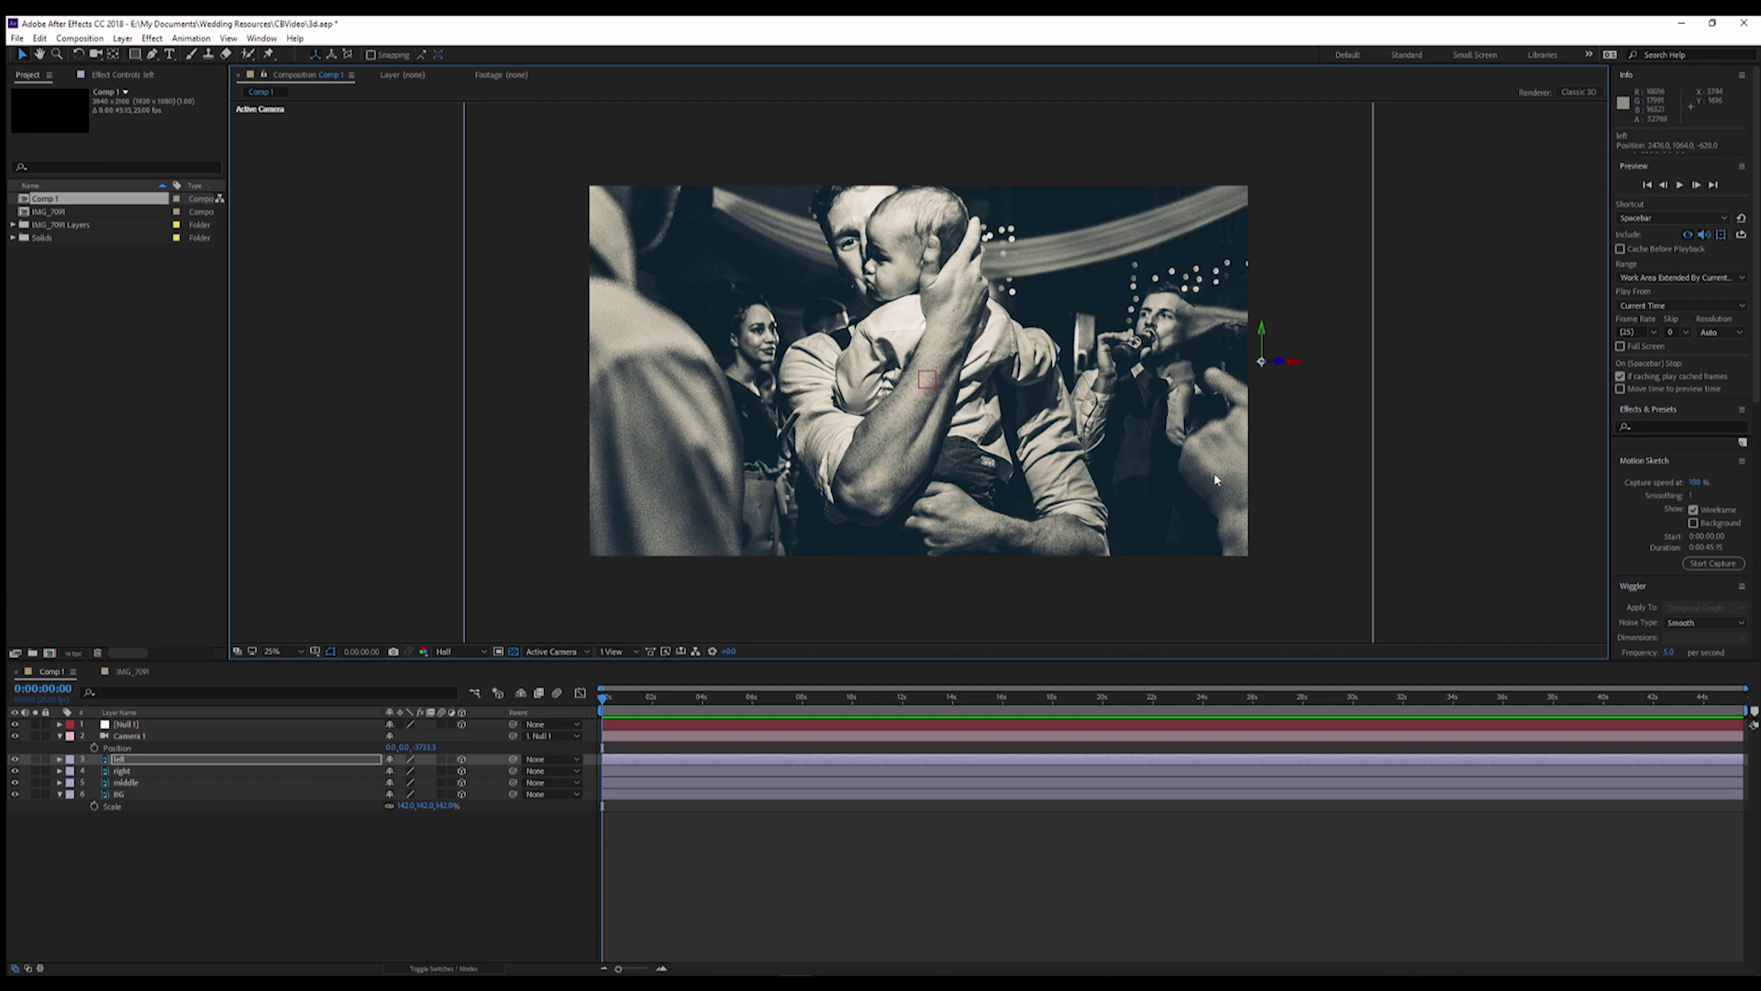
left_click(122, 771)
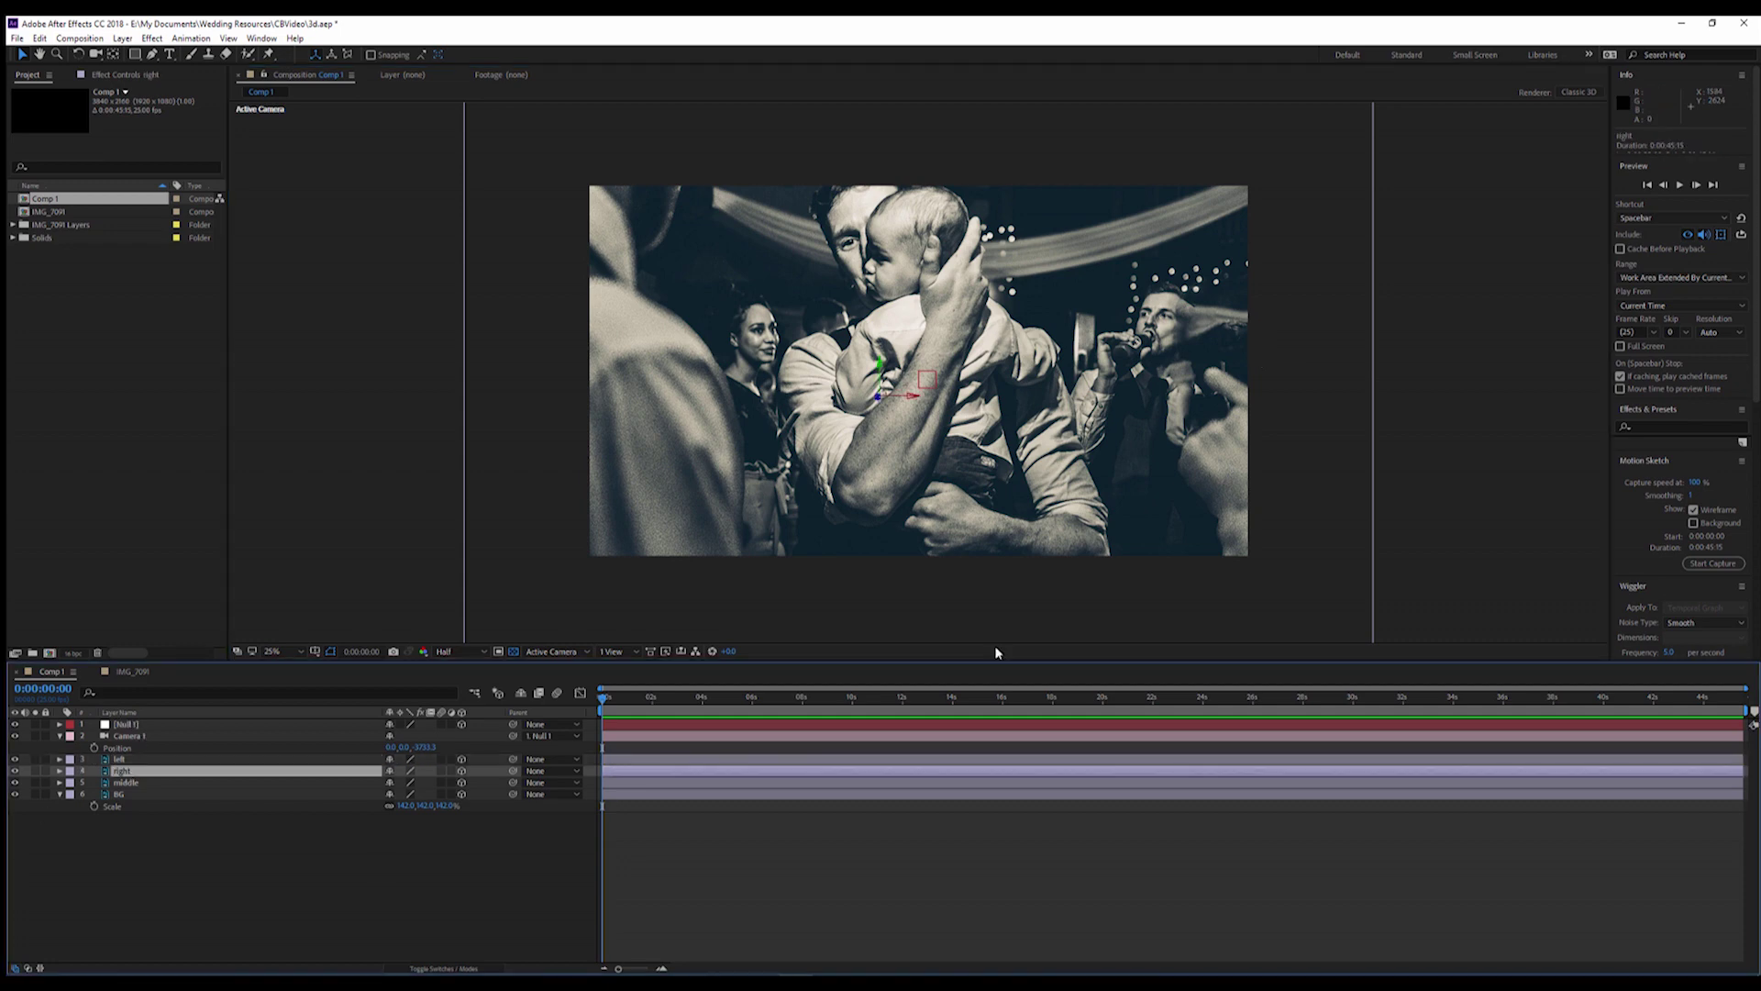
left_click_drag(916, 397, 871, 395)
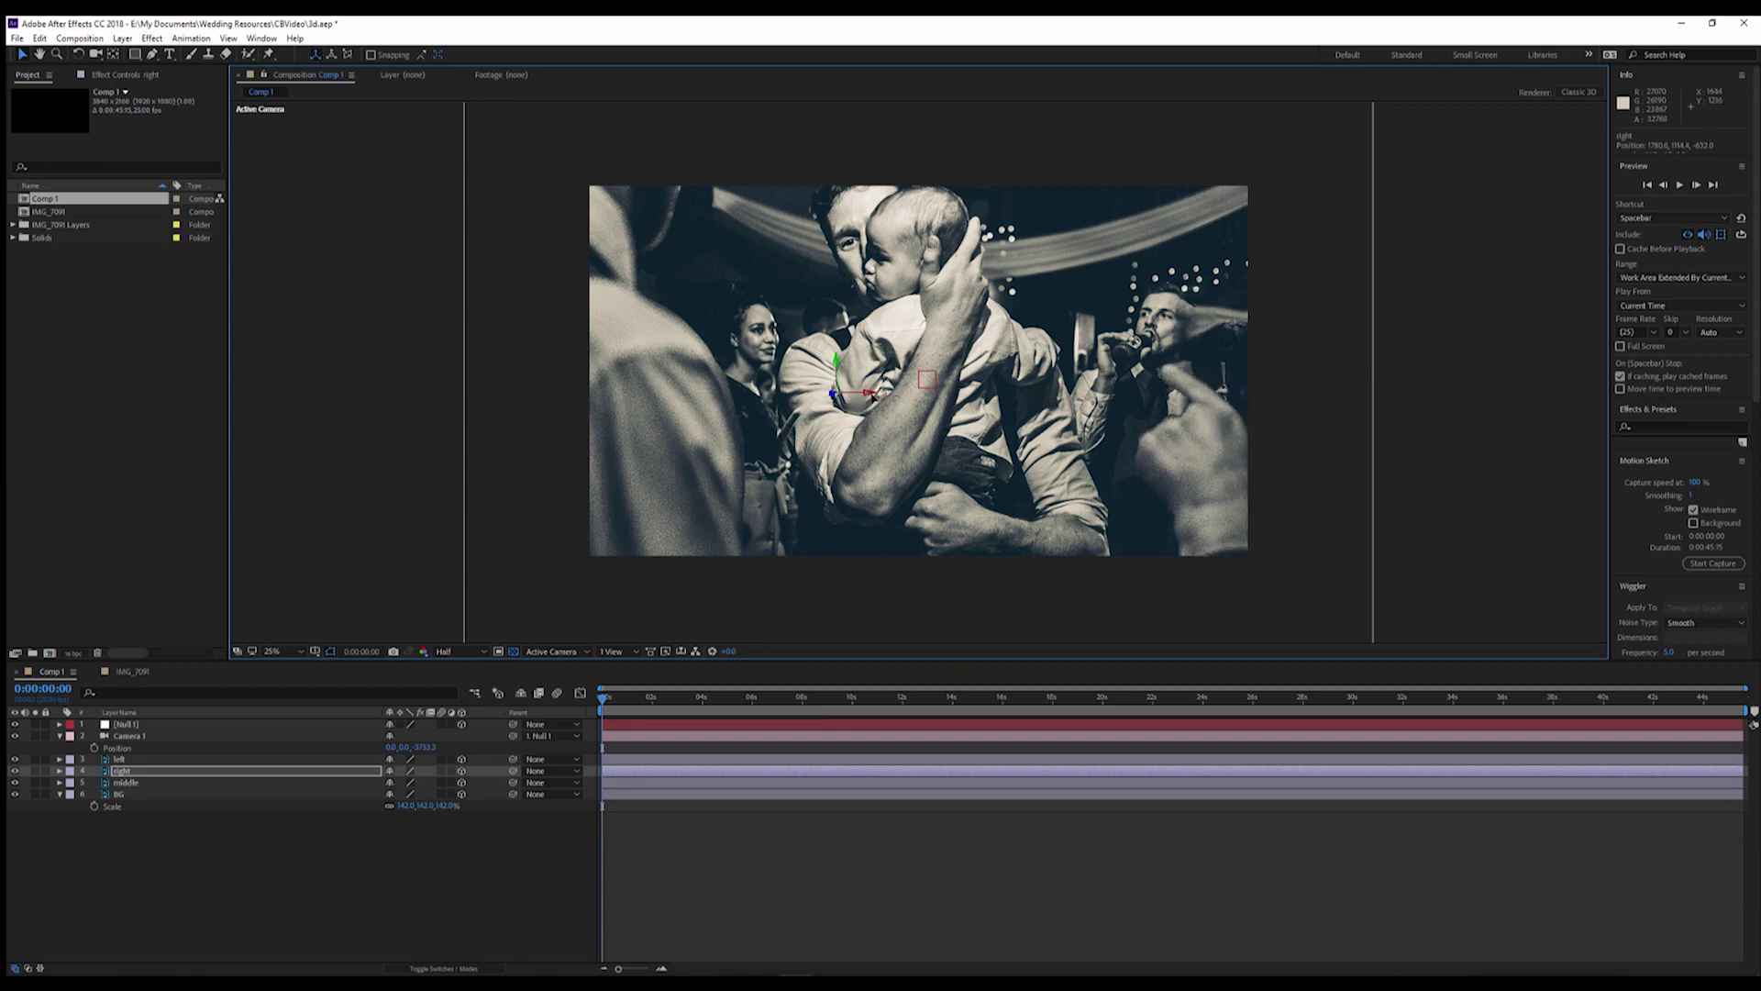
Keyframe Null 1's position and push it forward at about 7 seconds
left_click(156, 726)
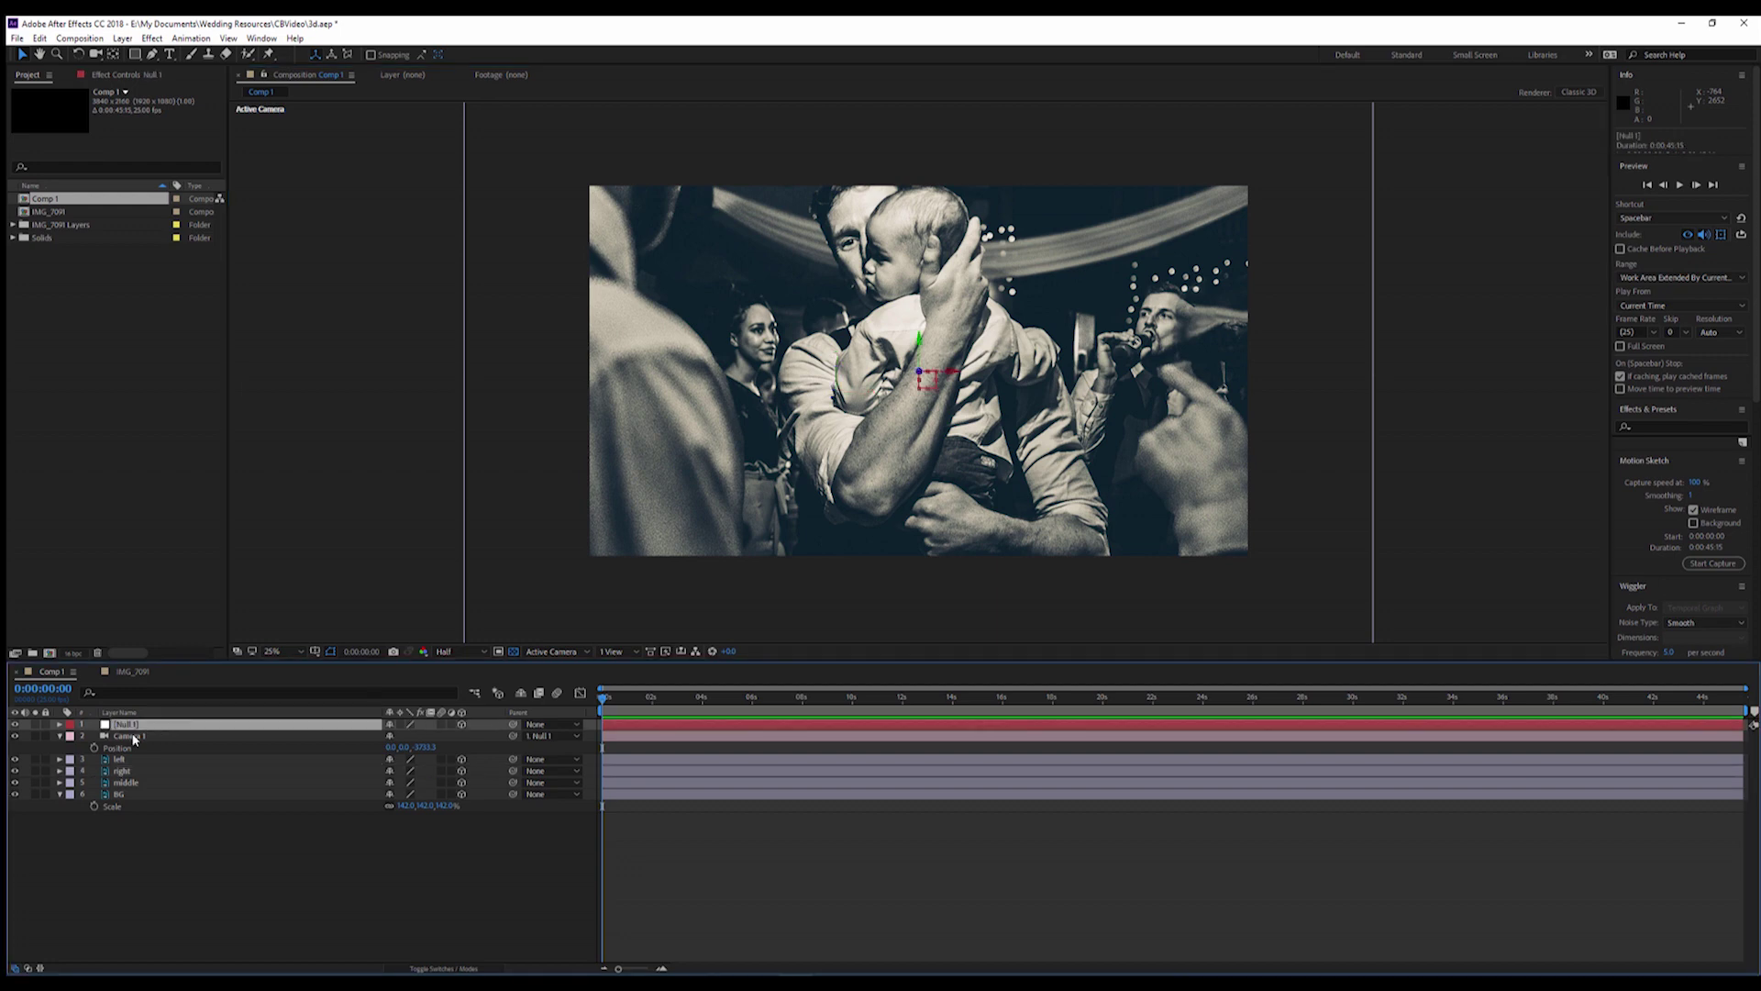
key("p")
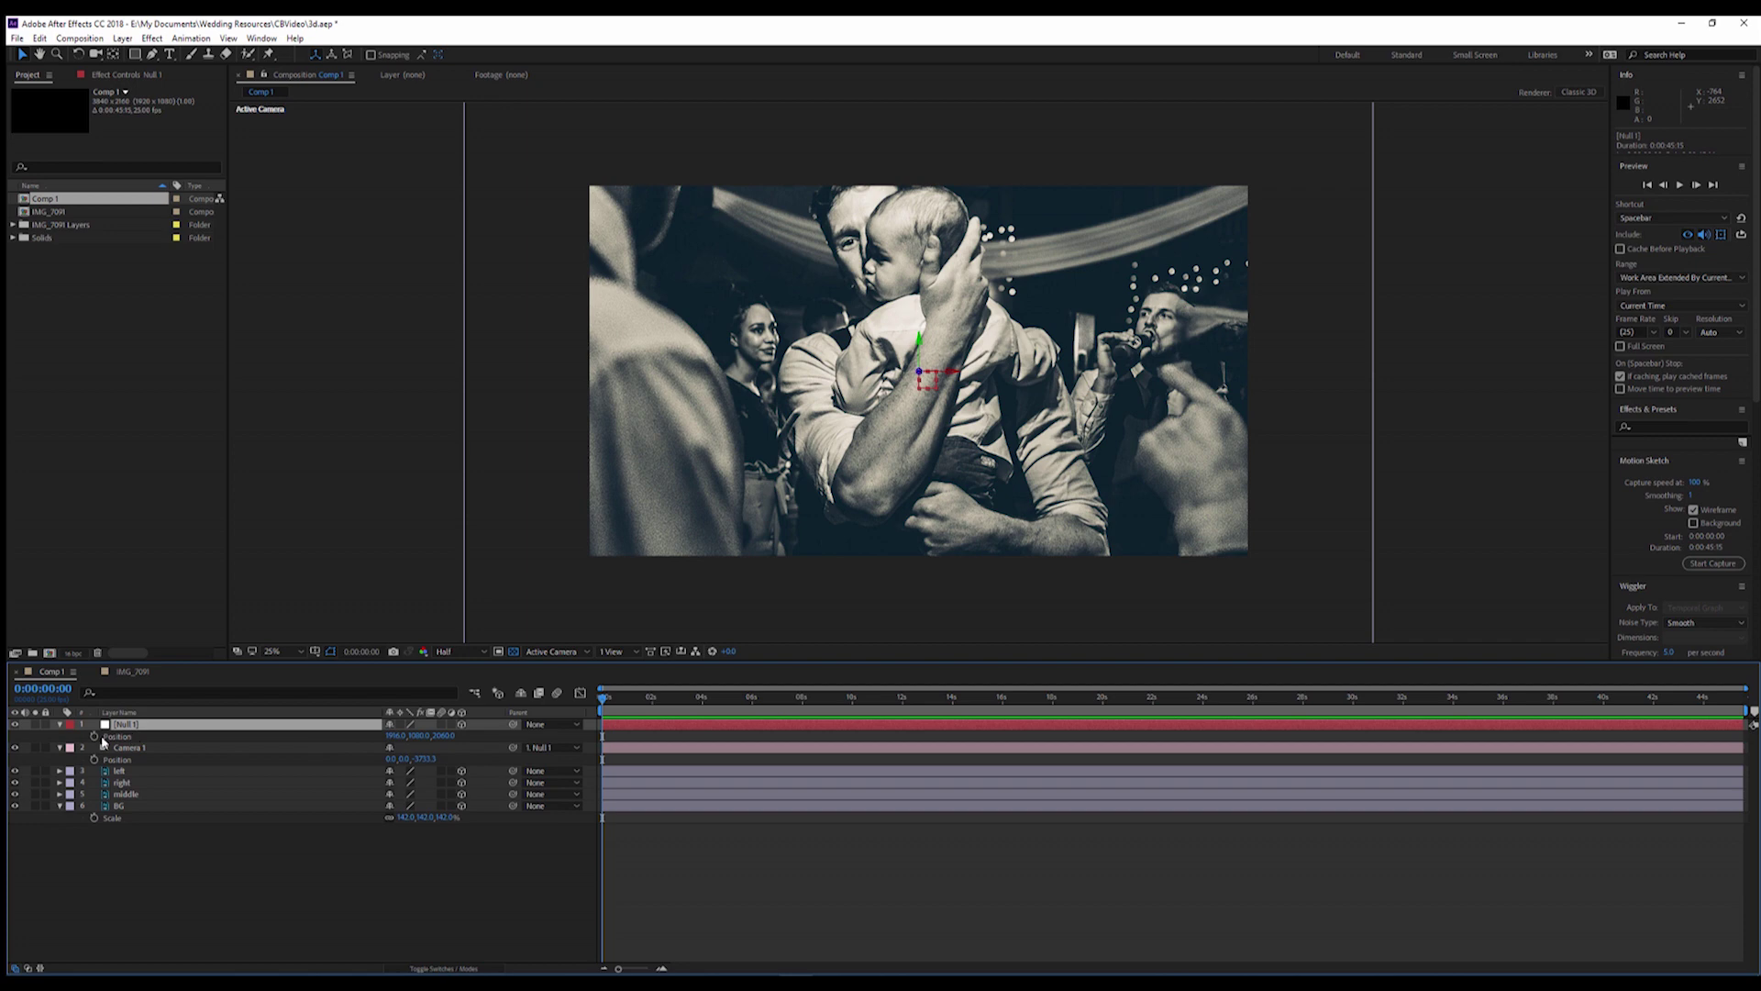
left_click(93, 737)
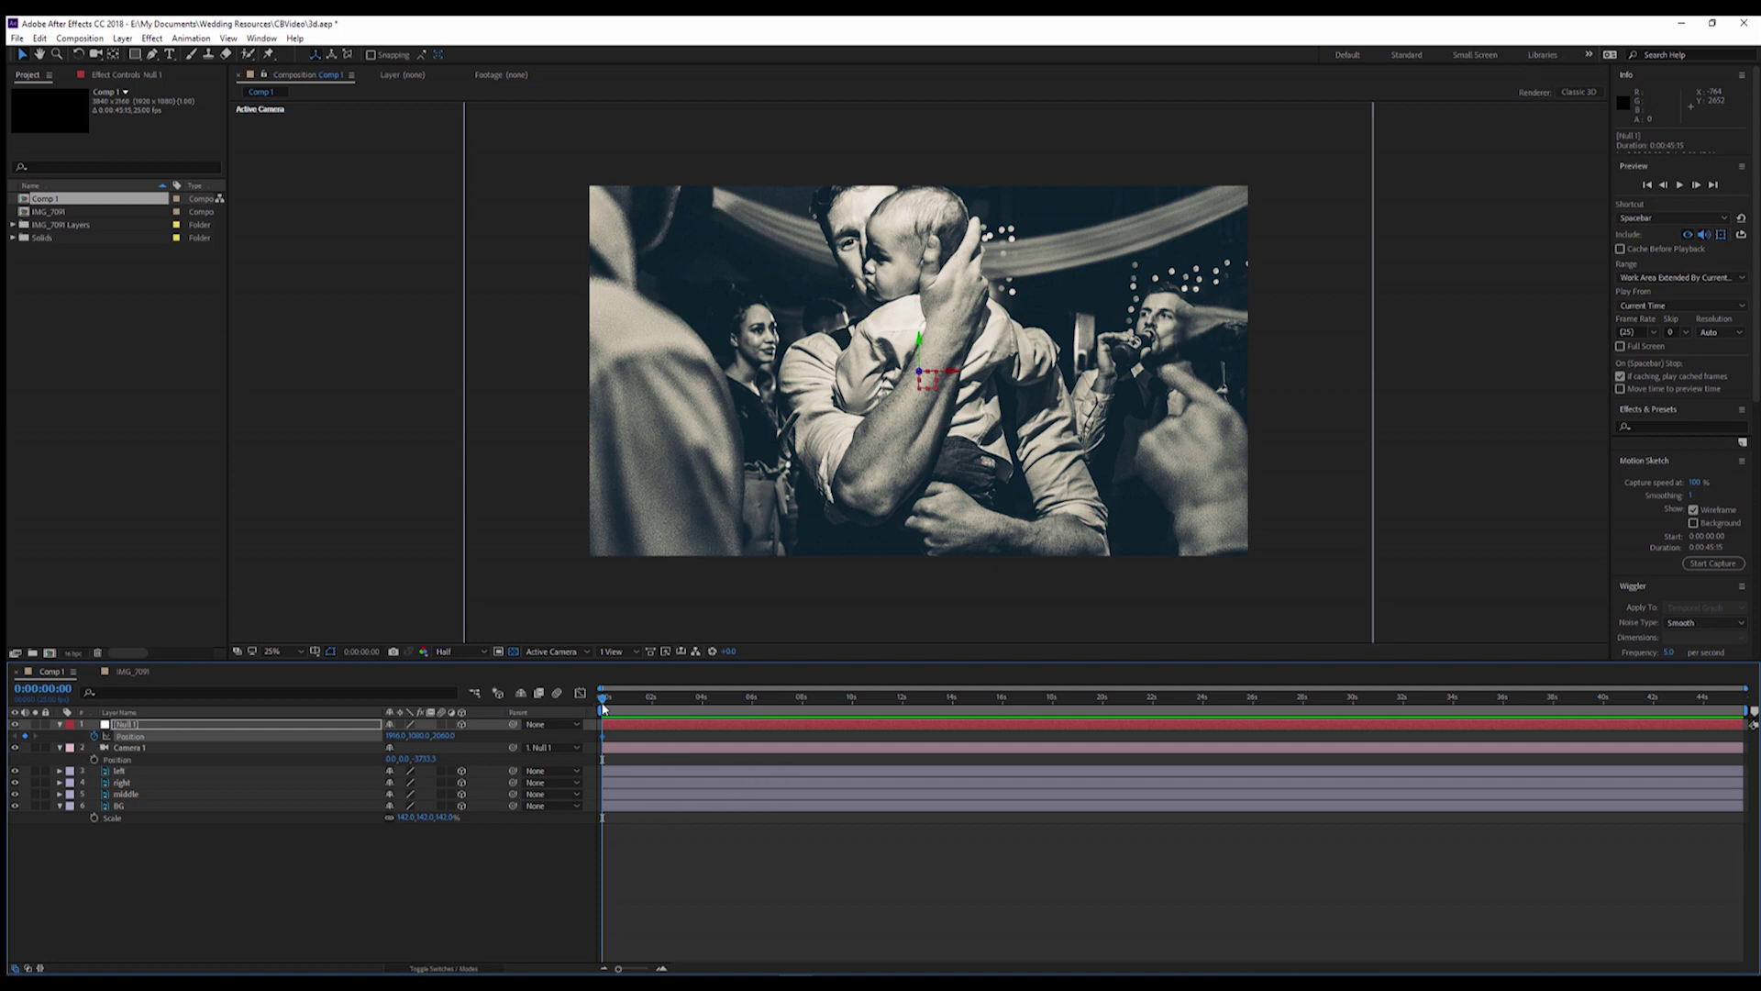
left_click_drag(601, 703, 804, 717)
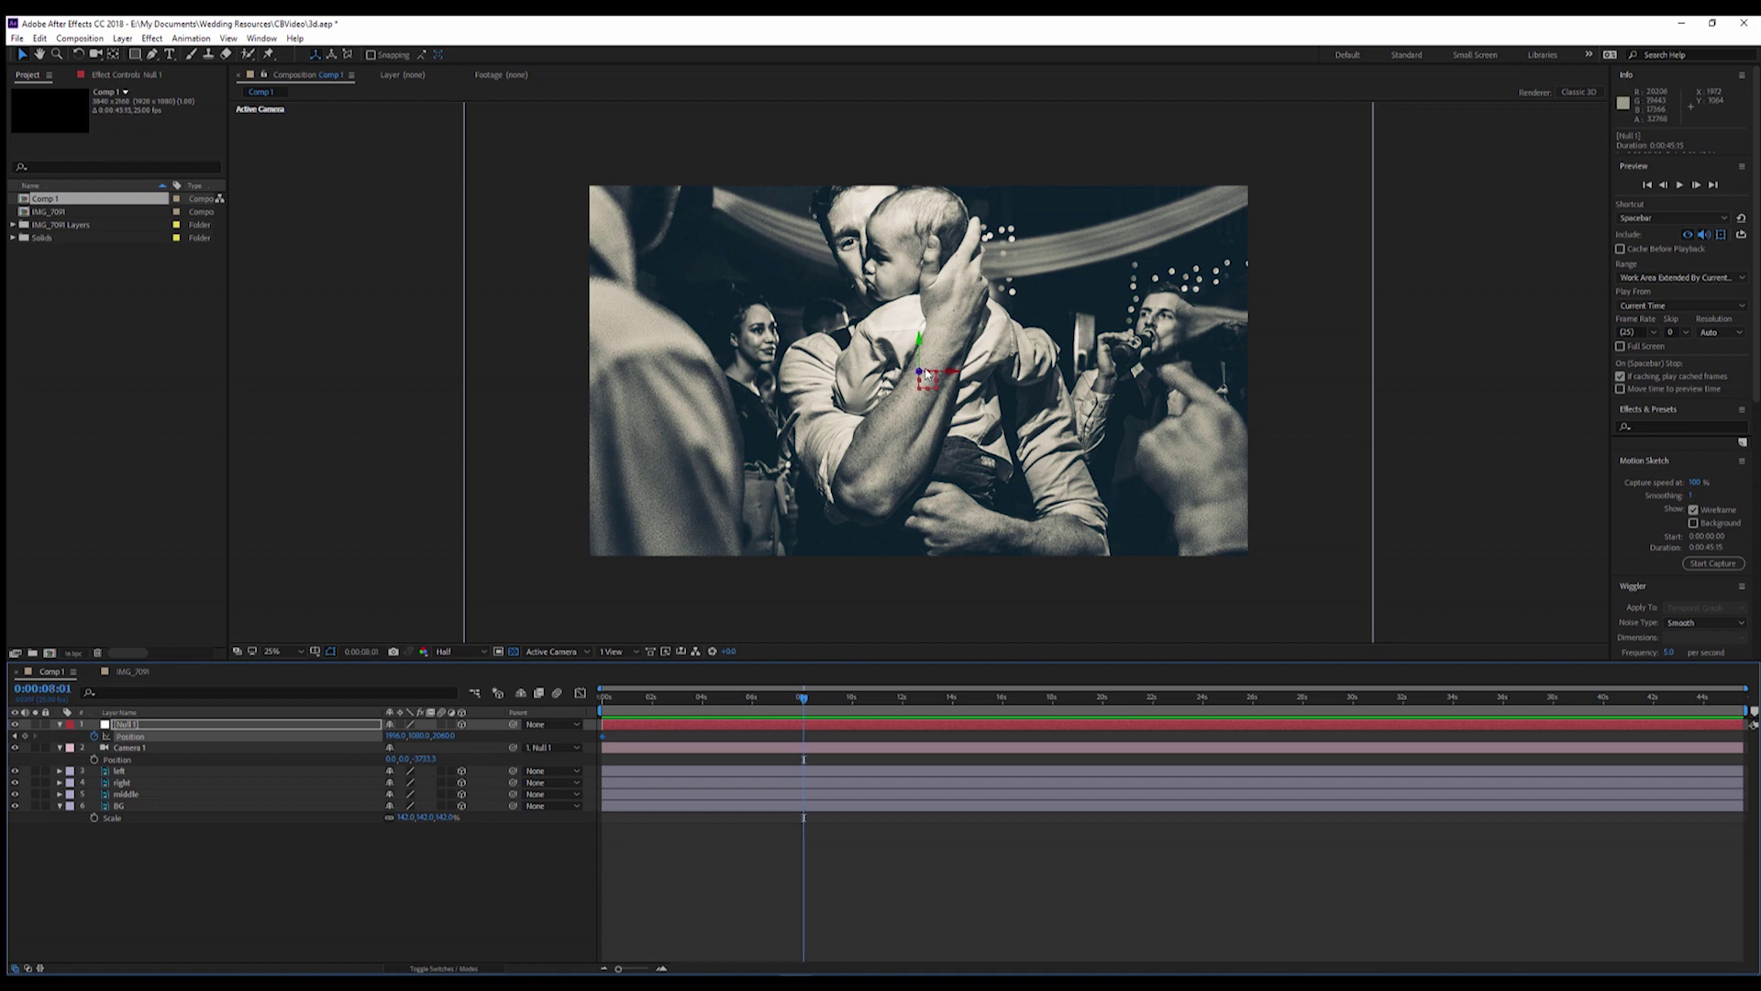
left_click_drag(927, 376, 1204, 391)
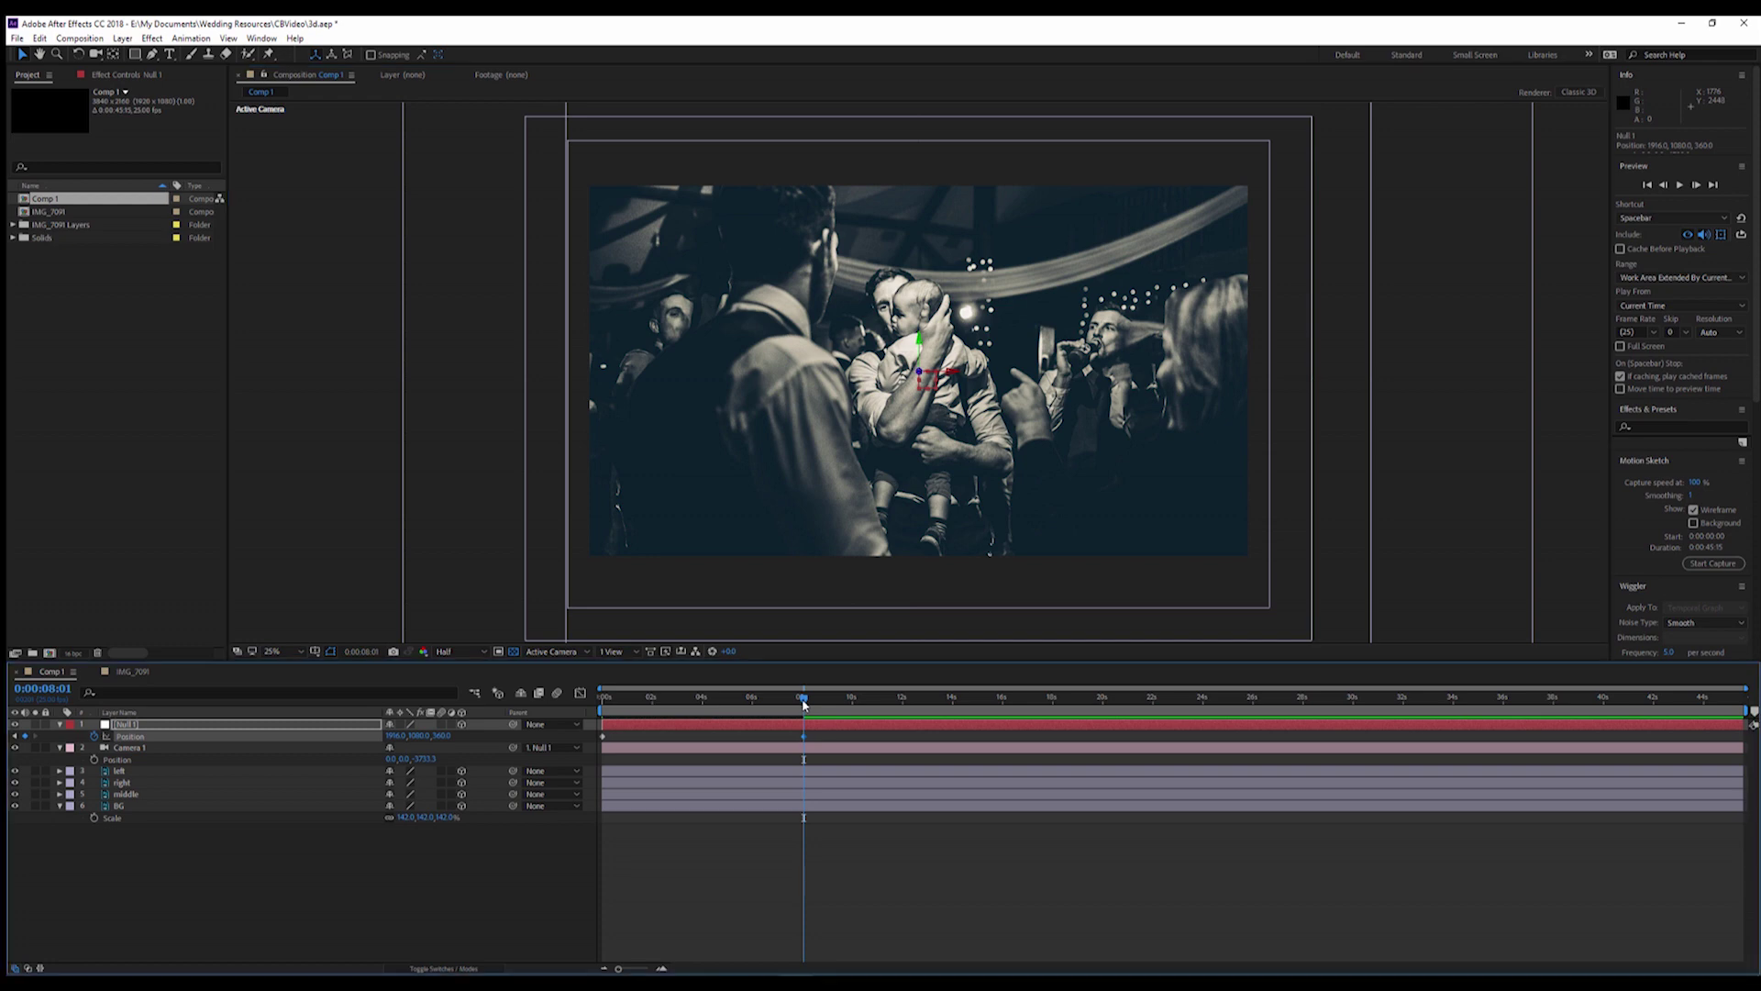
Offset Null 1 sideways at frame 0 and preview the push-in
left_click_drag(805, 703, 1153, 739)
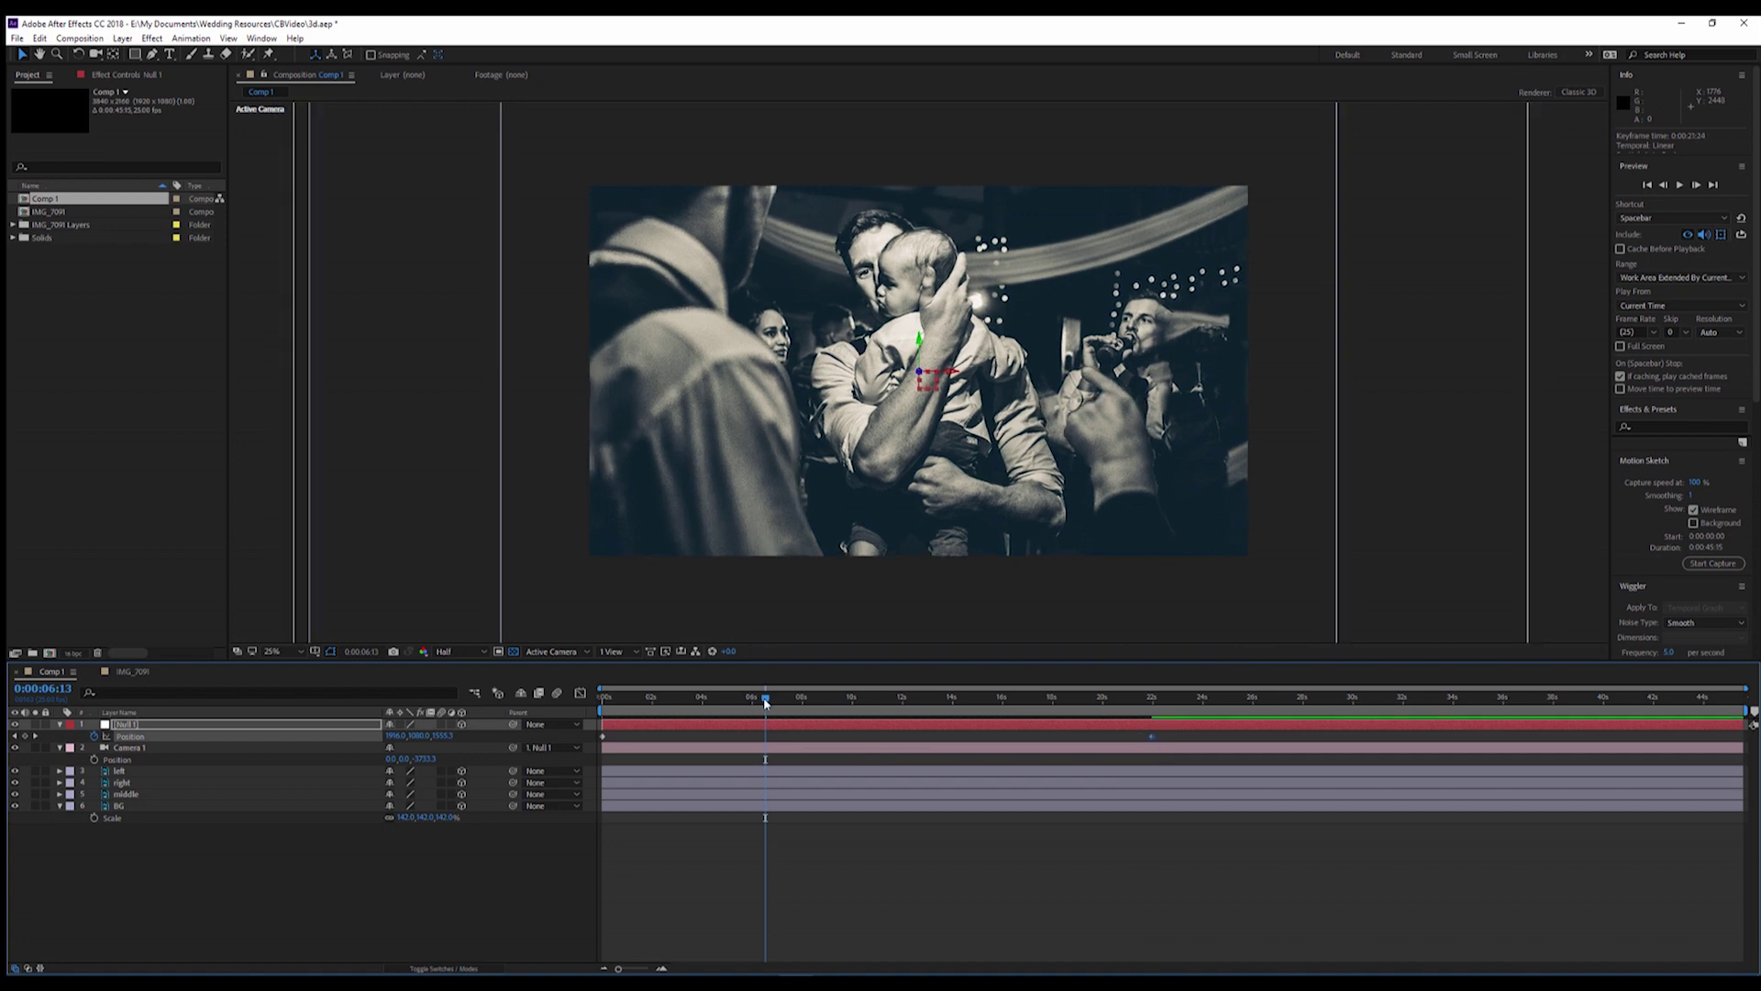
left_click_drag(800, 702, 558, 713)
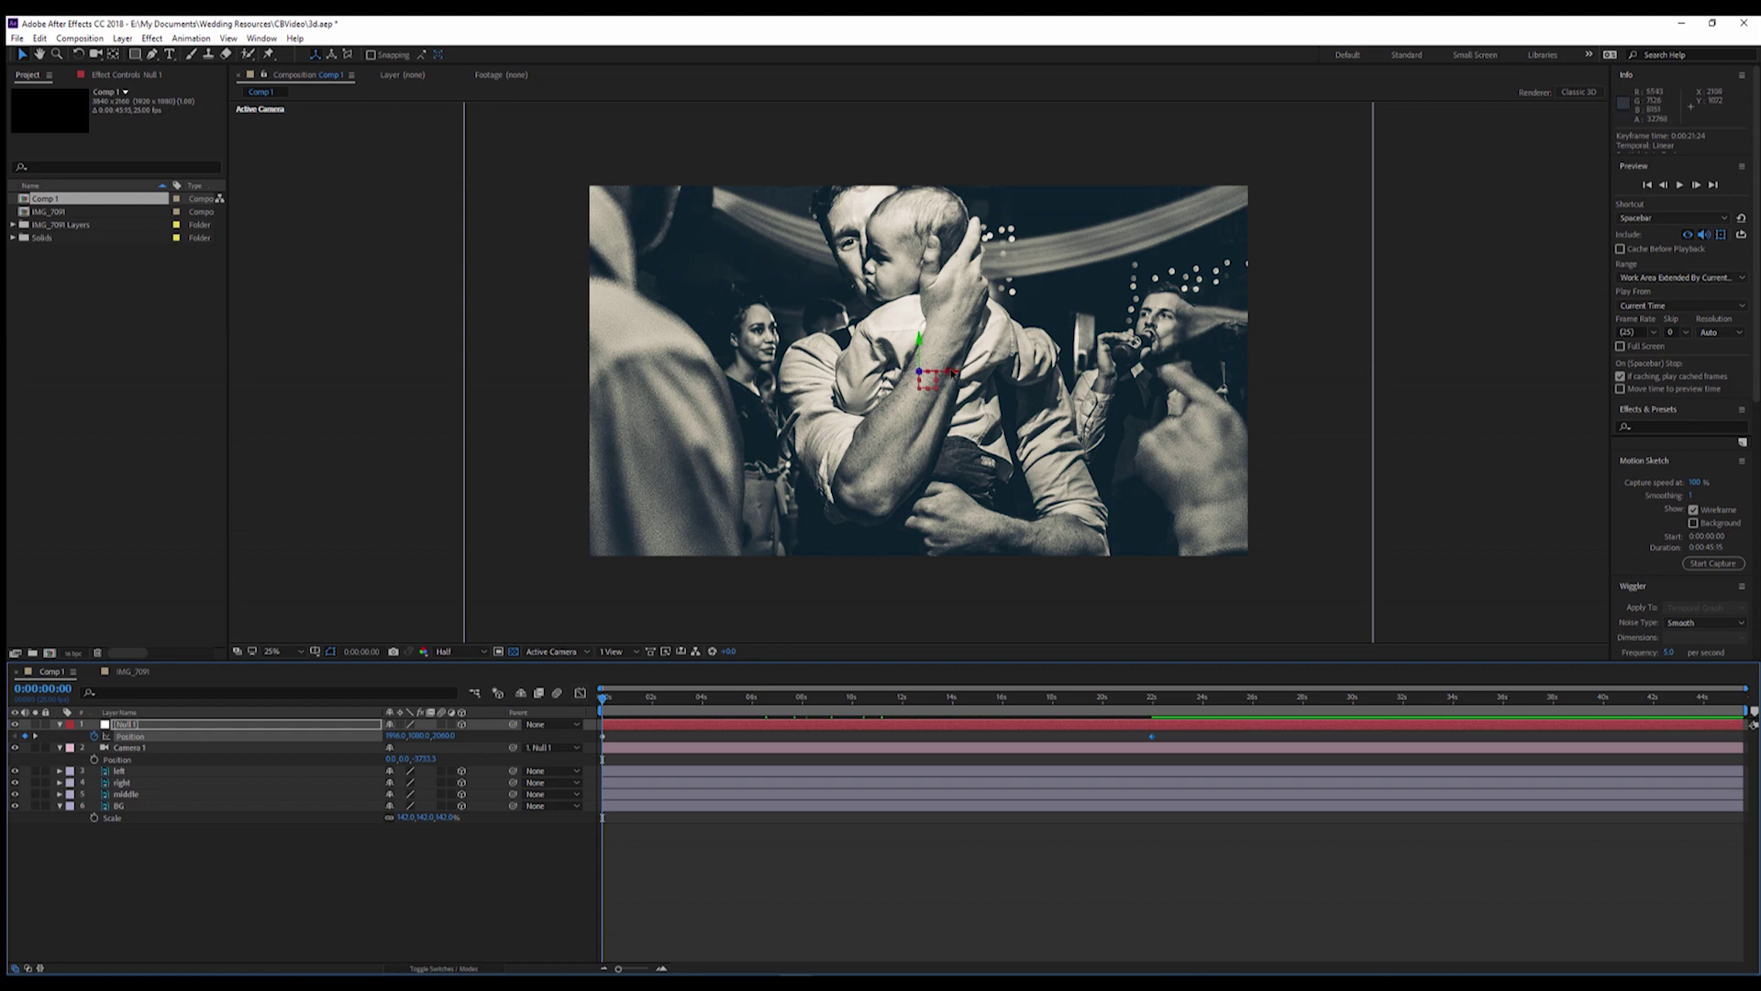
left_click_drag(952, 372, 879, 378)
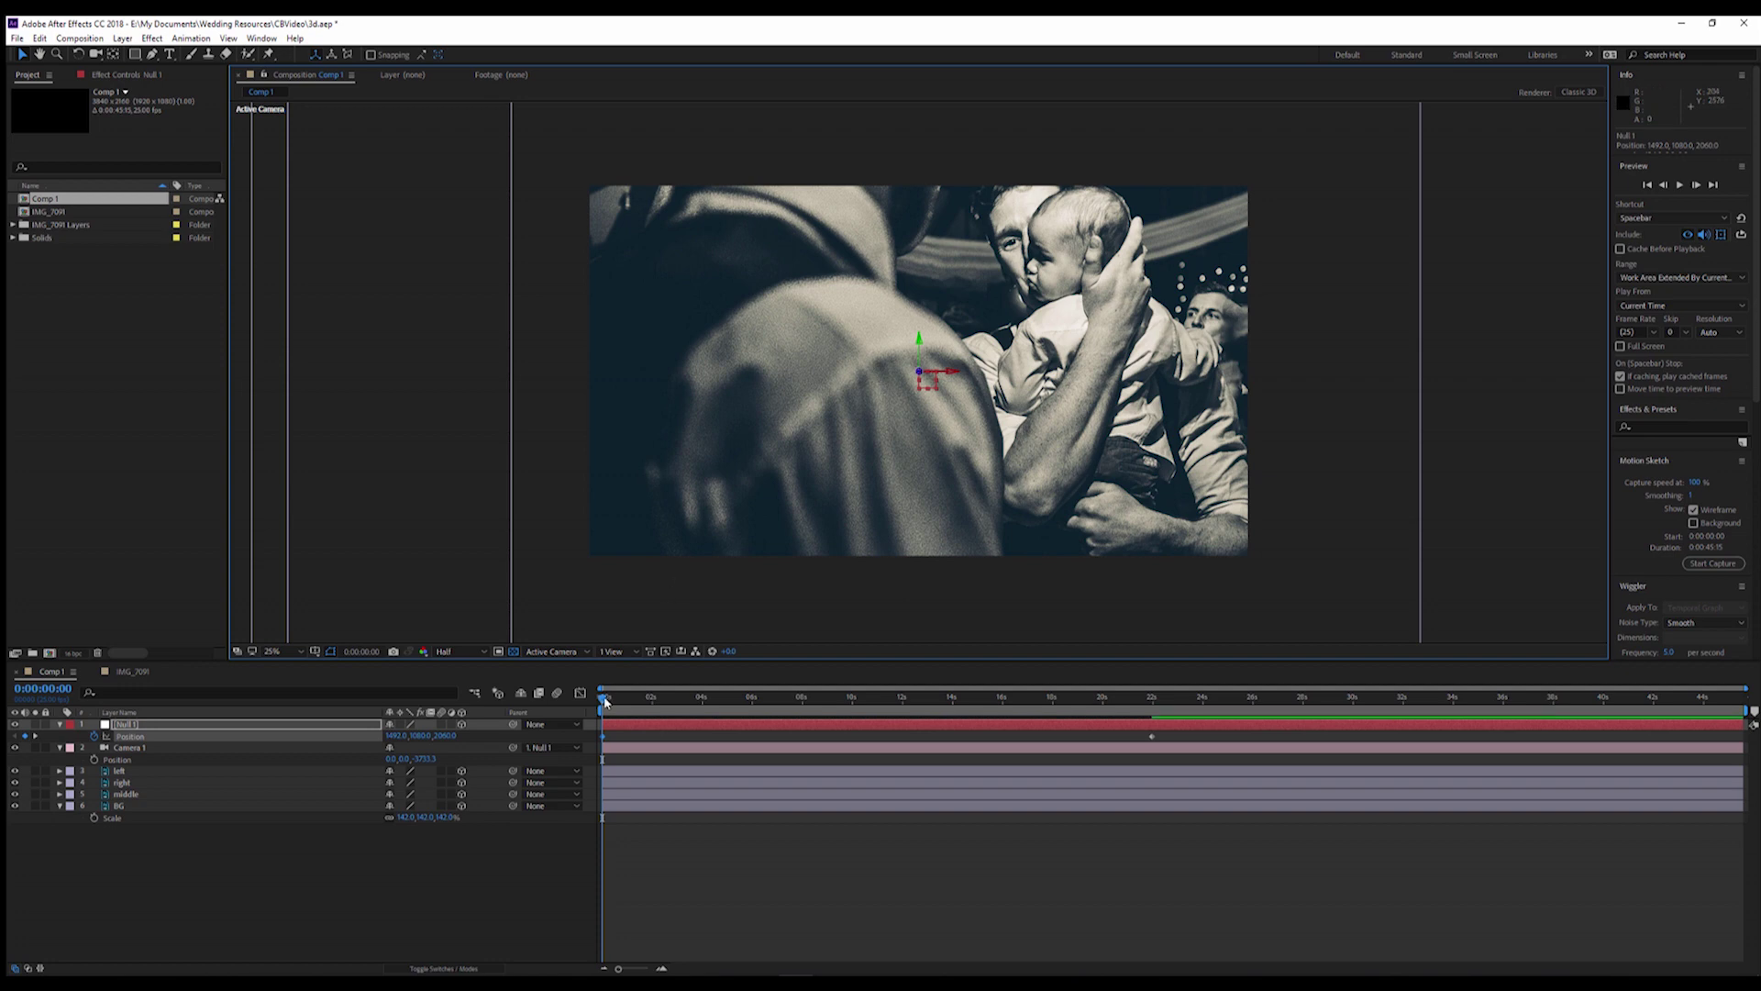
left_click_drag(606, 699, 1154, 676)
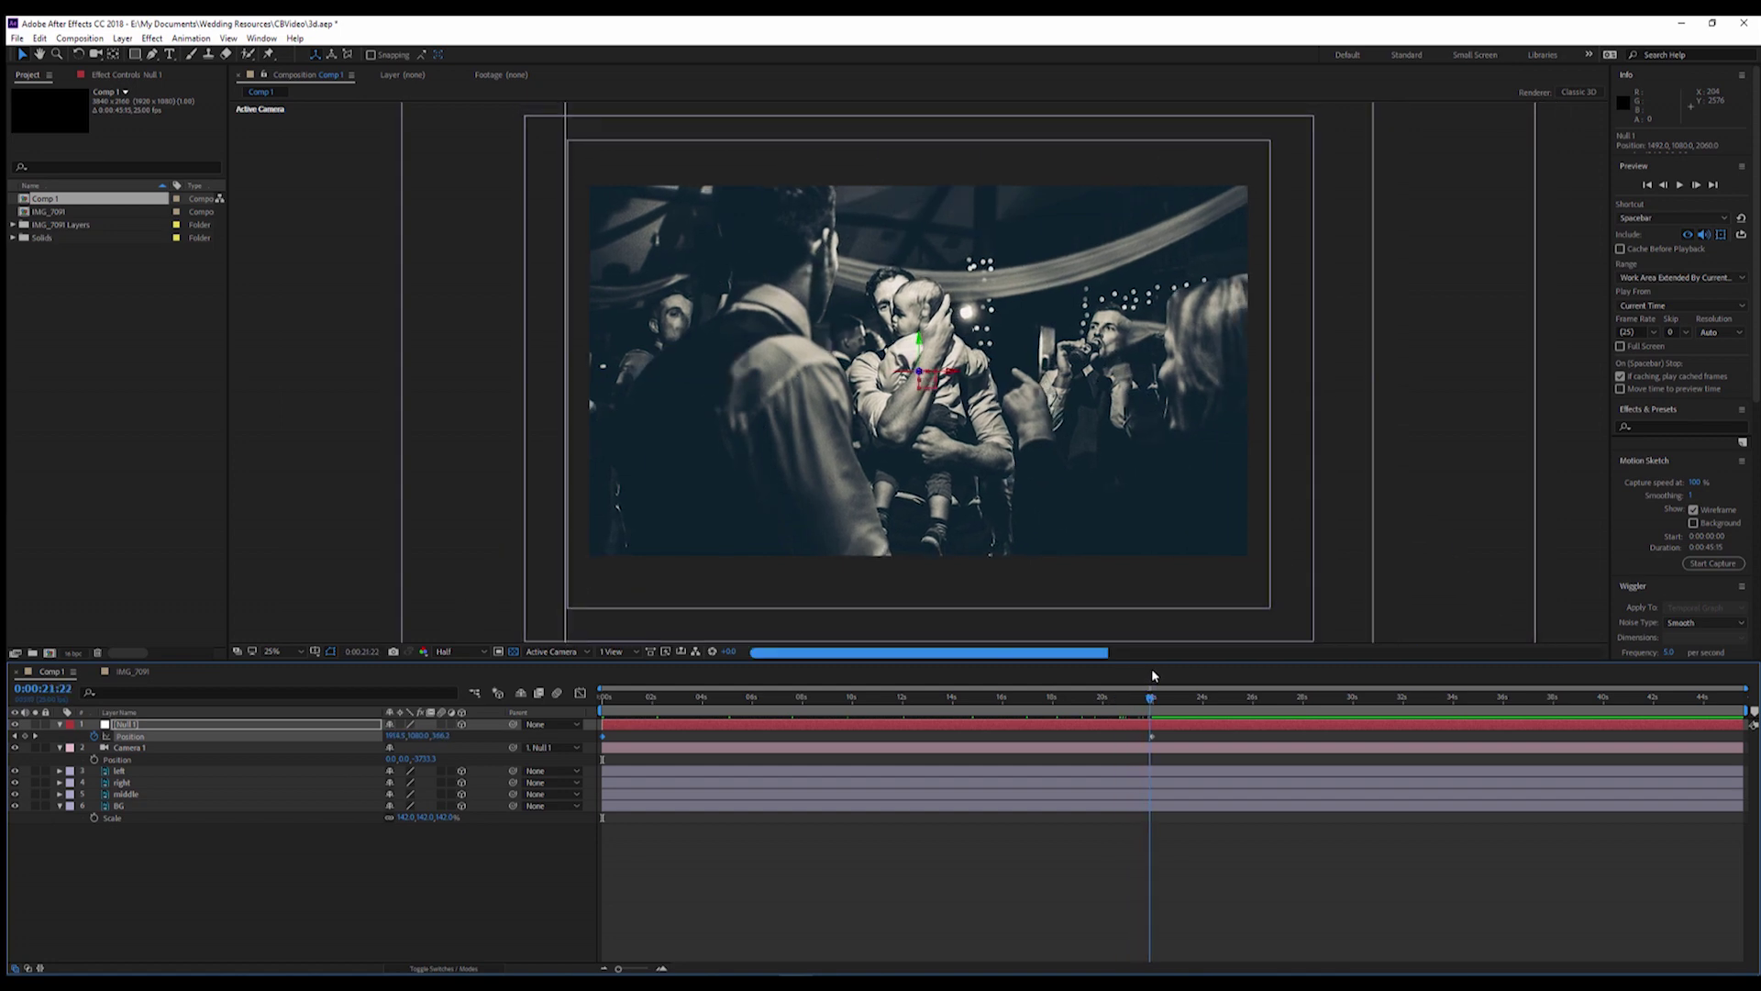
key("Home")
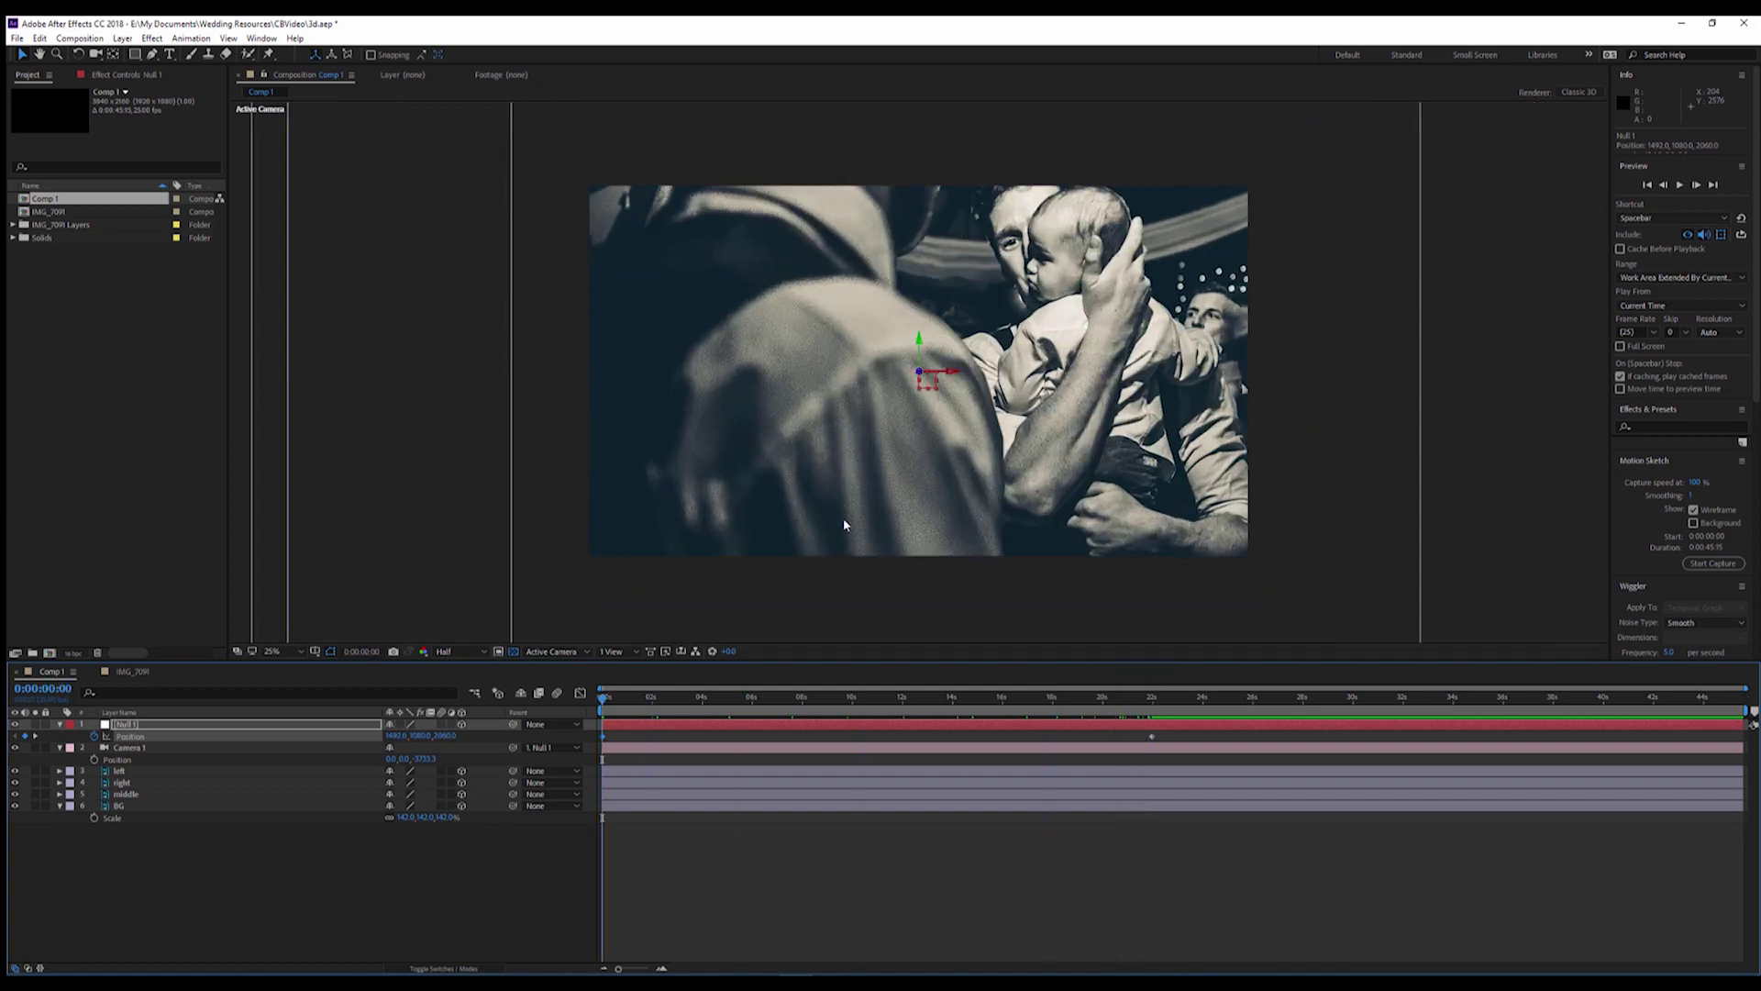
left_click_drag(951, 373, 1014, 367)
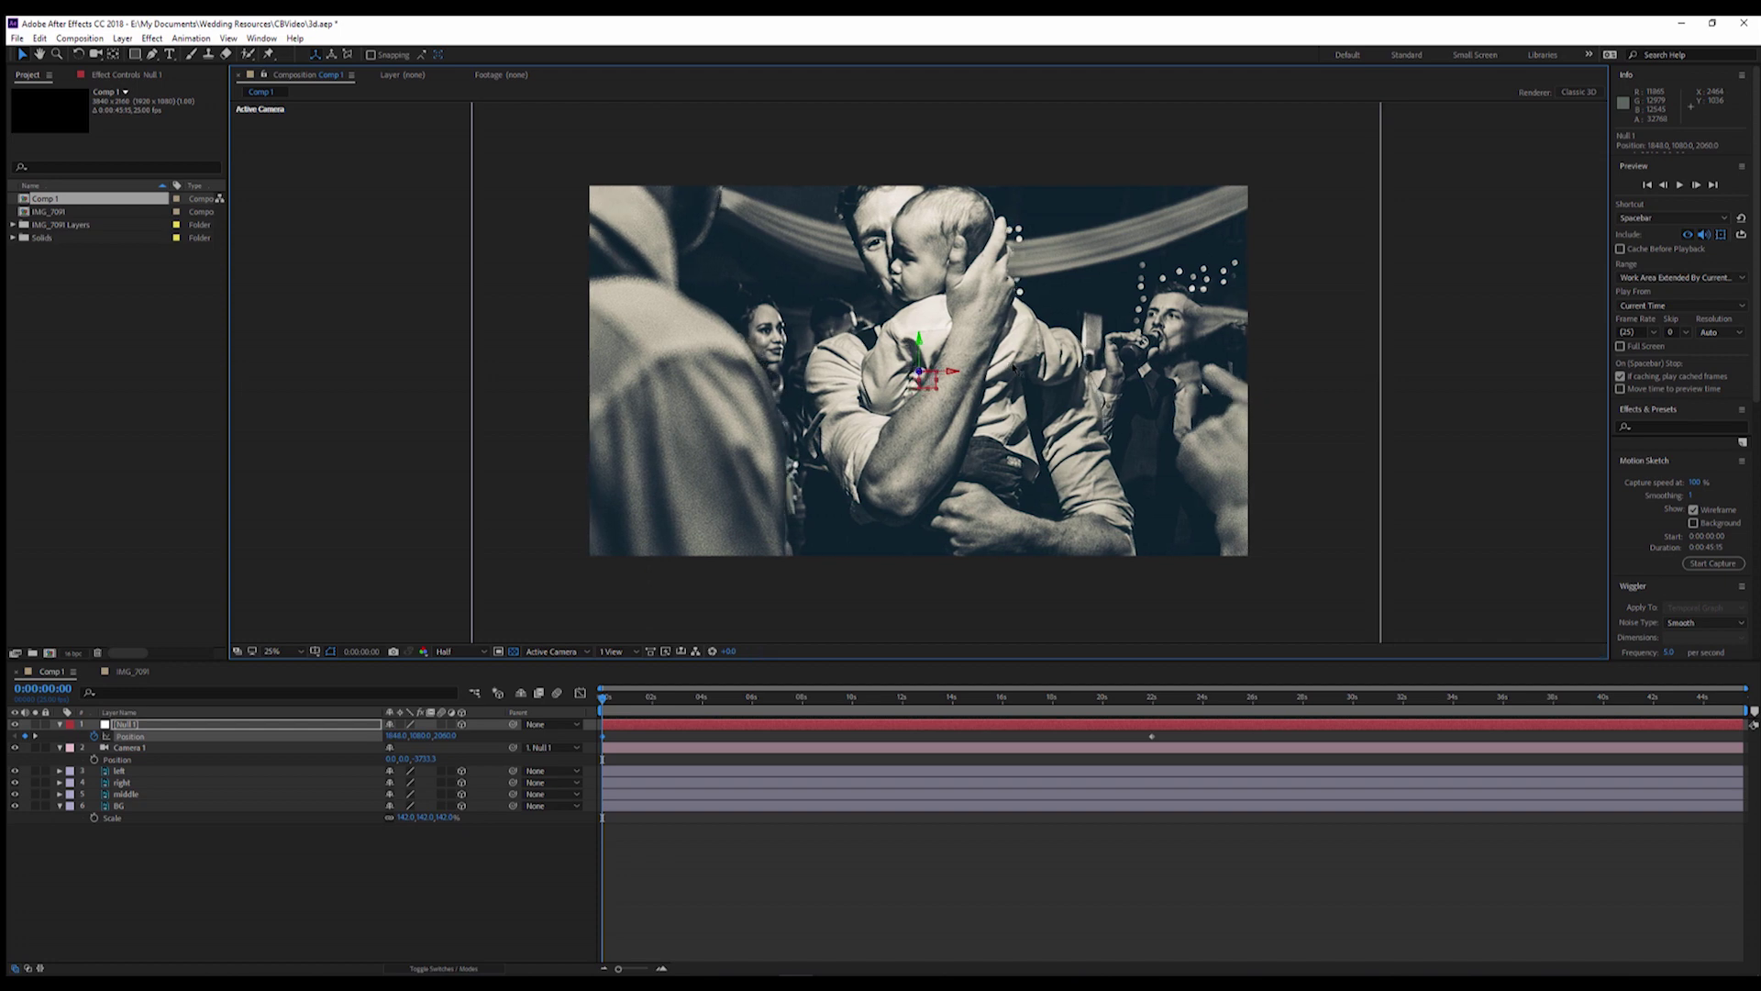
left_click_drag(1016, 367, 1022, 367)
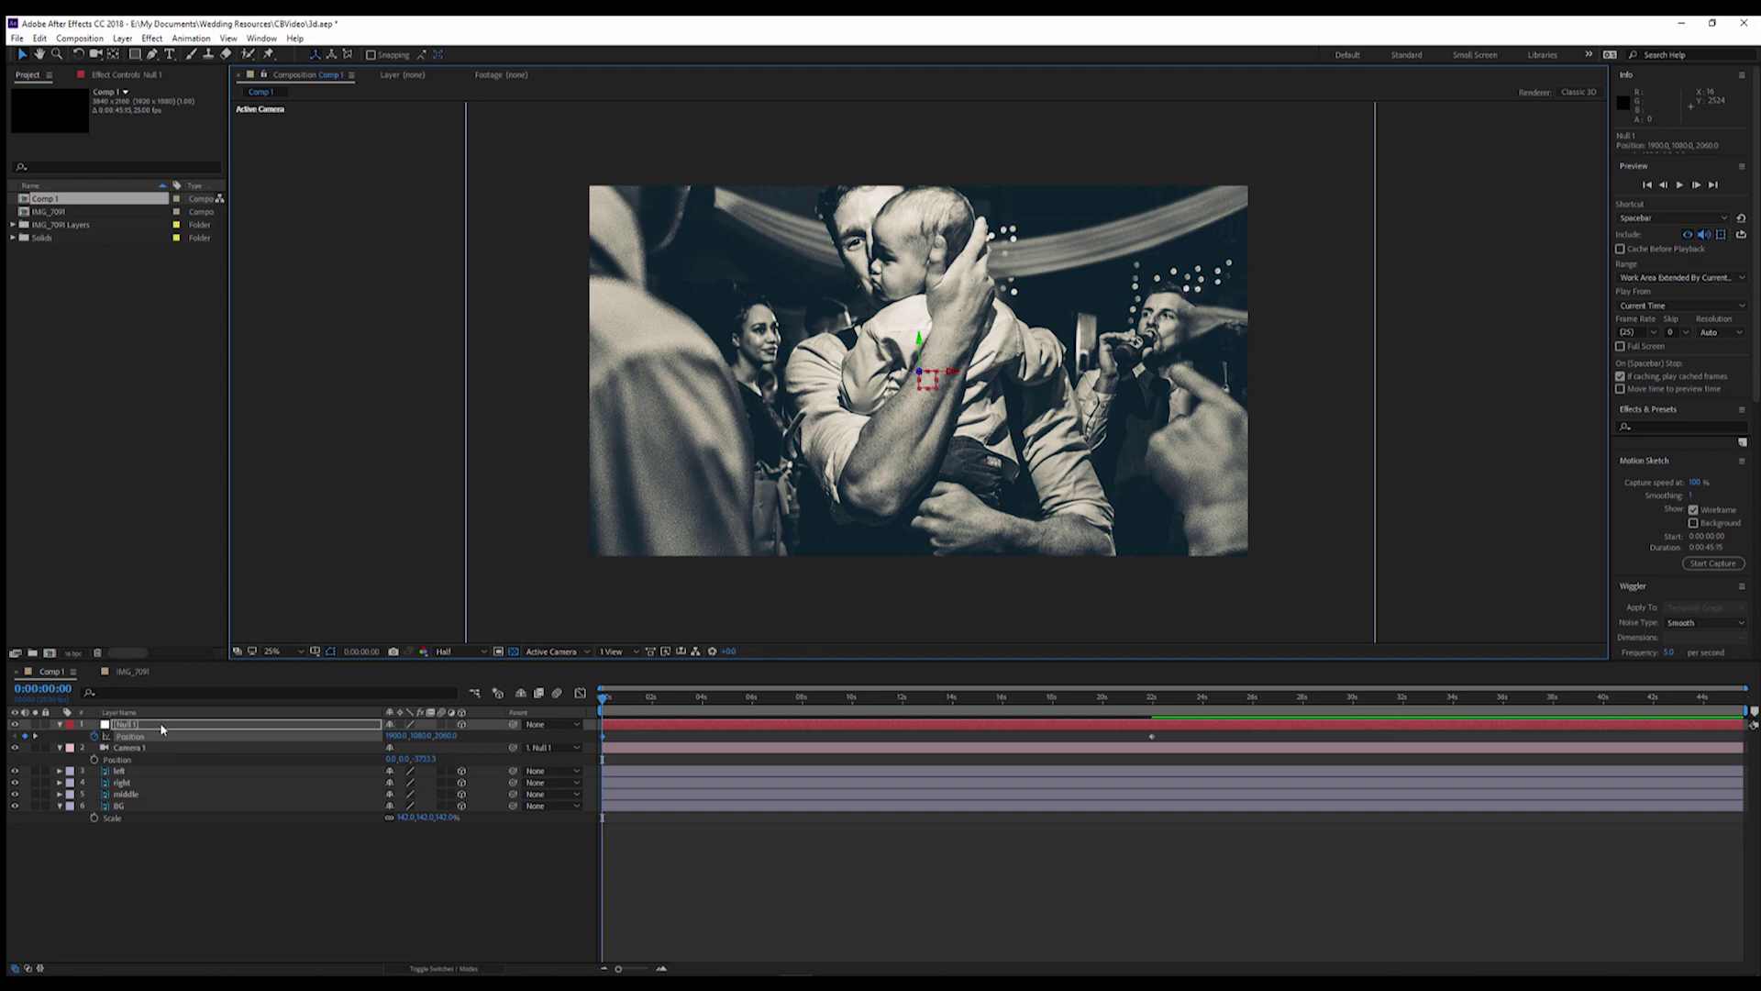
left_click(159, 724)
Delete Null 1 and zoom the composition view out to 12.5% and back to 25%
key("Delete")
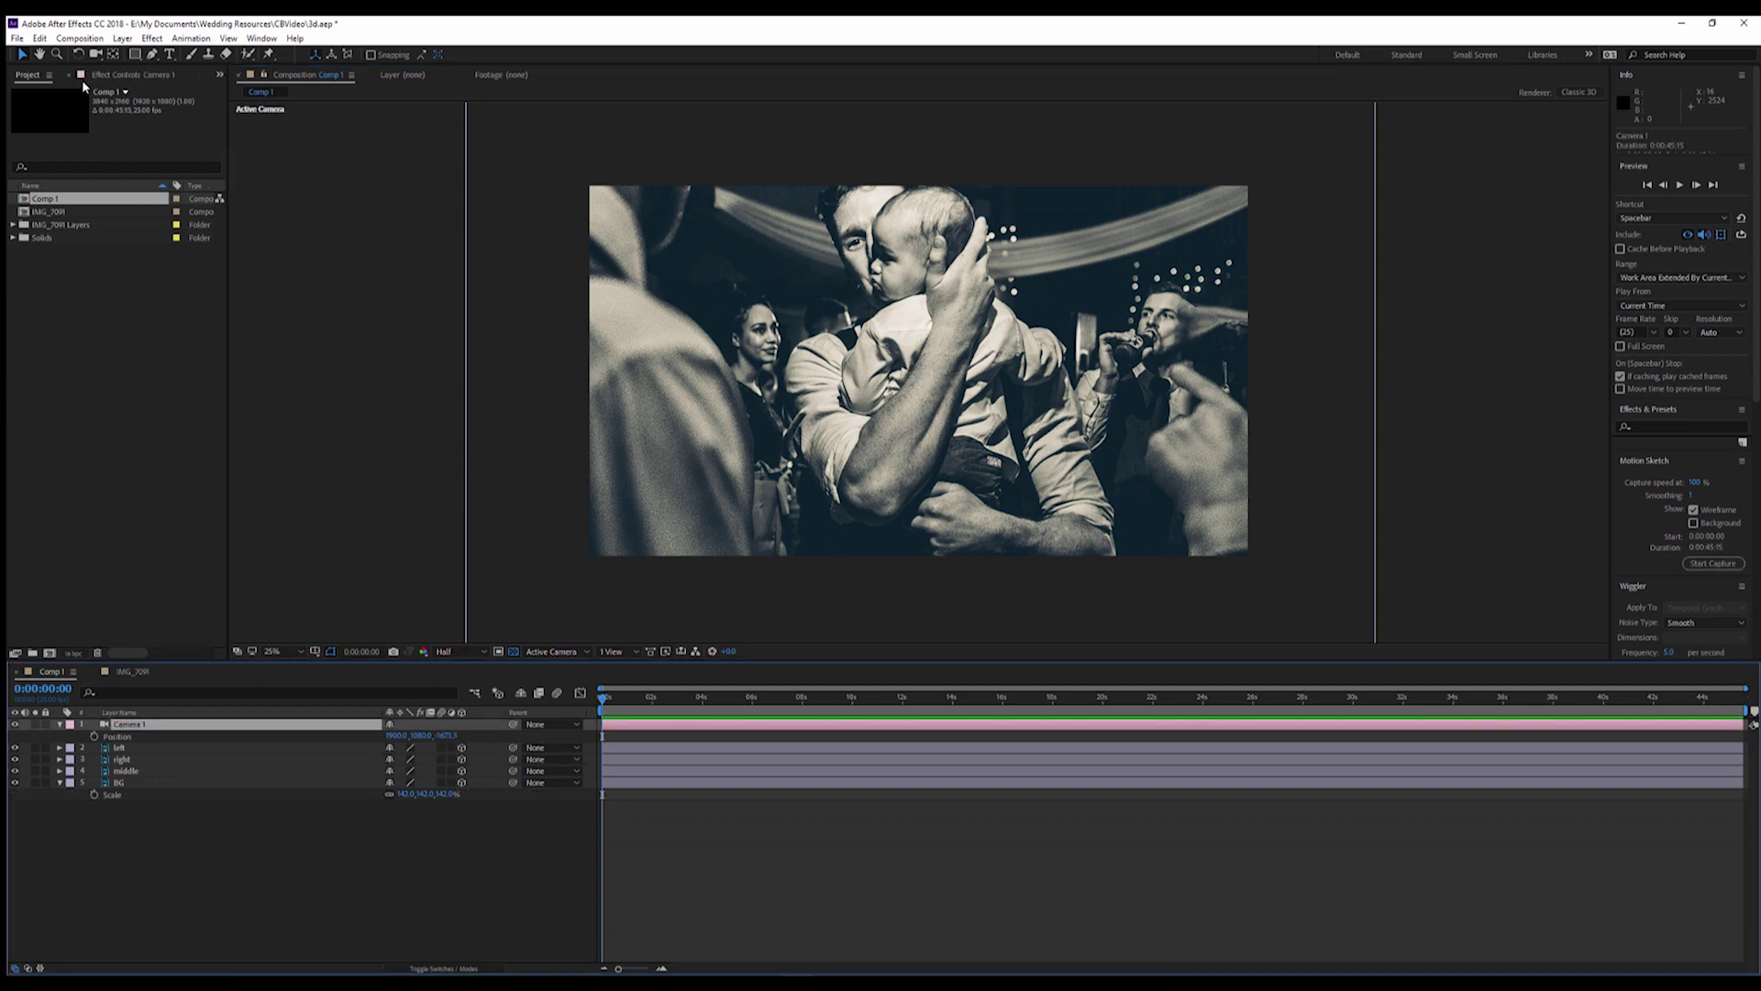
key("comma")
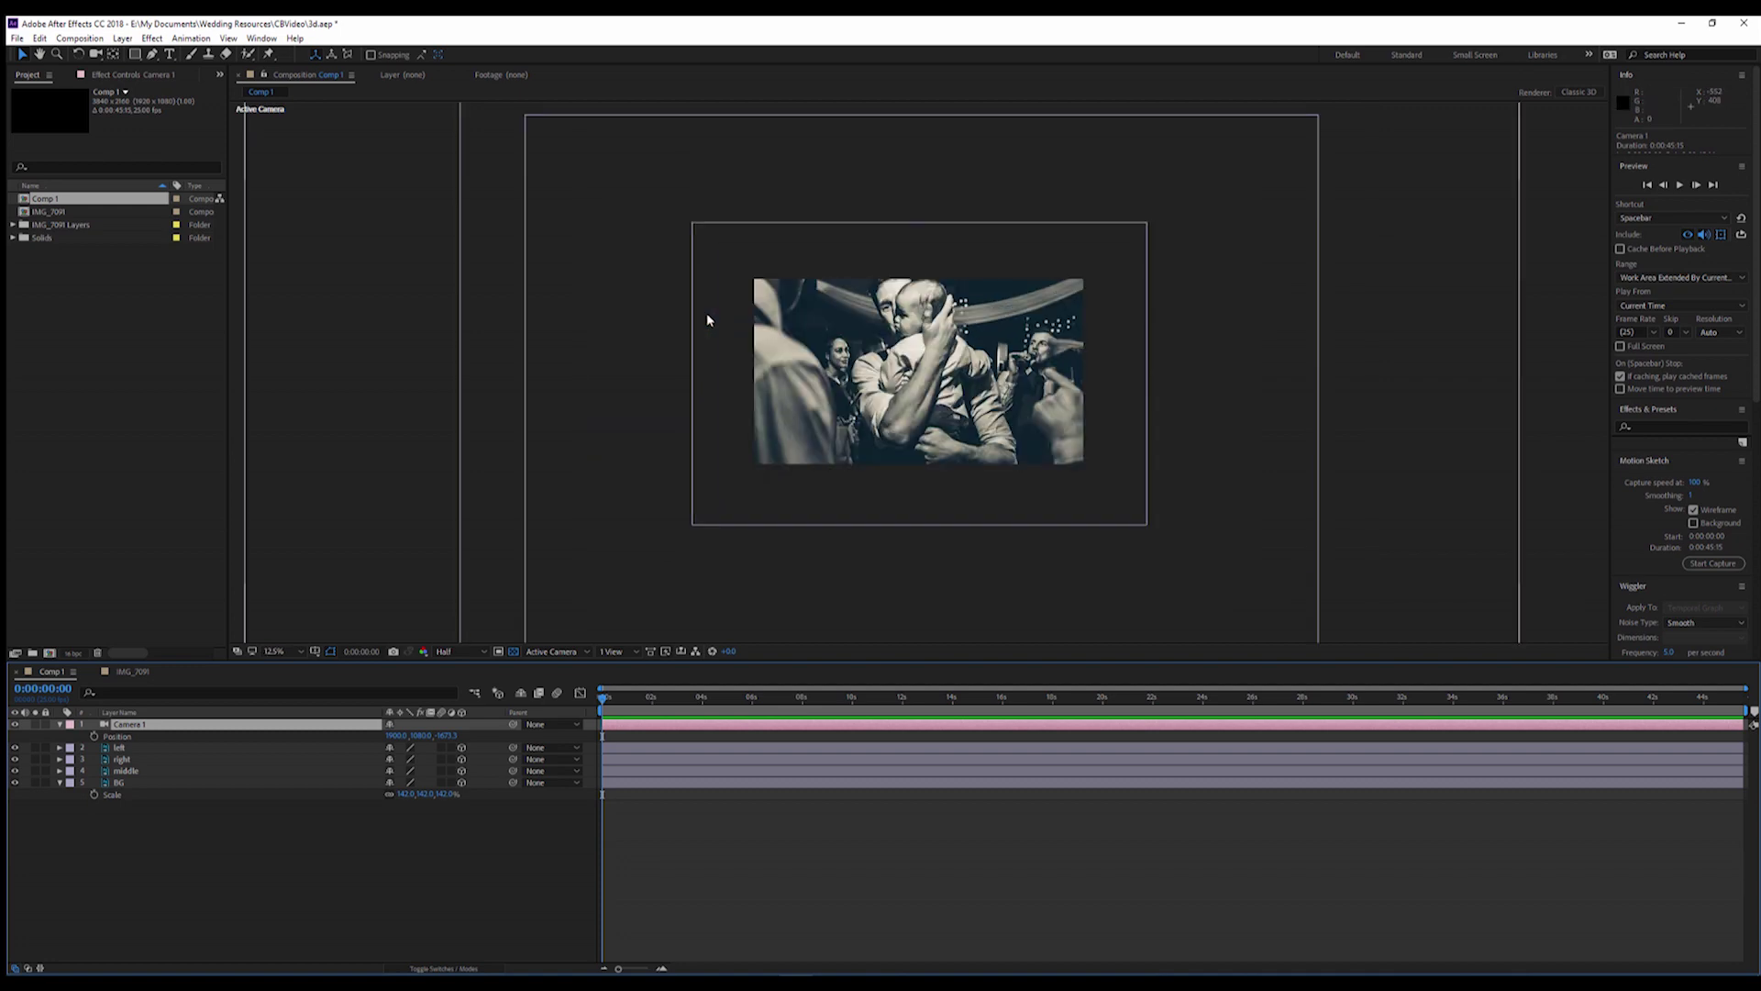
key("period")
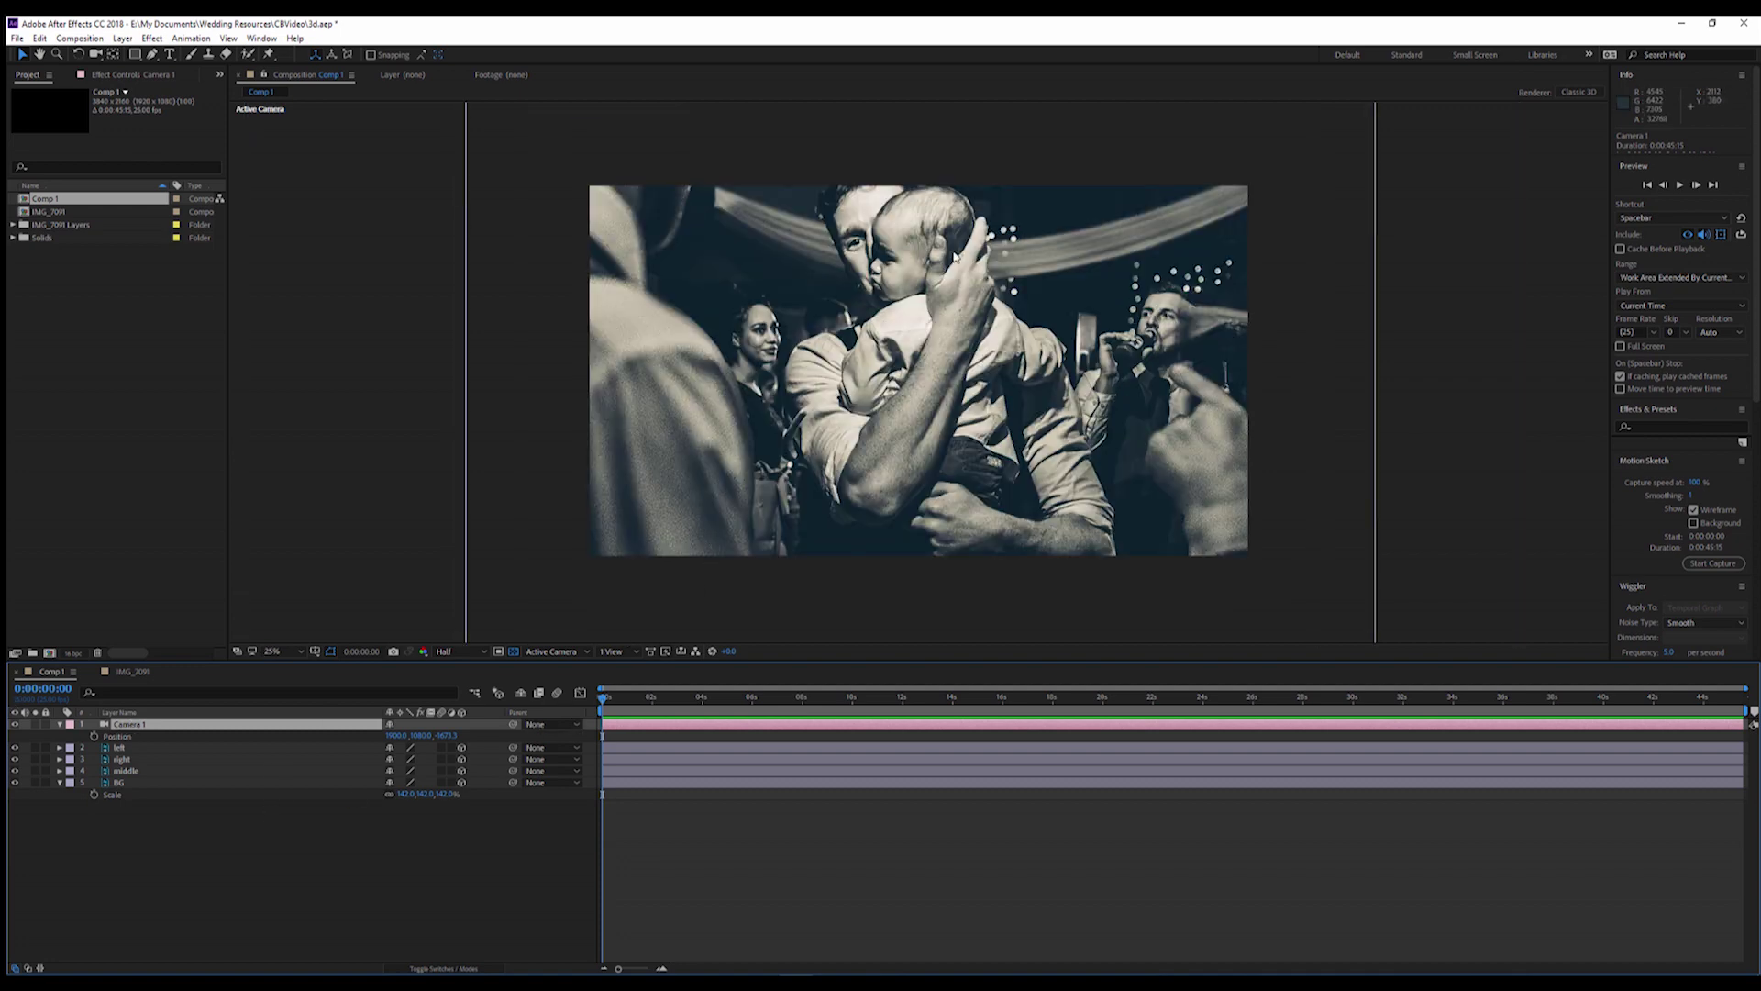
Dolly Camera 1 back directly in the viewer to show more of the photo
left_click(97, 55)
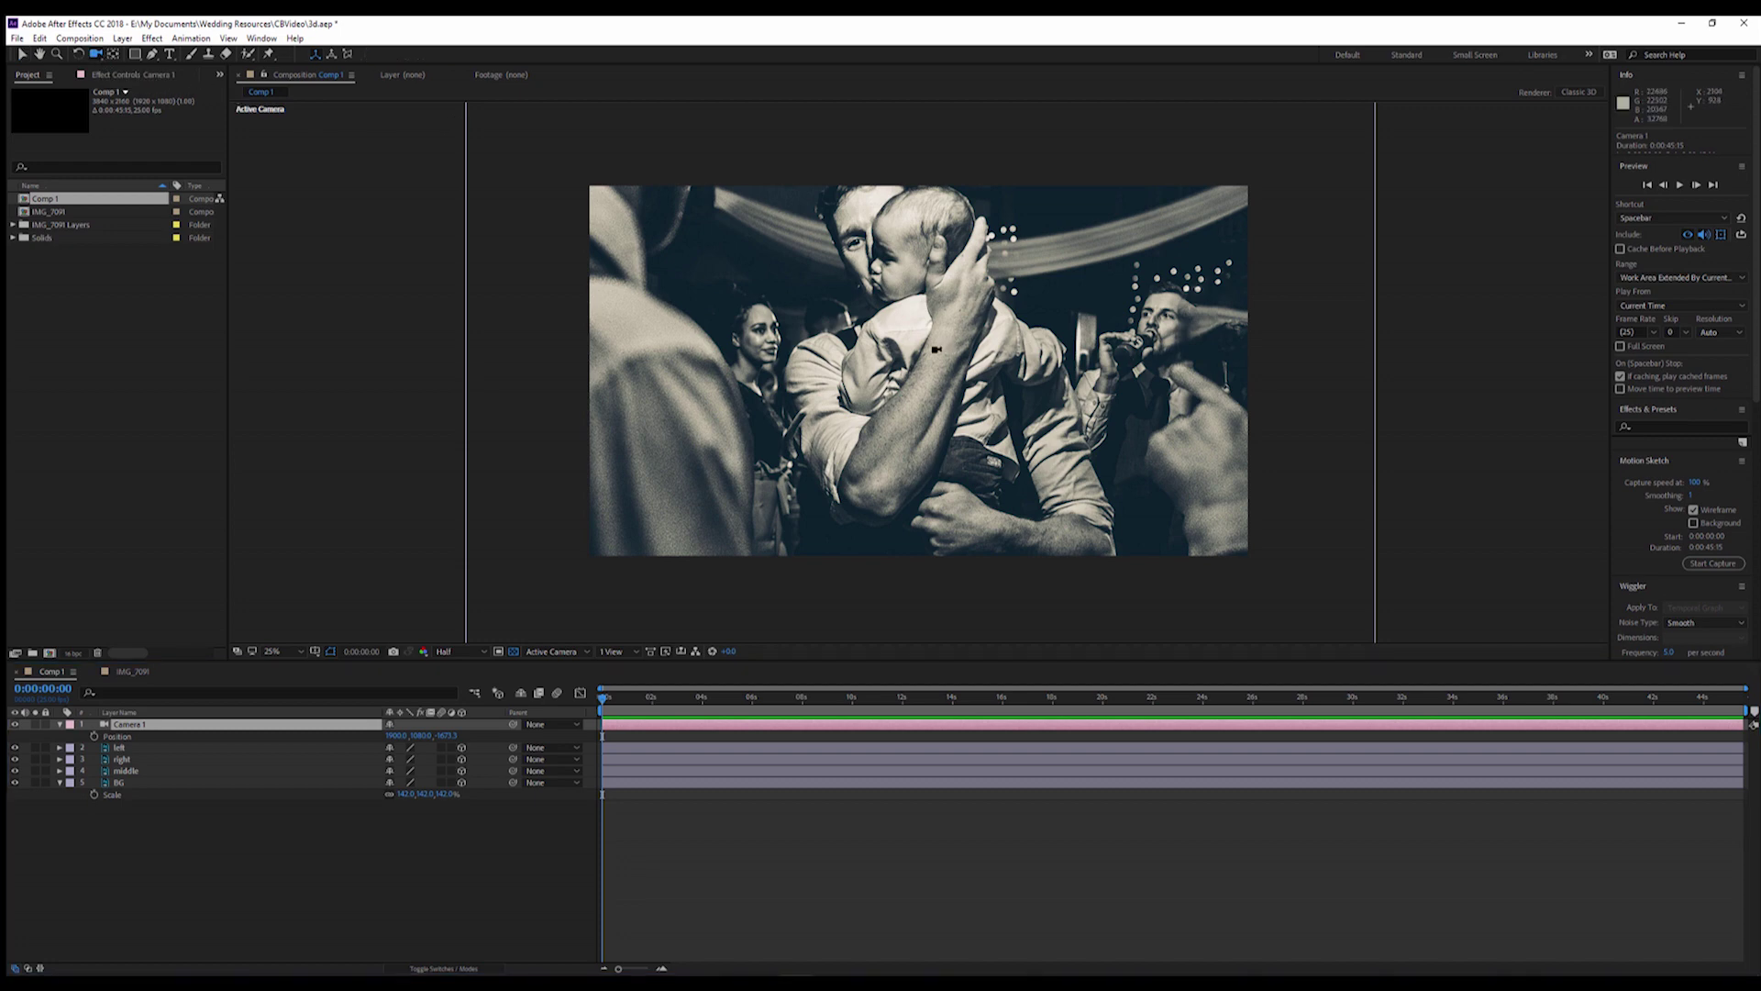
left_click_drag(936, 351, 930, 409)
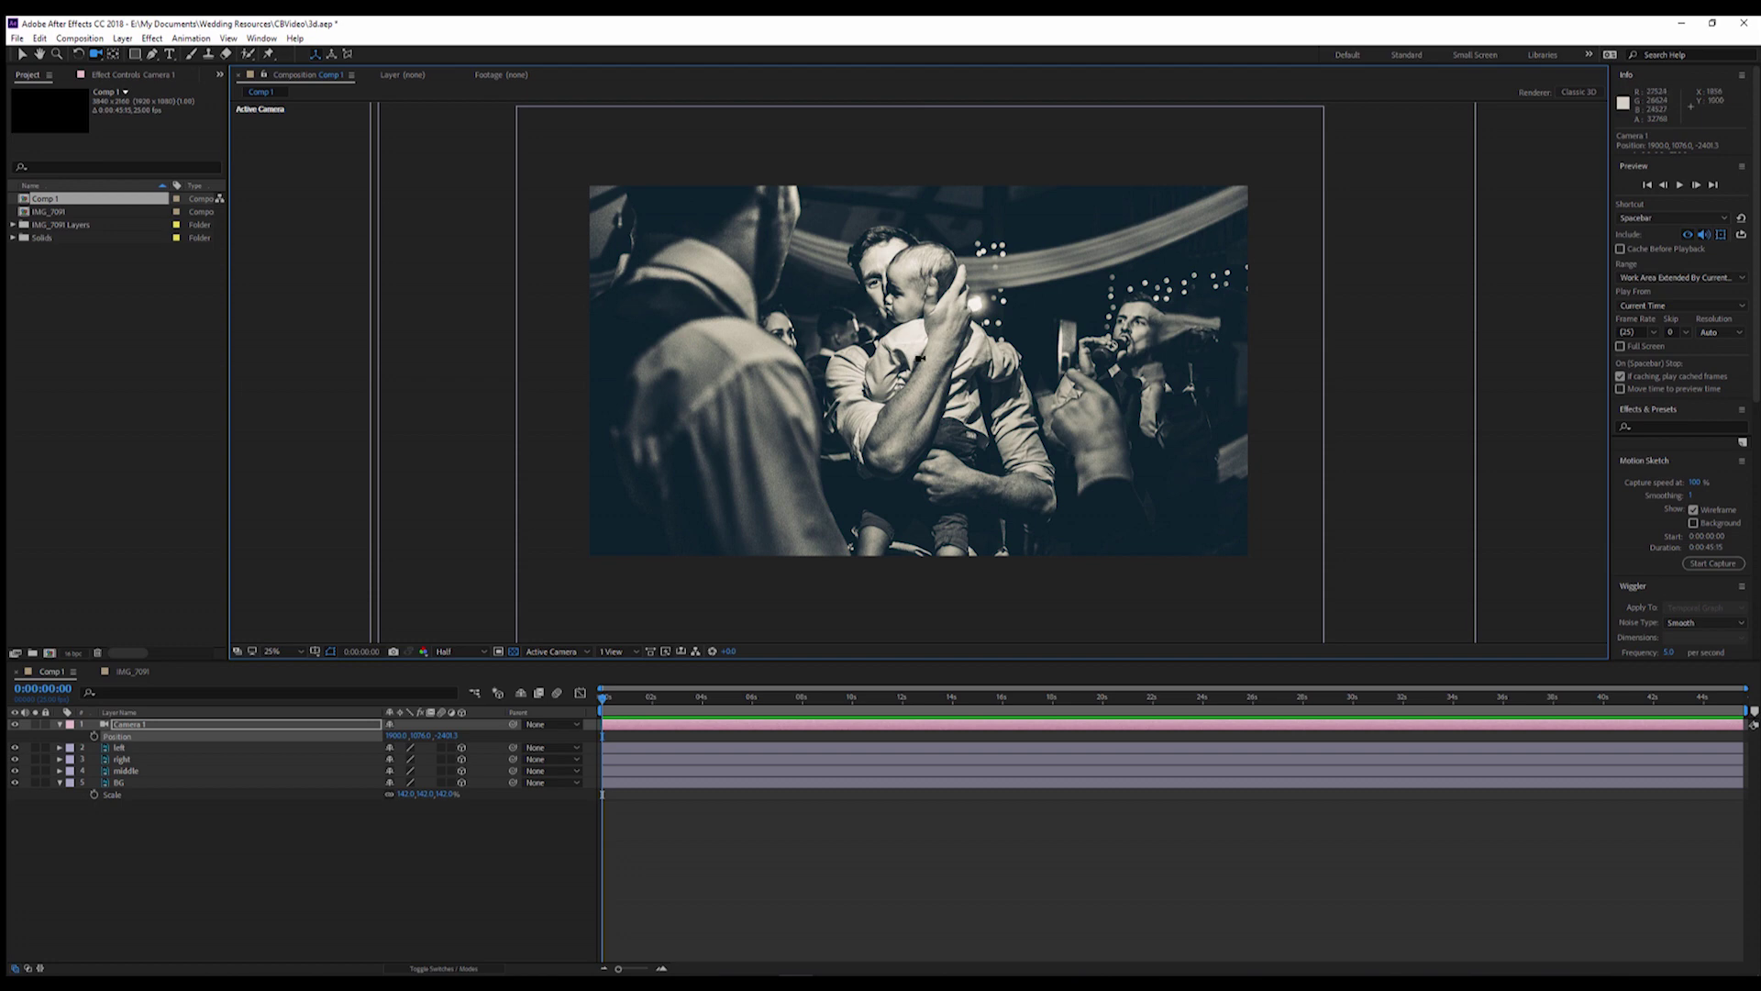
mouse_move(911, 388)
left_mouse_down()
mouse_move(907, 425)
mouse_move(906, 353)
mouse_move(946, 354)
mouse_move(907, 368)
left_mouse_up()
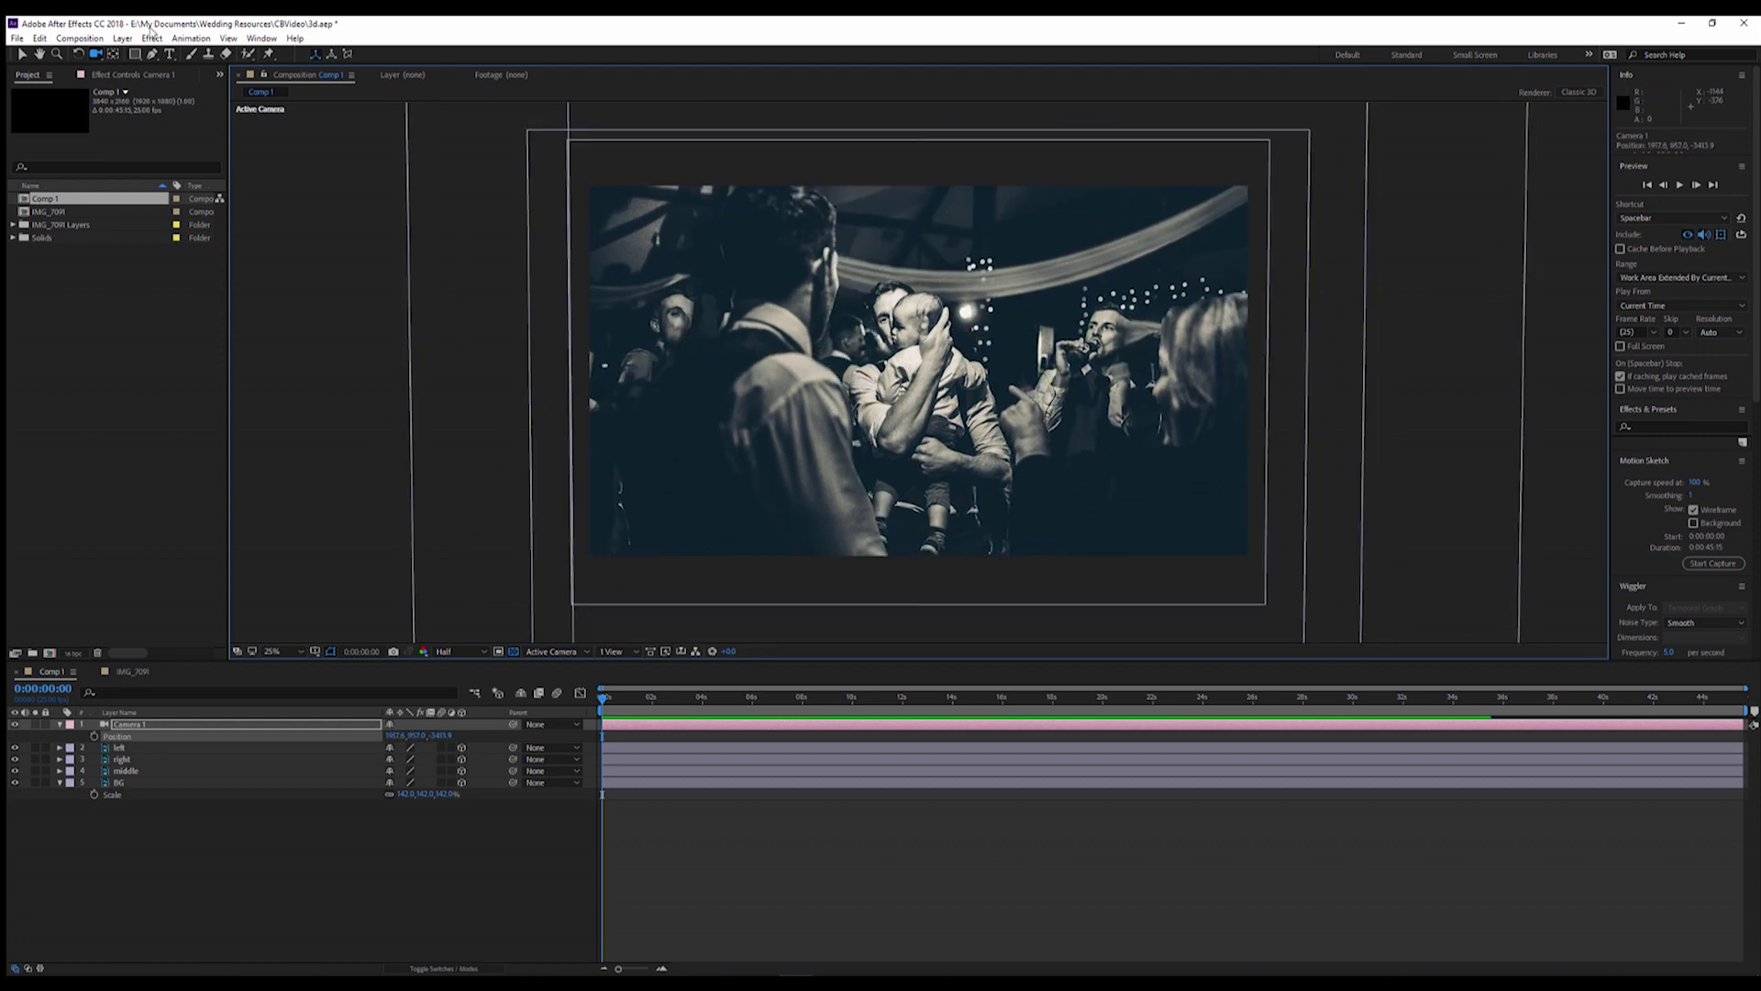
Reopen the recent 3d.aep project, discarding unsaved changes
left_click(18, 38)
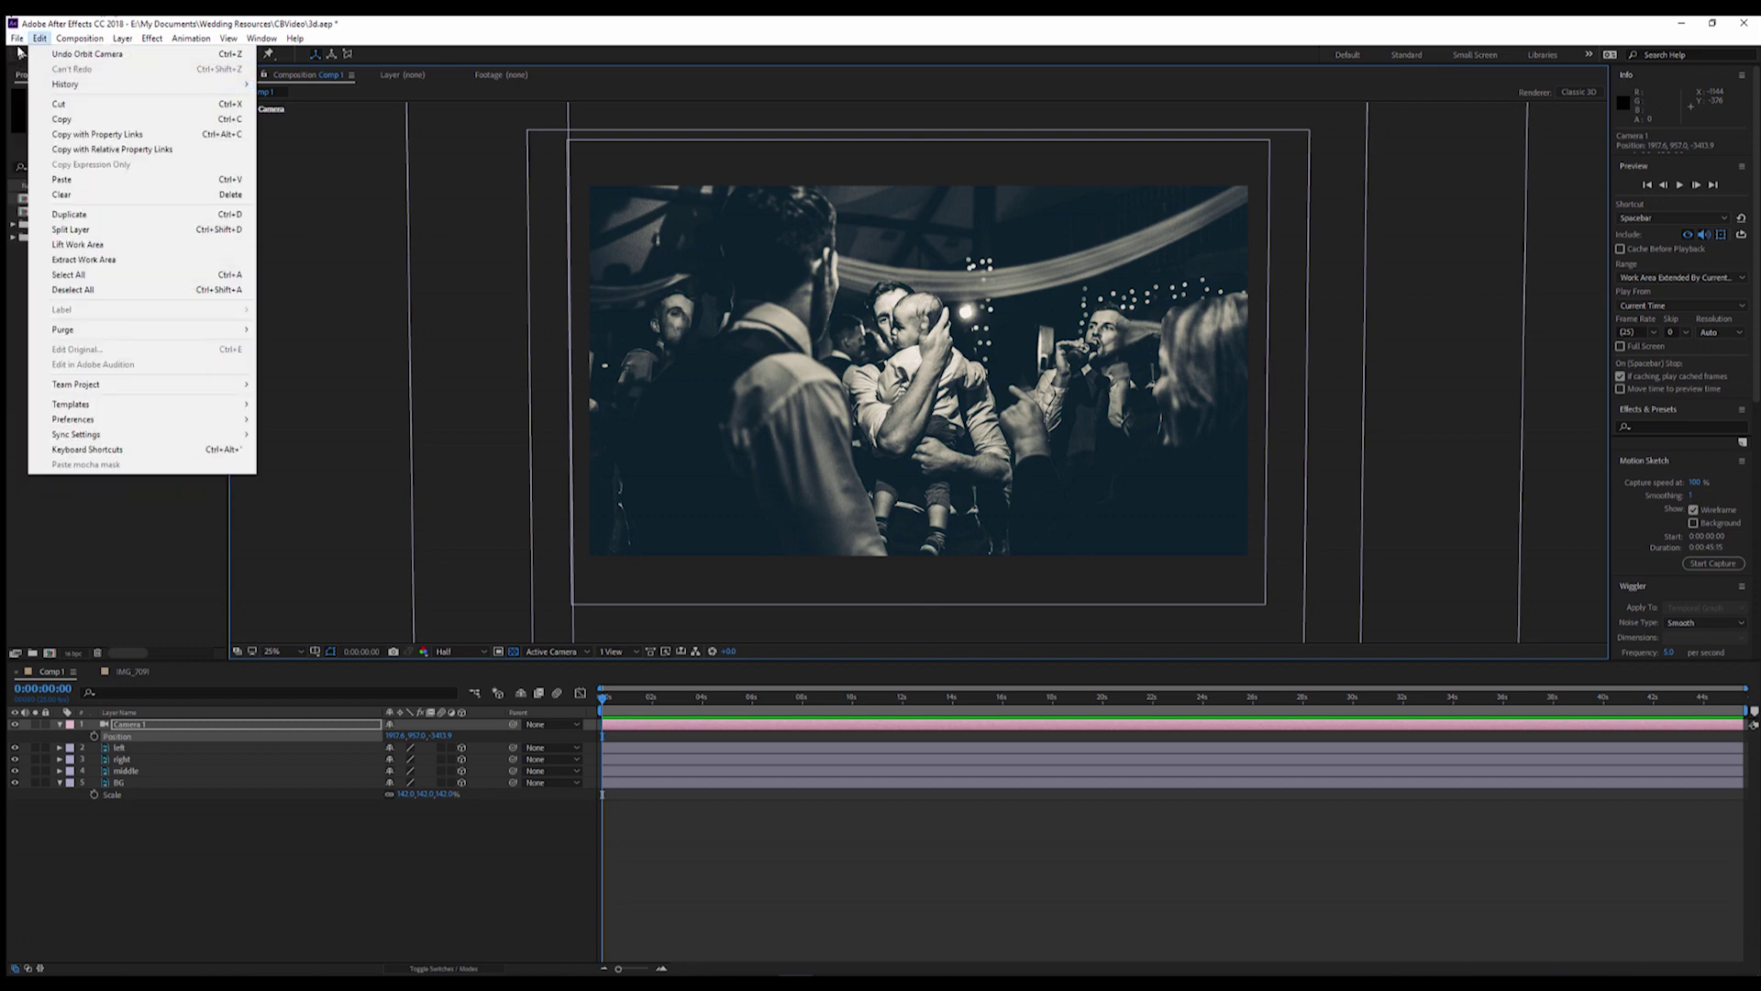
mouse_move(103, 101)
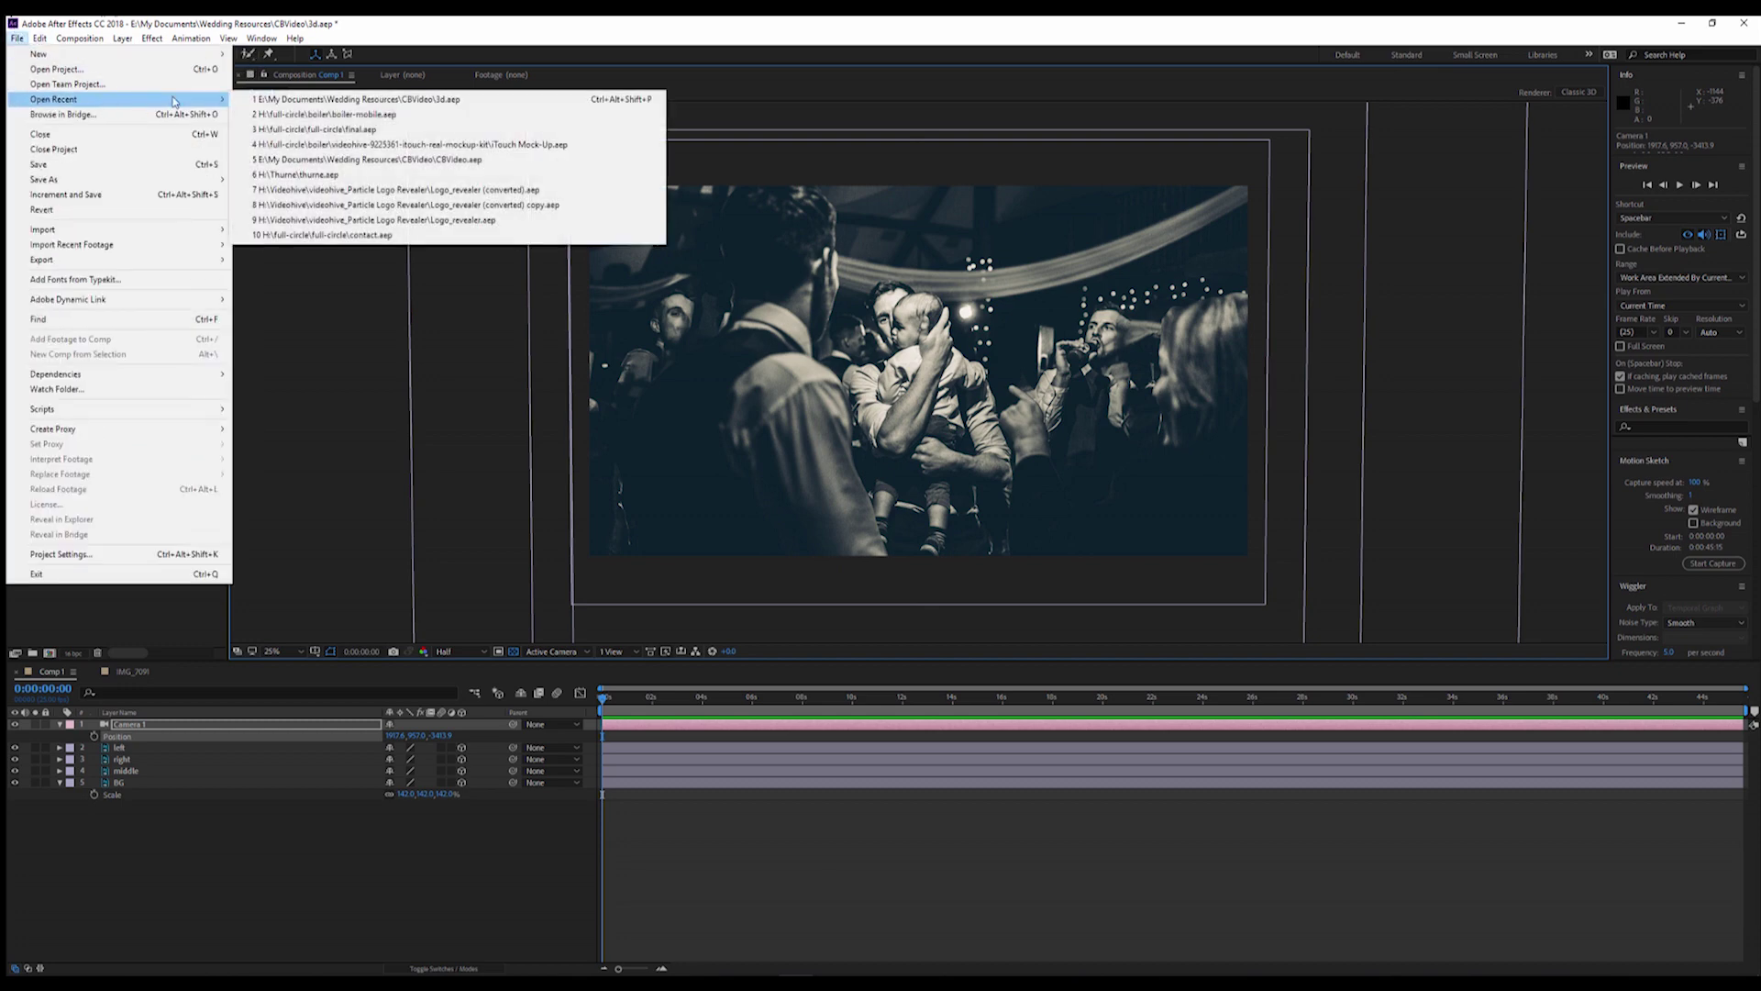
left_click(326, 100)
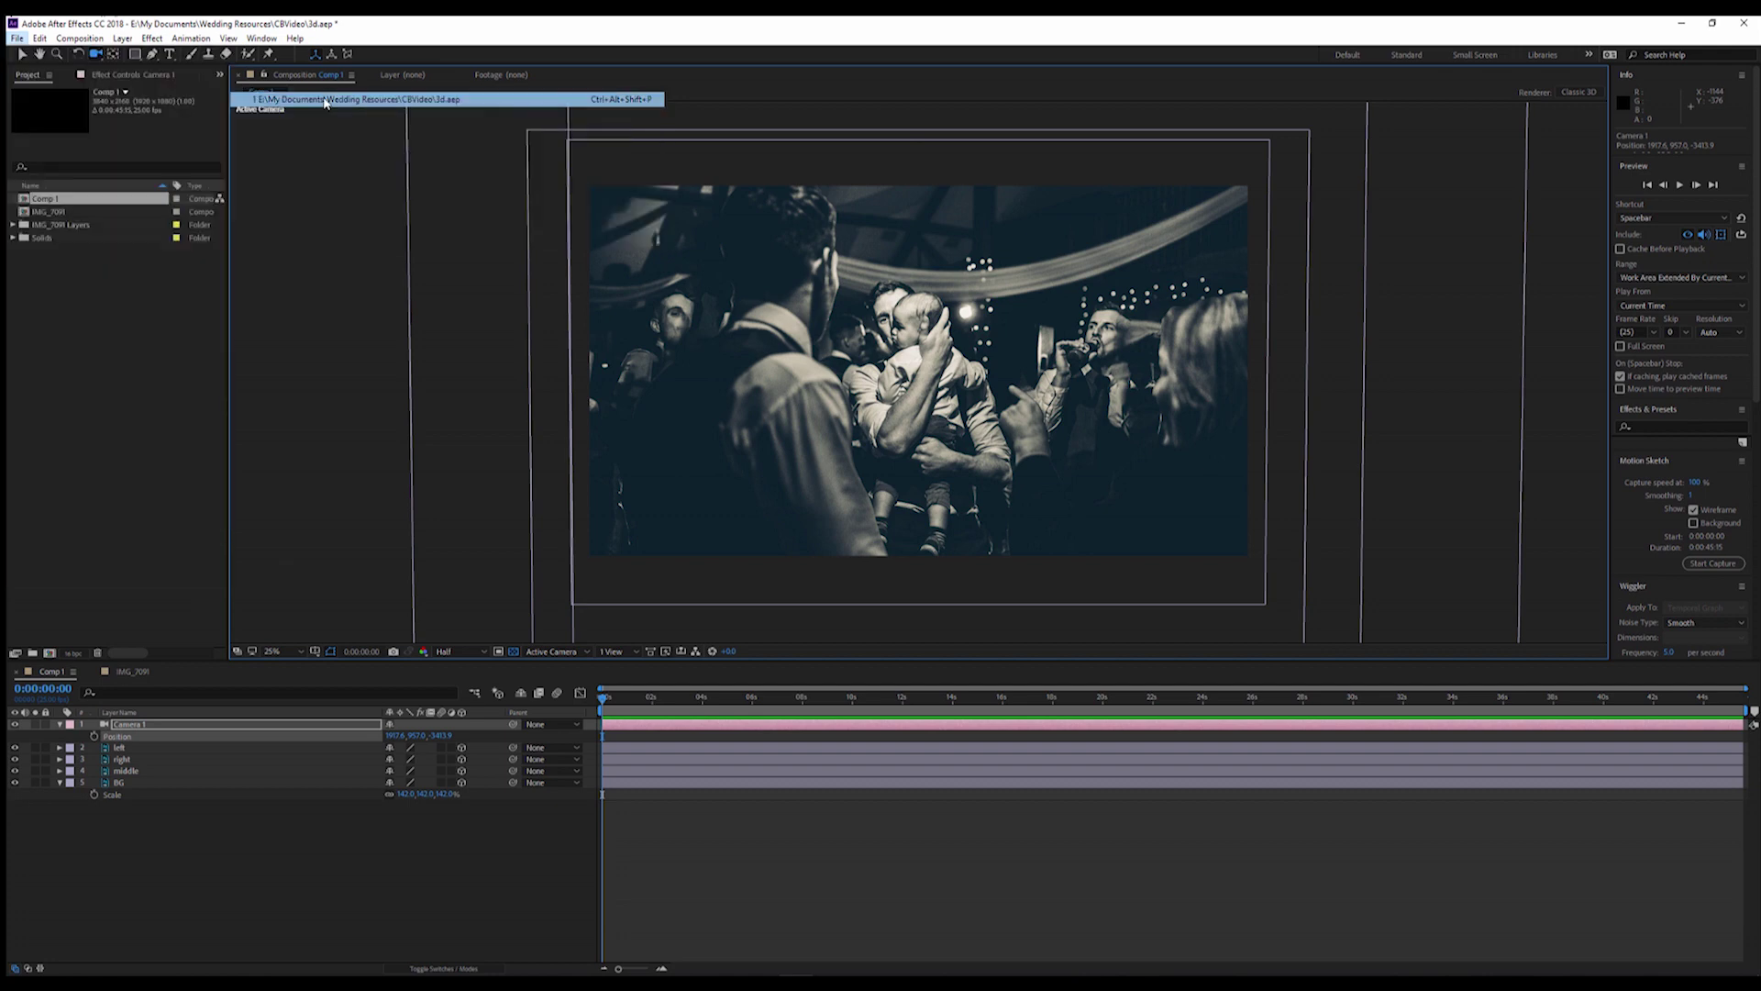
left_click(882, 520)
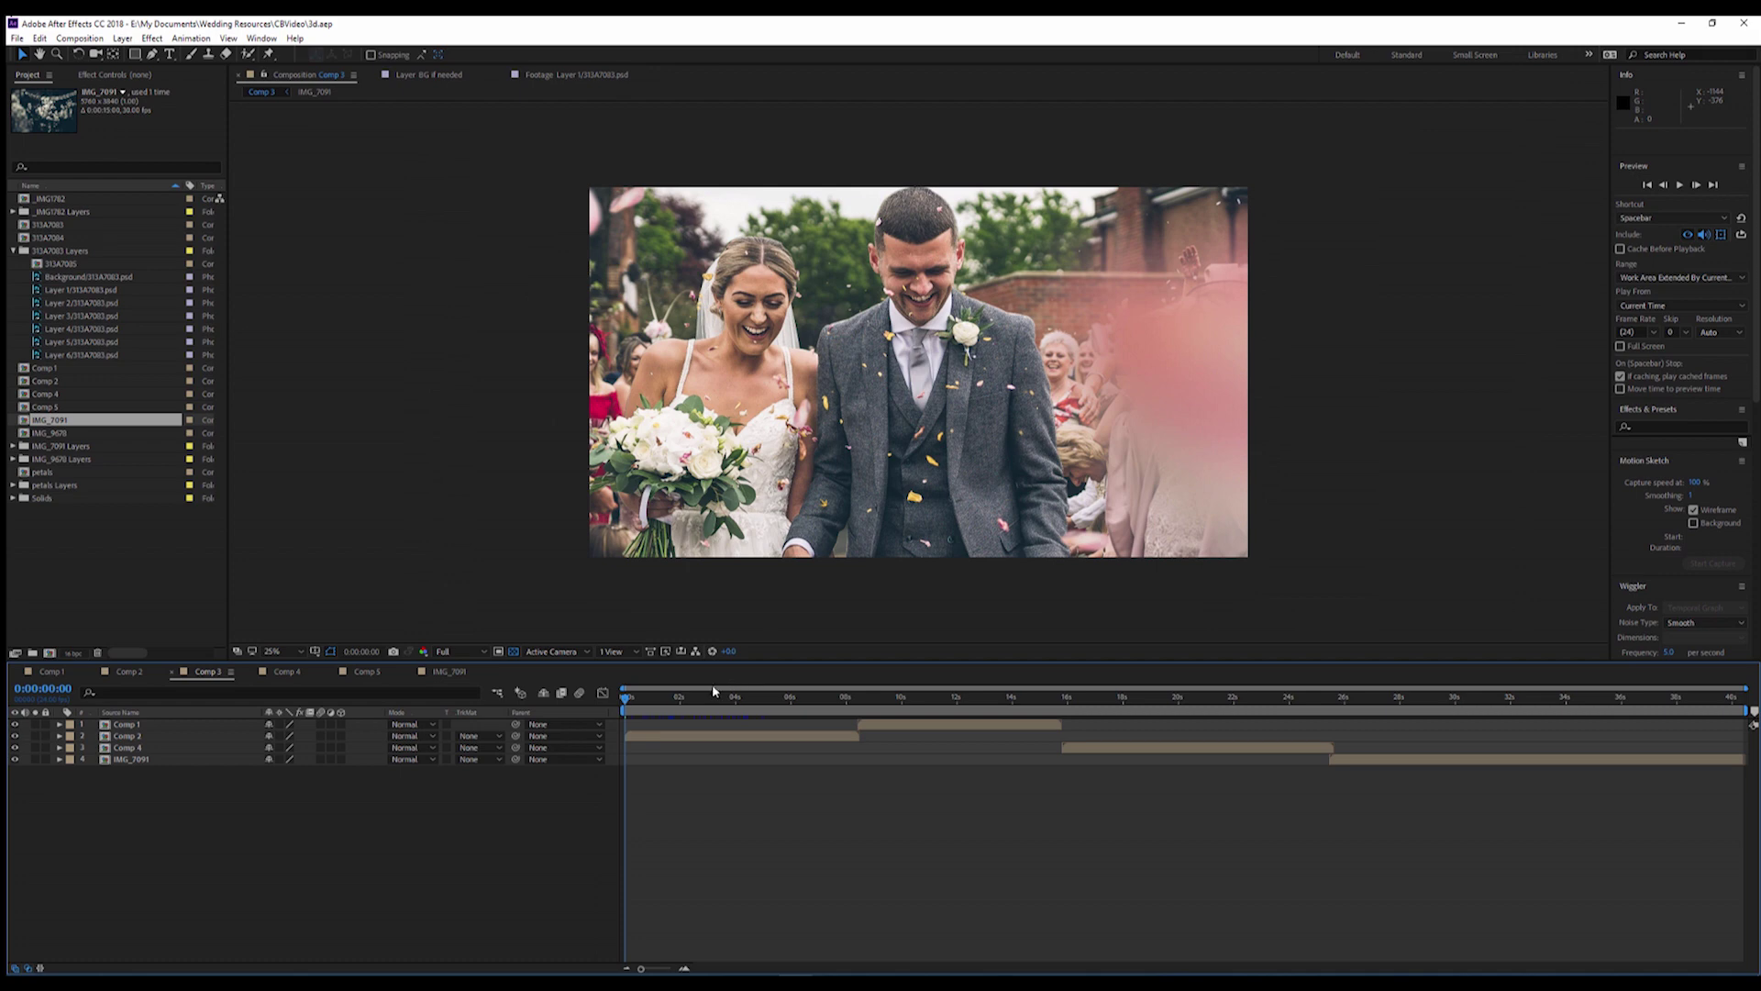
Preview the confetti comp and set the preview resolution to Half
key("space")
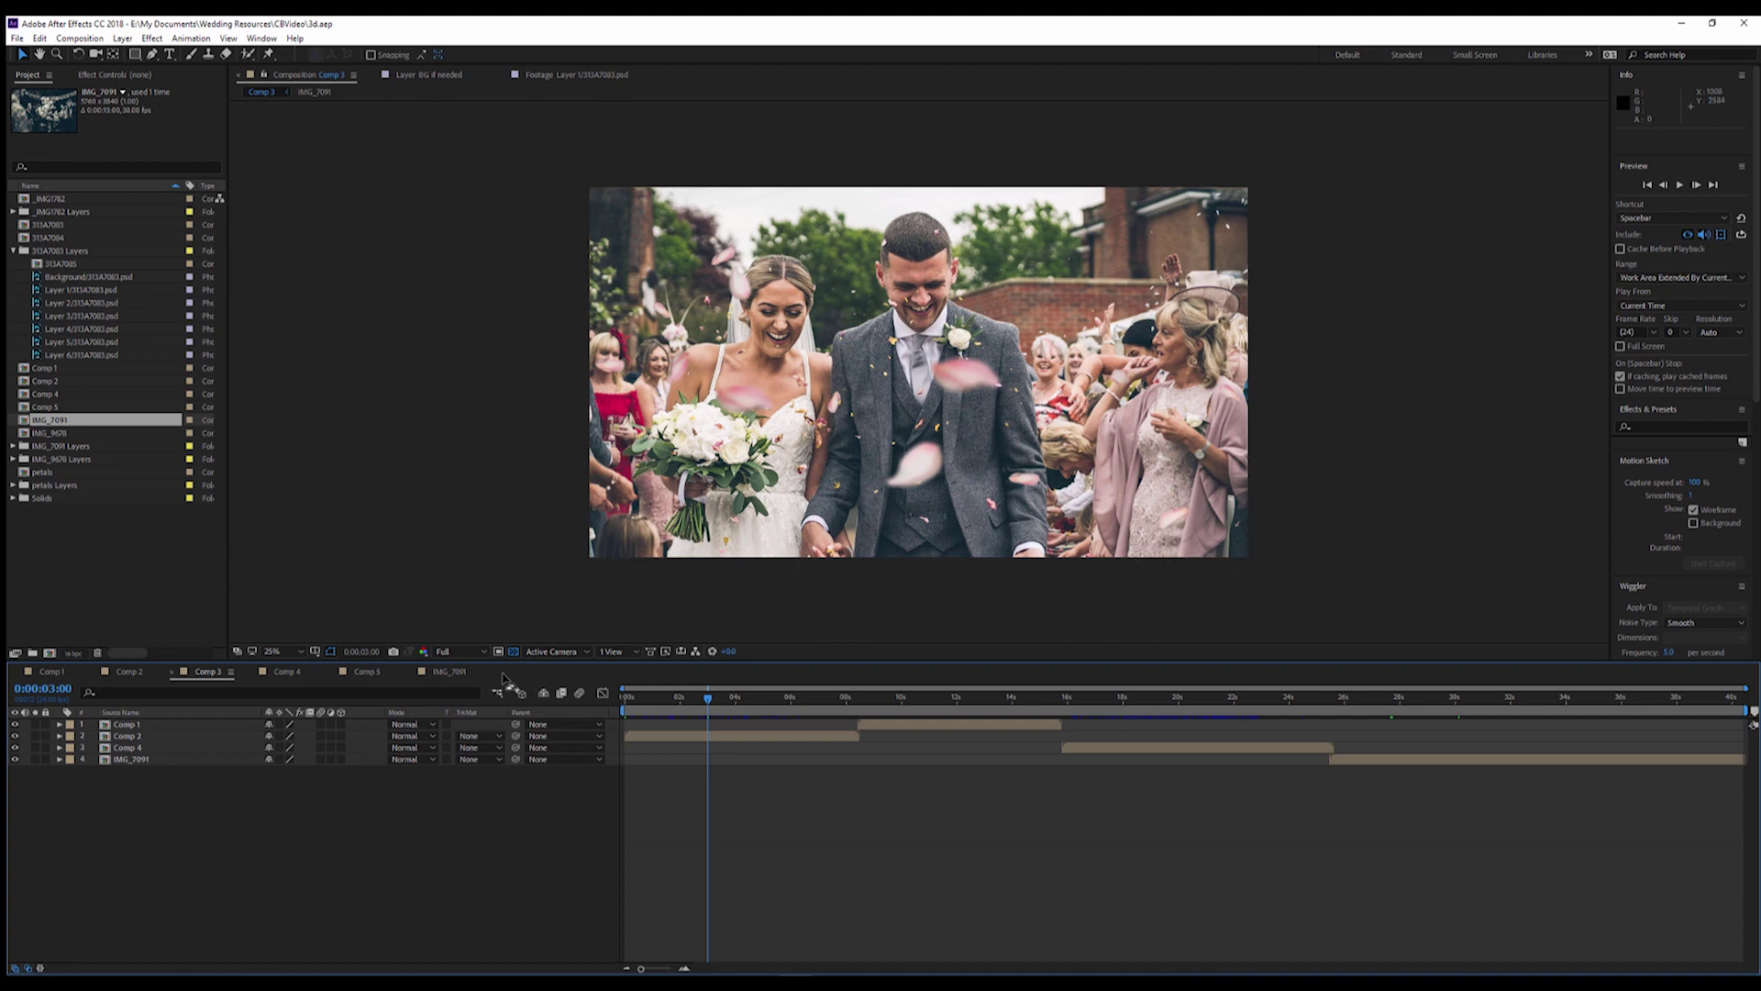
left_click(457, 651)
left_click(464, 689)
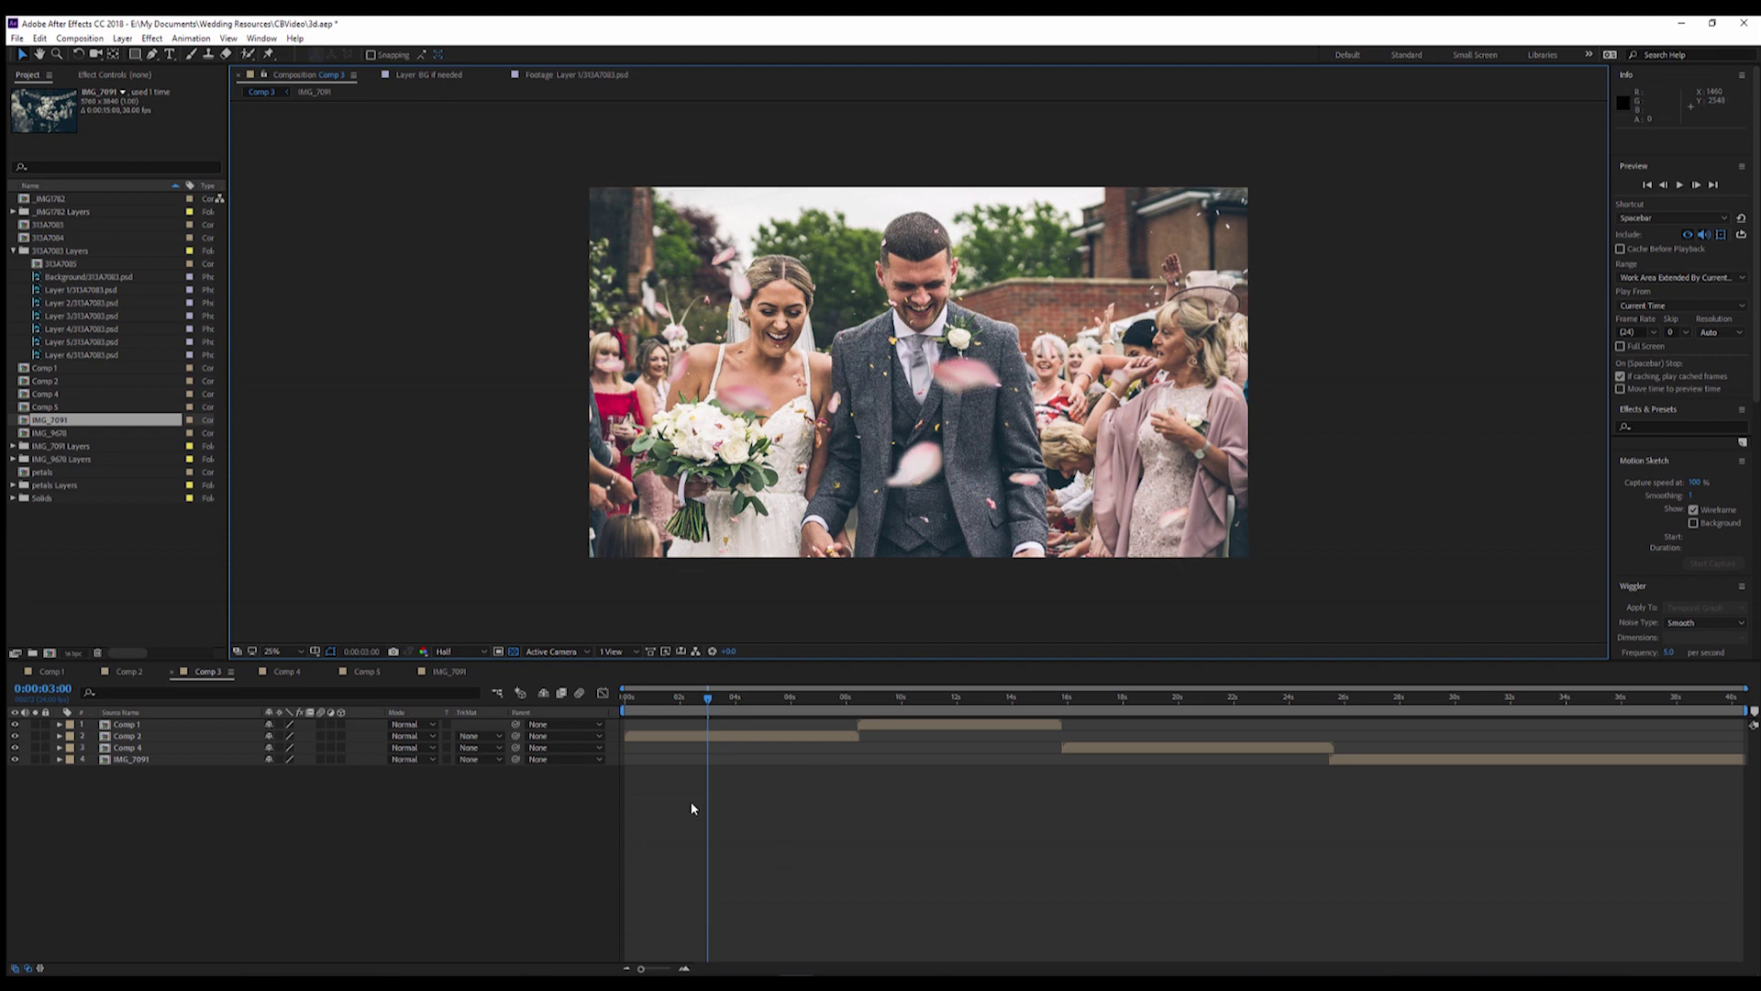
Open the Comp 2 petals precomp and select Null 1, Camera 1 and a petals layer
double_click(790, 740)
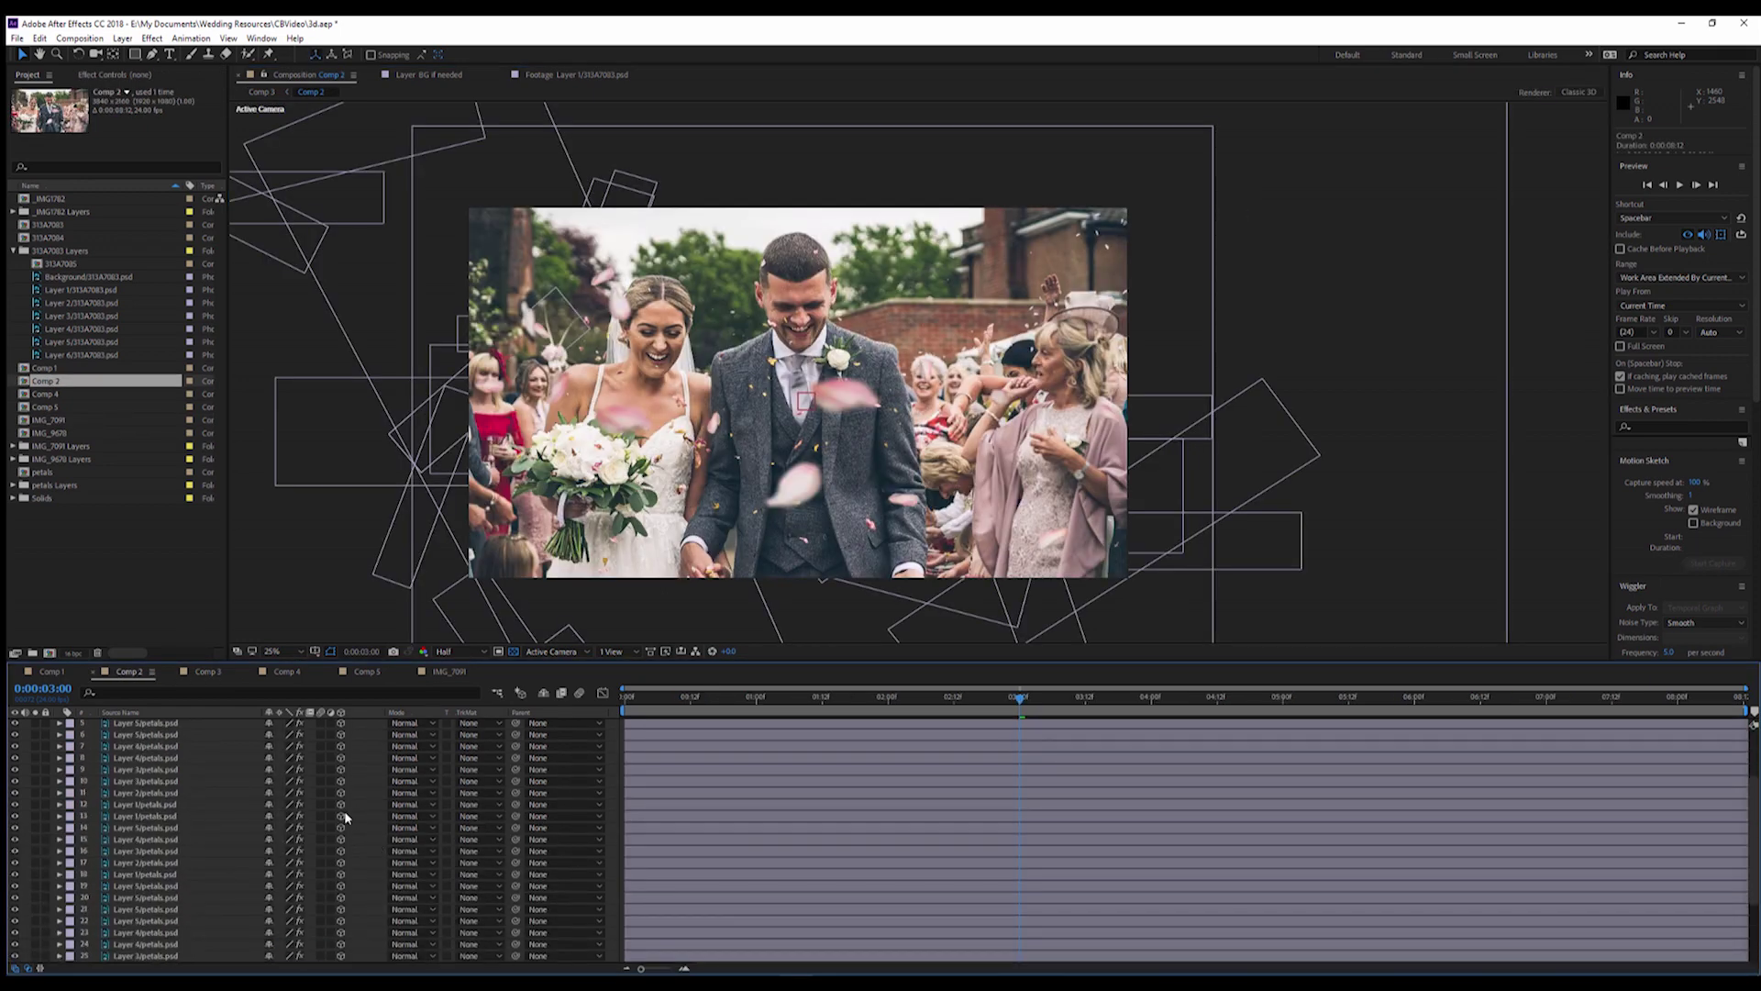
scroll(345, 815, "up", 5)
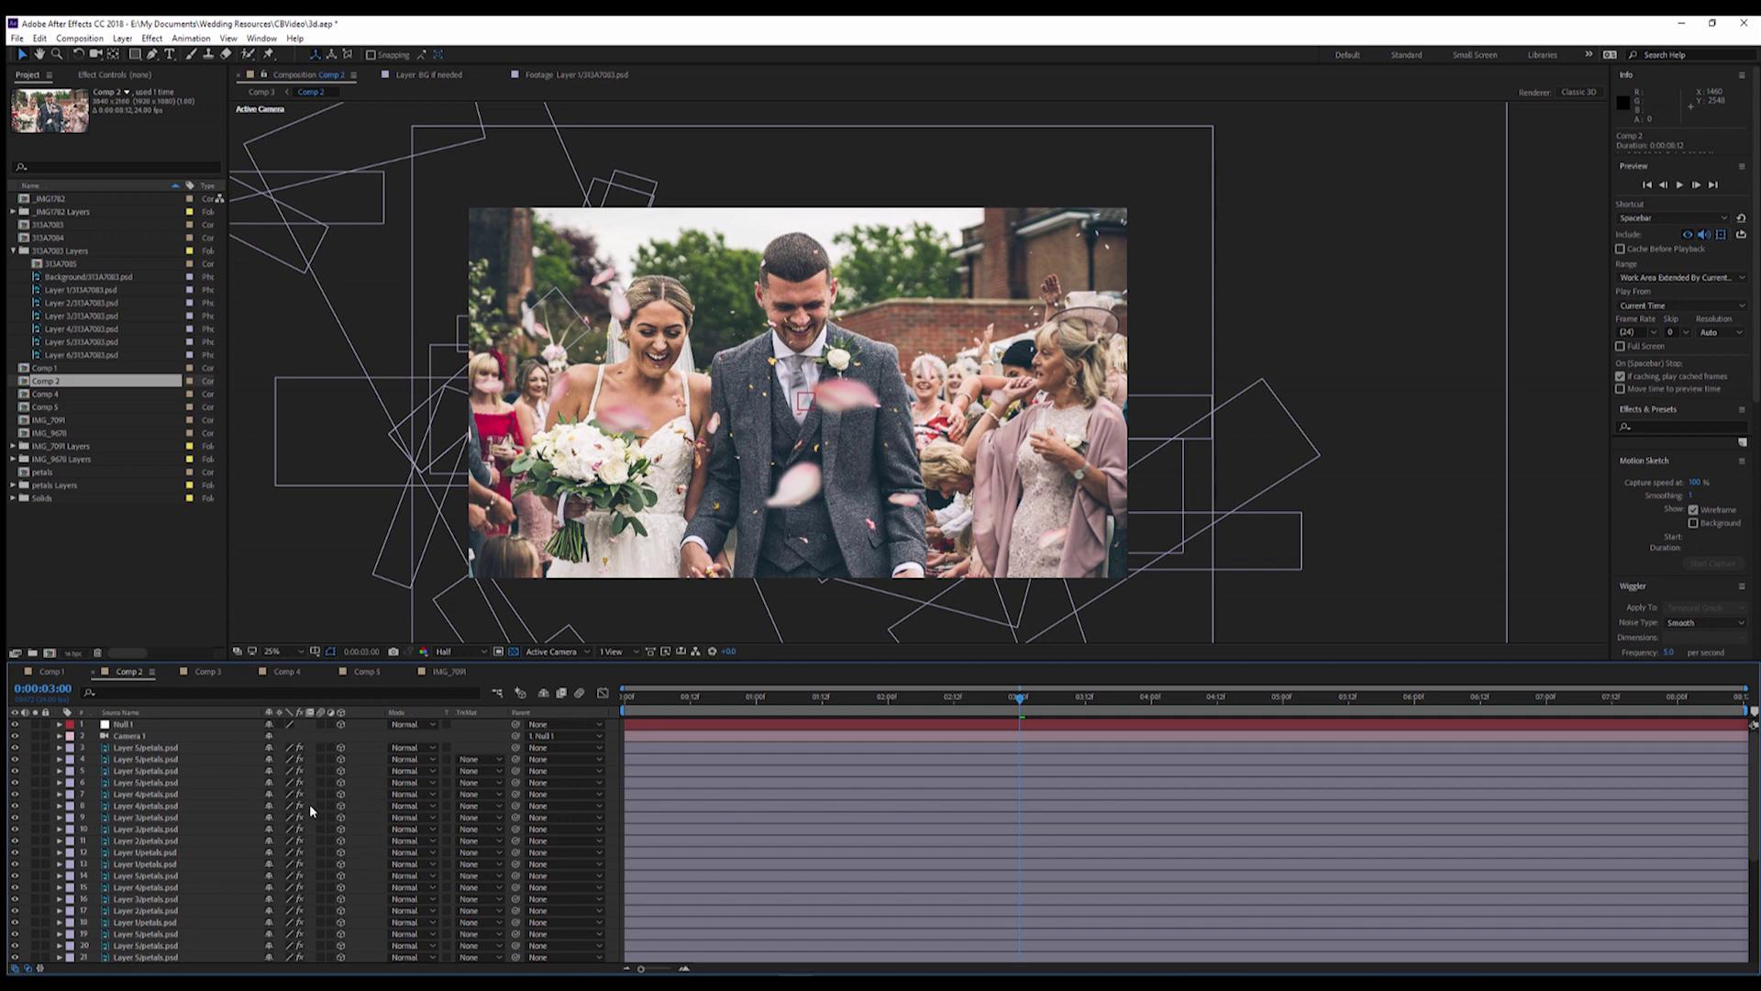
left_click(128, 726)
left_click(136, 738)
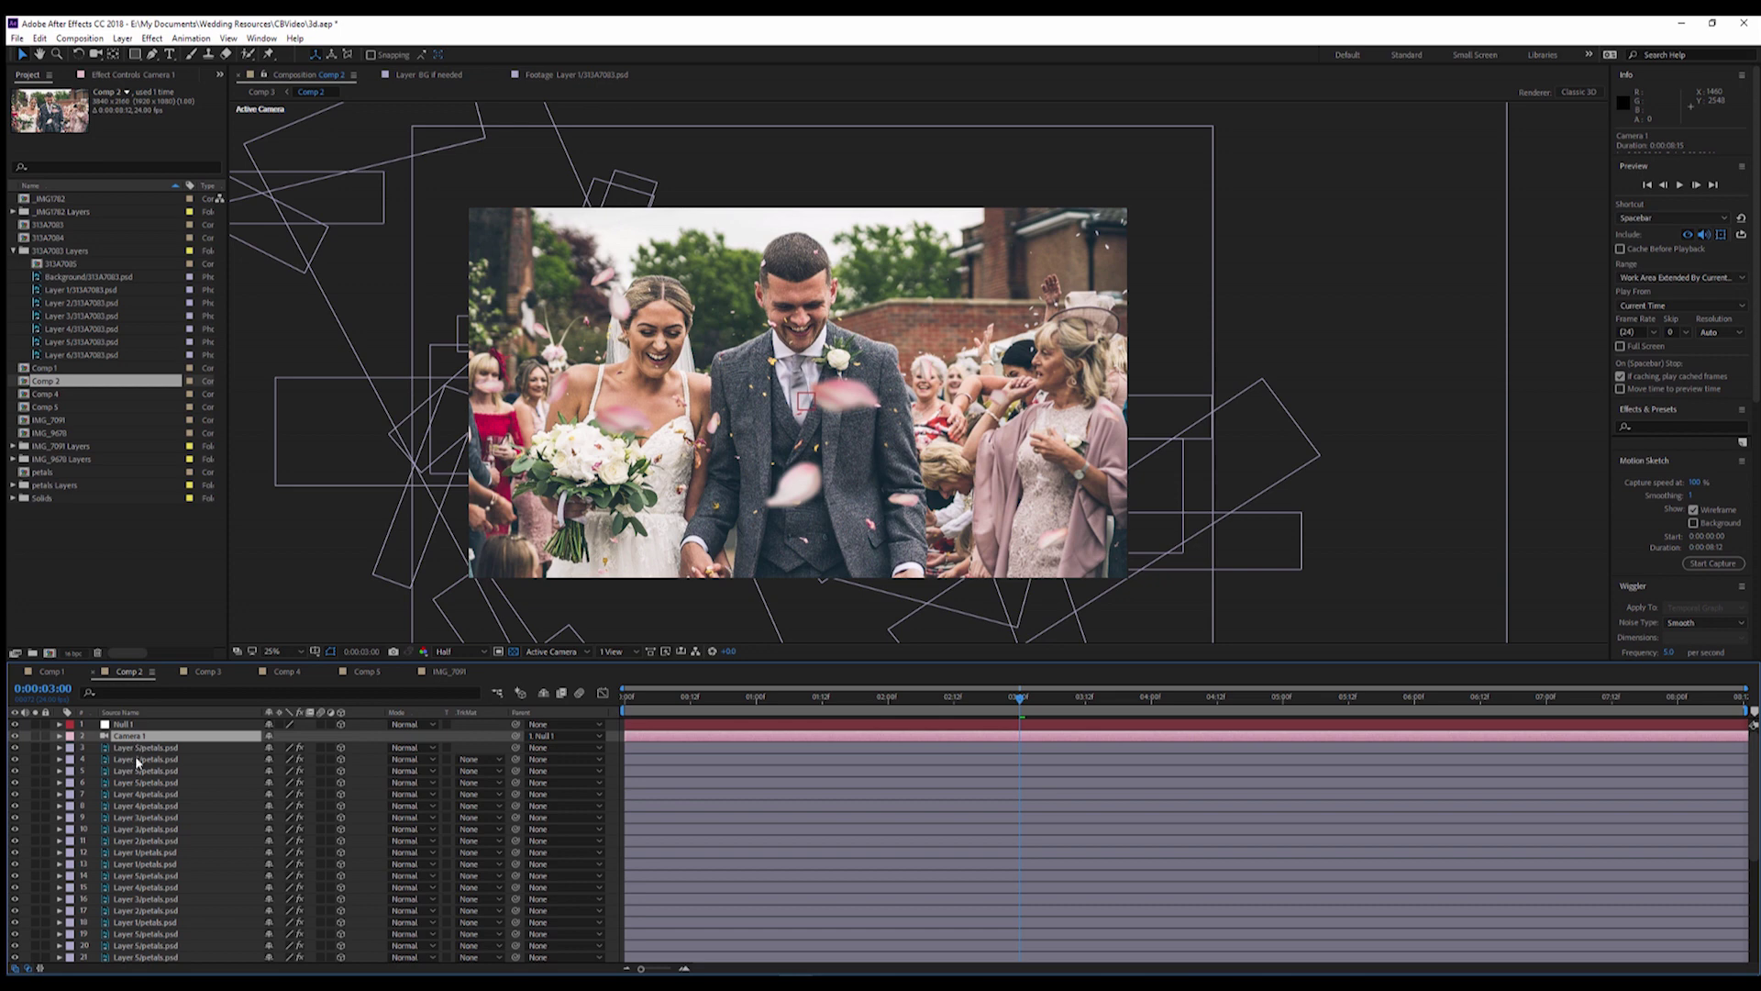
left_click(138, 761)
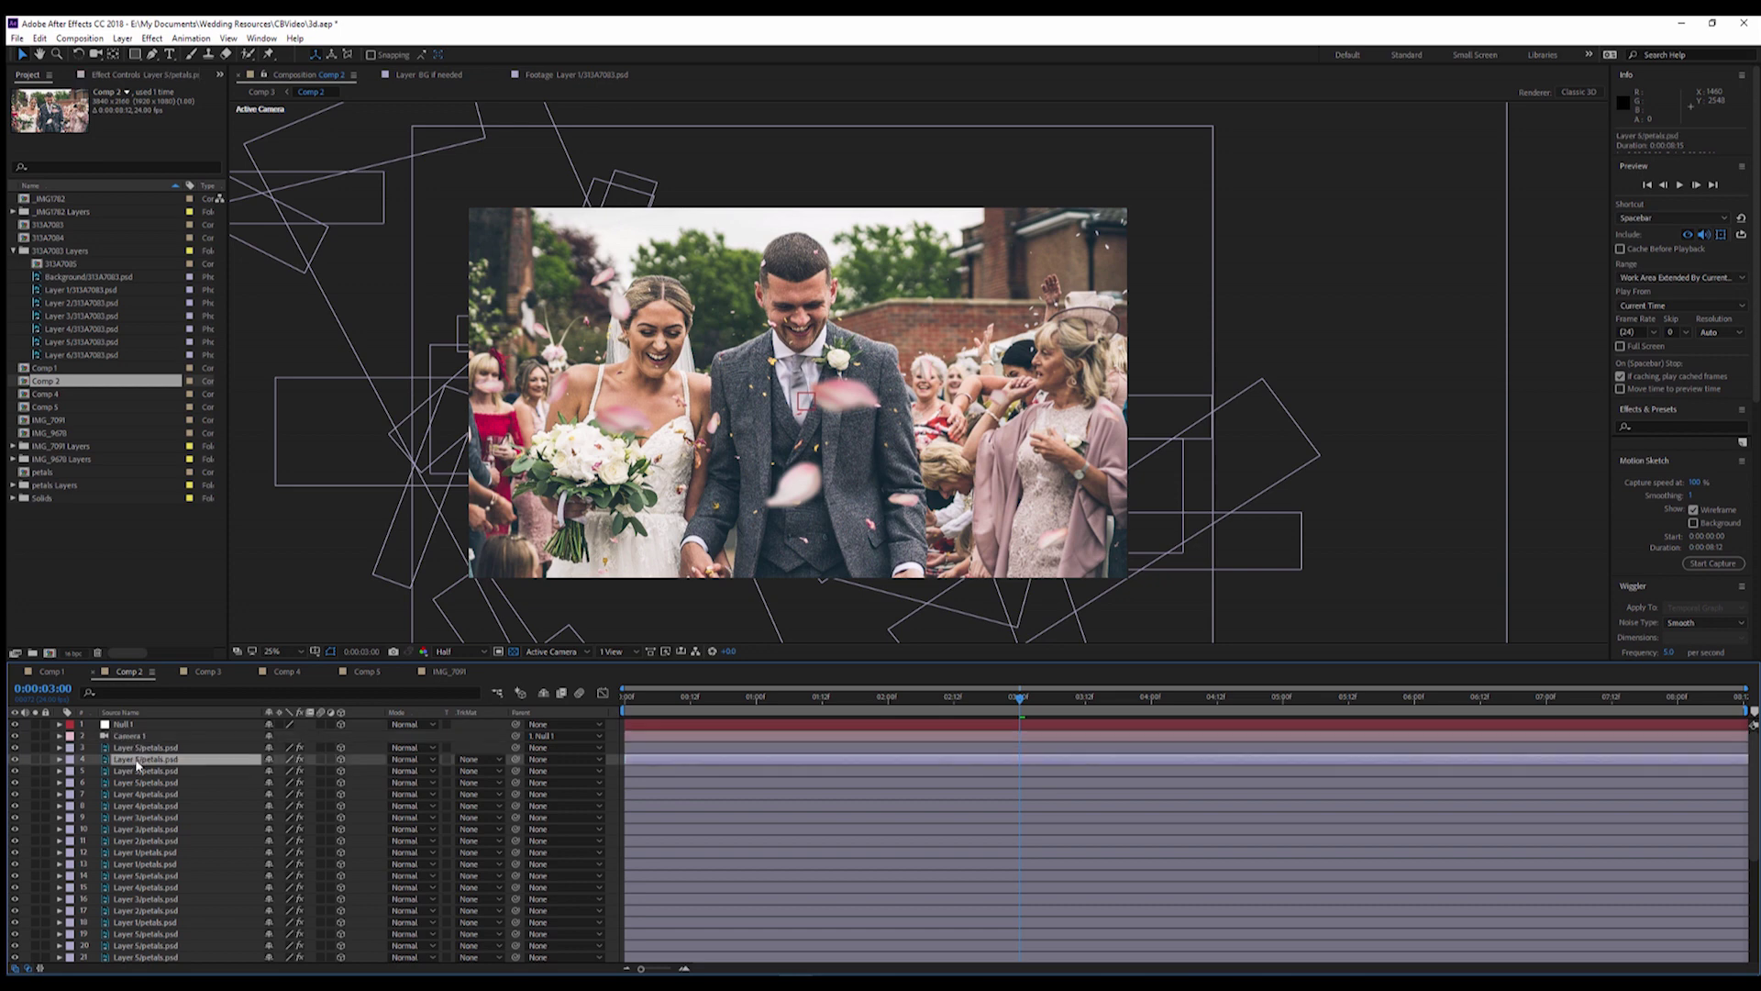
key("Return")
View the 3D scene from Top and scrub back to 0:00:01:02 to watch the camera move
left_click(567, 652)
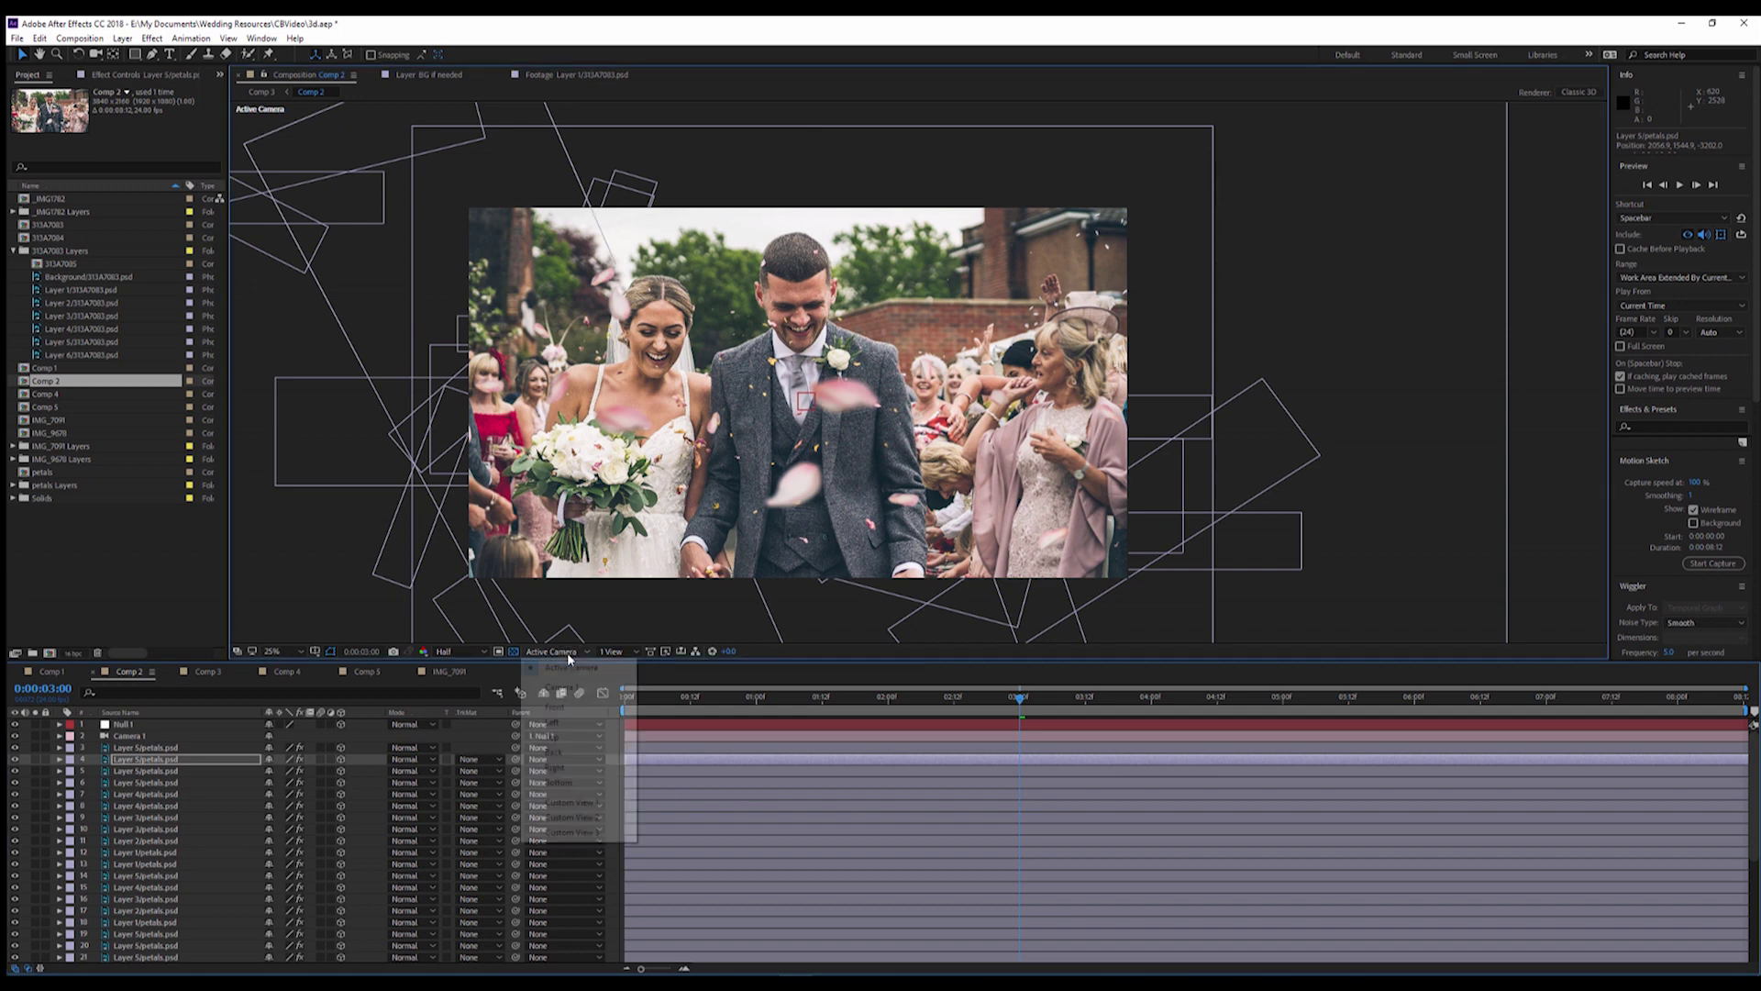
left_click(556, 737)
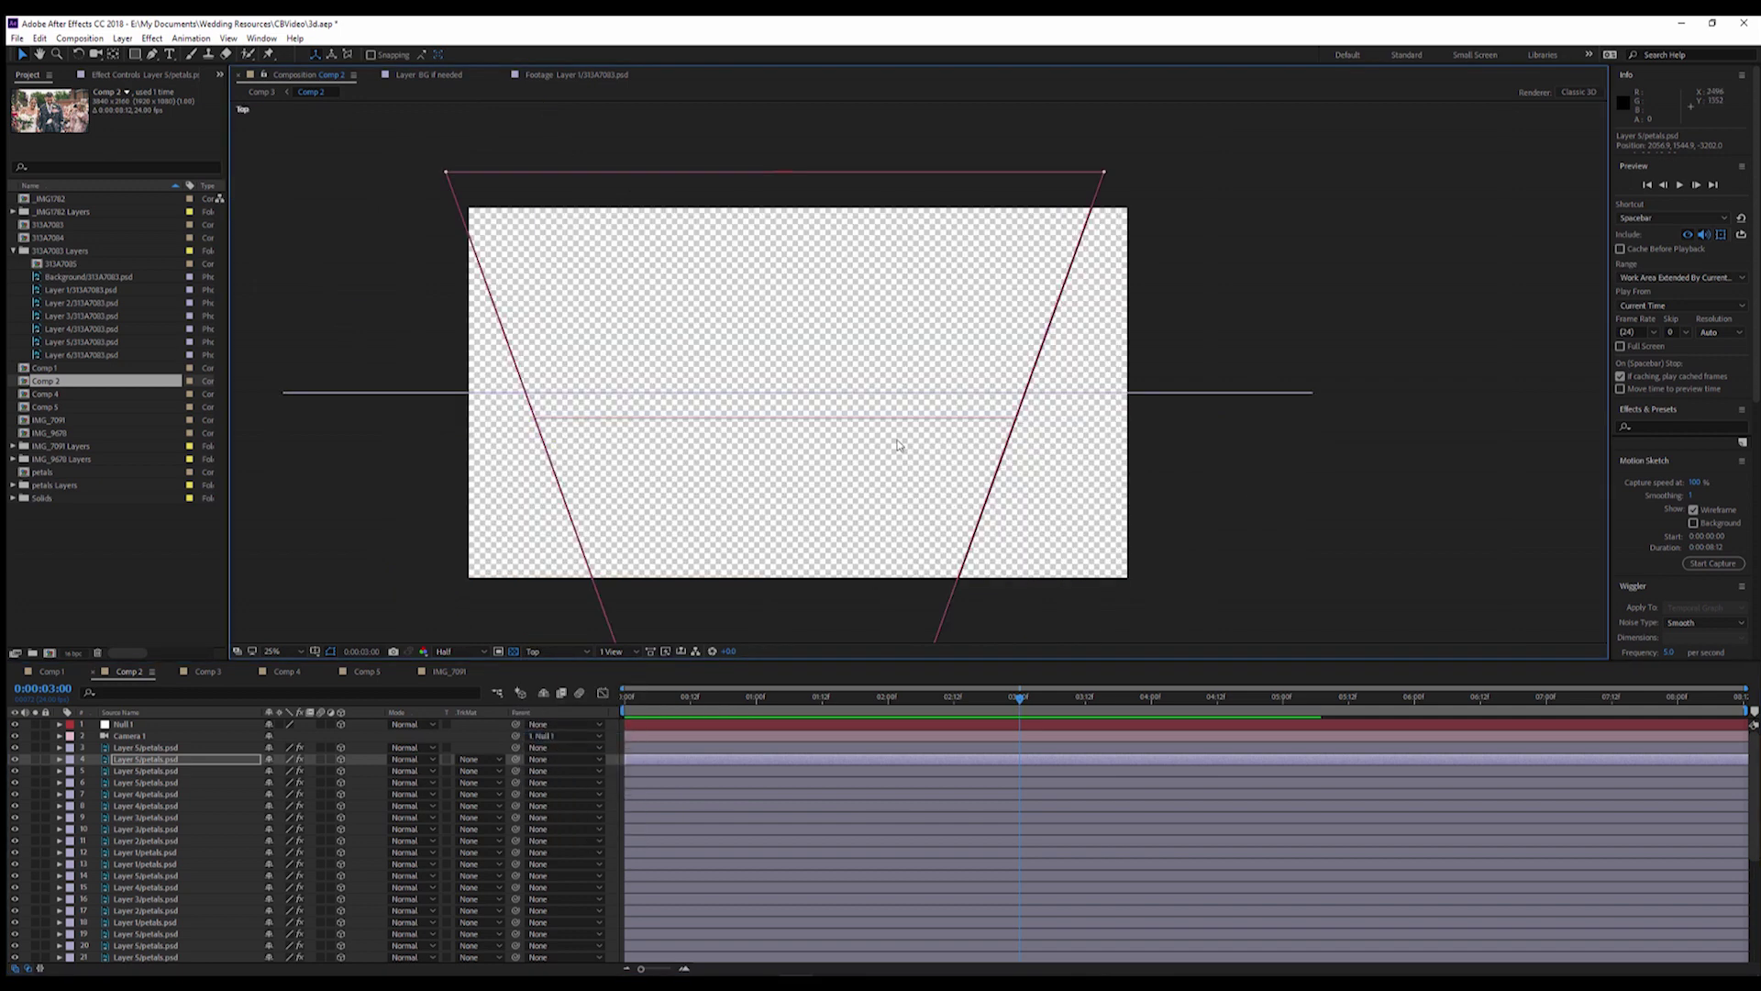
scroll(897, 445, "down", 2)
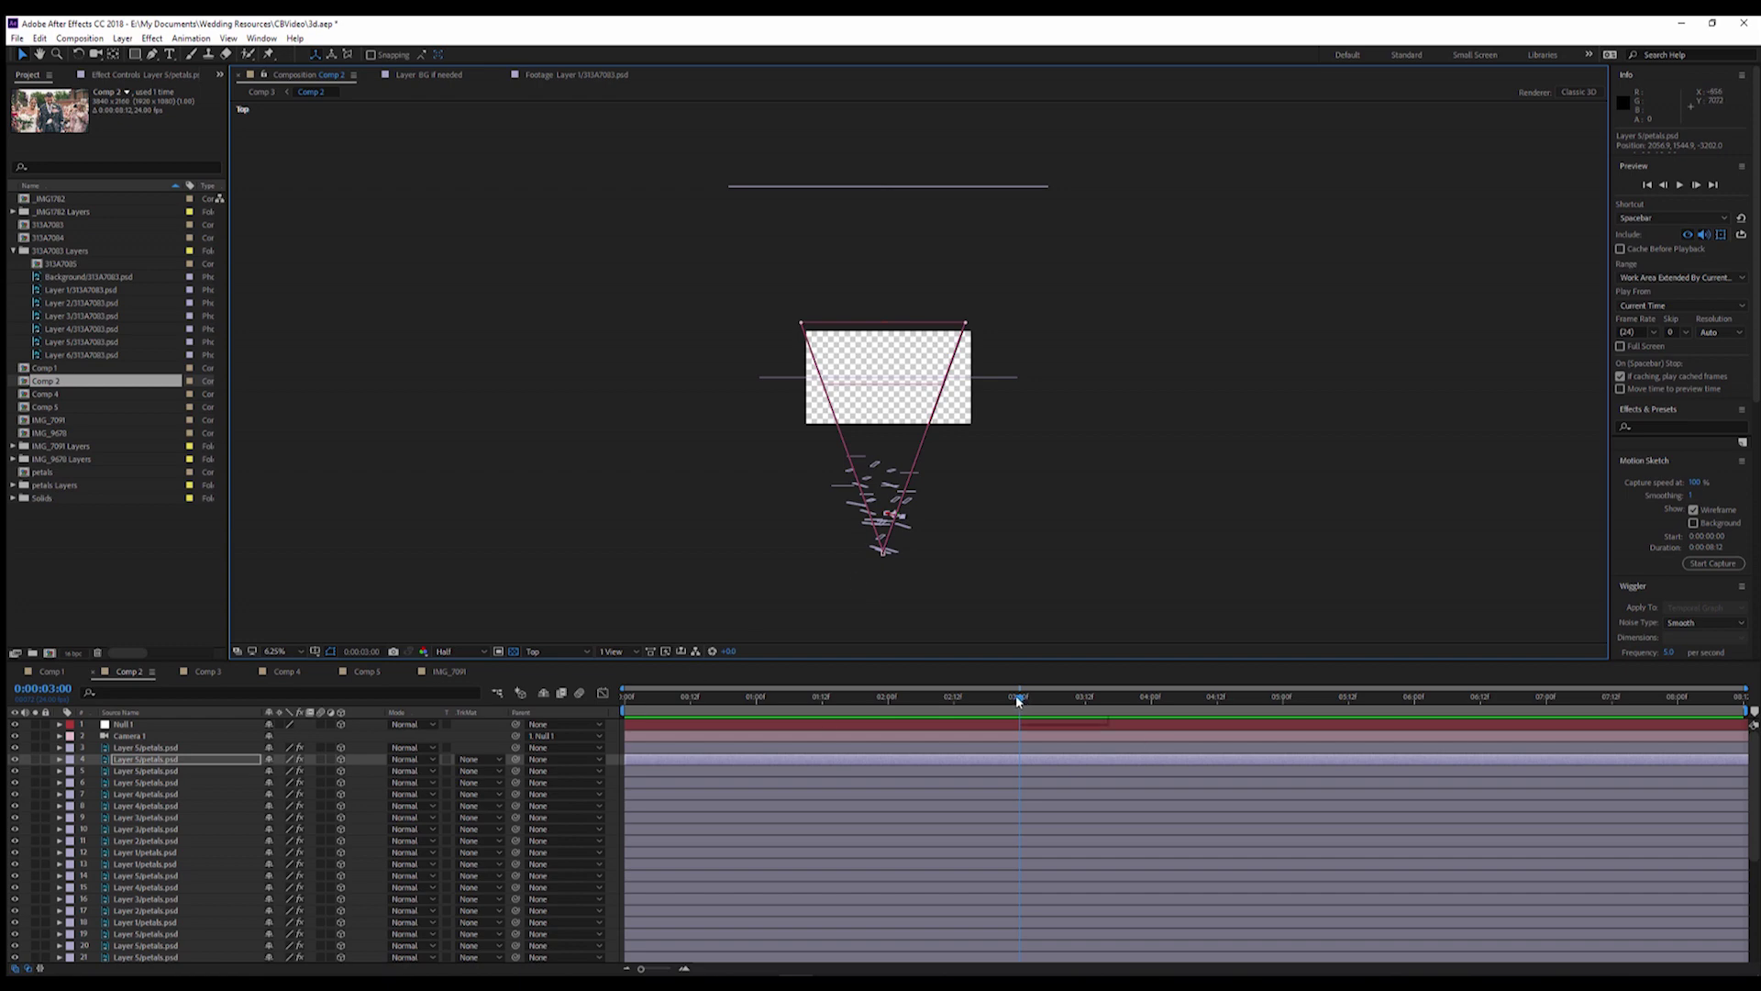
left_click_drag(969, 695, 532, 704)
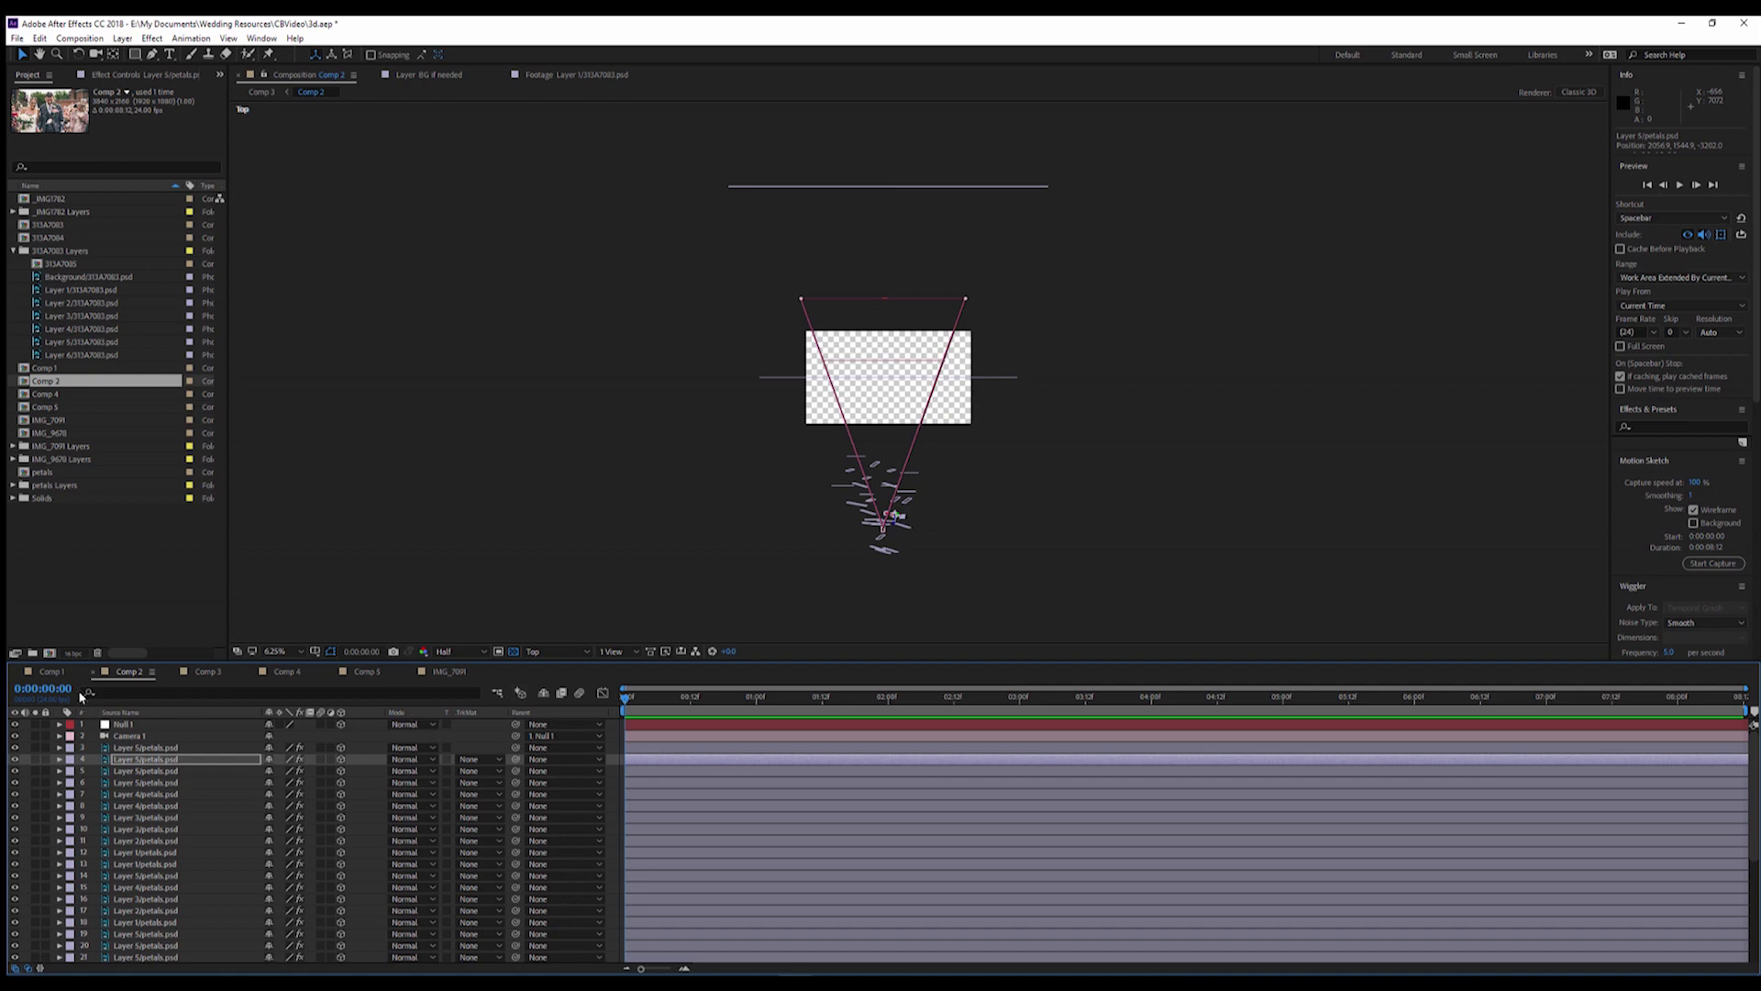
Send Comp 1 to its start, then view Comp 2 through Camera 1
left_click(50, 671)
left_click(637, 697)
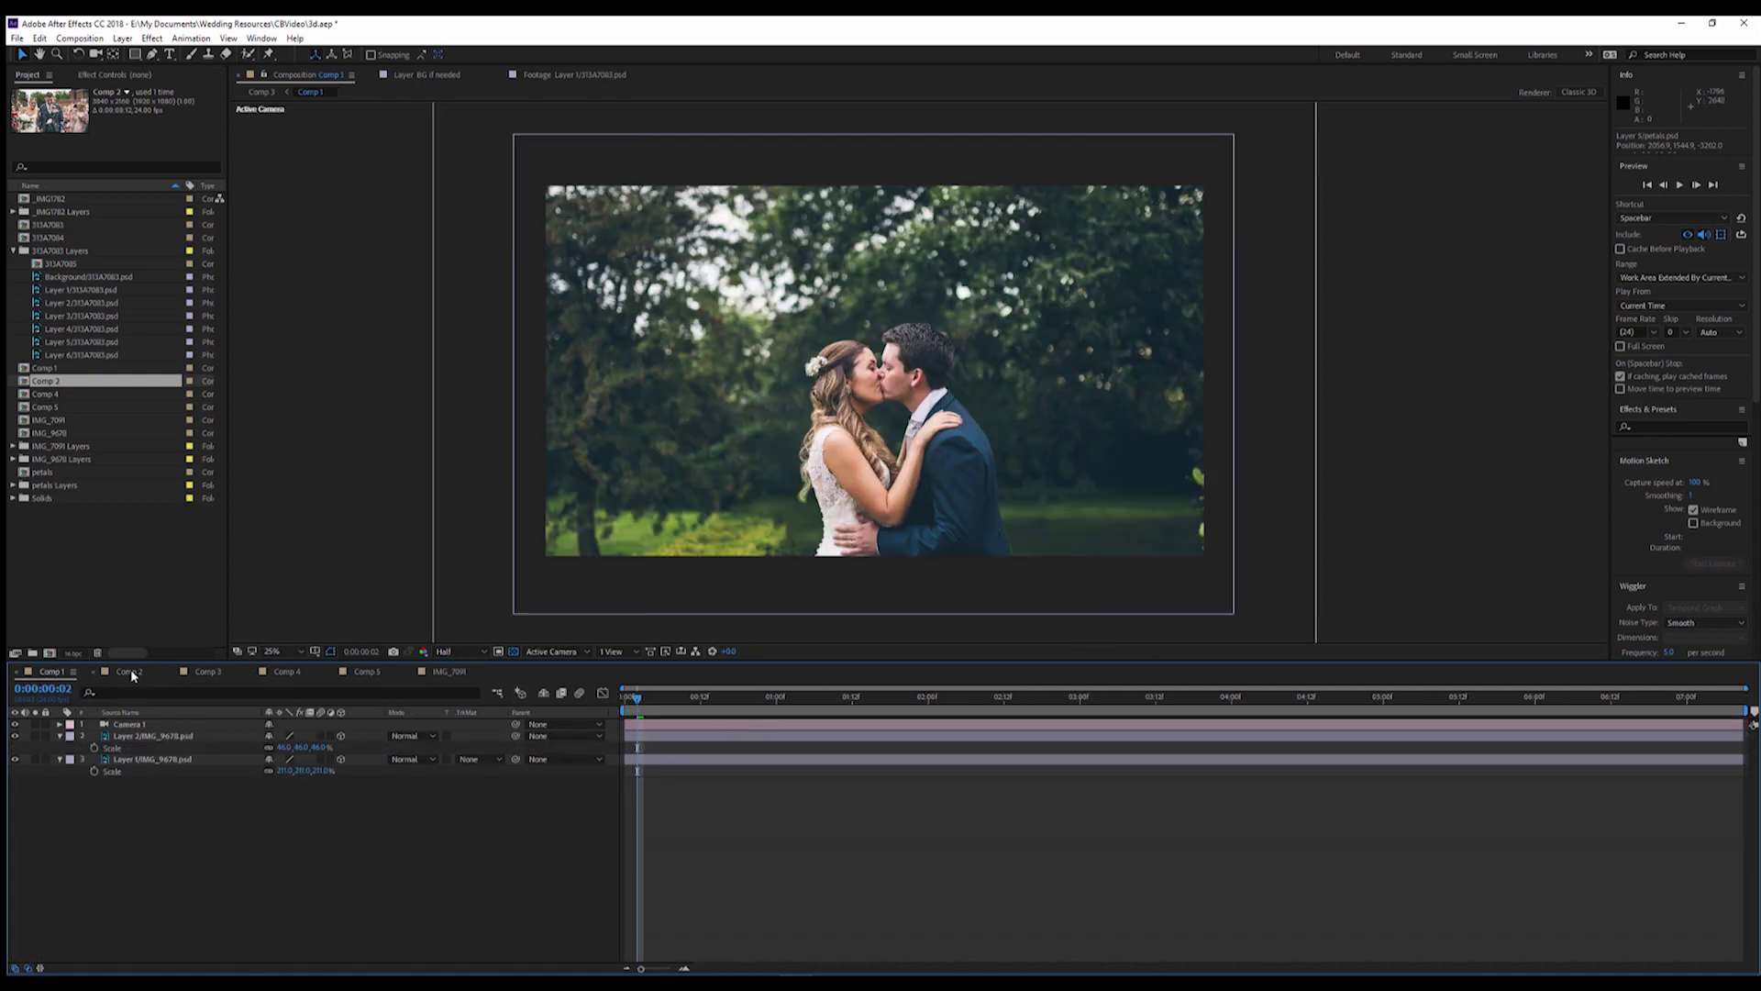
left_click(132, 674)
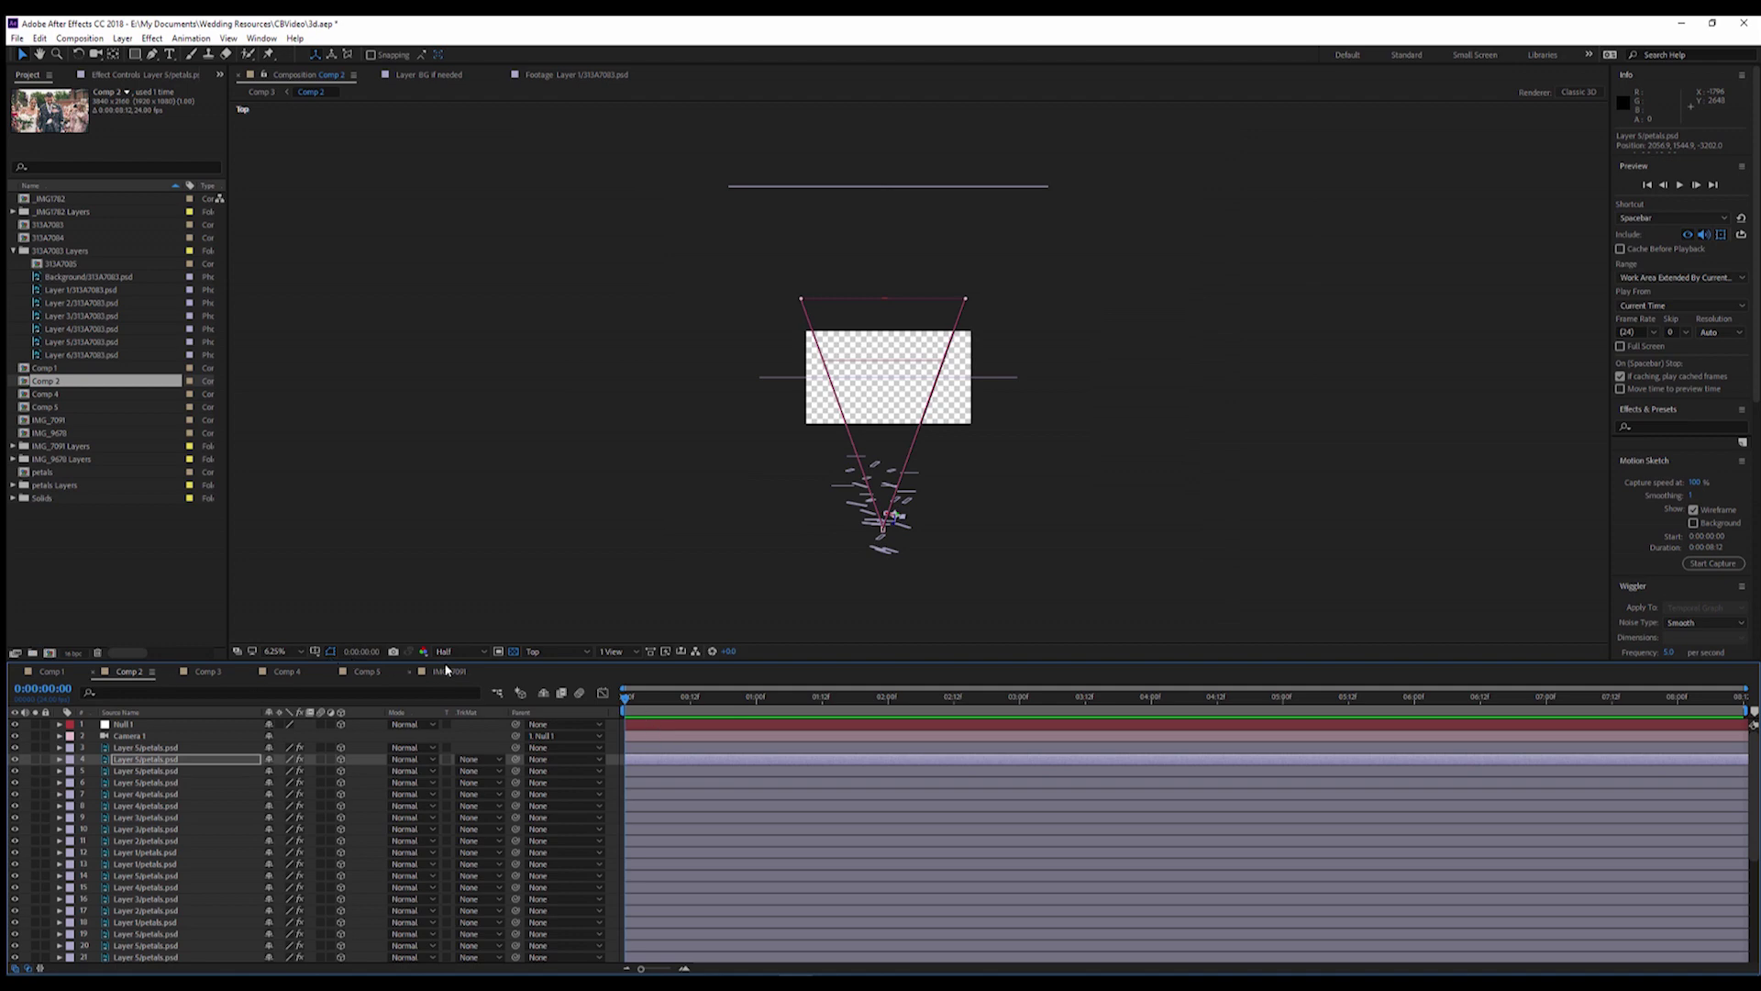
left_click(551, 651)
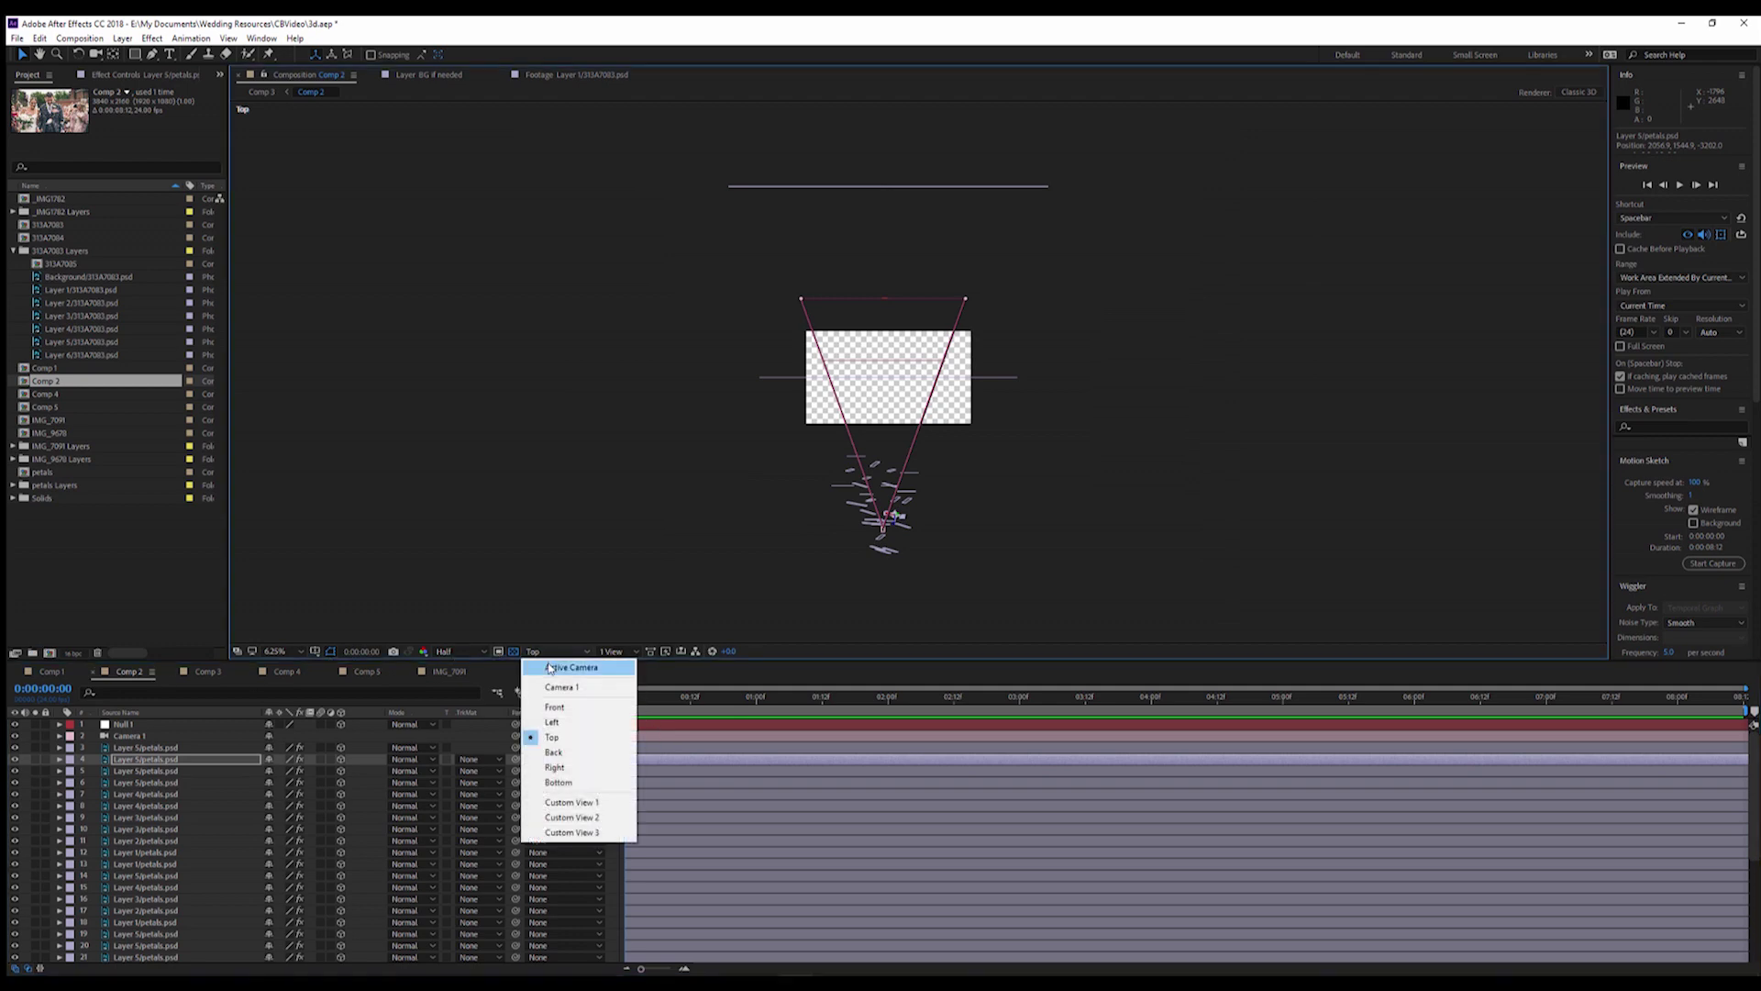
left_click(560, 687)
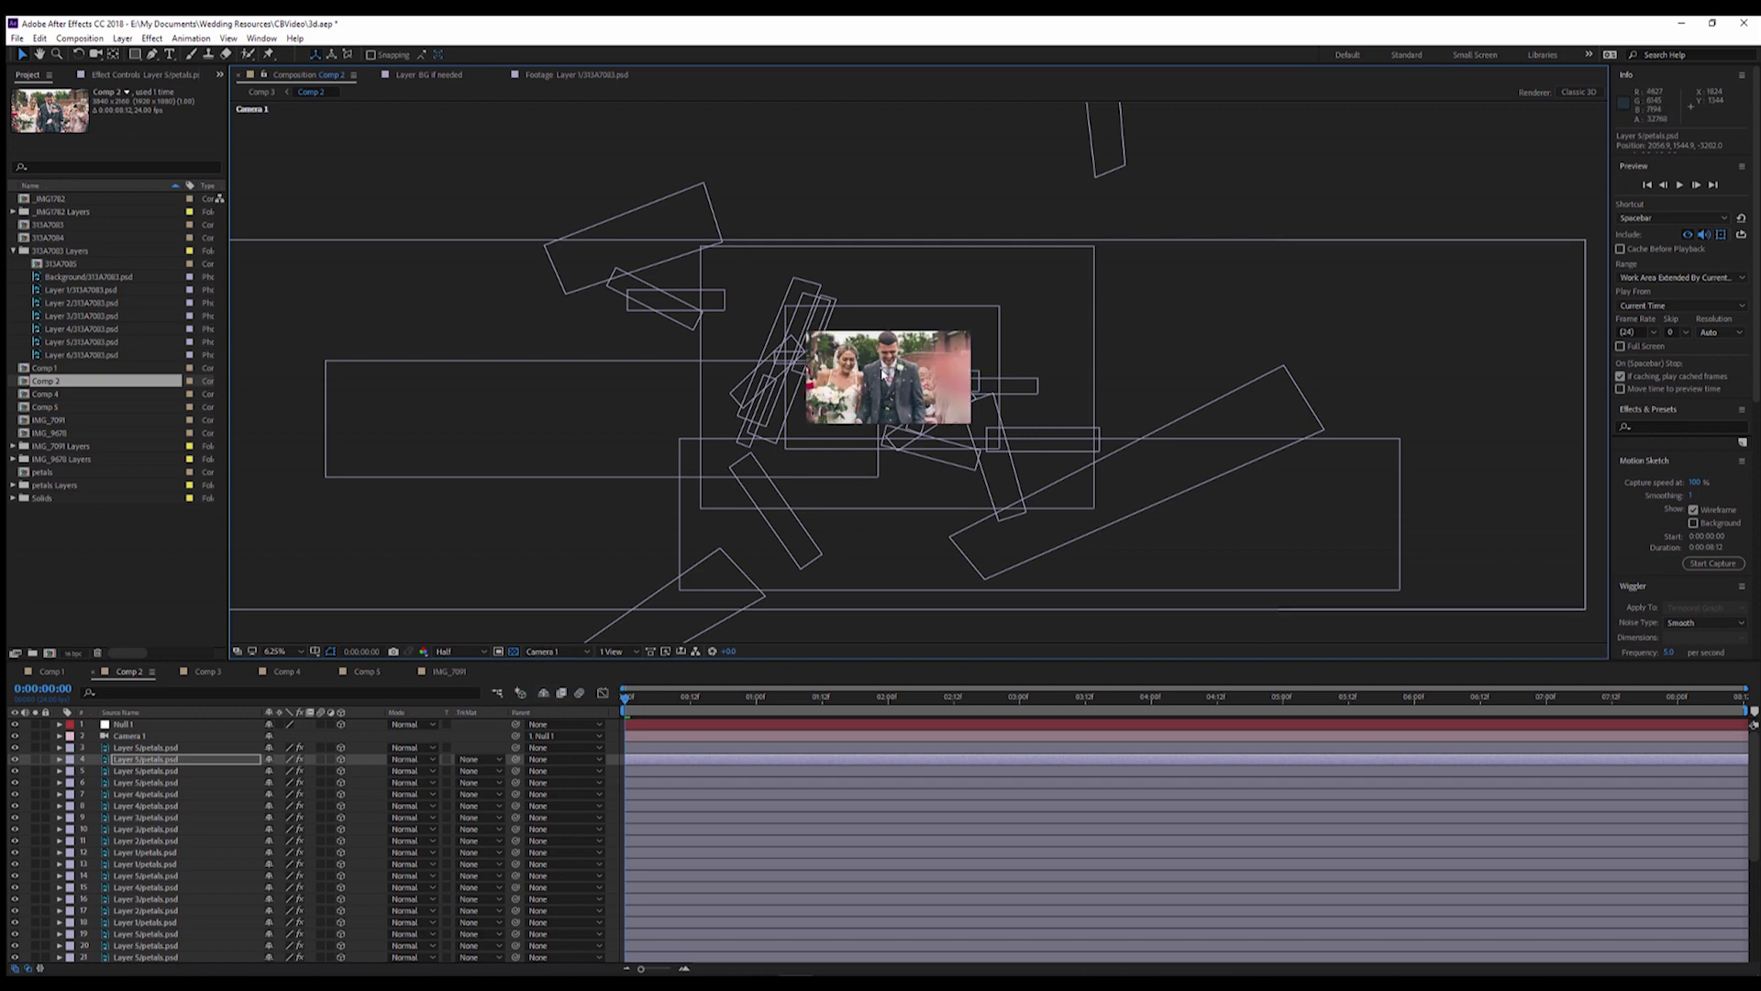
Zoom the Camera 1 view and scrub Comp 2 forward to 0:00:04:00 as petals approach
scroll(884, 374, "up", 1)
scroll(883, 374, "up", 1)
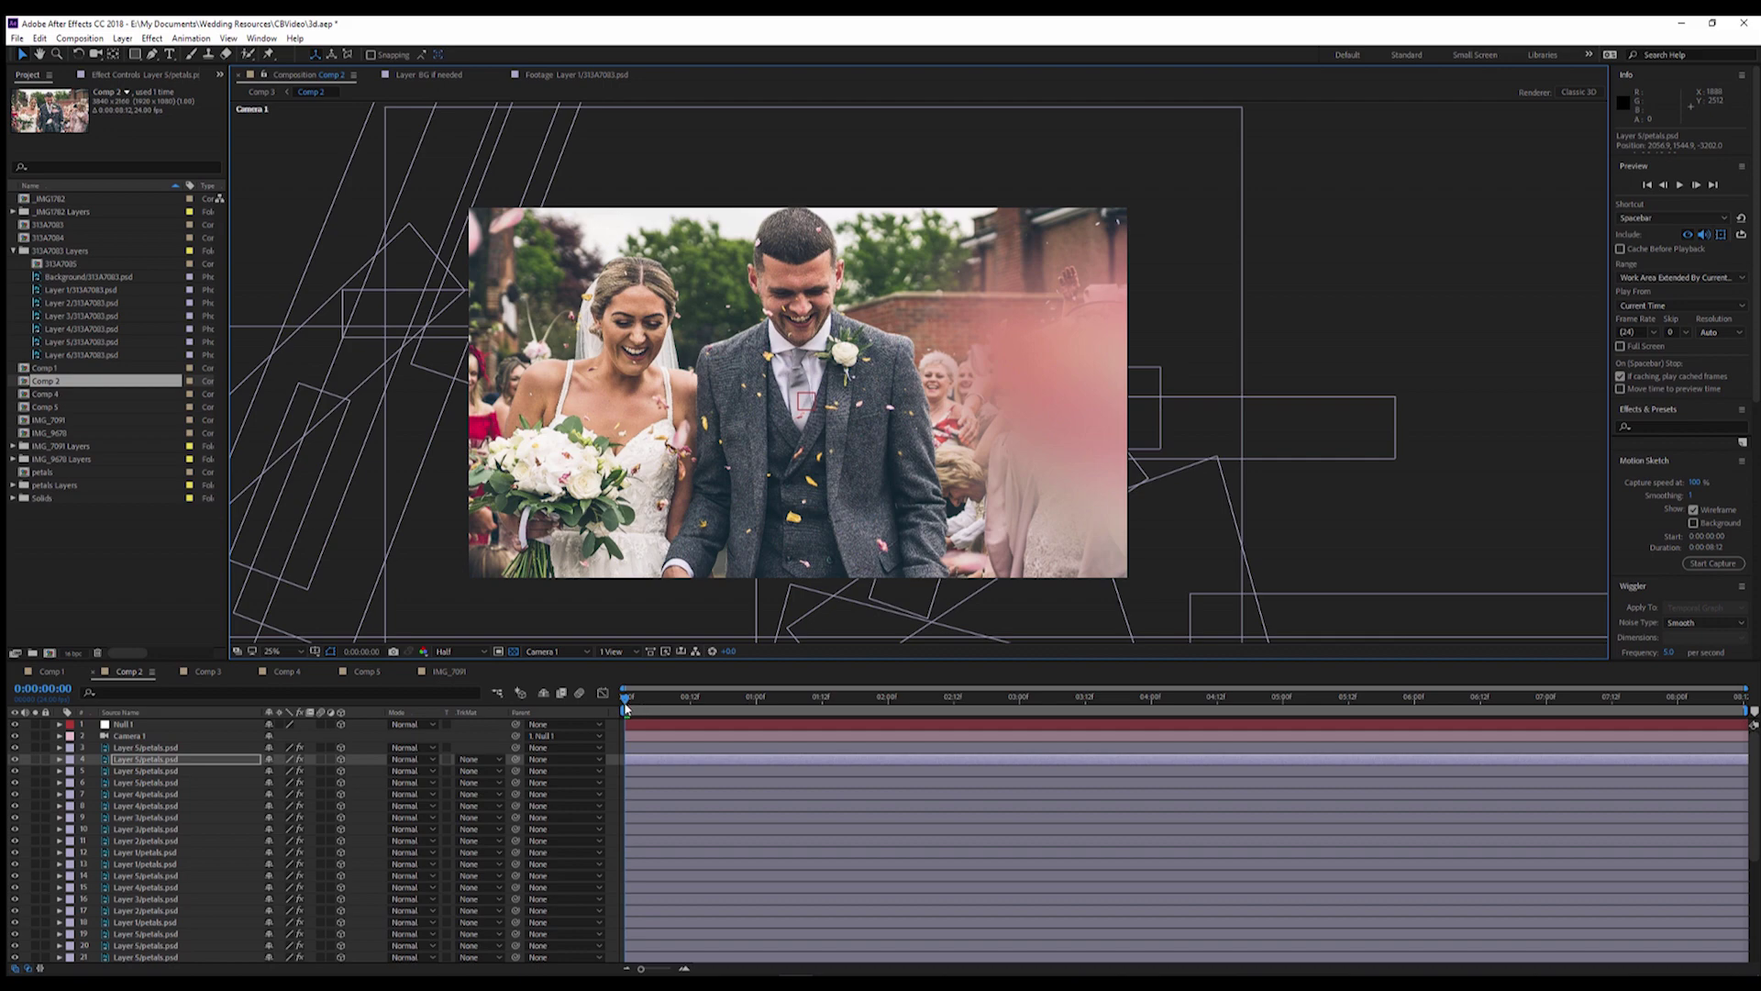
left_click_drag(626, 702, 697, 708)
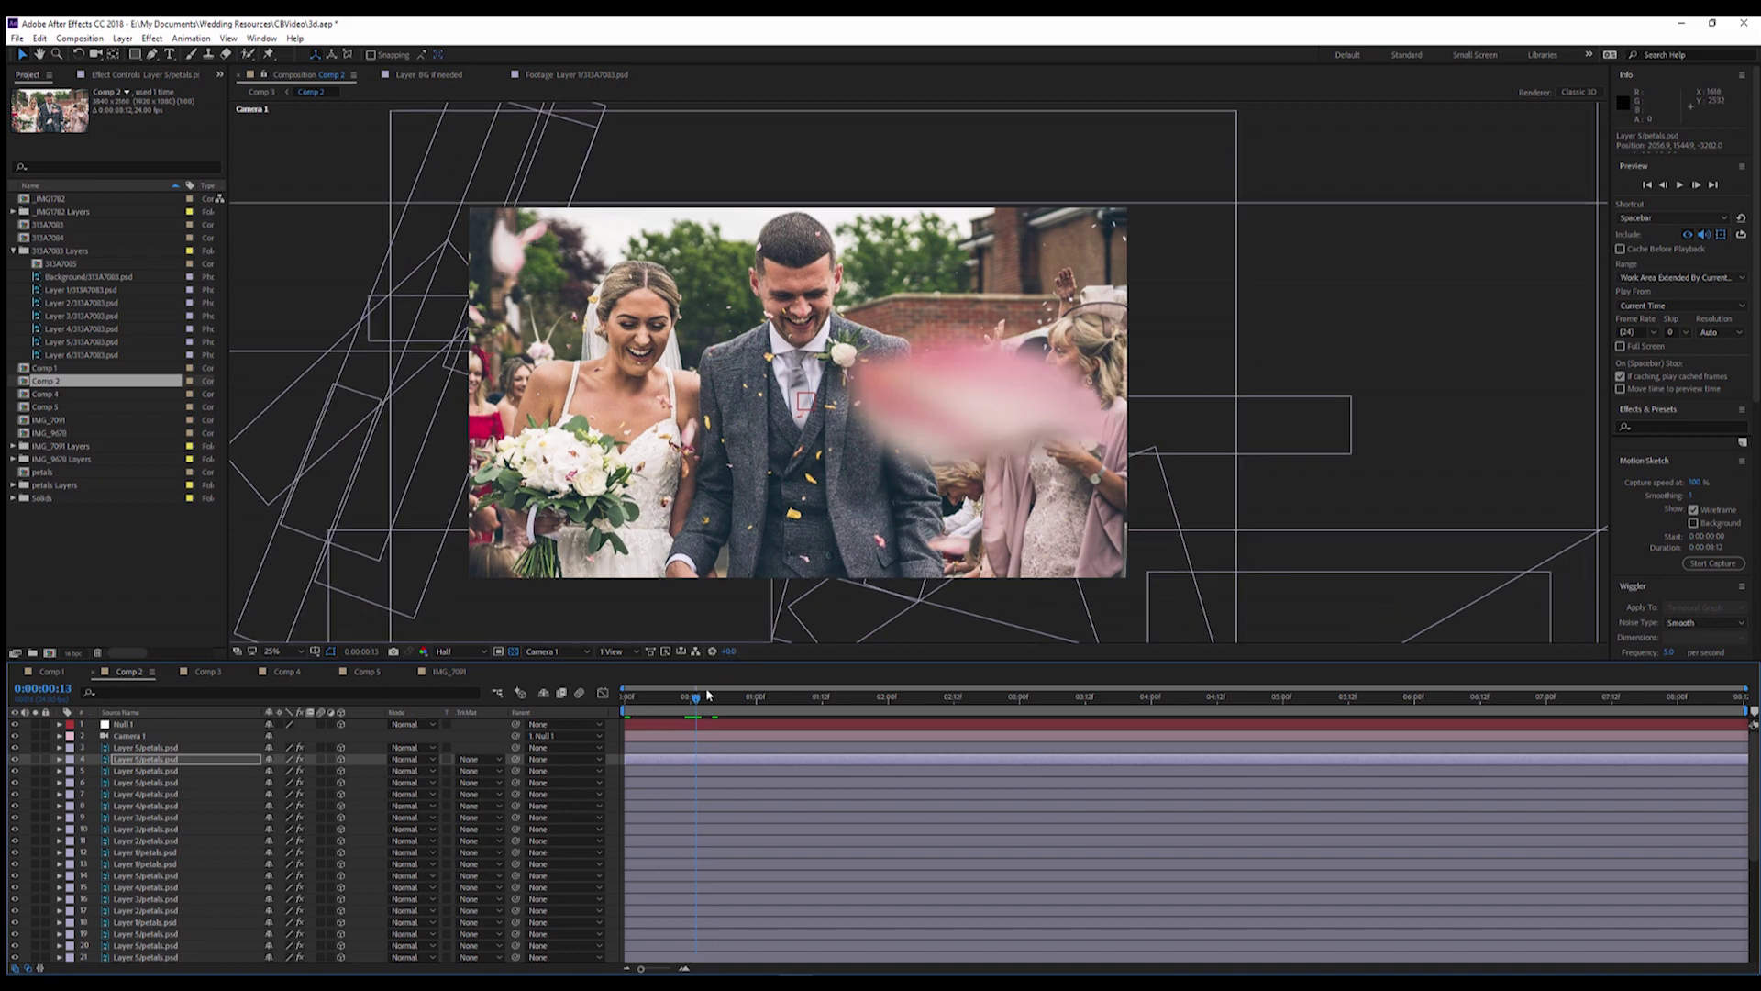
left_click_drag(697, 702, 1000, 681)
left_click_drag(1025, 680, 1696, 671)
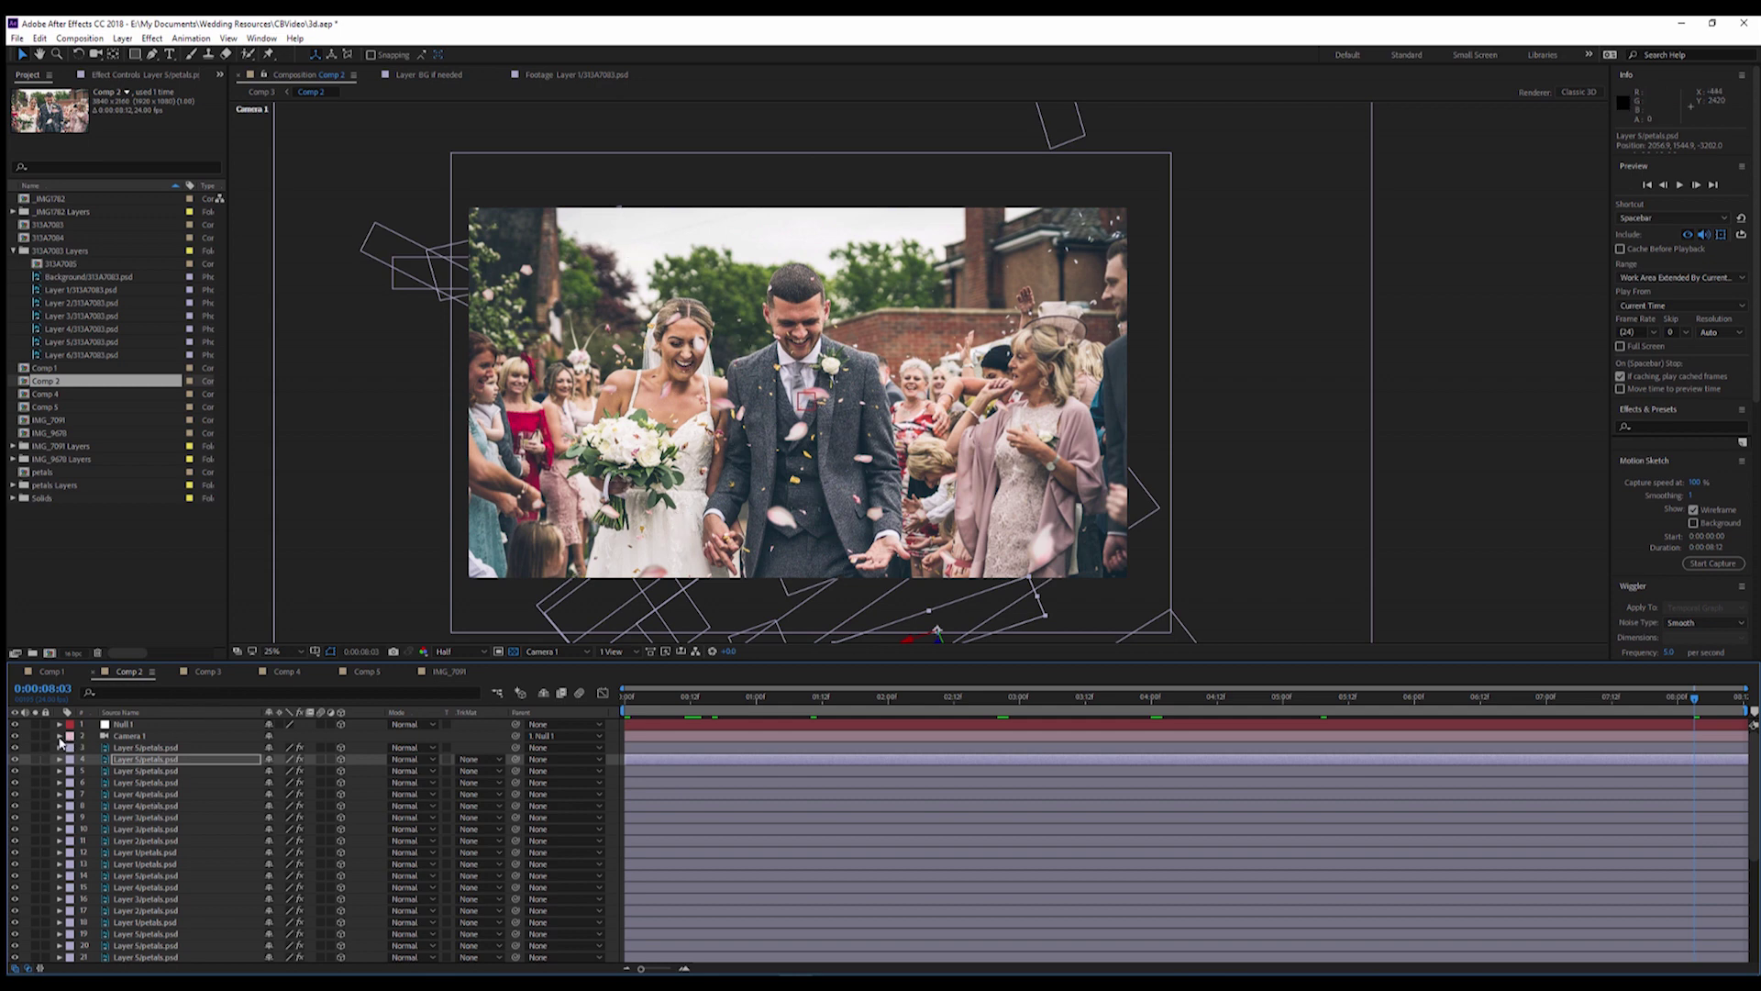
Raise then lower Camera 1's Aperture for the depth-of-field blur, and preview from the start
left_click(60, 735)
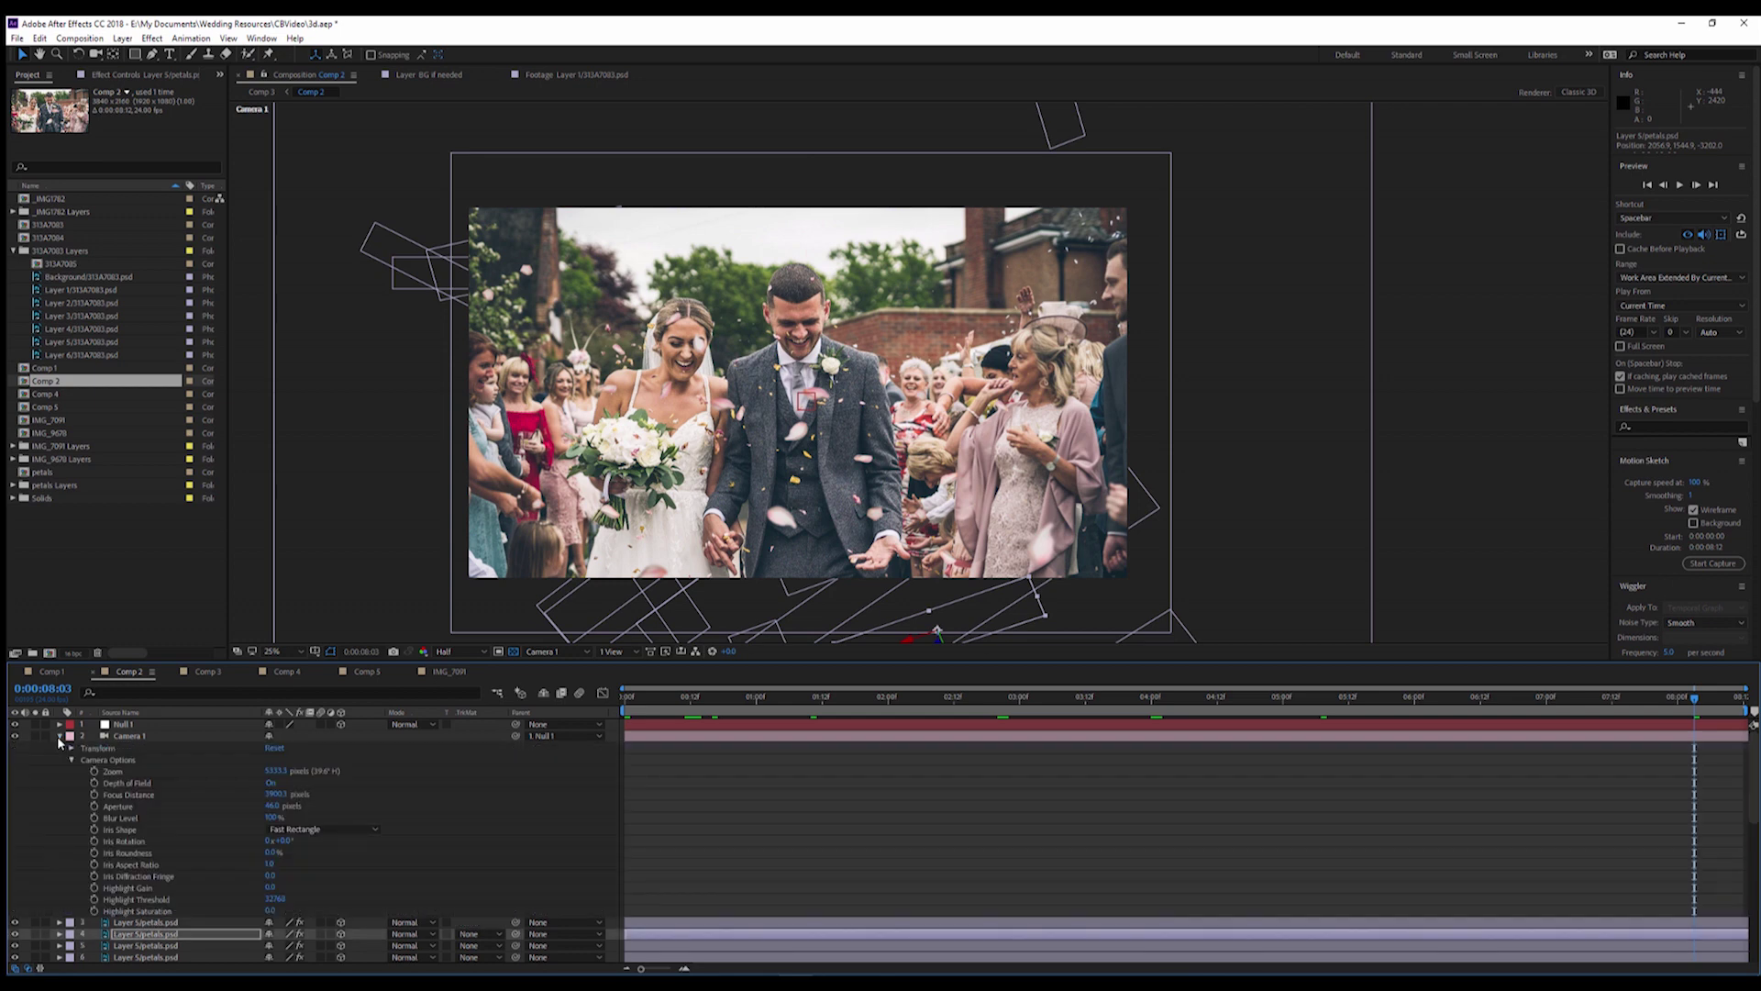
left_click(127, 807)
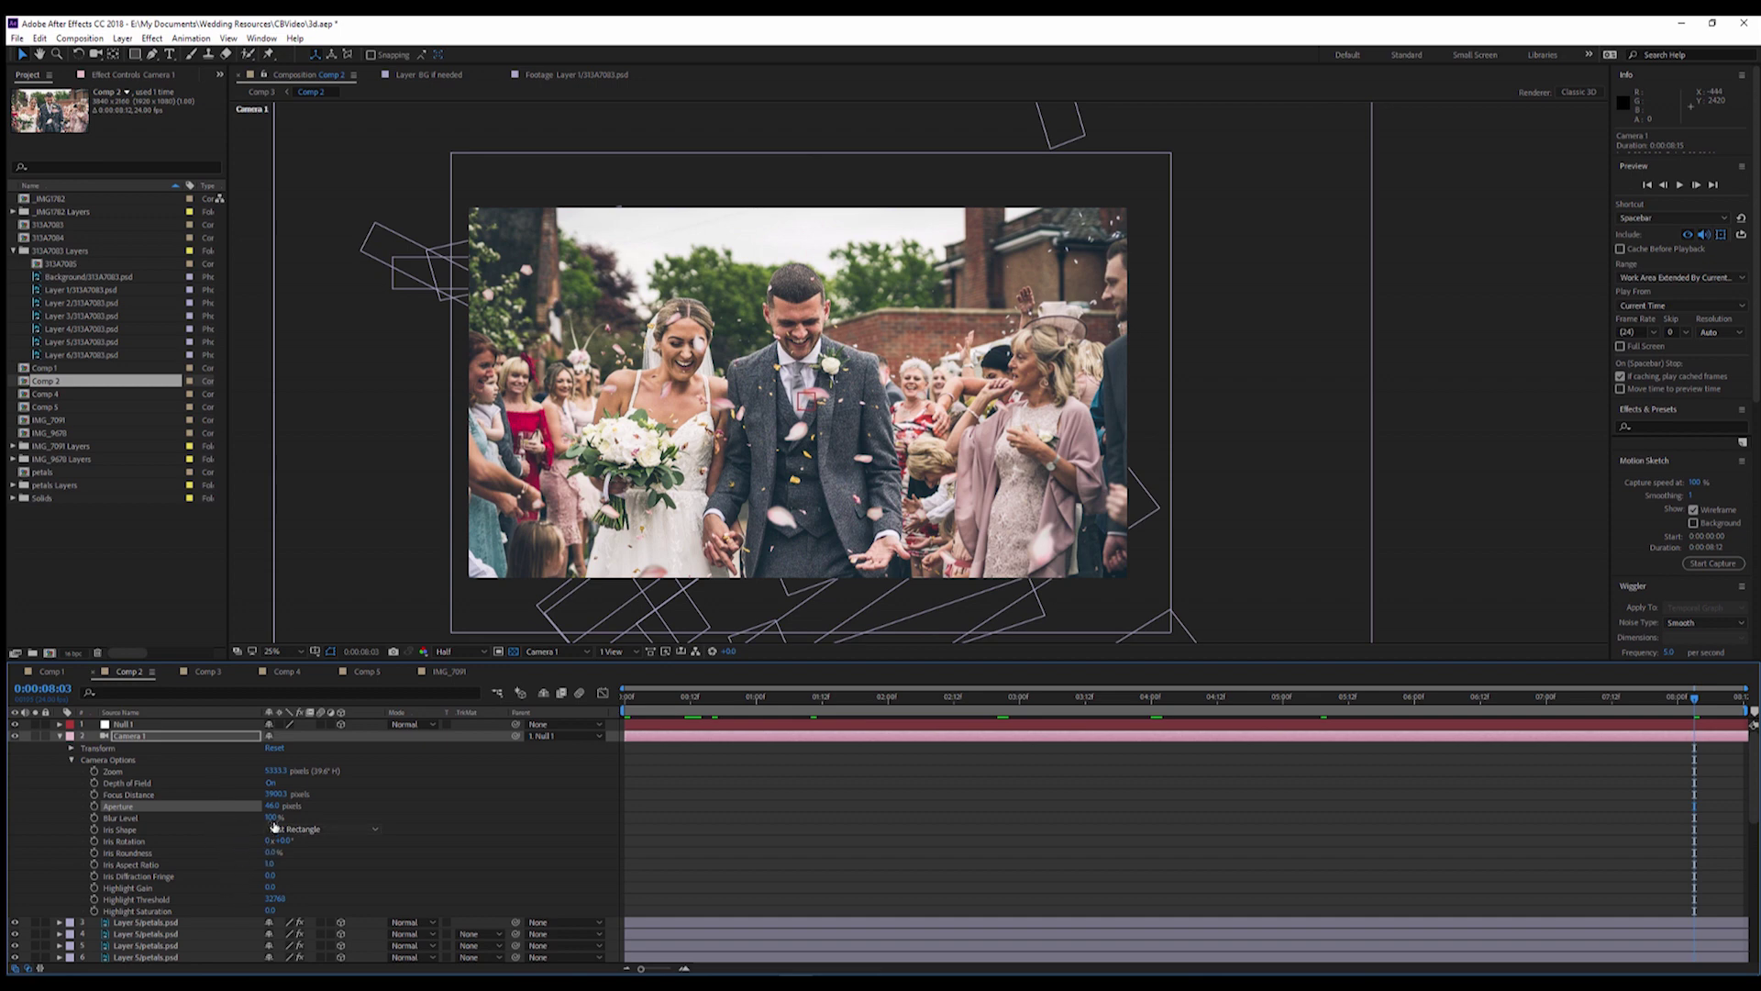
left_click_drag(272, 808, 477, 808)
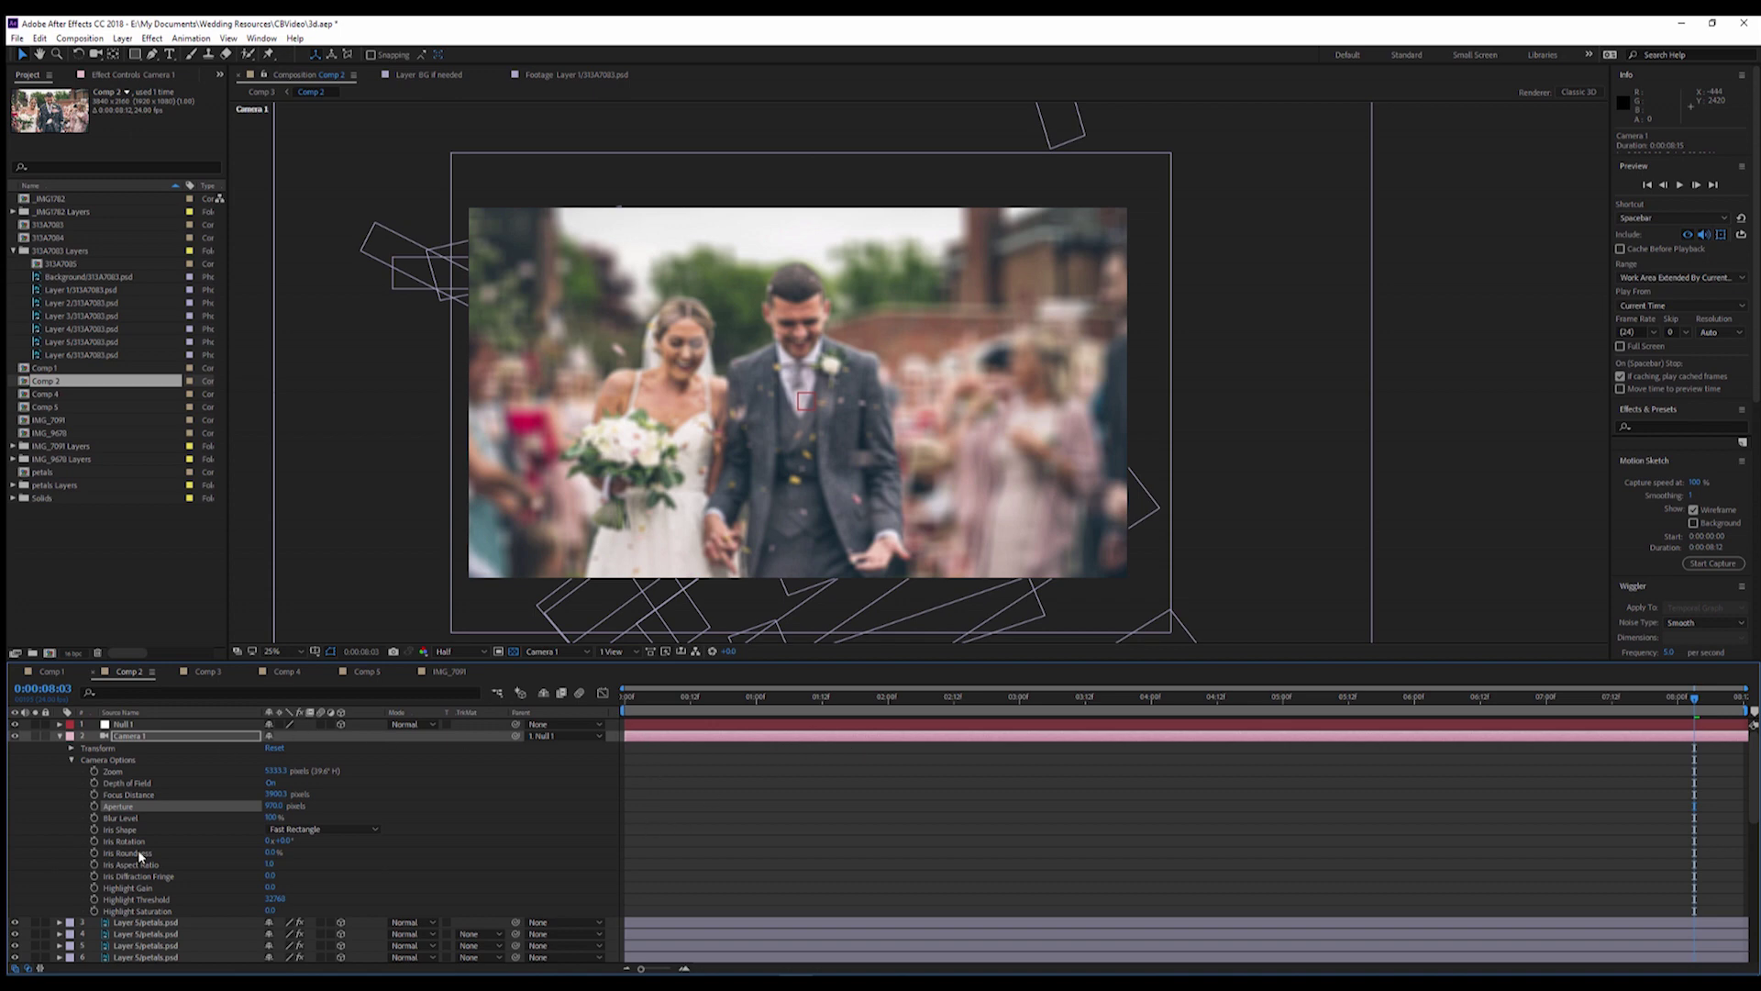
left_click_drag(273, 806, 229, 805)
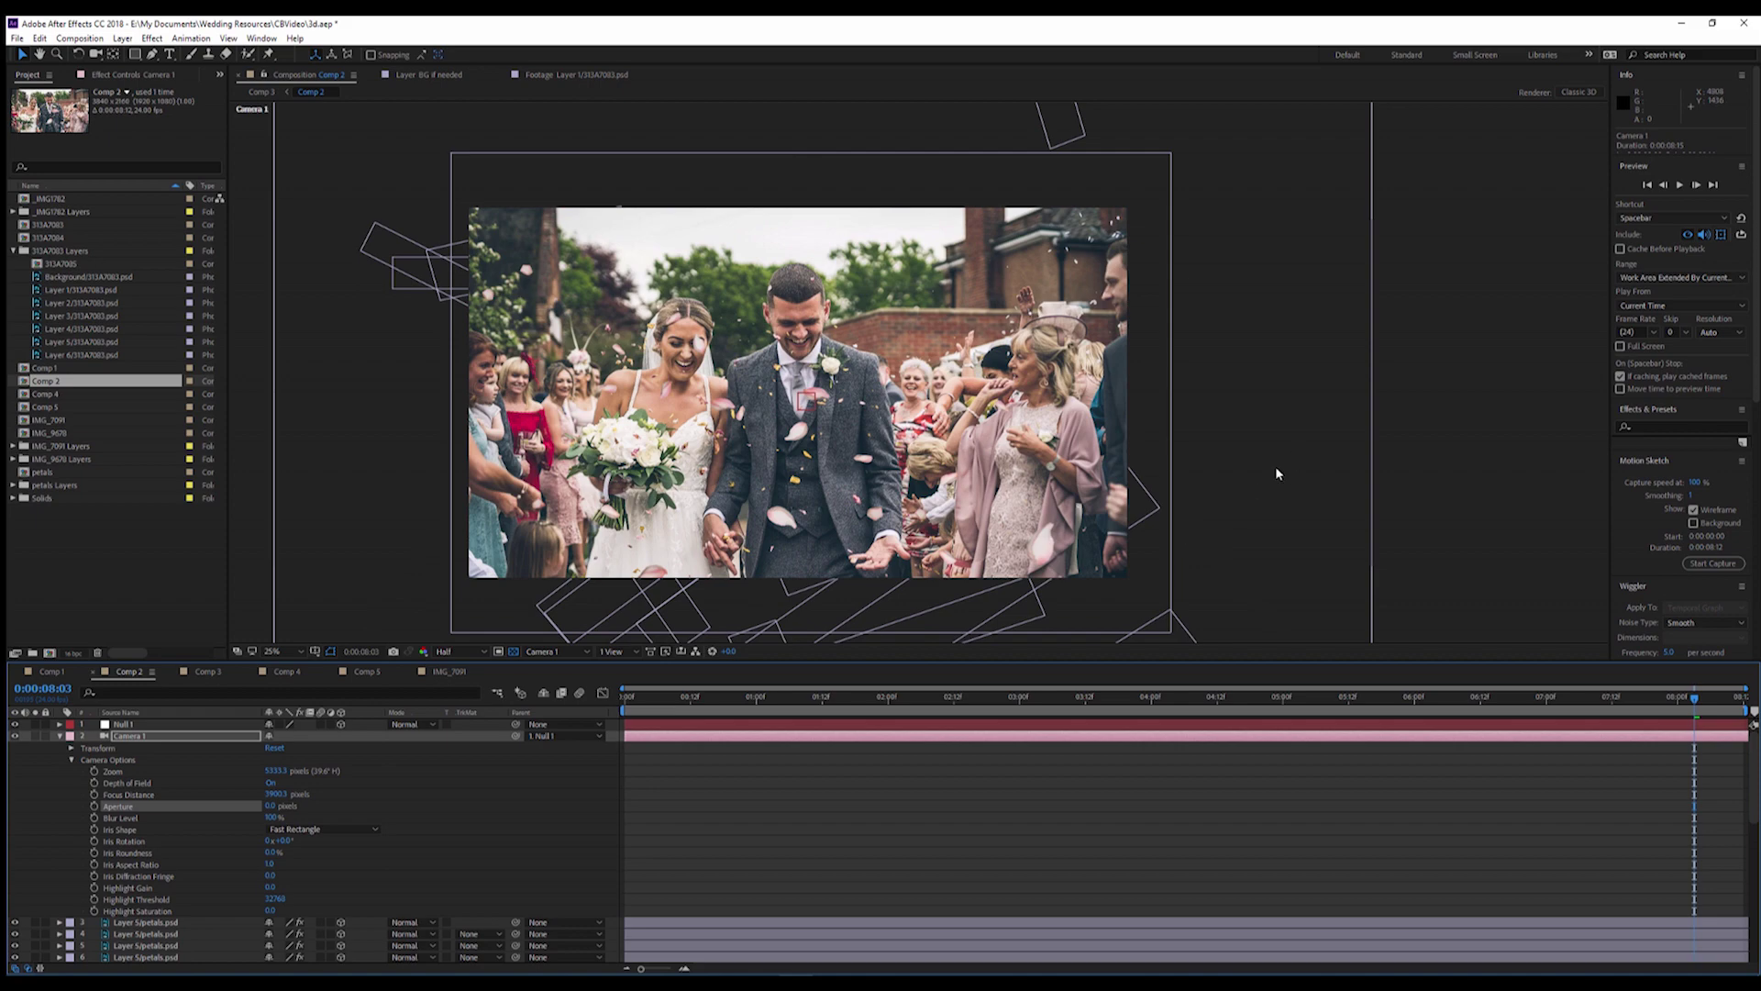
left_click(641, 699)
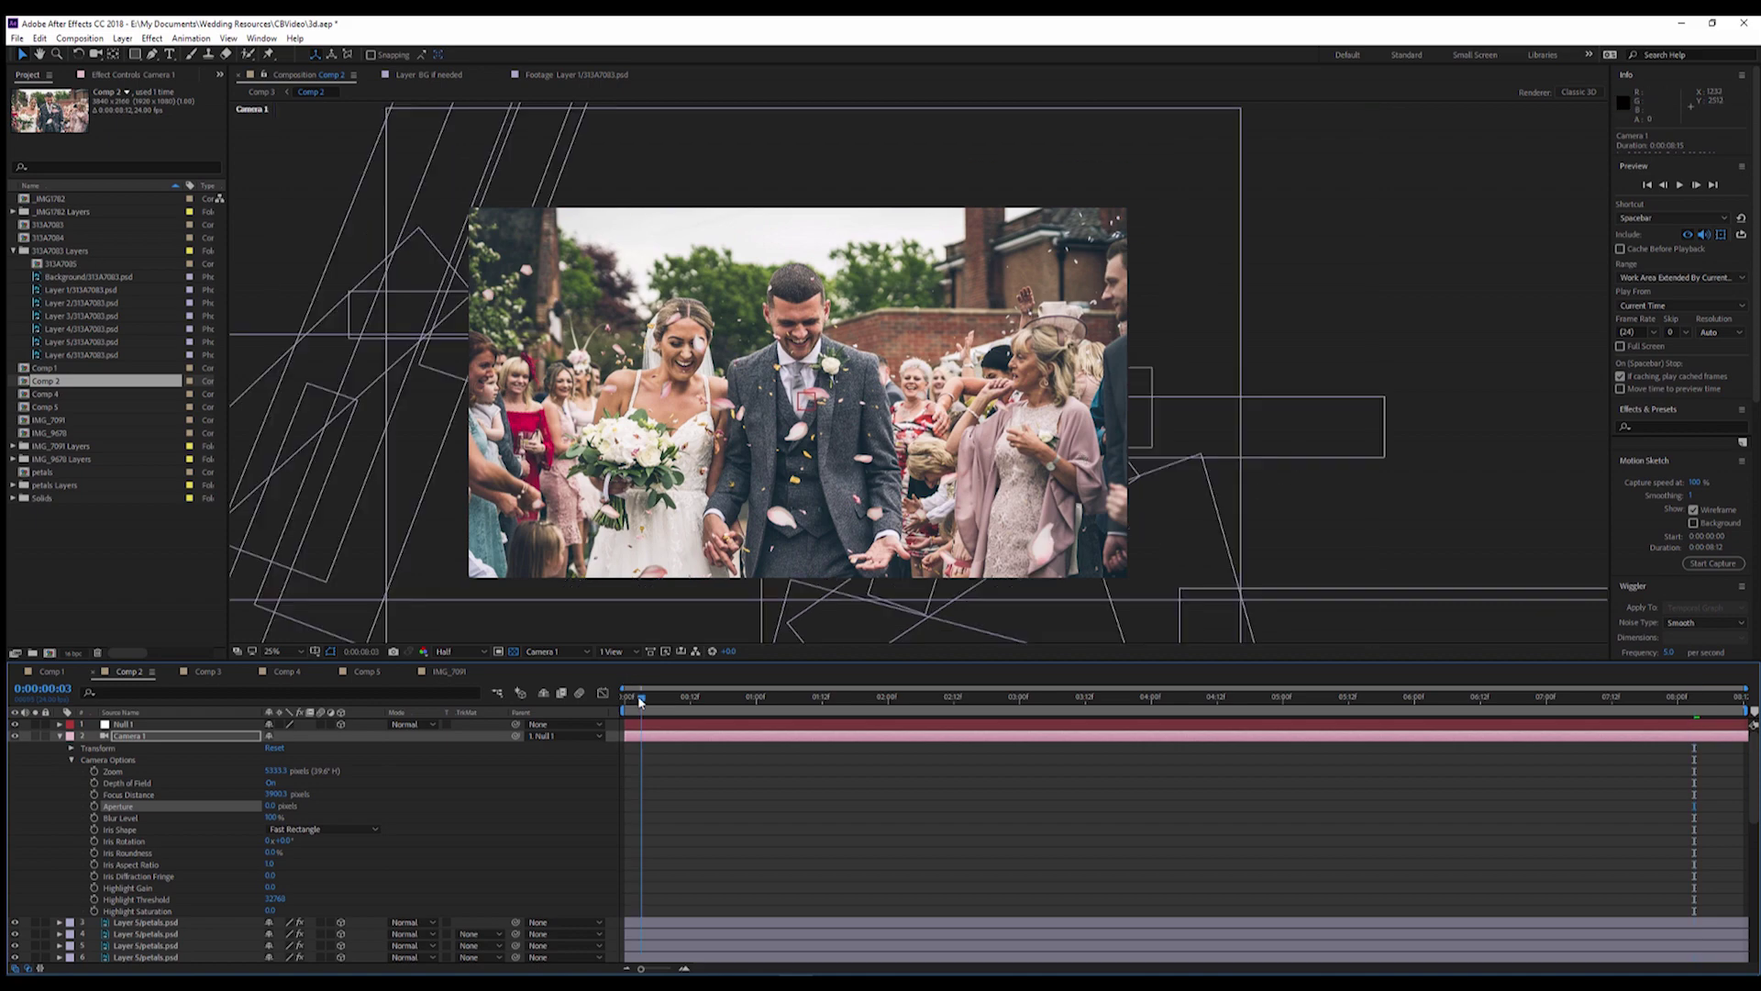
key("space")
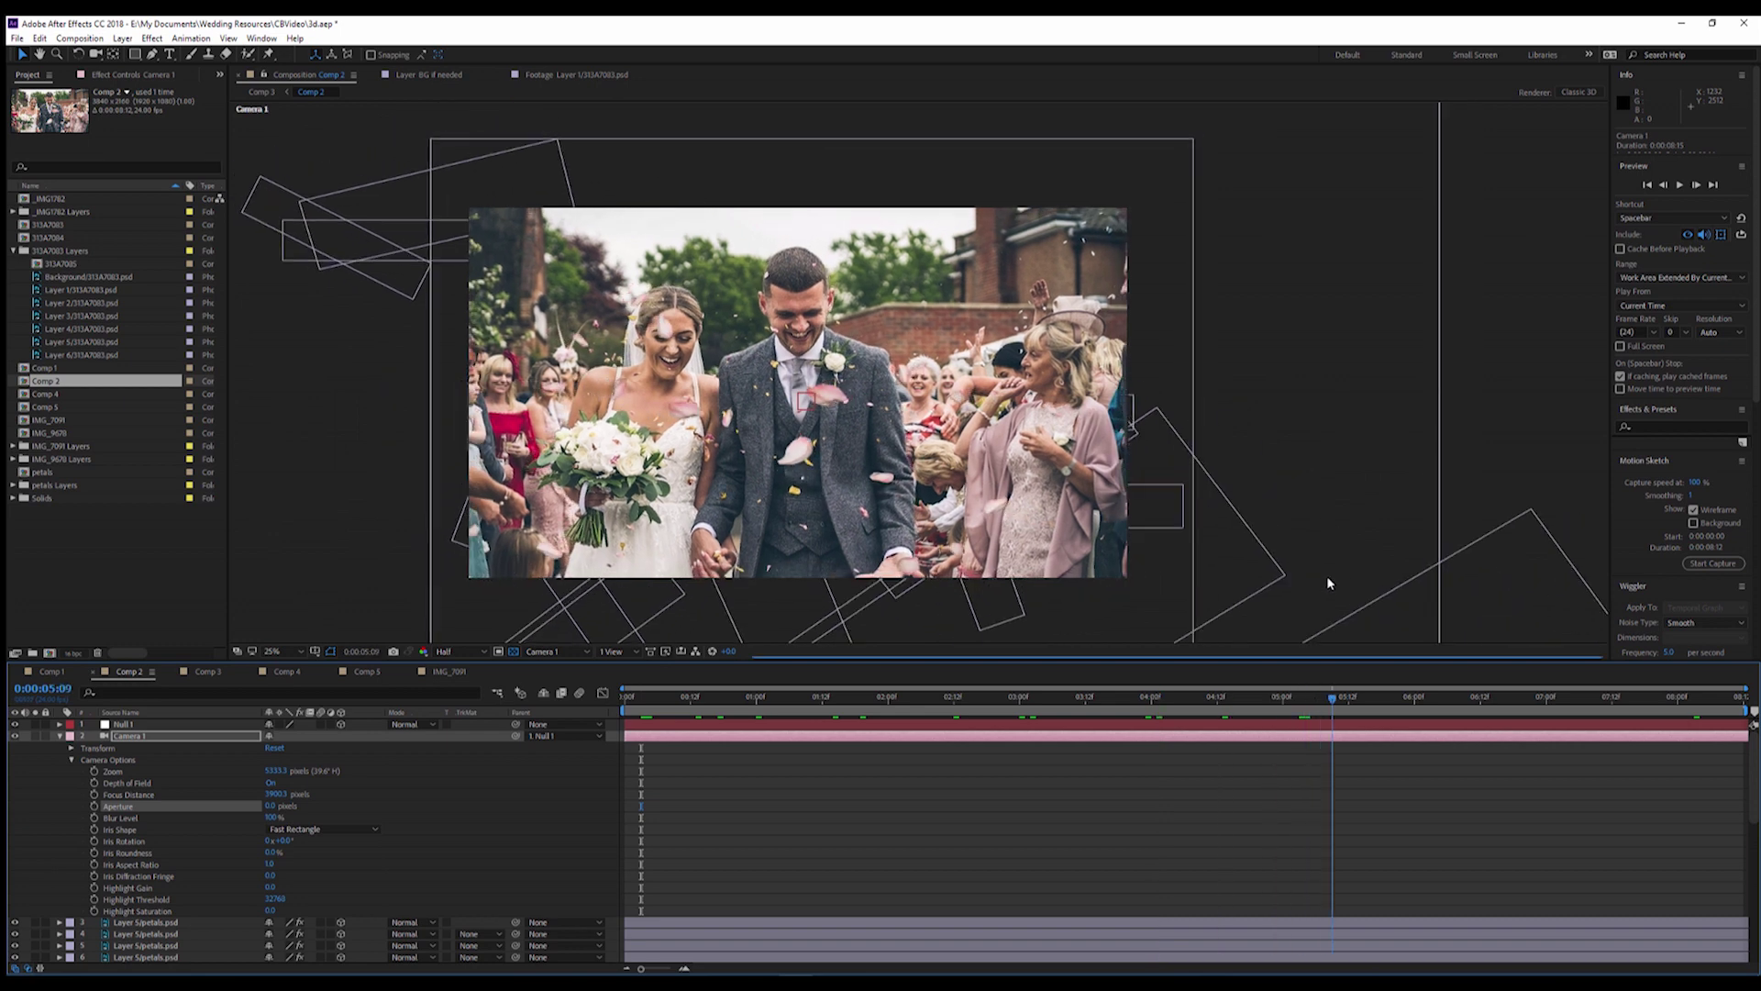
left_click(1305, 286)
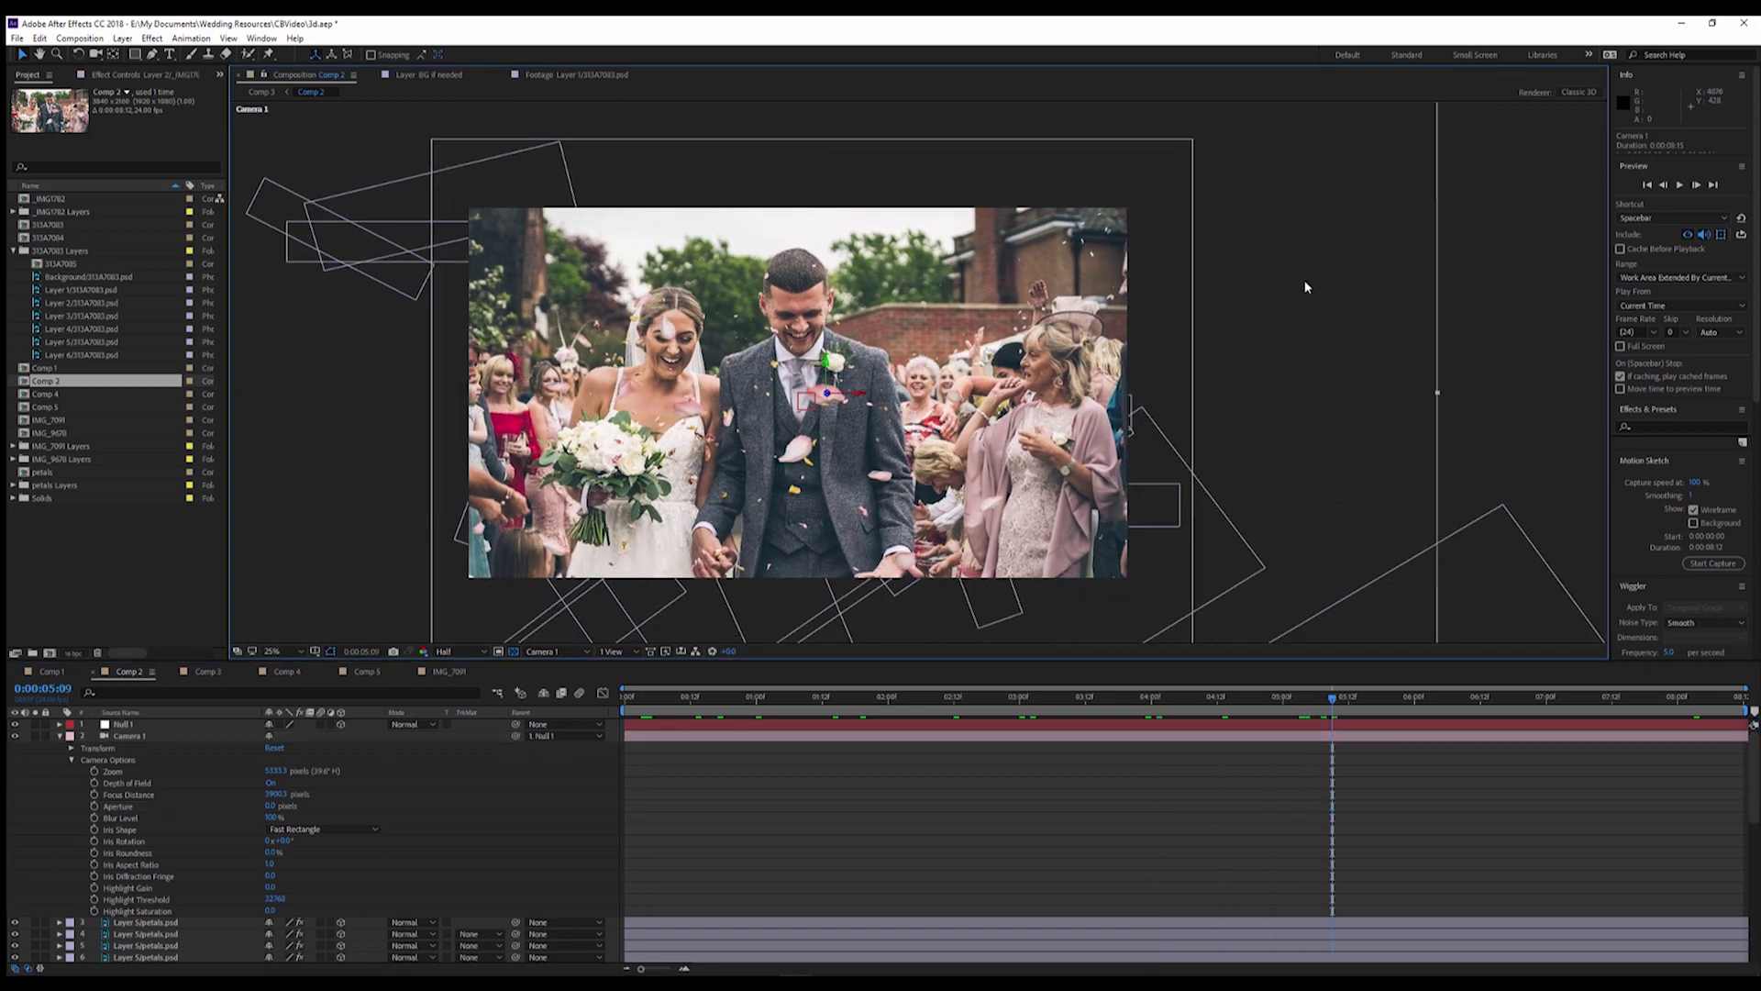